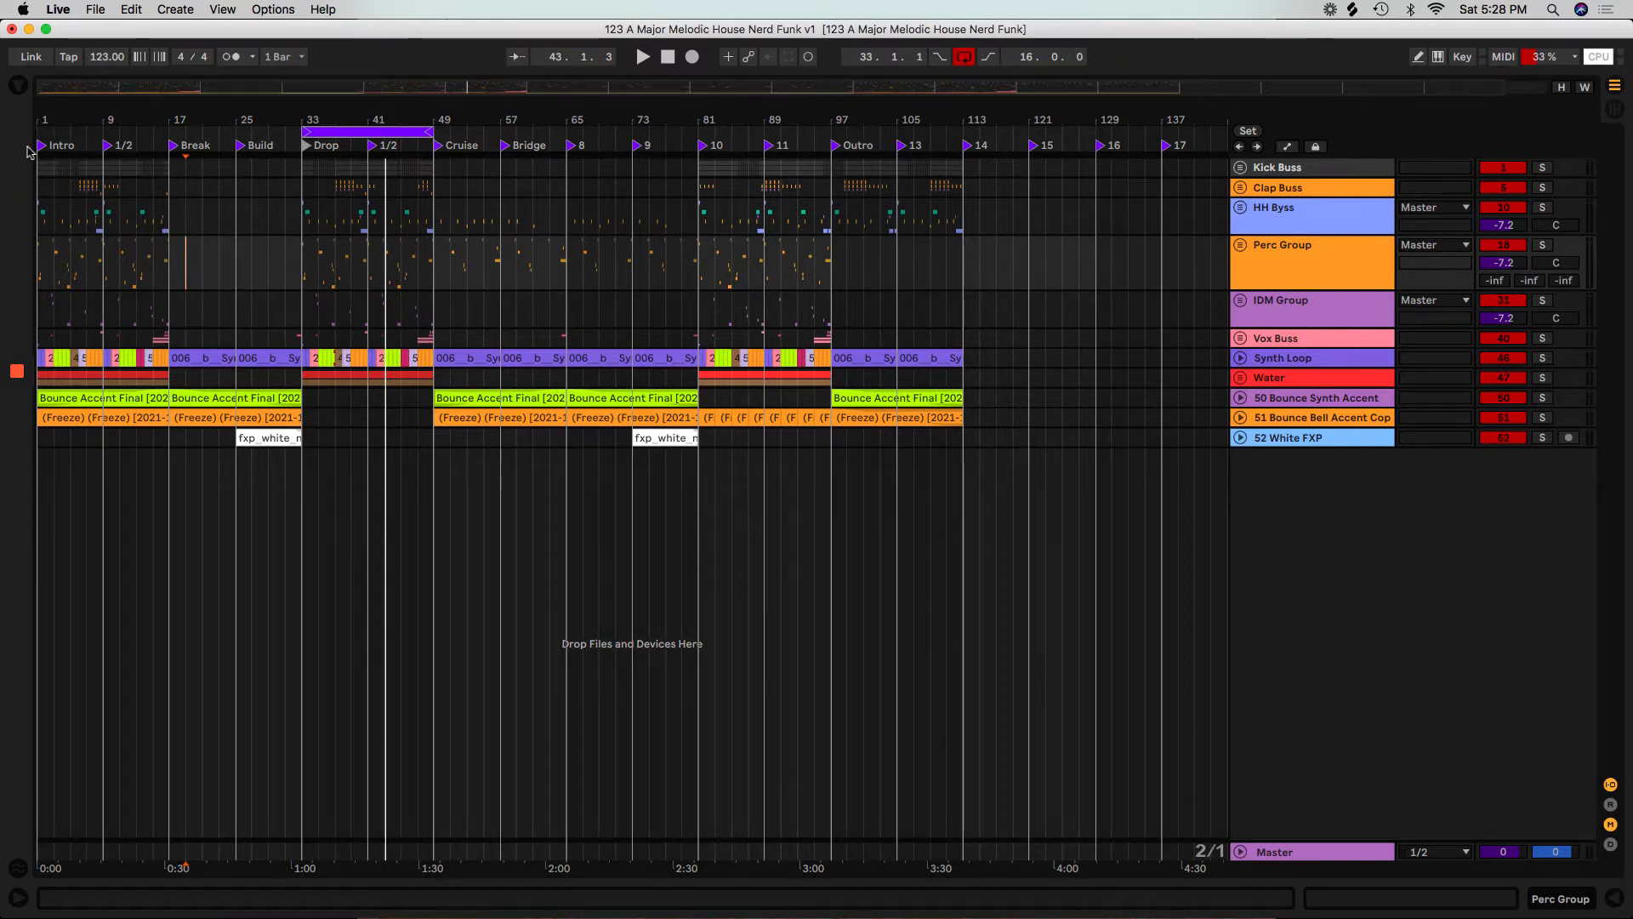
# Extend the arrangement loop to cover the whole song, from bar 1 to bar 113.
pyautogui.moveTo(307, 129); pyautogui.dragTo(38, 129)
pyautogui.moveTo(427, 132); pyautogui.dragTo(962, 192)
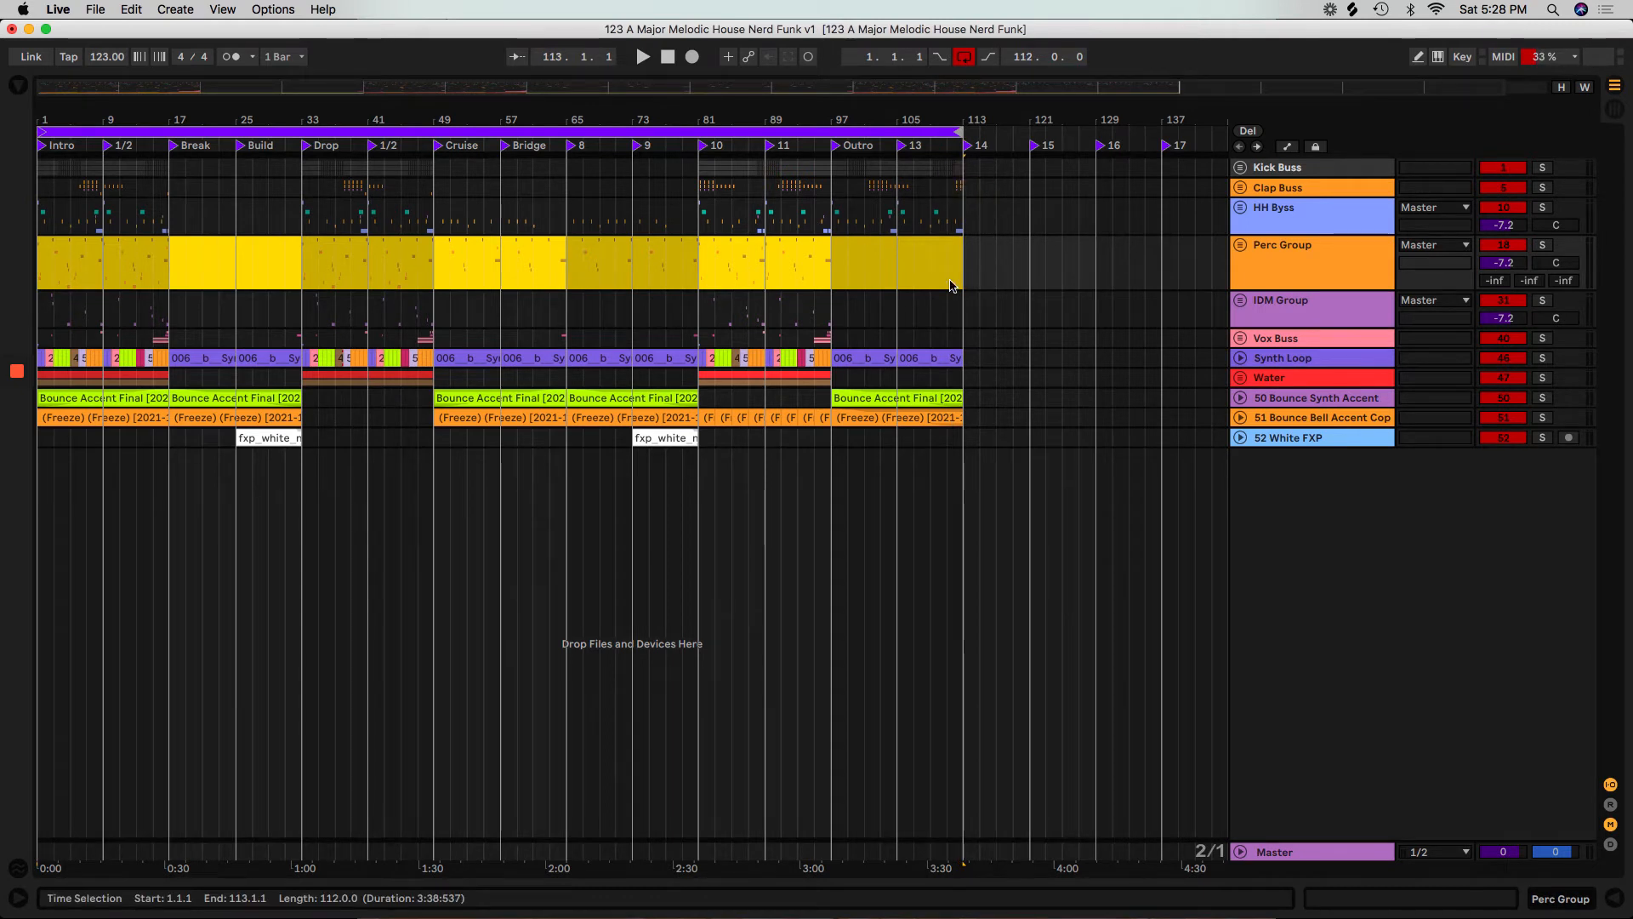
pyautogui.click(111, 279)
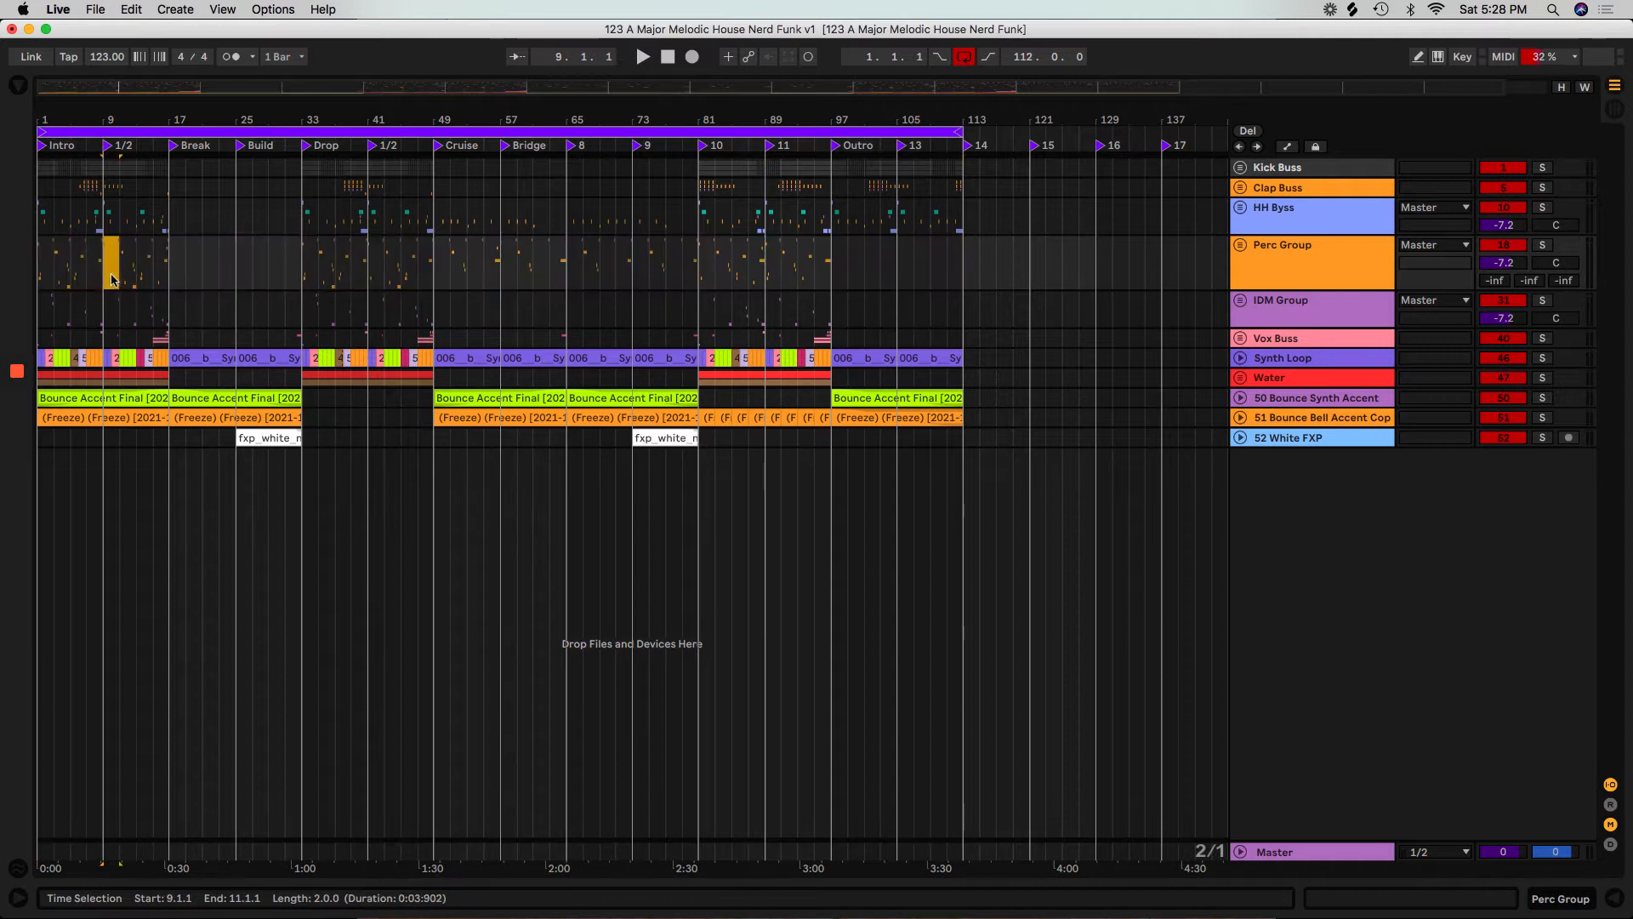
# Unfold and solo the 52 White FXP track, and play its white noise uplifter clip in the Build section.
pyautogui.click(1279, 441)
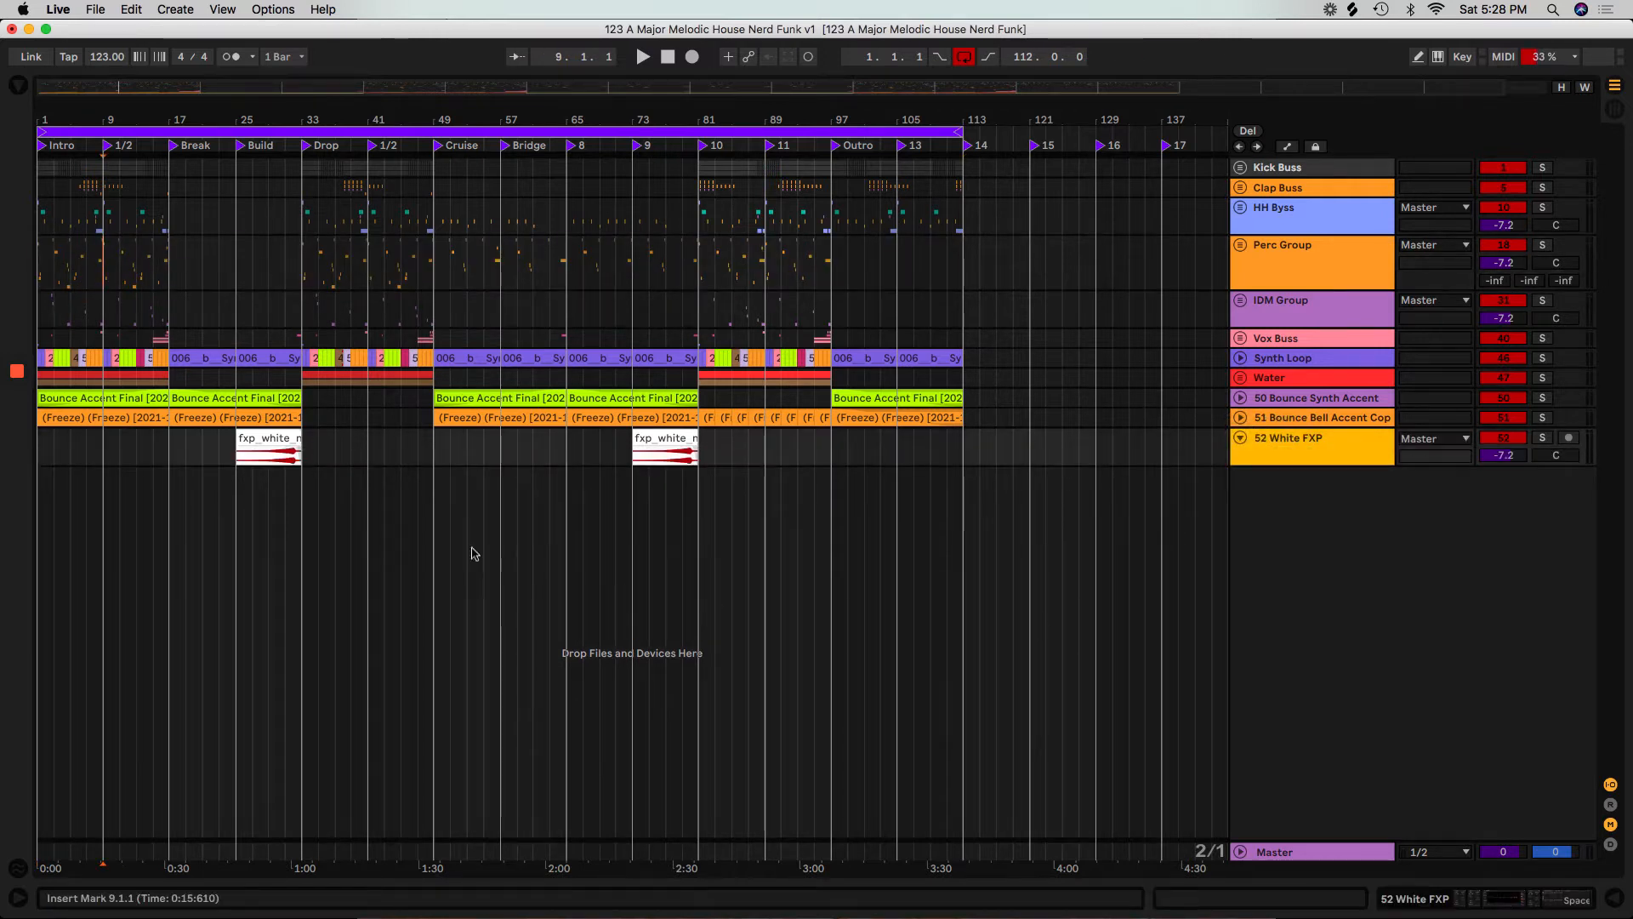
pyautogui.click(290, 439)
pyautogui.click(1536, 441)
pyautogui.moveTo(231, 98); pyautogui.dragTo(241, 110)
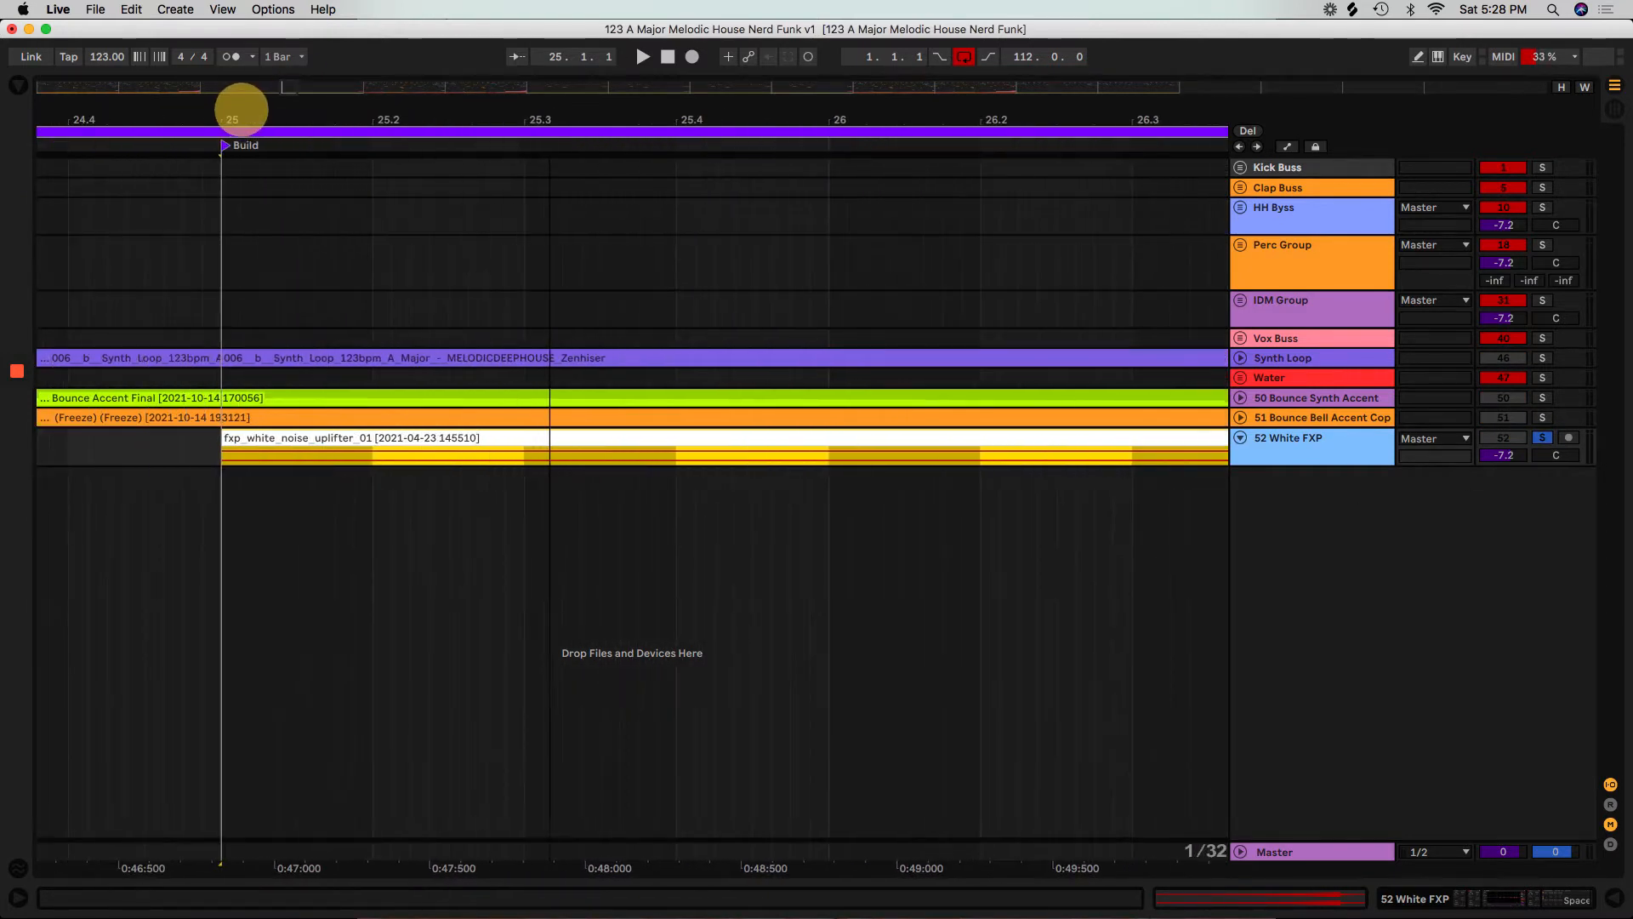
pyautogui.click(380, 438)
pyautogui.press('space')
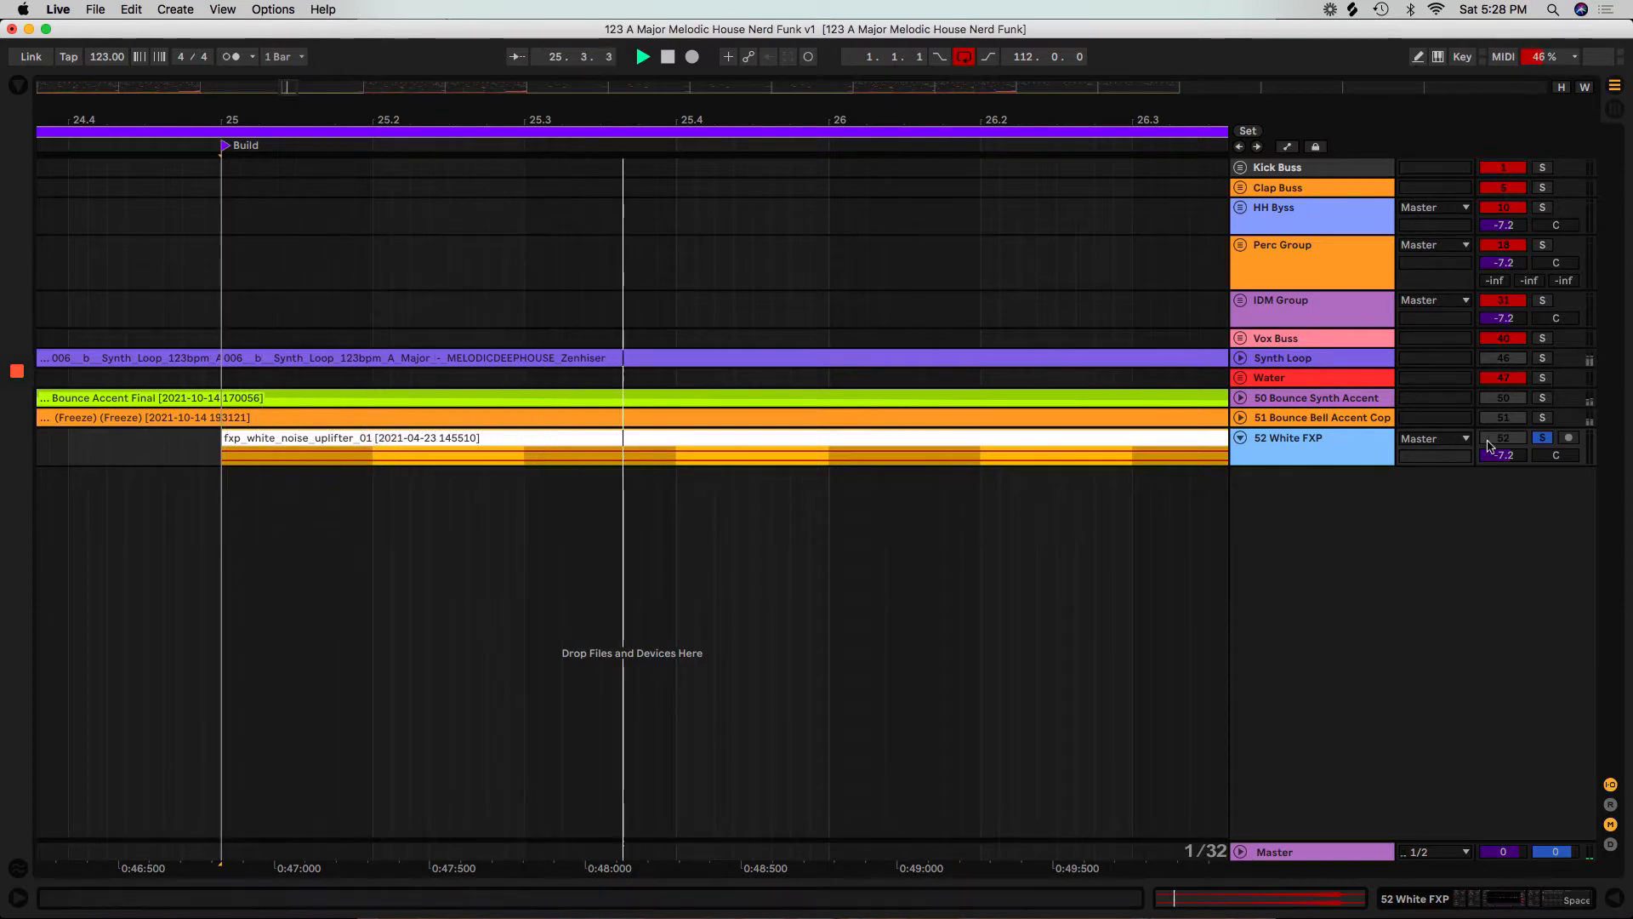
pyautogui.moveTo(940, 102); pyautogui.dragTo(296, 180)
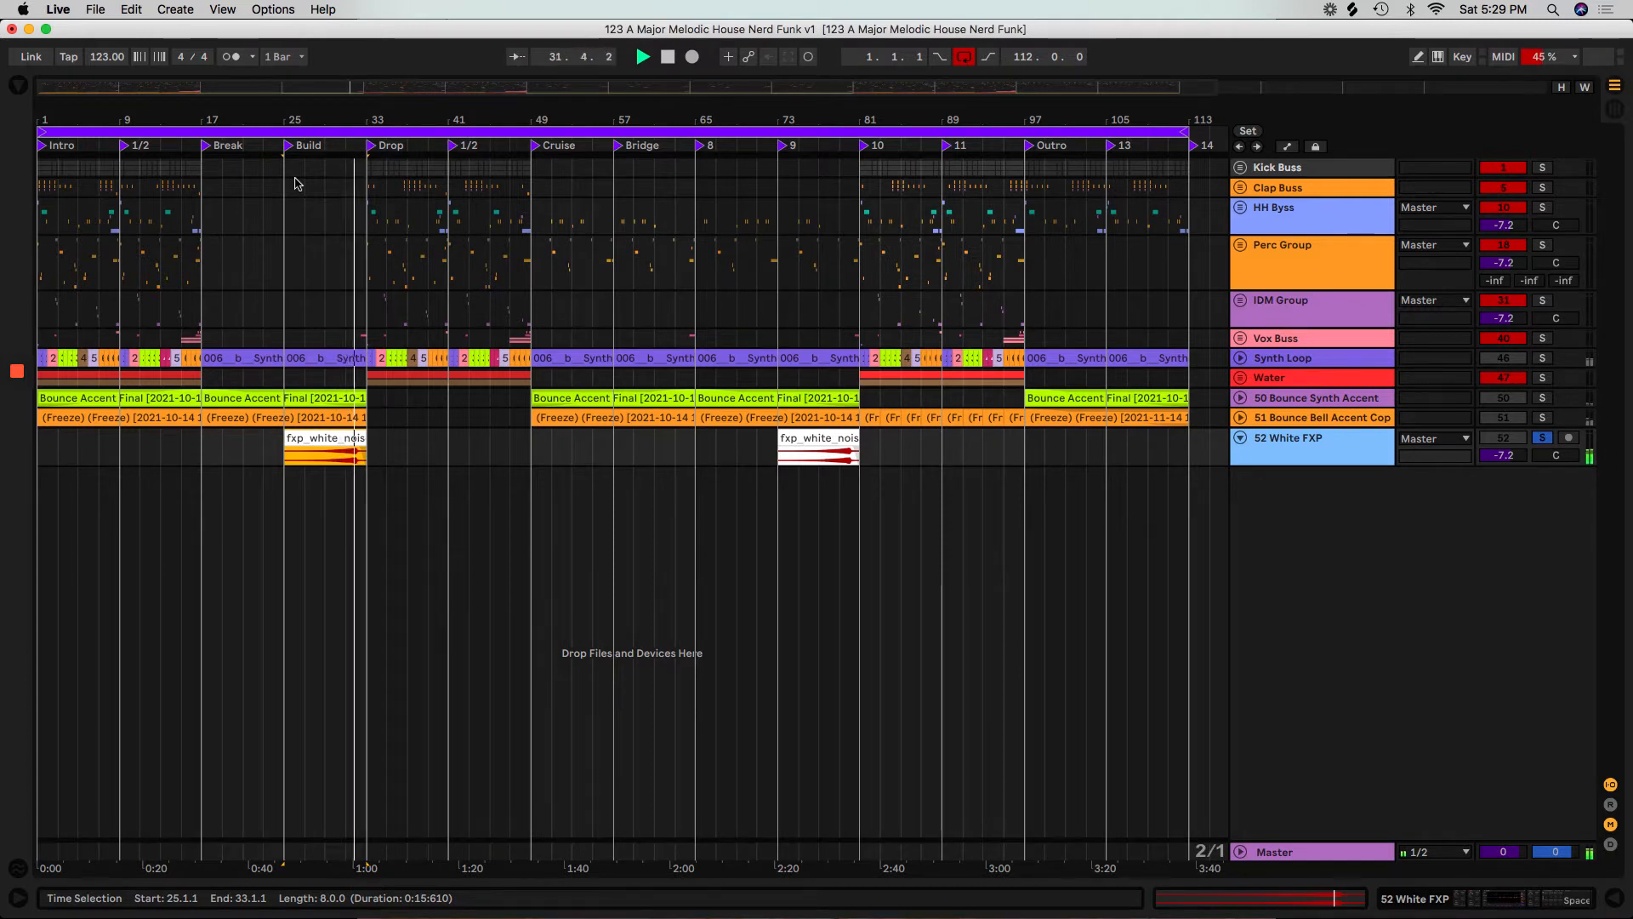
# Unfold and solo the 51 Bounce Bell Accent track, and play it from bar 9.
pyautogui.click(1241, 418)
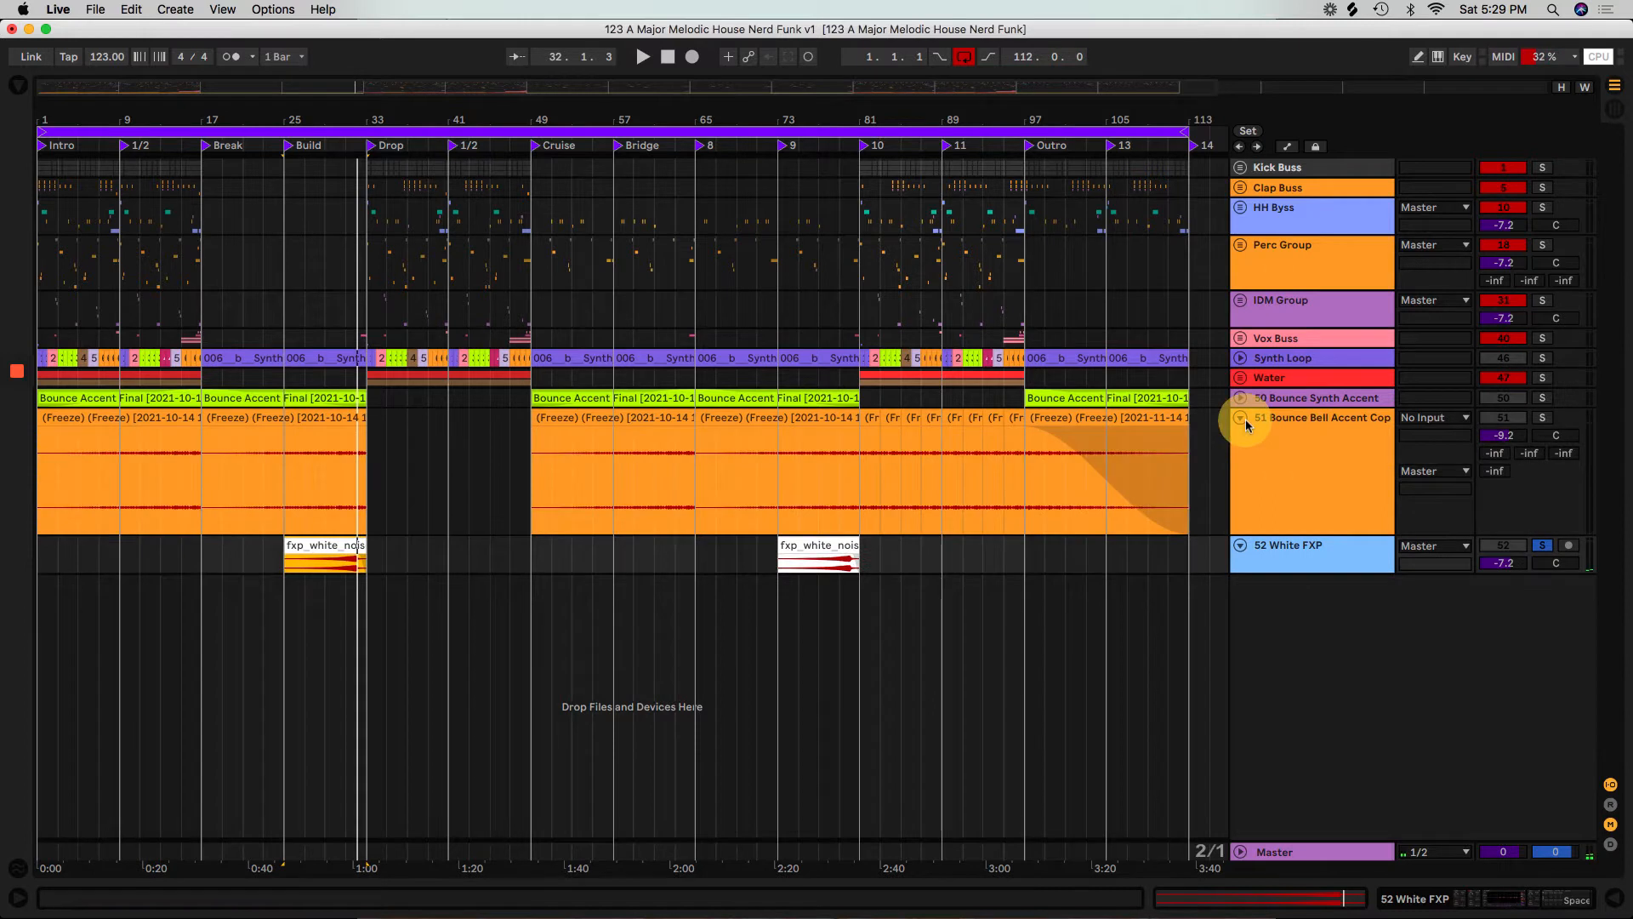
pyautogui.click(1542, 418)
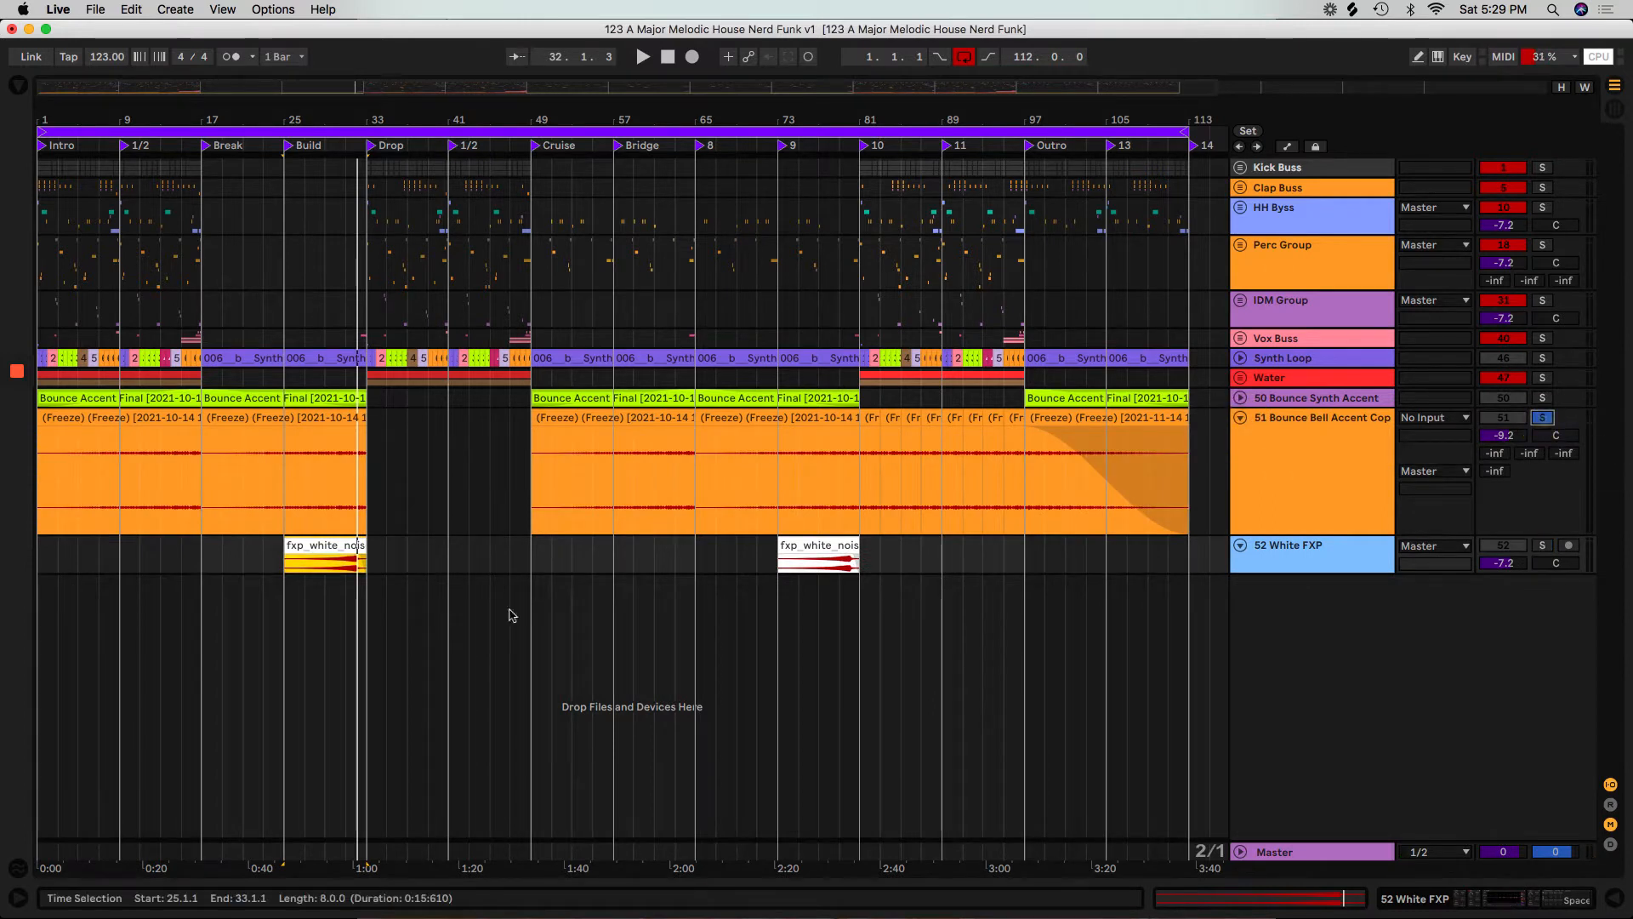
pyautogui.click(111, 495)
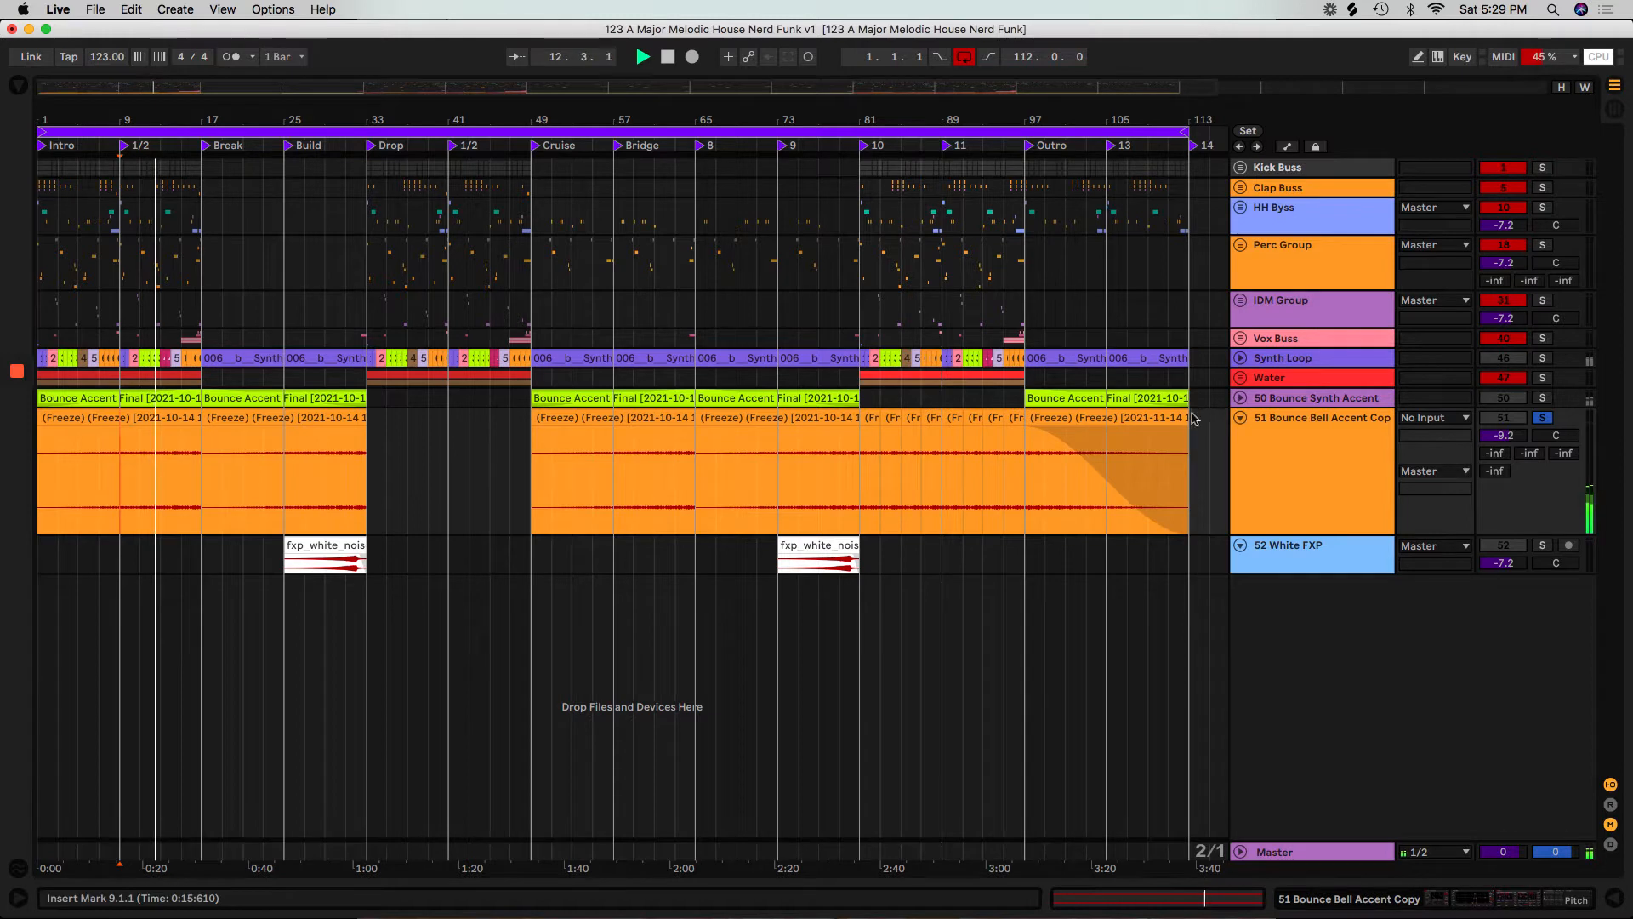
# Unfold the 50 Bounce Synth Accent track and audition it soloed, turning the solo off at the end.
pyautogui.click(1239, 402)
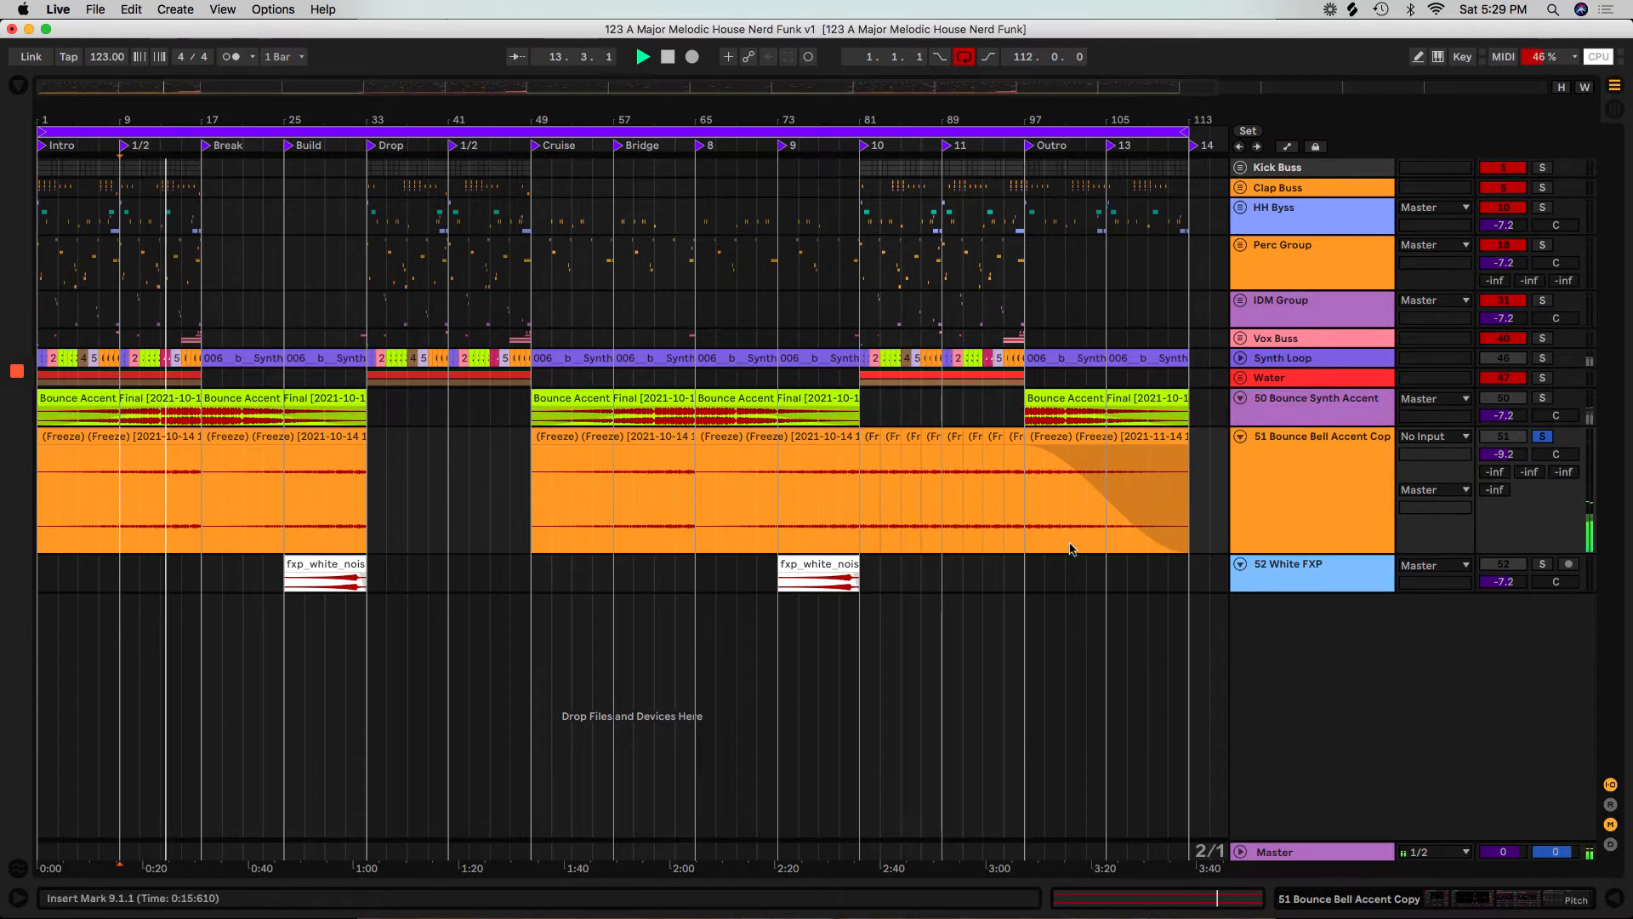
pyautogui.click(1542, 398)
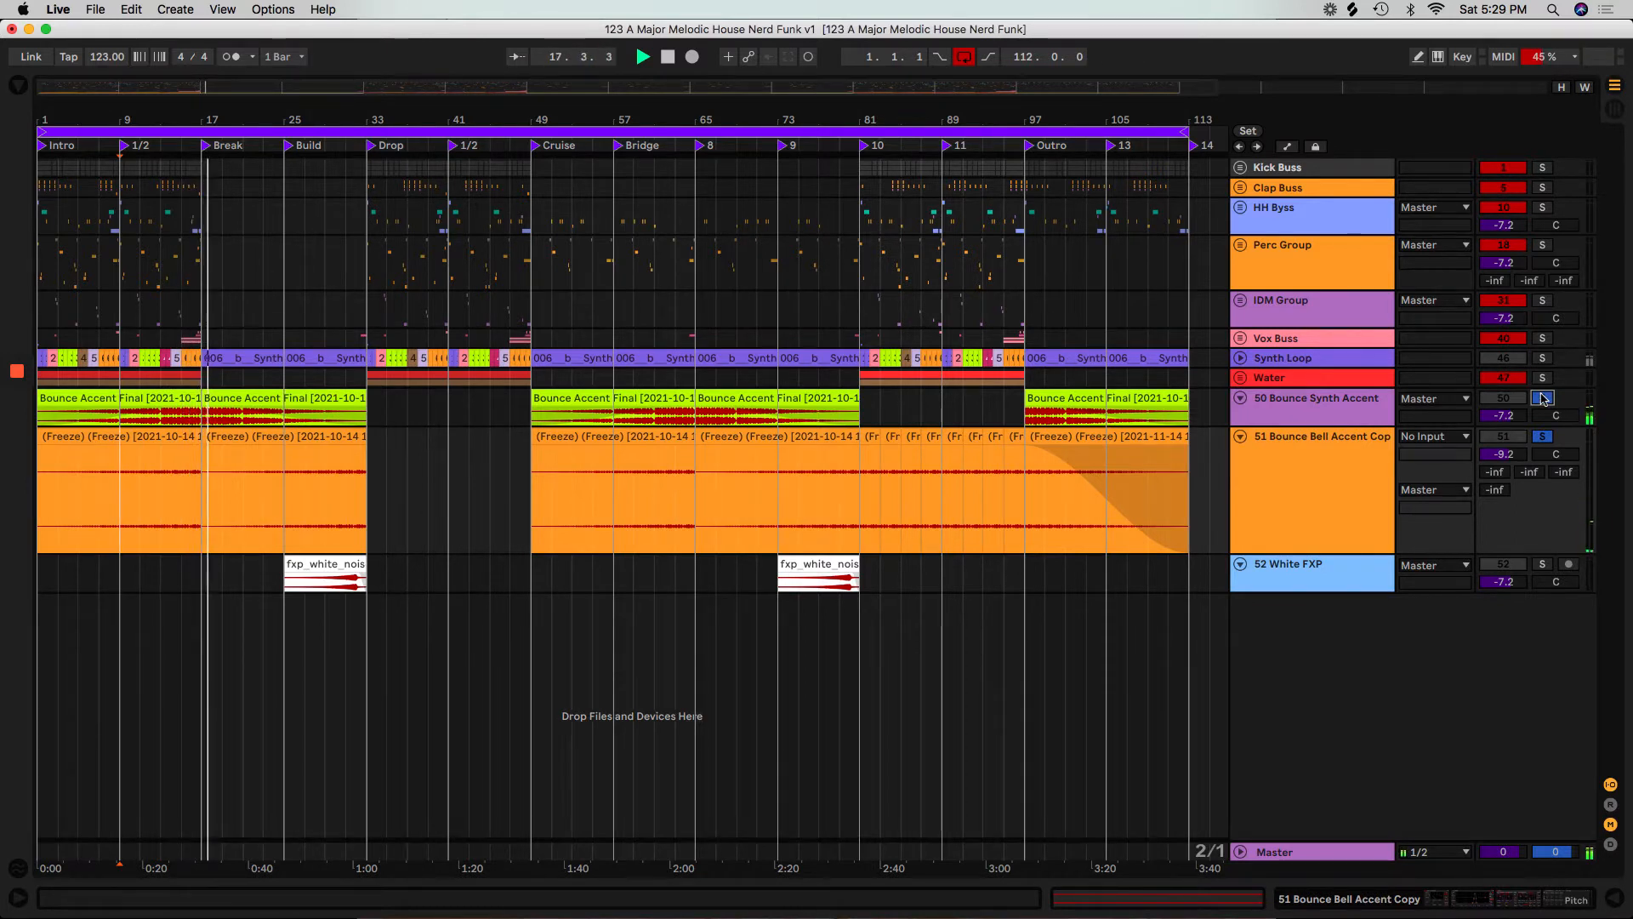
pyautogui.click(1543, 398)
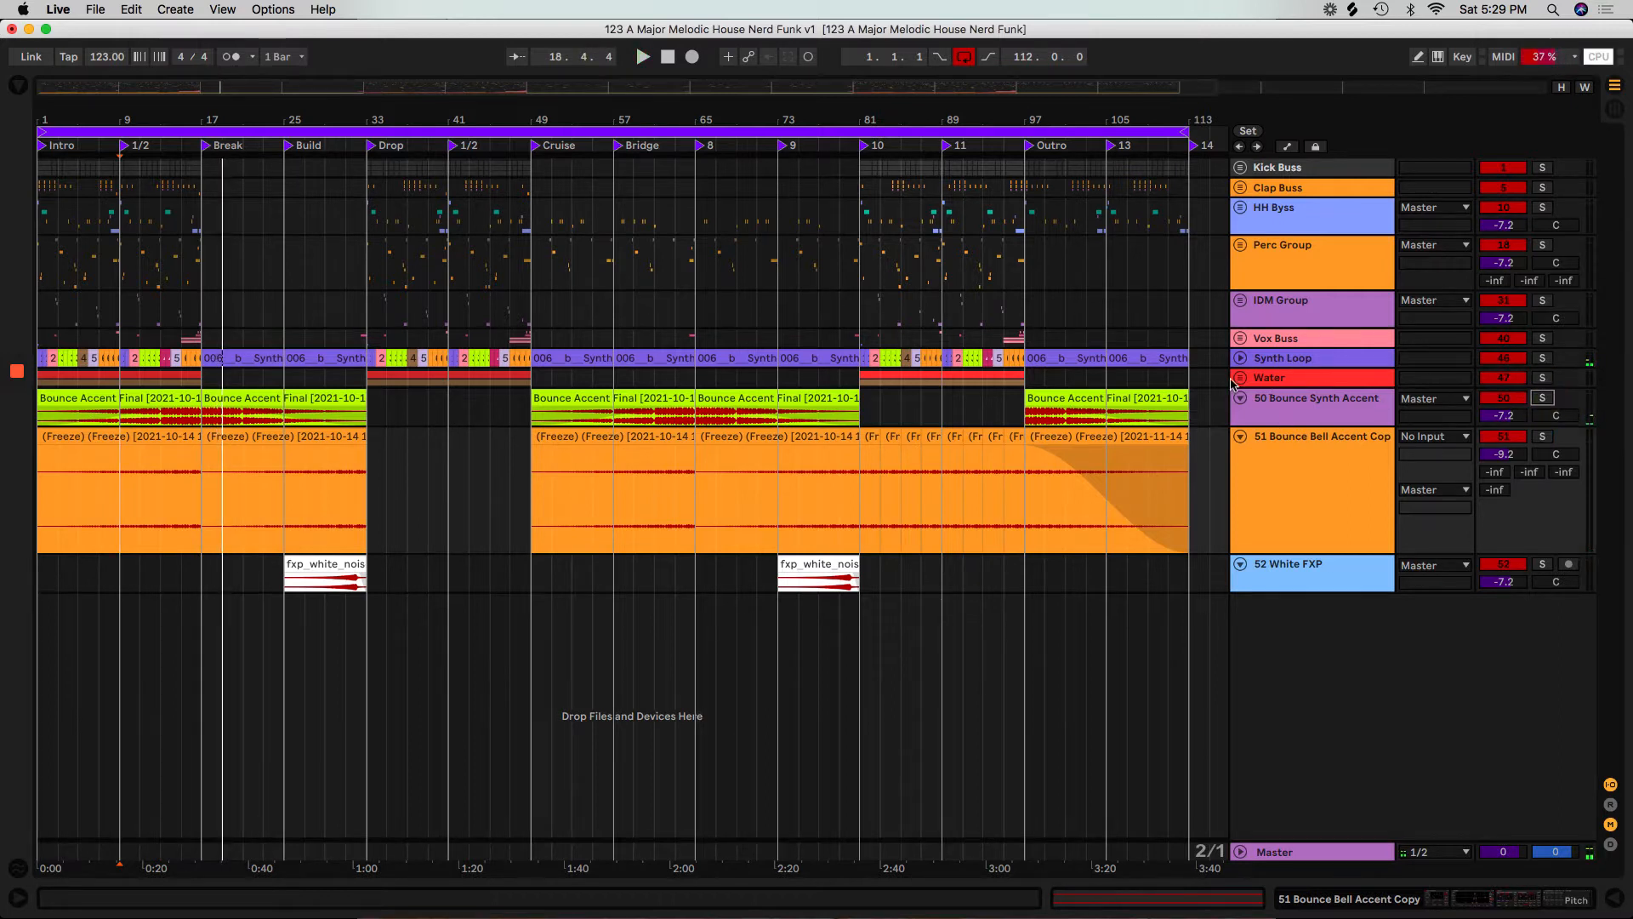
# Unfold the Water group and play its Ocean track soloed from bar 9.
pyautogui.click(1279, 381)
pyautogui.click(1239, 377)
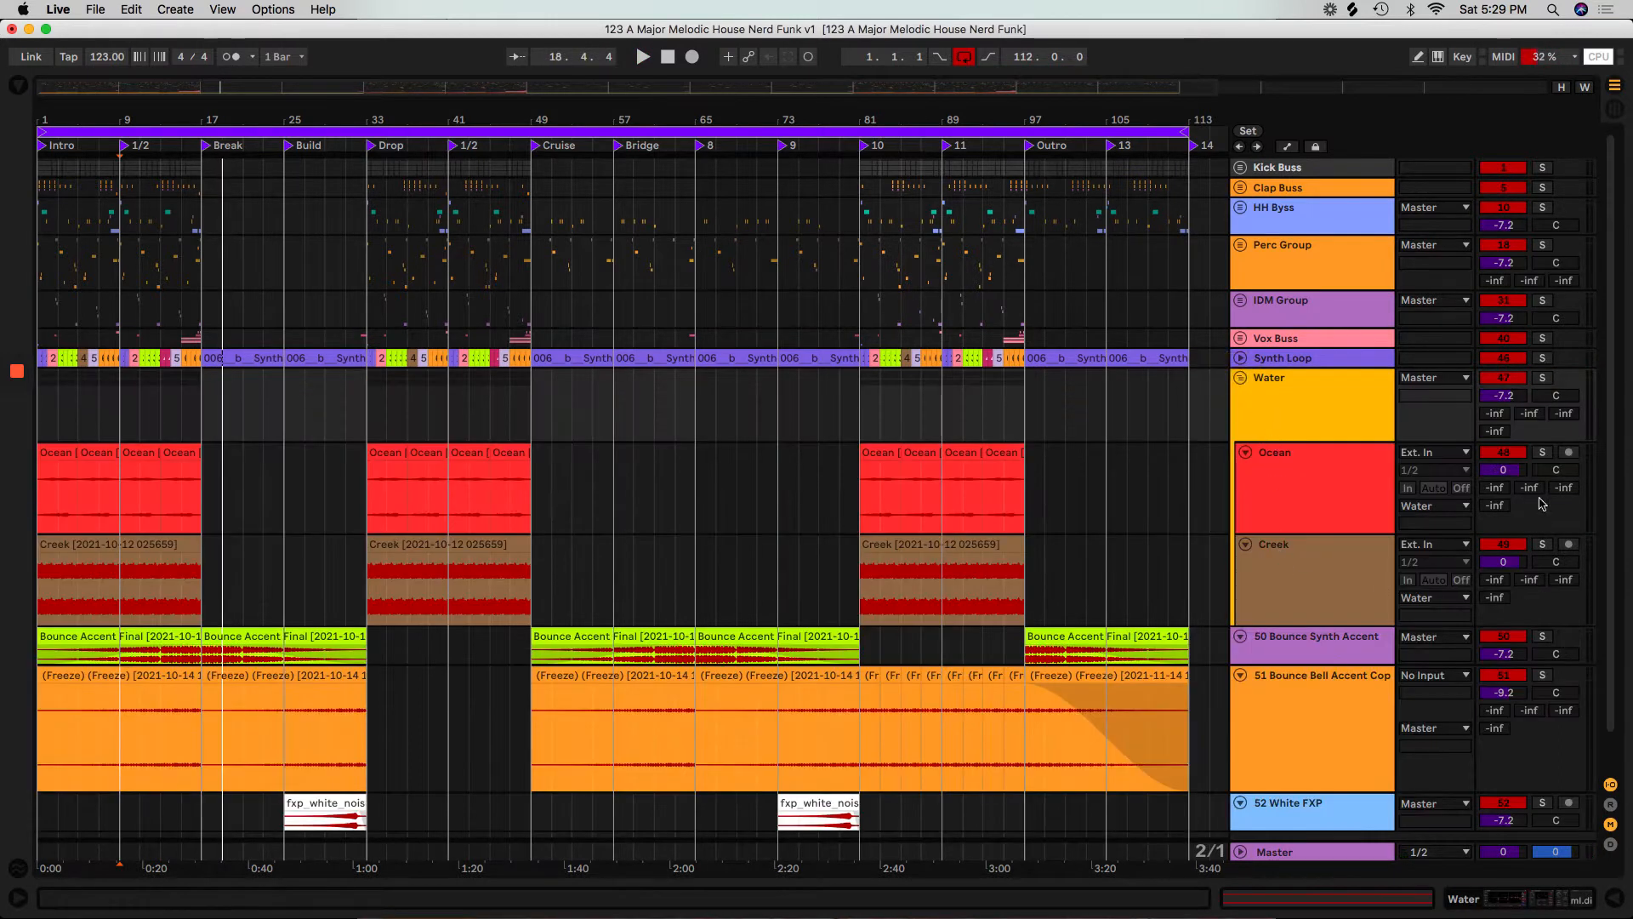
pyautogui.click(1543, 452)
pyautogui.press('space')
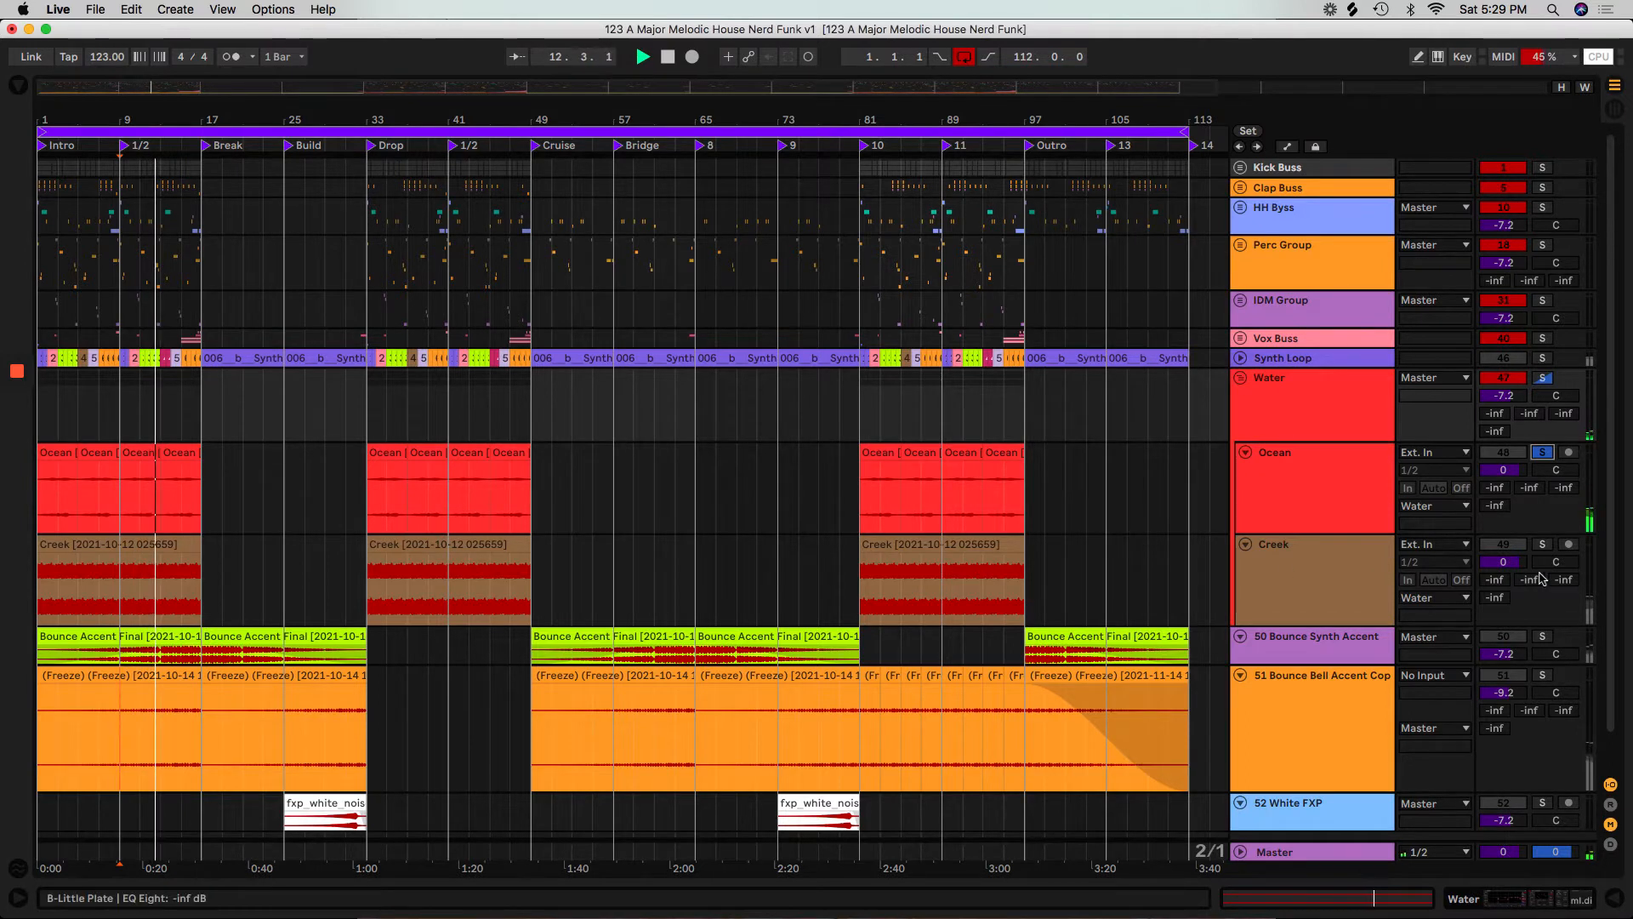
pyautogui.press('space')
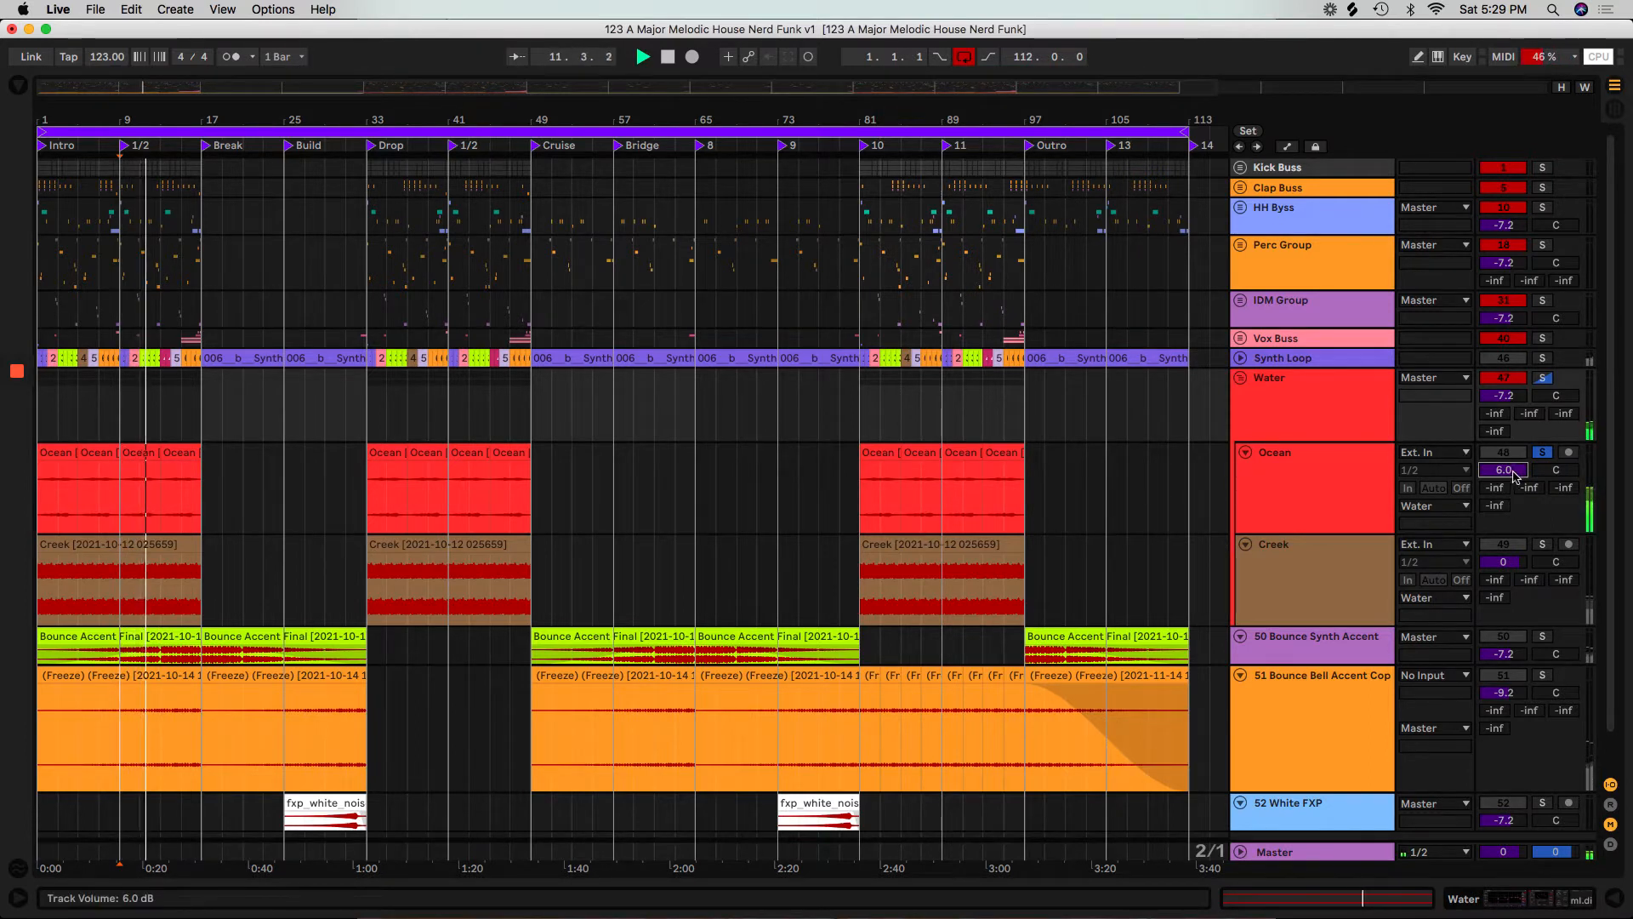
# Audition the Creek track soloed with its volume raised to 6.0 dB, ending with the solo off.
pyautogui.click(1542, 545)
pyautogui.click(166, 559)
pyautogui.click(1502, 562)
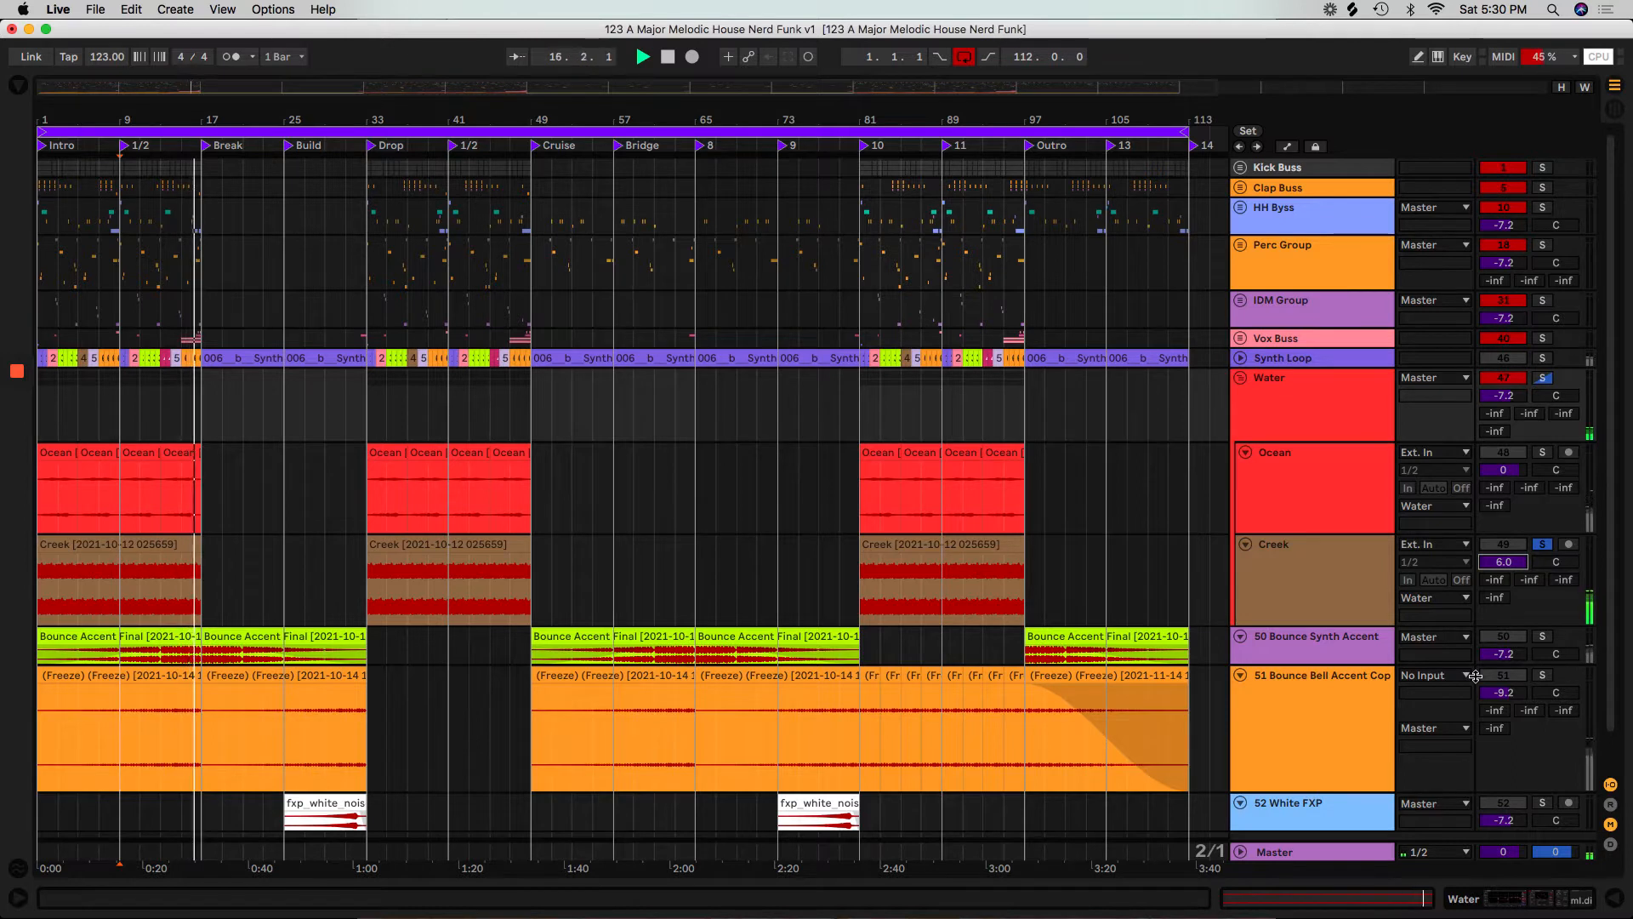
pyautogui.click(1544, 547)
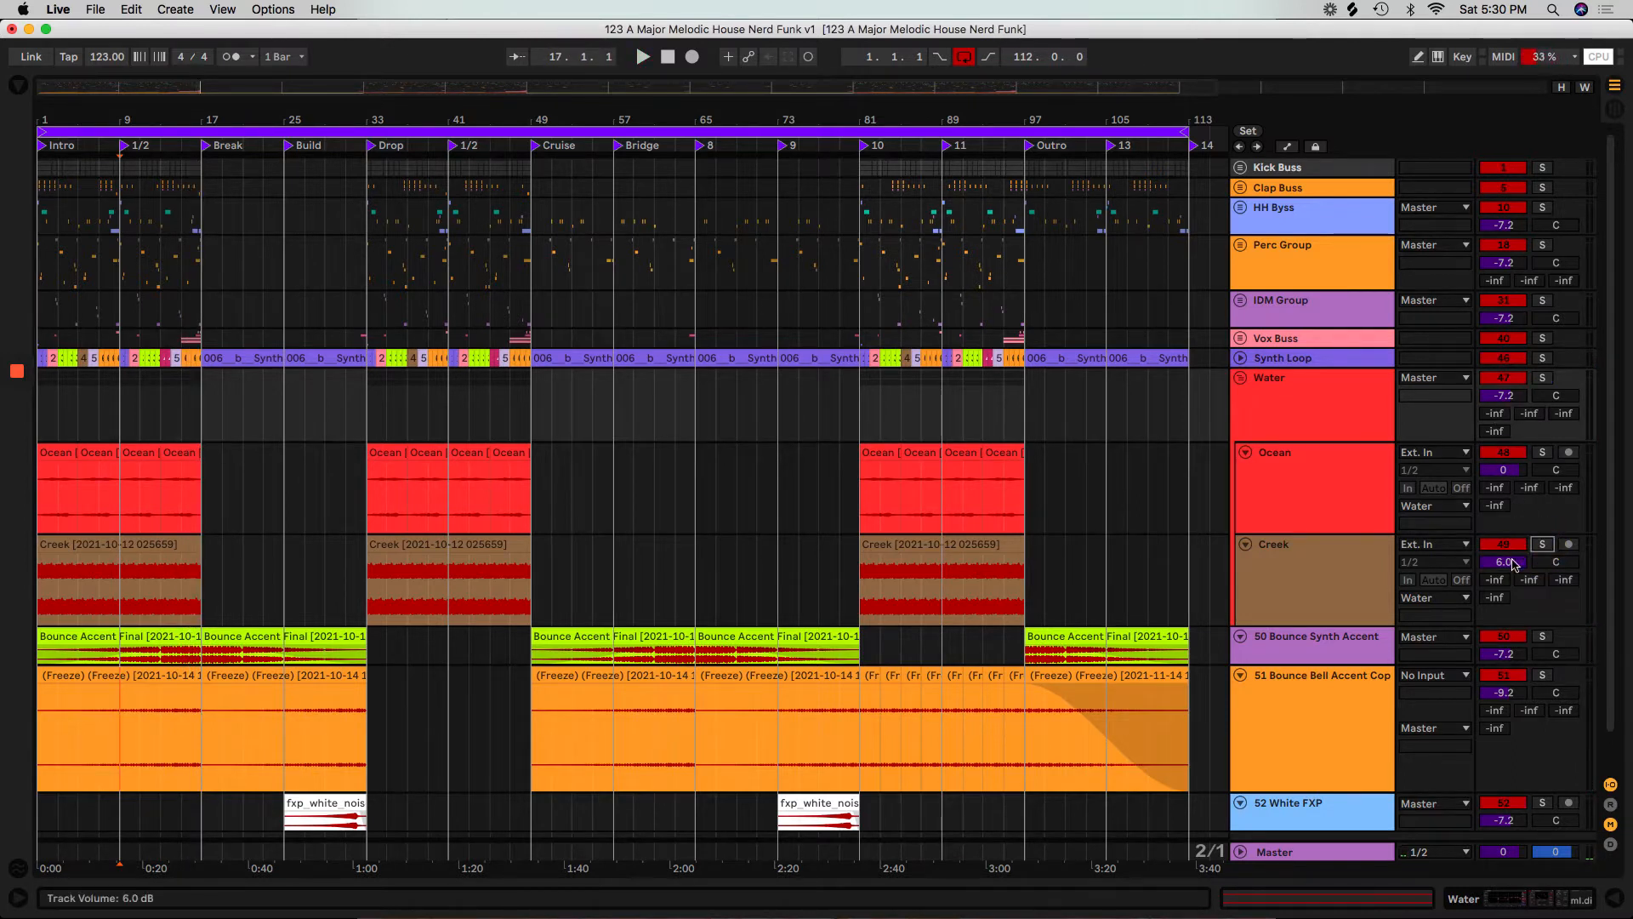
# Reset the Creek track's volume to 0 dB, keeping the track unfolded.
pyautogui.click(1510, 570)
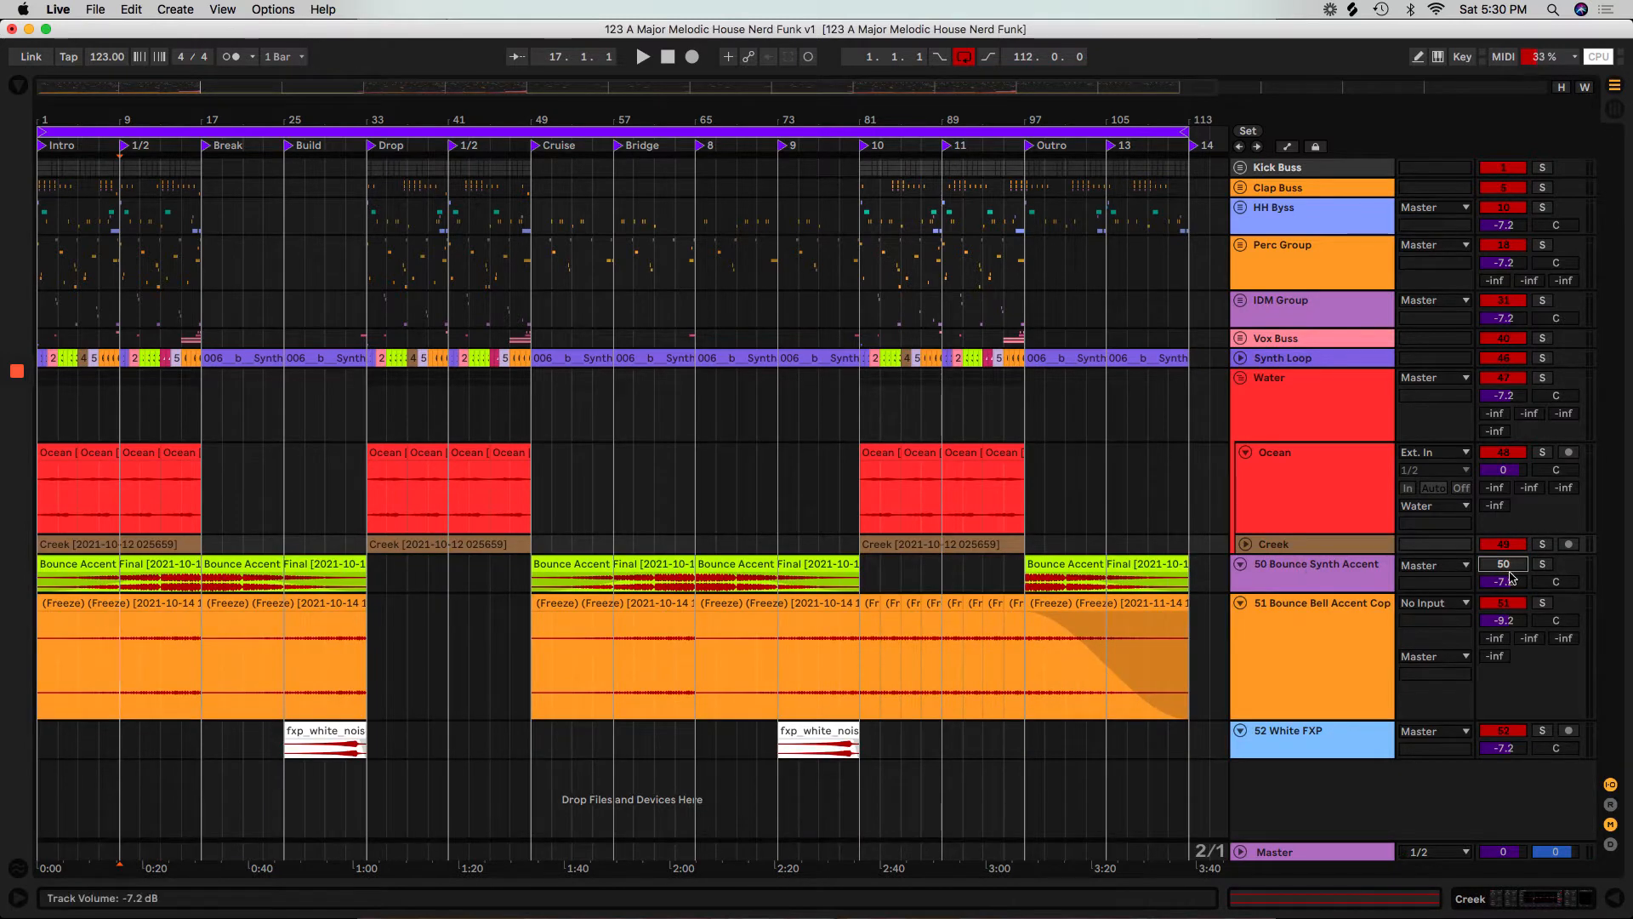
pyautogui.click(1246, 545)
pyautogui.doubleClick(1502, 563)
# Play the unfolded Synth Loop track soloed from the Break section, and examine its Build clip in an enlarged waveform view.
pyautogui.click(1247, 363)
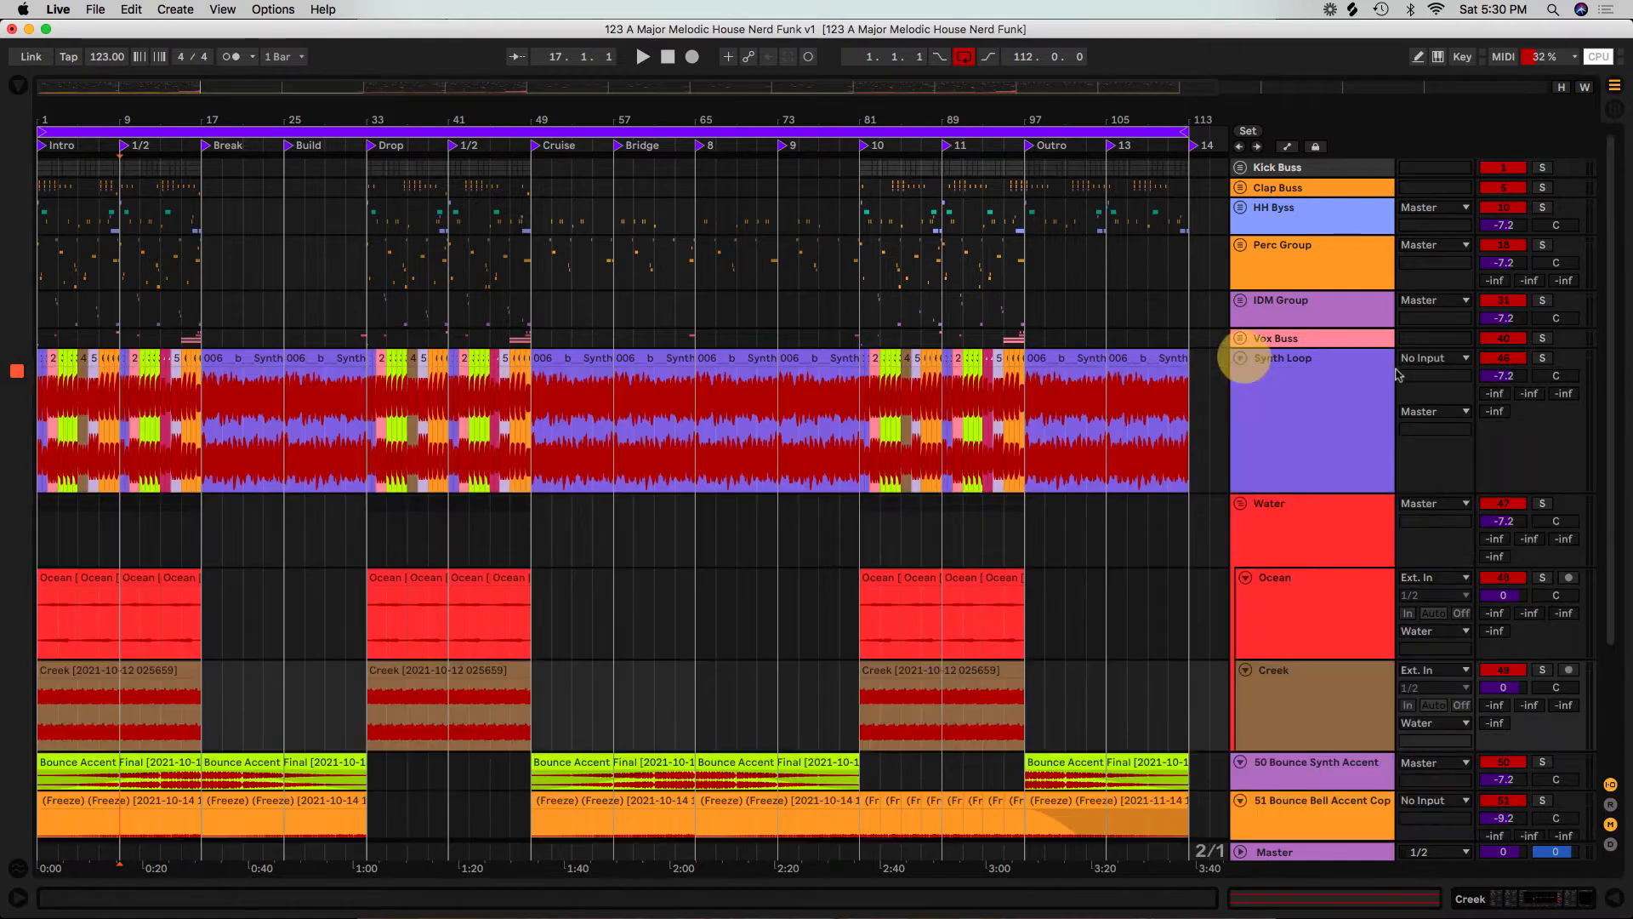
pyautogui.click(237, 362)
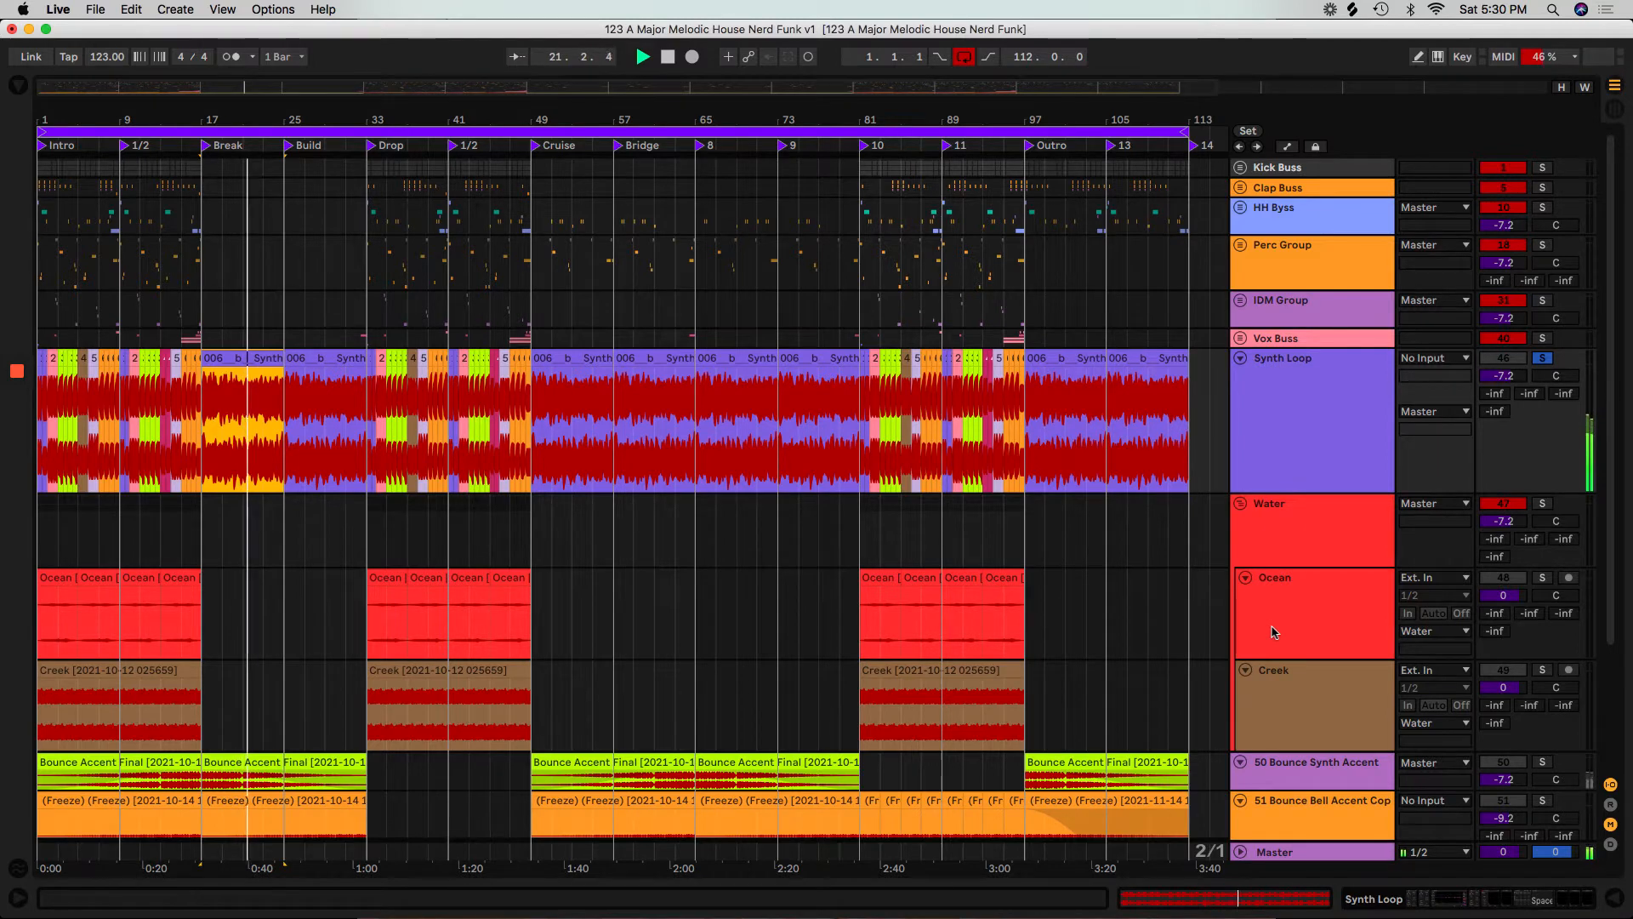
pyautogui.click(293, 356)
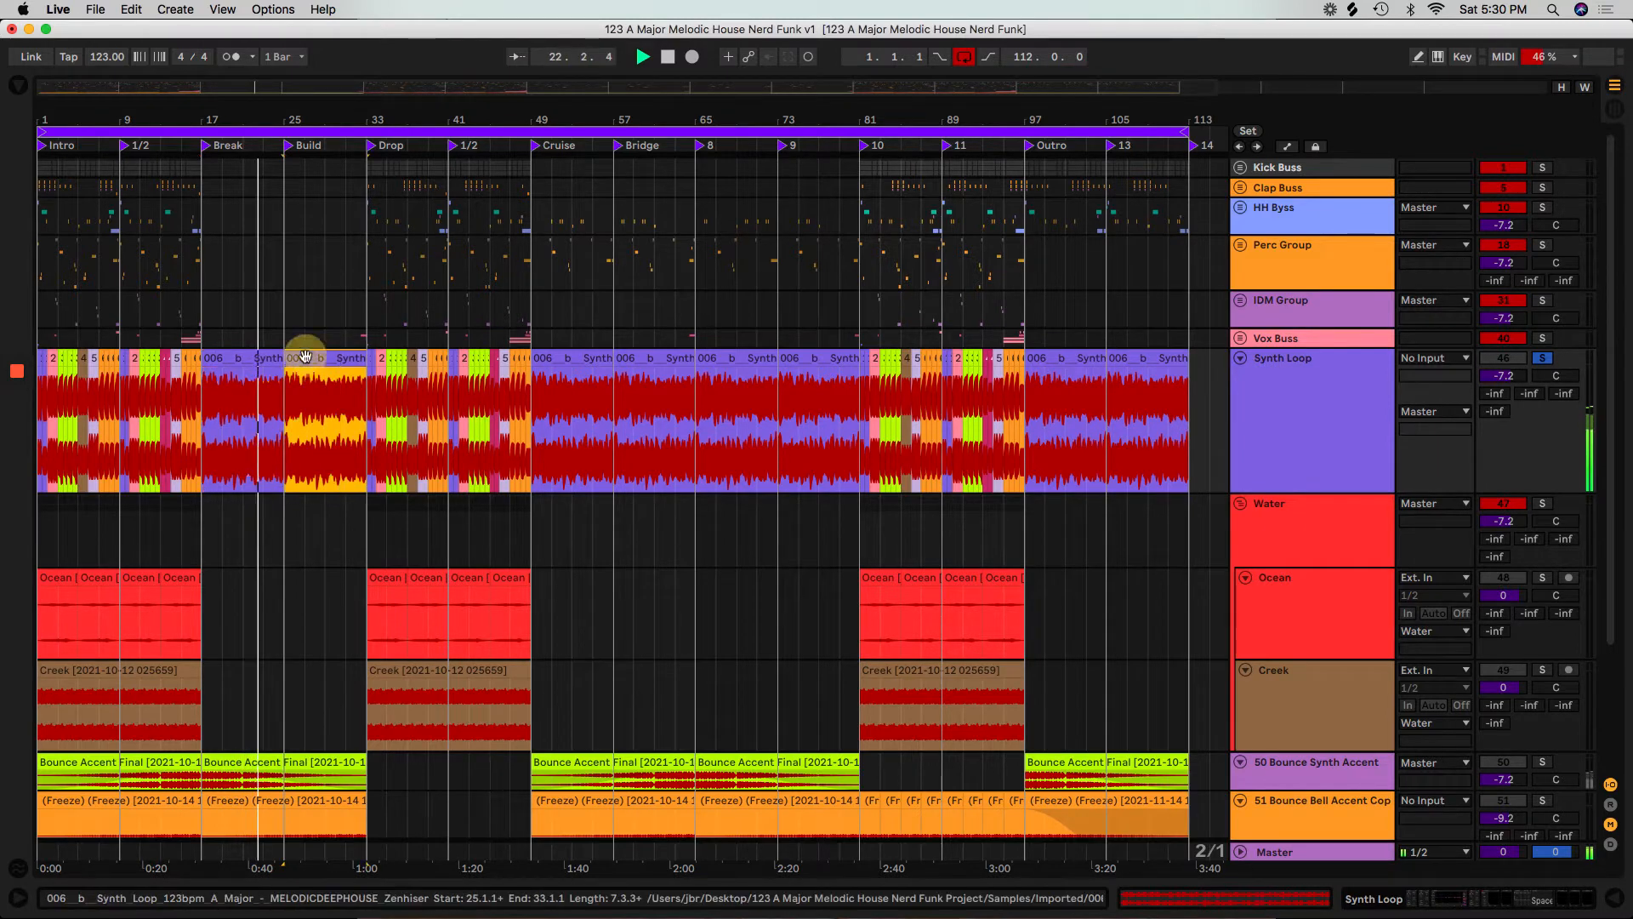
pyautogui.doubleClick(306, 359)
pyautogui.moveTo(598, 492); pyautogui.dragTo(575, 368)
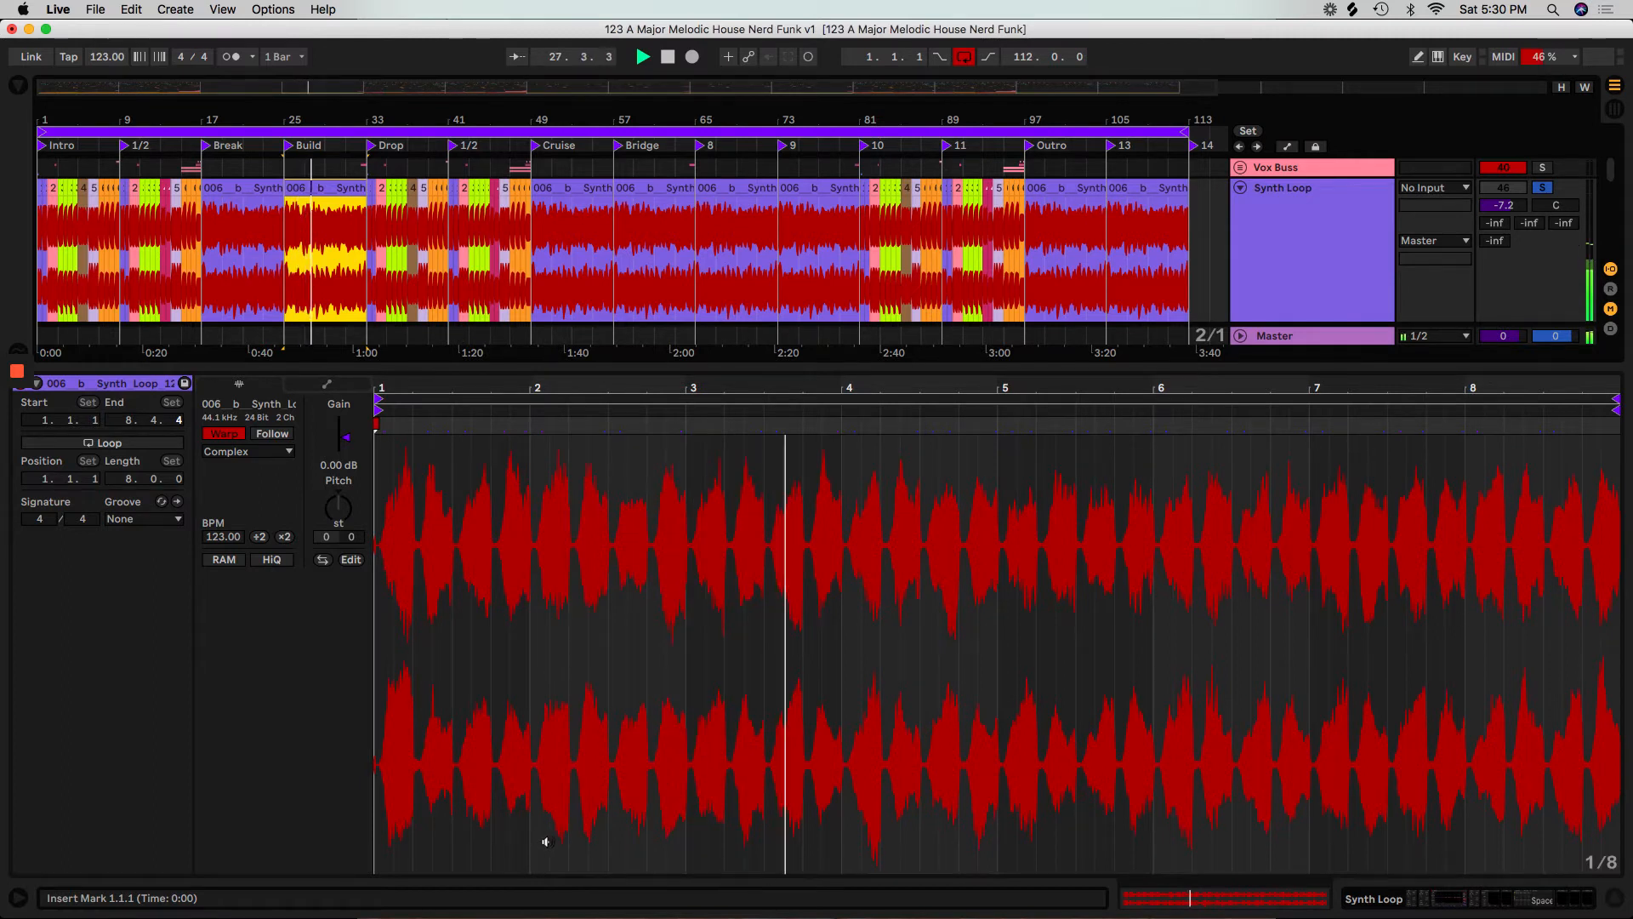
# Add the info text "fix pop between loops" to the Synth Loop track and close the clip detail view.
pyautogui.rightClick(1307, 284)
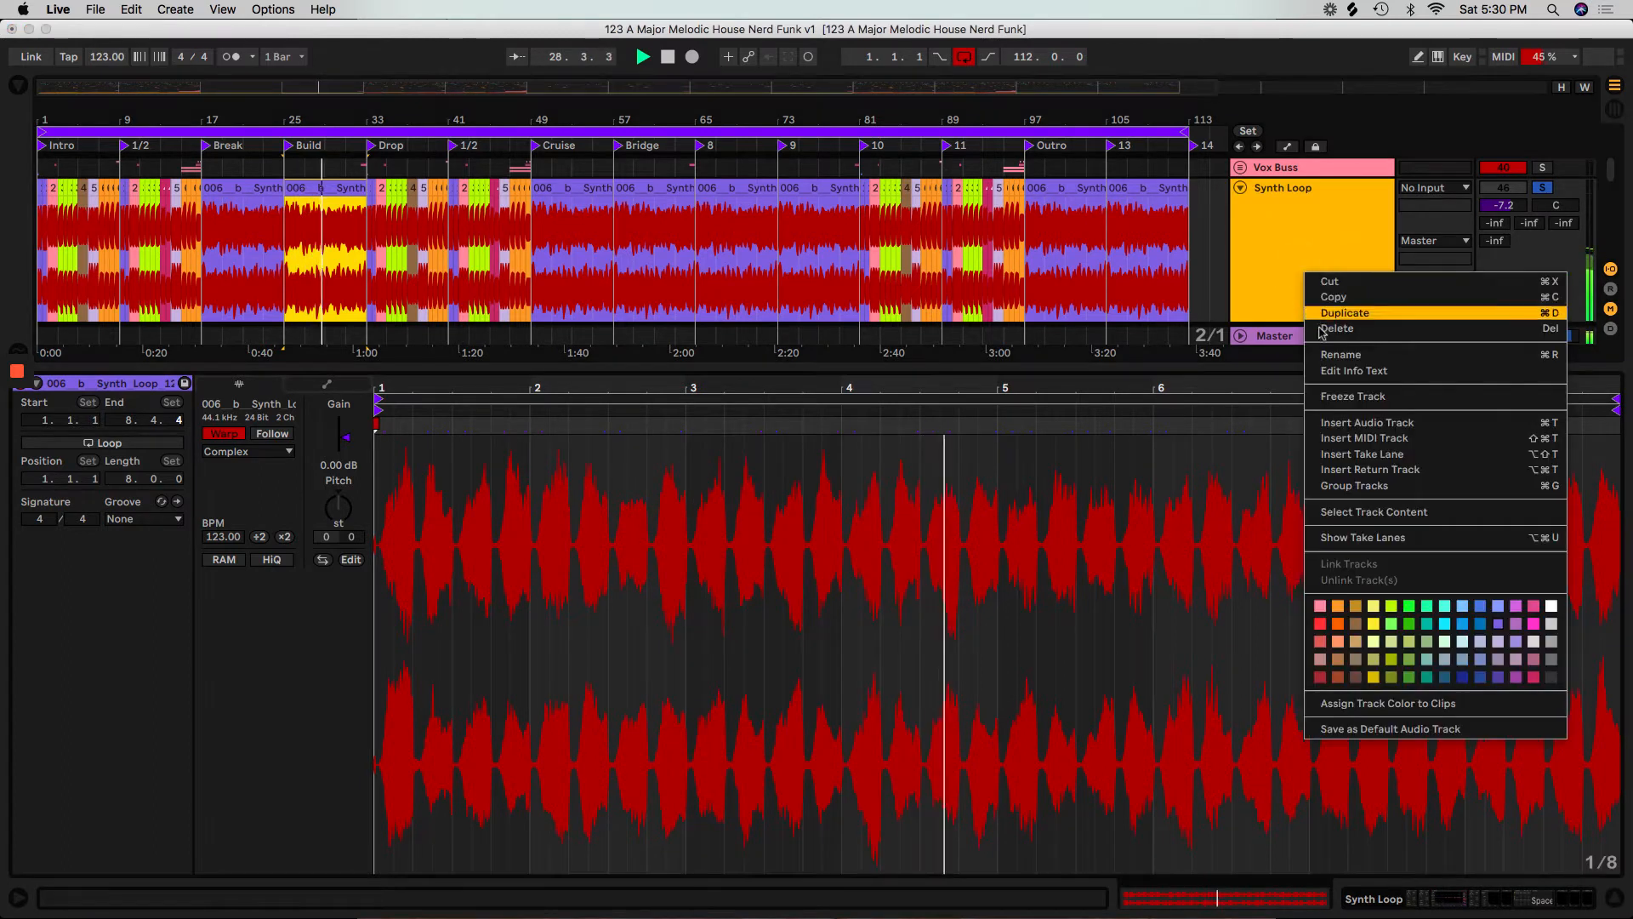
pyautogui.click(1329, 376)
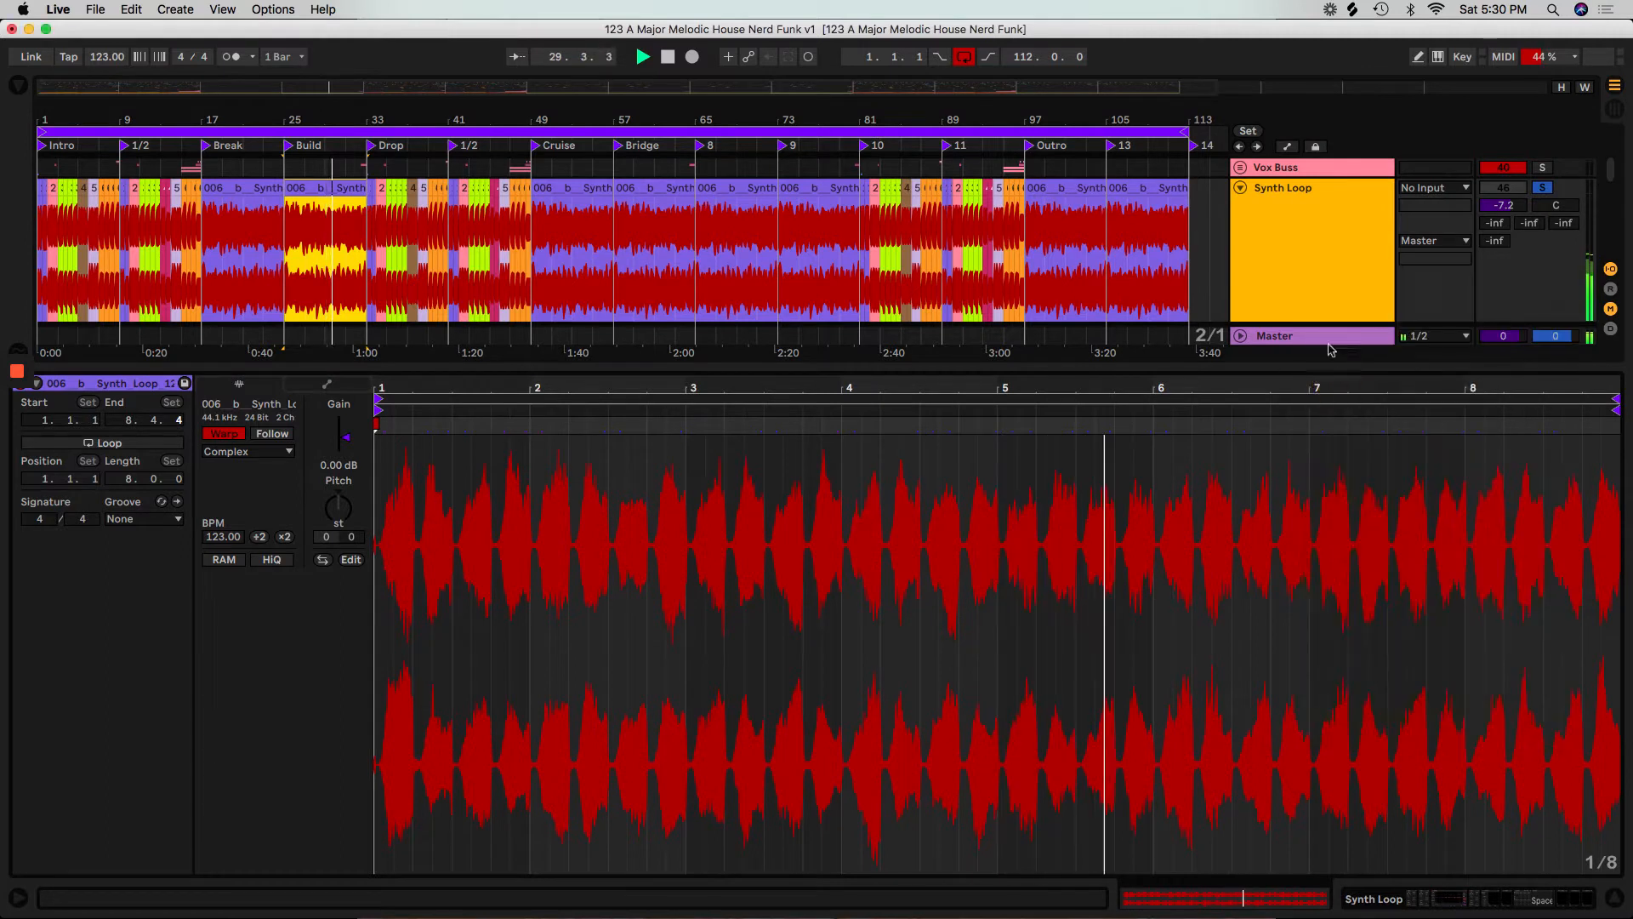
pyautogui.rightClick(1303, 283)
pyautogui.click(1315, 380)
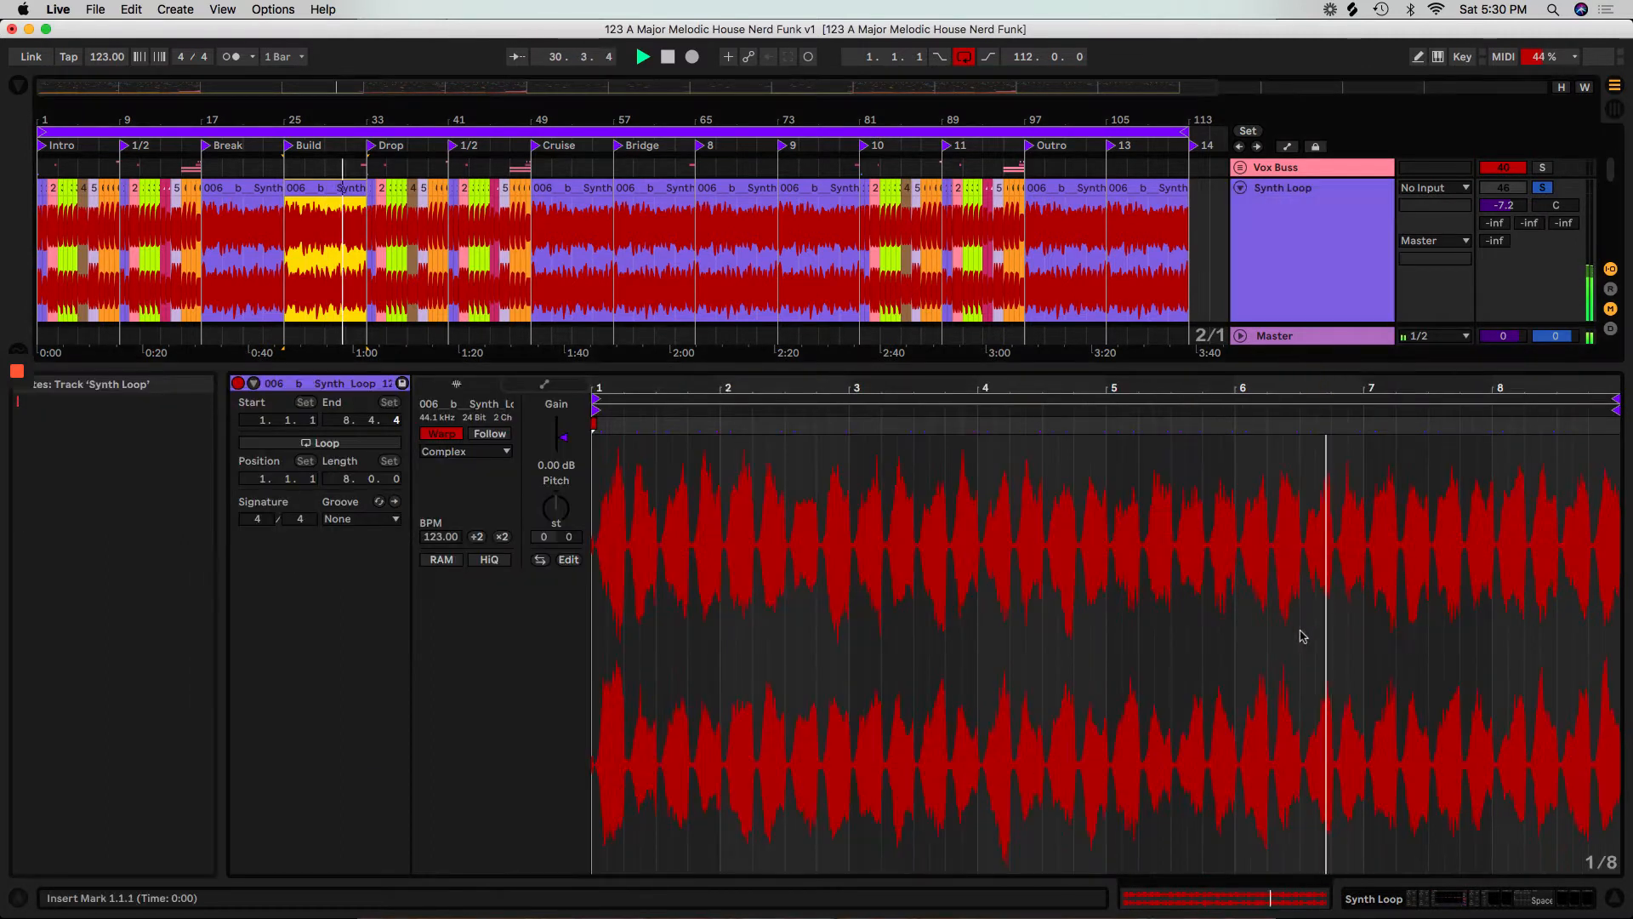
pyautogui.write('fix')
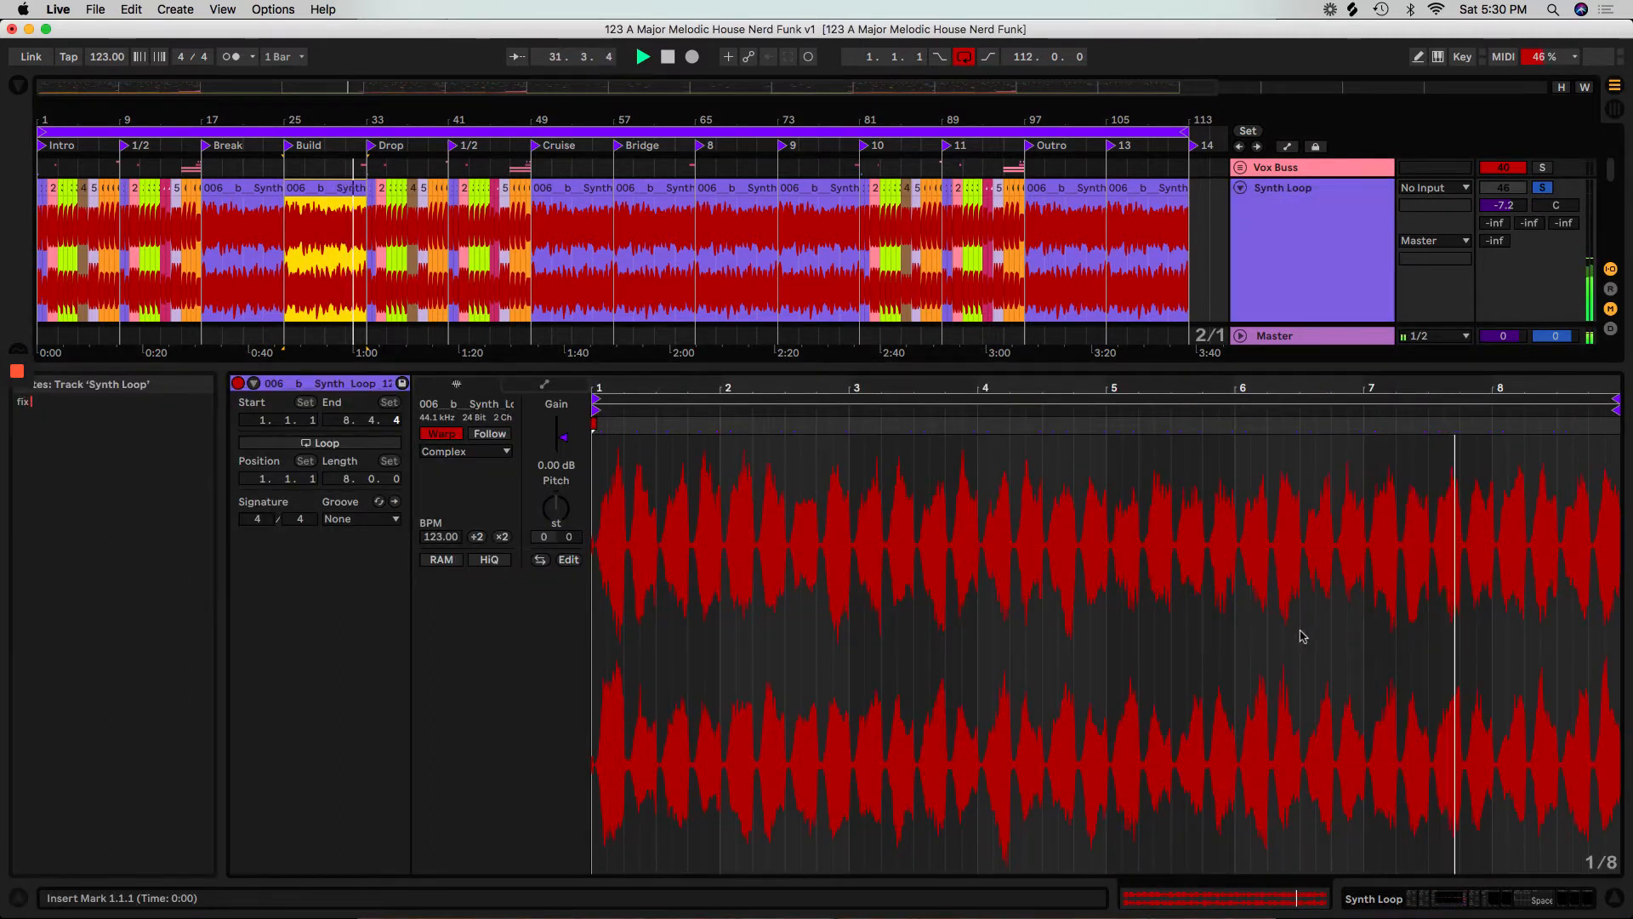
pyautogui.write(' pop between loops')
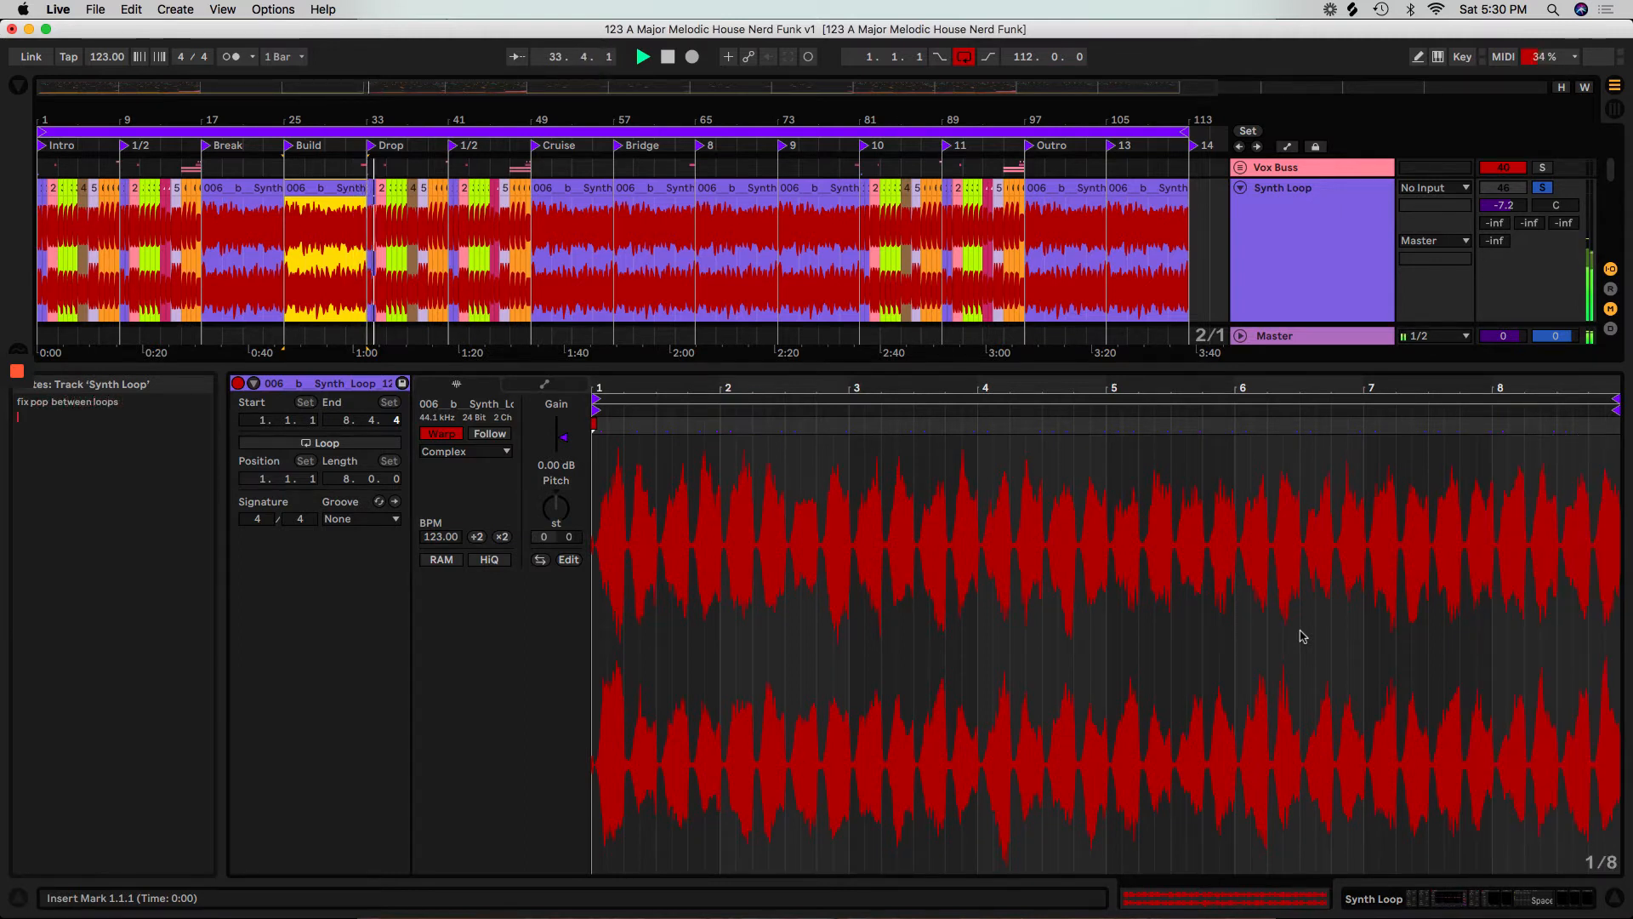
pyautogui.doubleClick(677, 366)
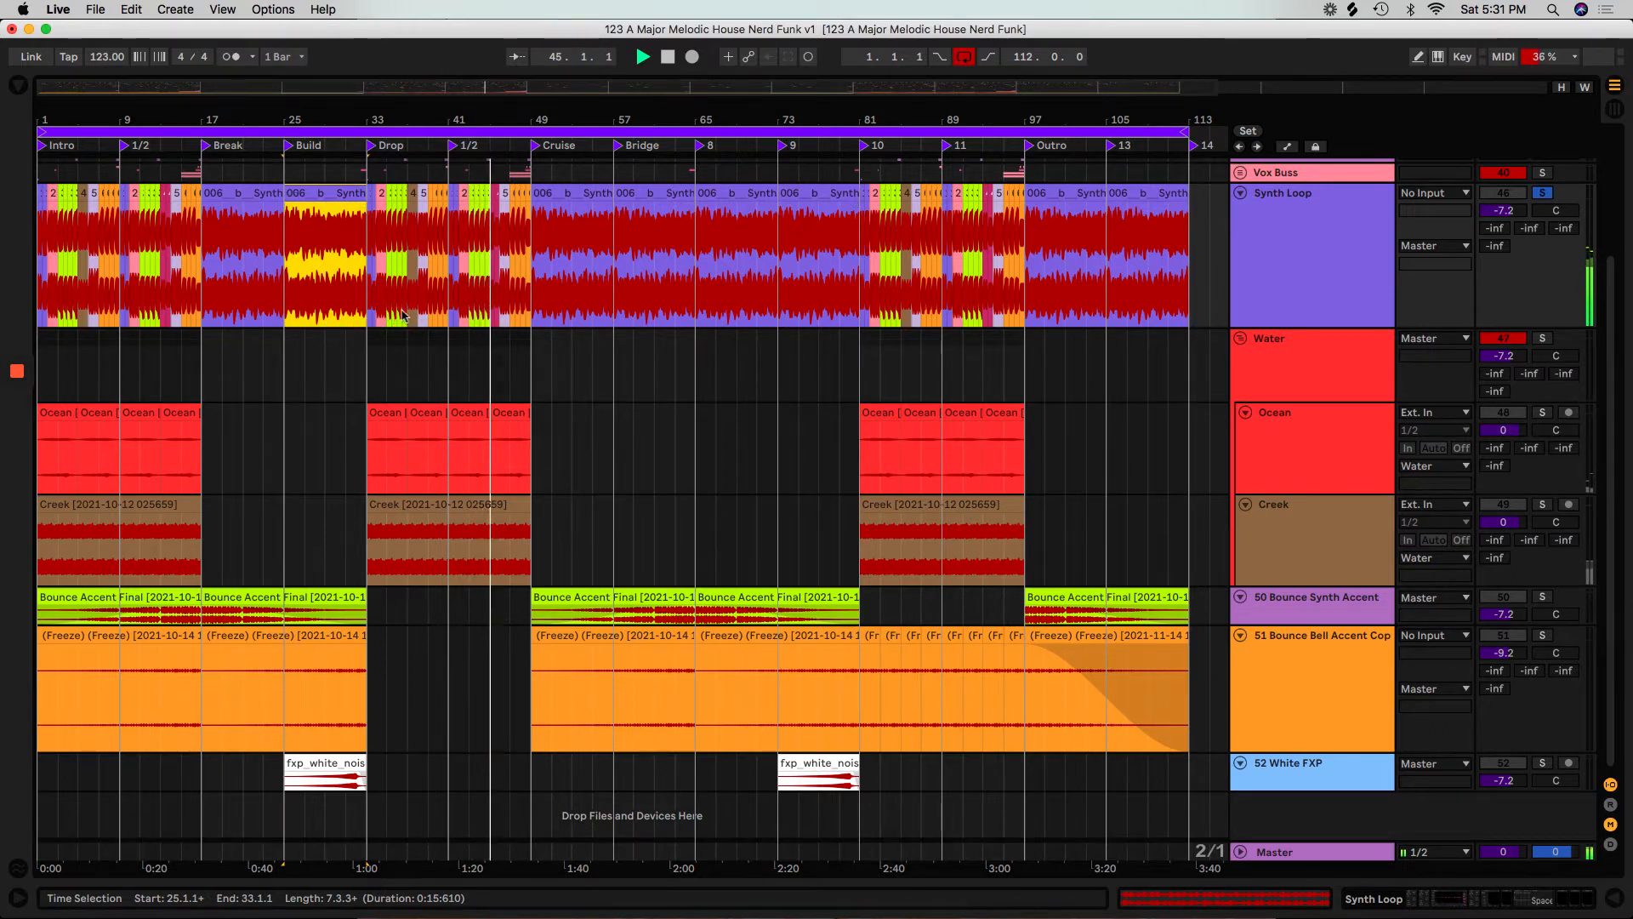
# Stop playback and turn off solo on the Synth Loop track.
pyautogui.press('space')
pyautogui.click(1542, 193)
pyautogui.scroll(4, 756, 518)
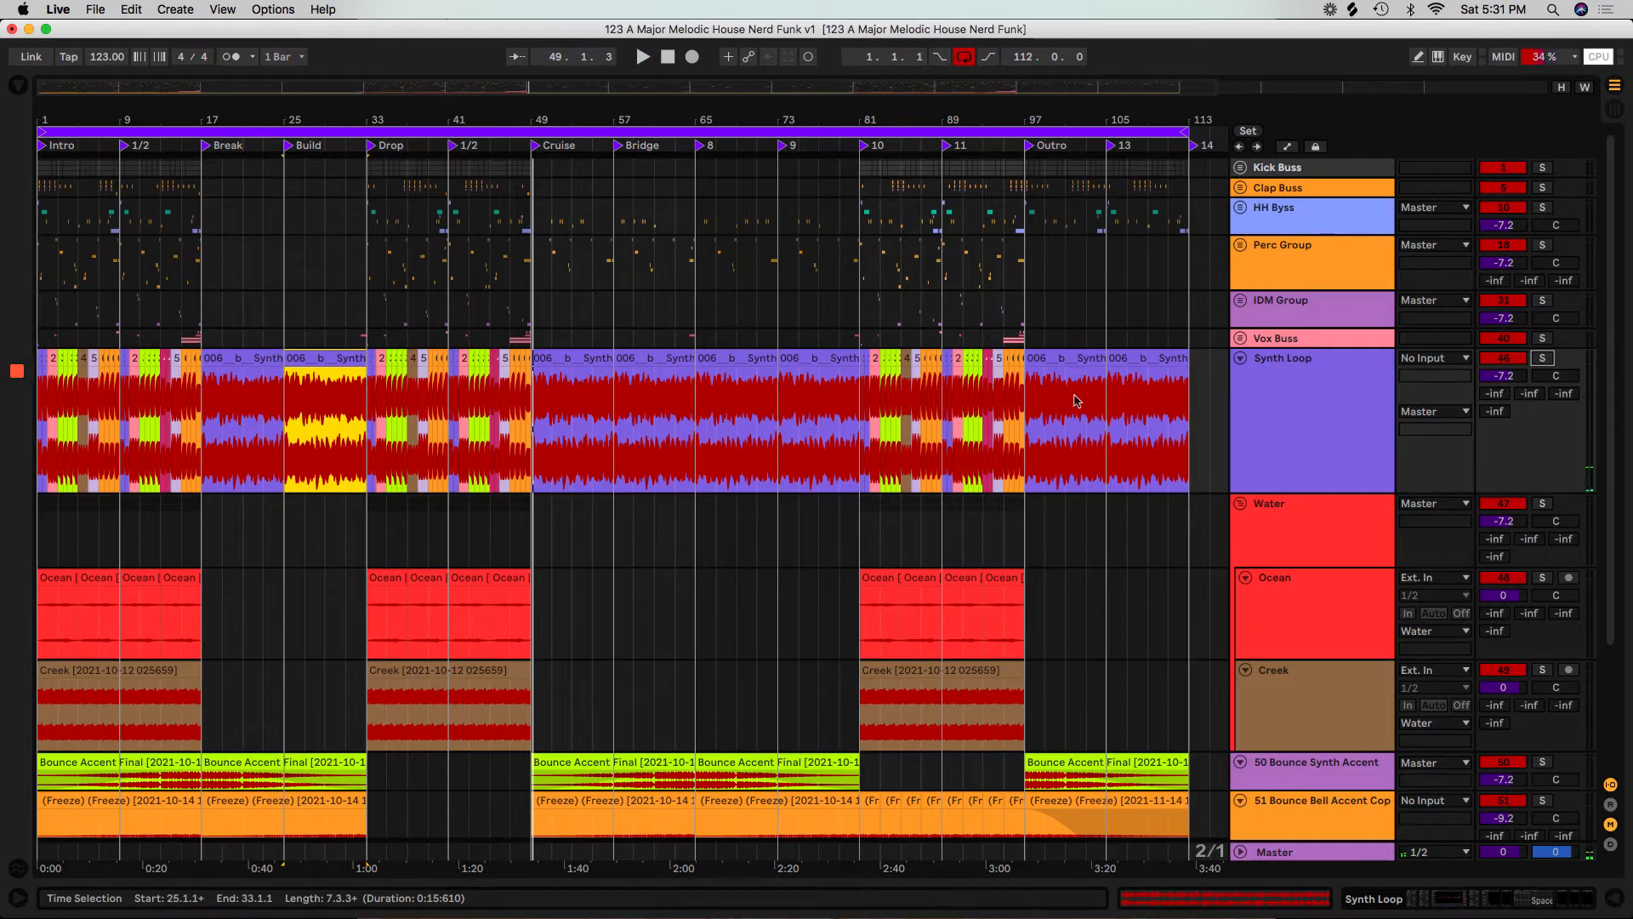
# Unfold and solo the Vox Buss group, and play it from bar 1.
pyautogui.click(1240, 338)
pyautogui.click(38, 429)
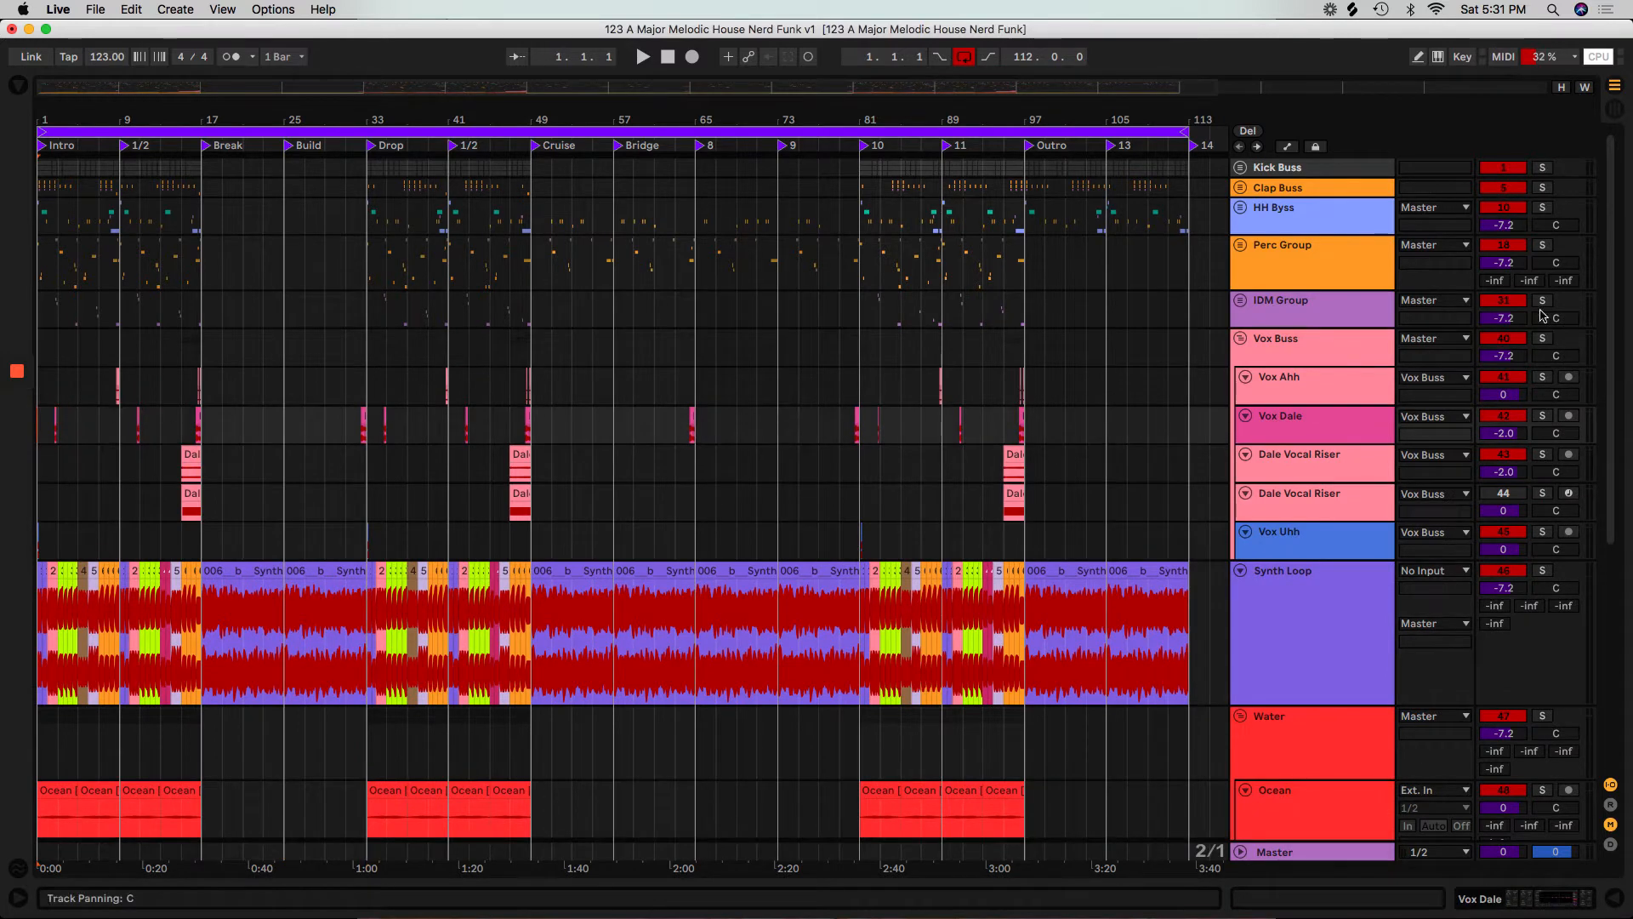
pyautogui.click(1542, 339)
pyautogui.press('space')
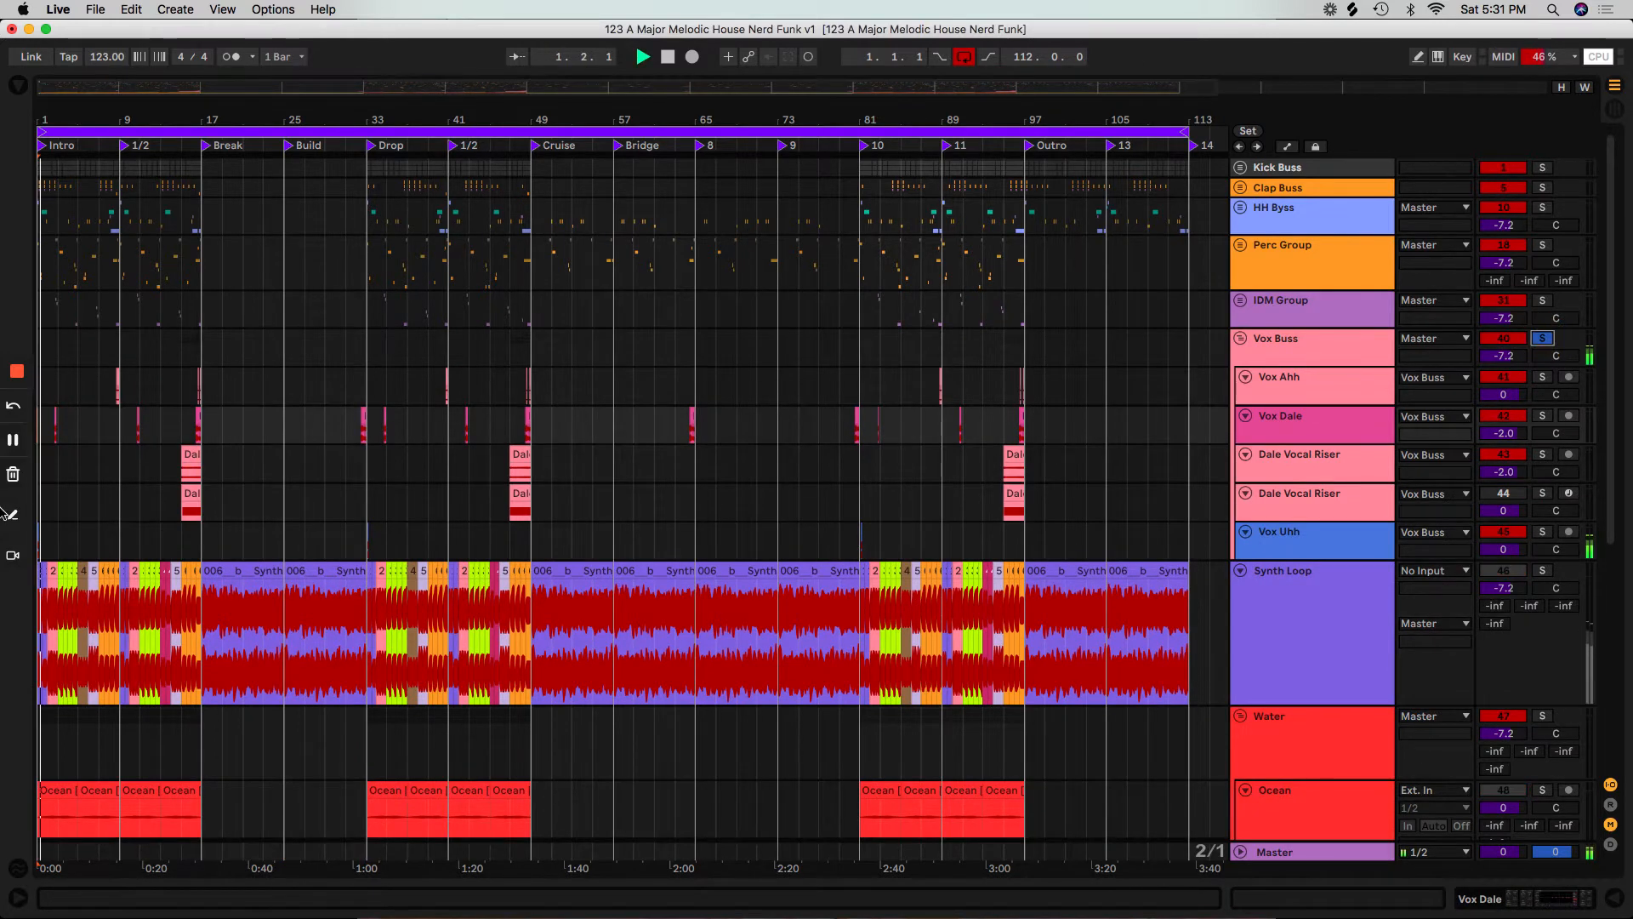
# Audition the intro's individual vocal clips, ending with the vocal riser at bar 15.
pyautogui.moveTo(46, 116); pyautogui.dragTo(43, 115)
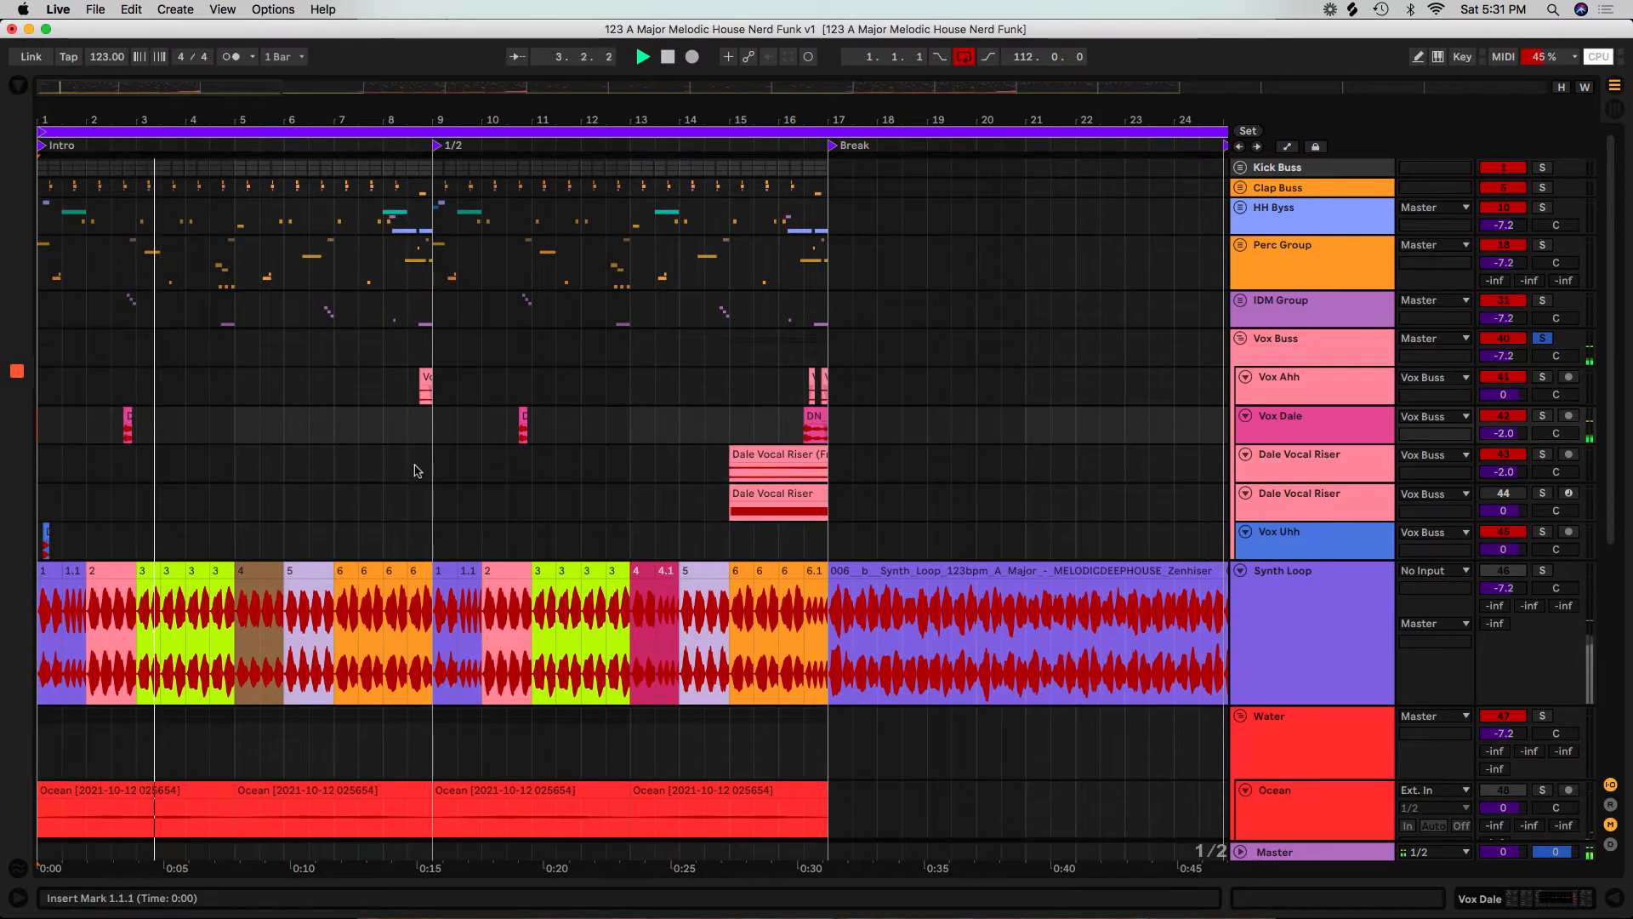
pyautogui.click(407, 429)
pyautogui.click(516, 438)
pyautogui.click(728, 468)
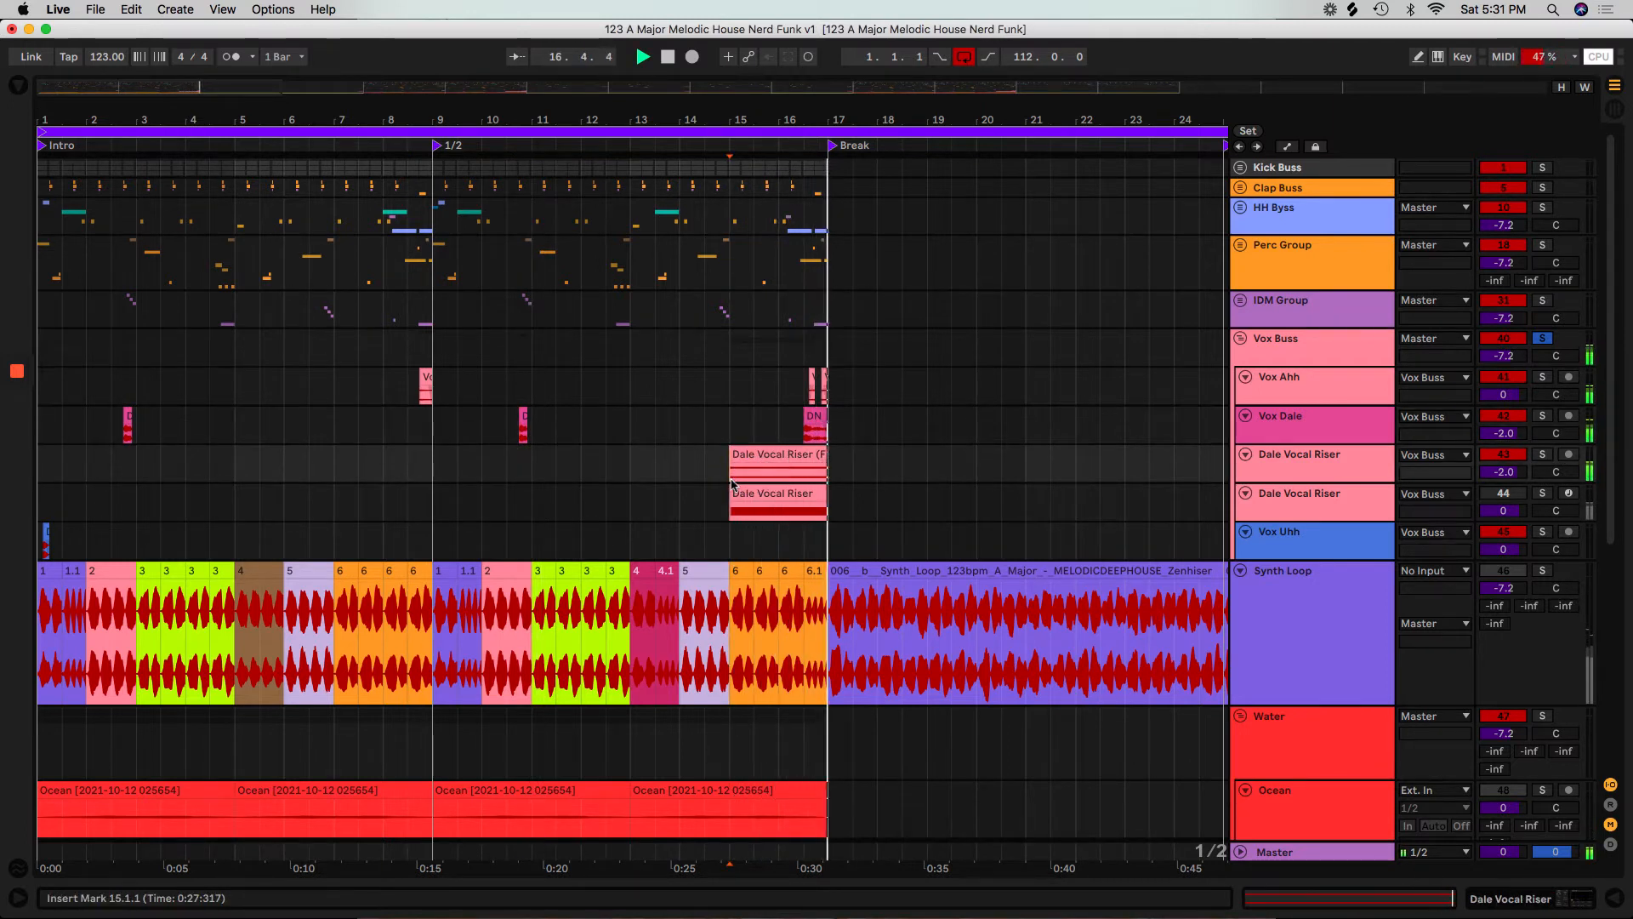
# Solo the IDM Group instead of the Vox Buss and play it from bar 2 of the intro.
pyautogui.click(111, 315)
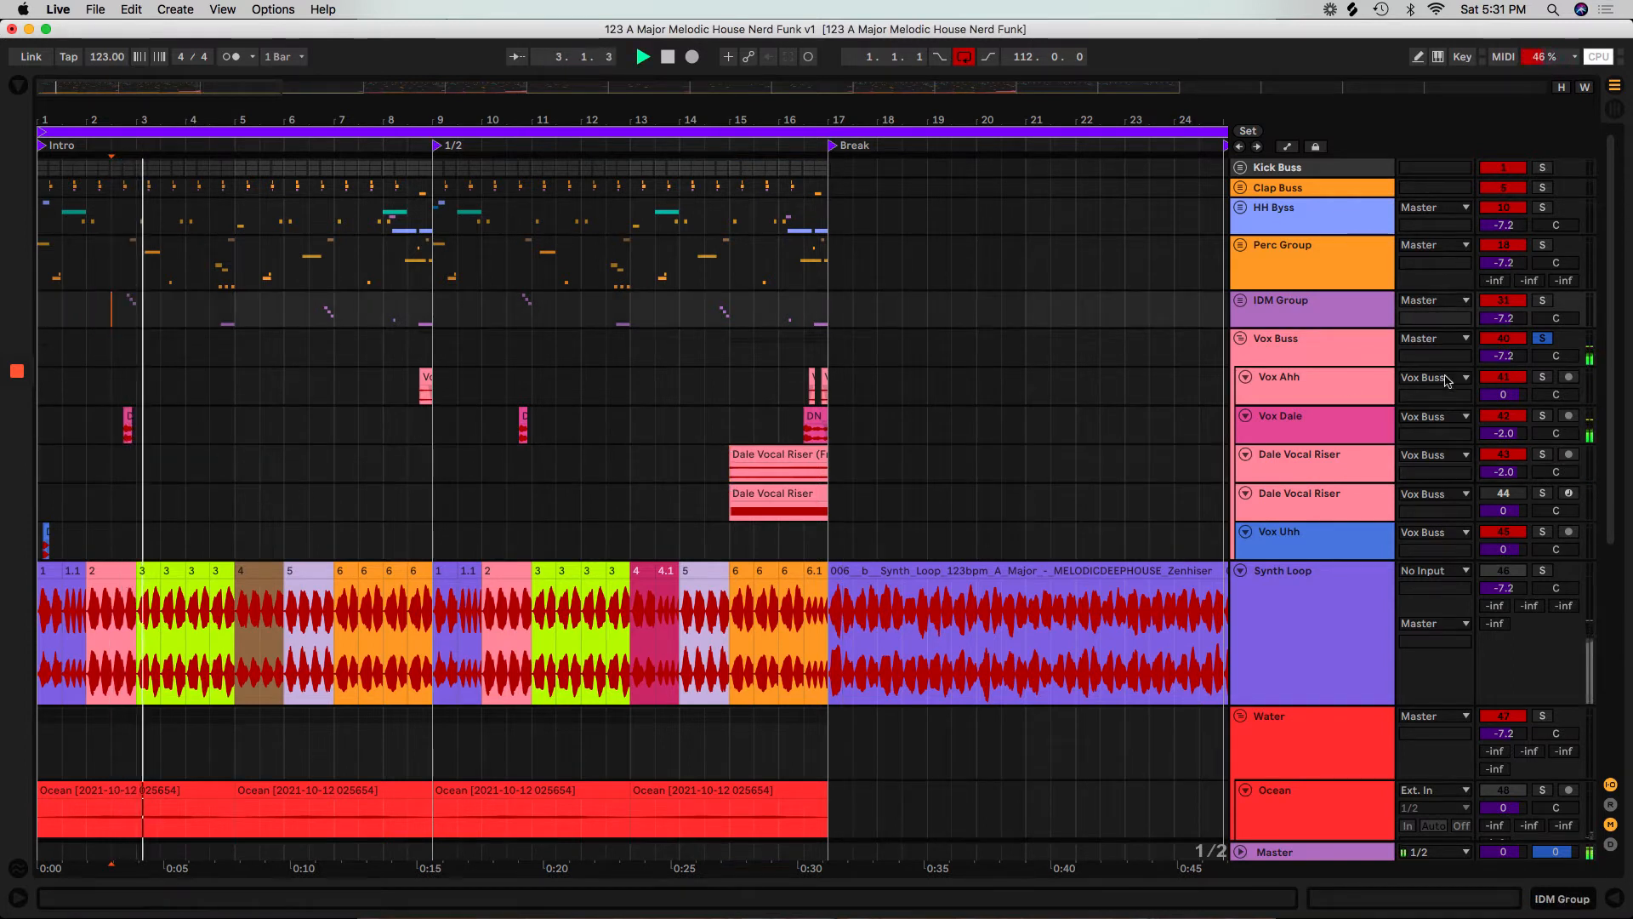
pyautogui.press('space')
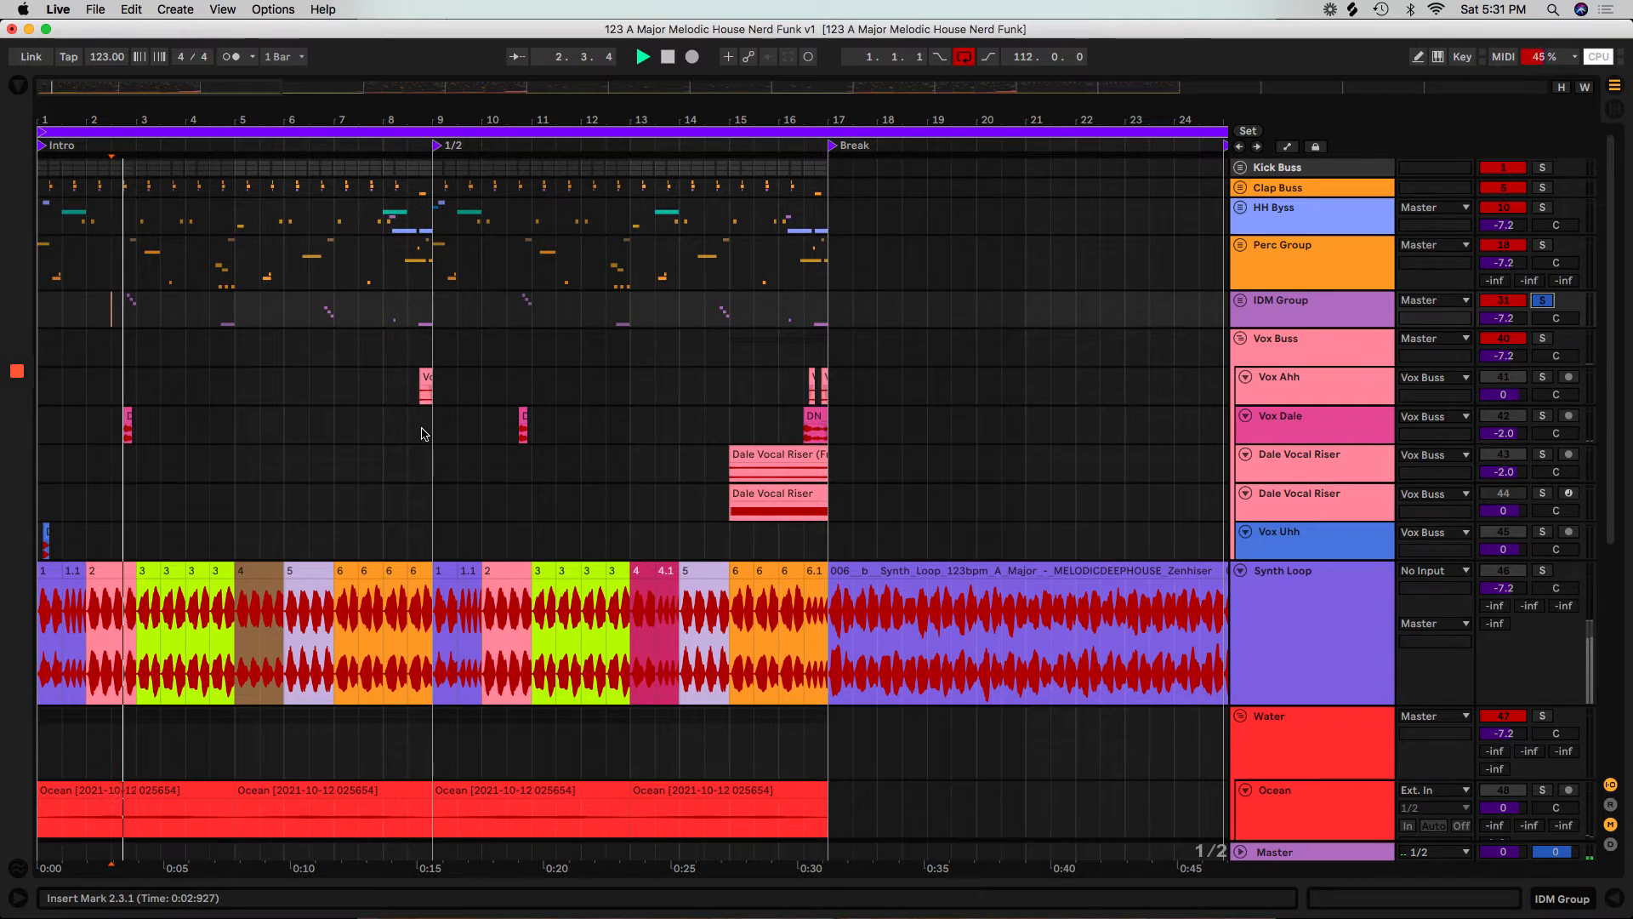
# Unfold the IDM Group, audition its clips from bars 6, 8 and 10, and fold the group again.
pyautogui.click(1240, 300)
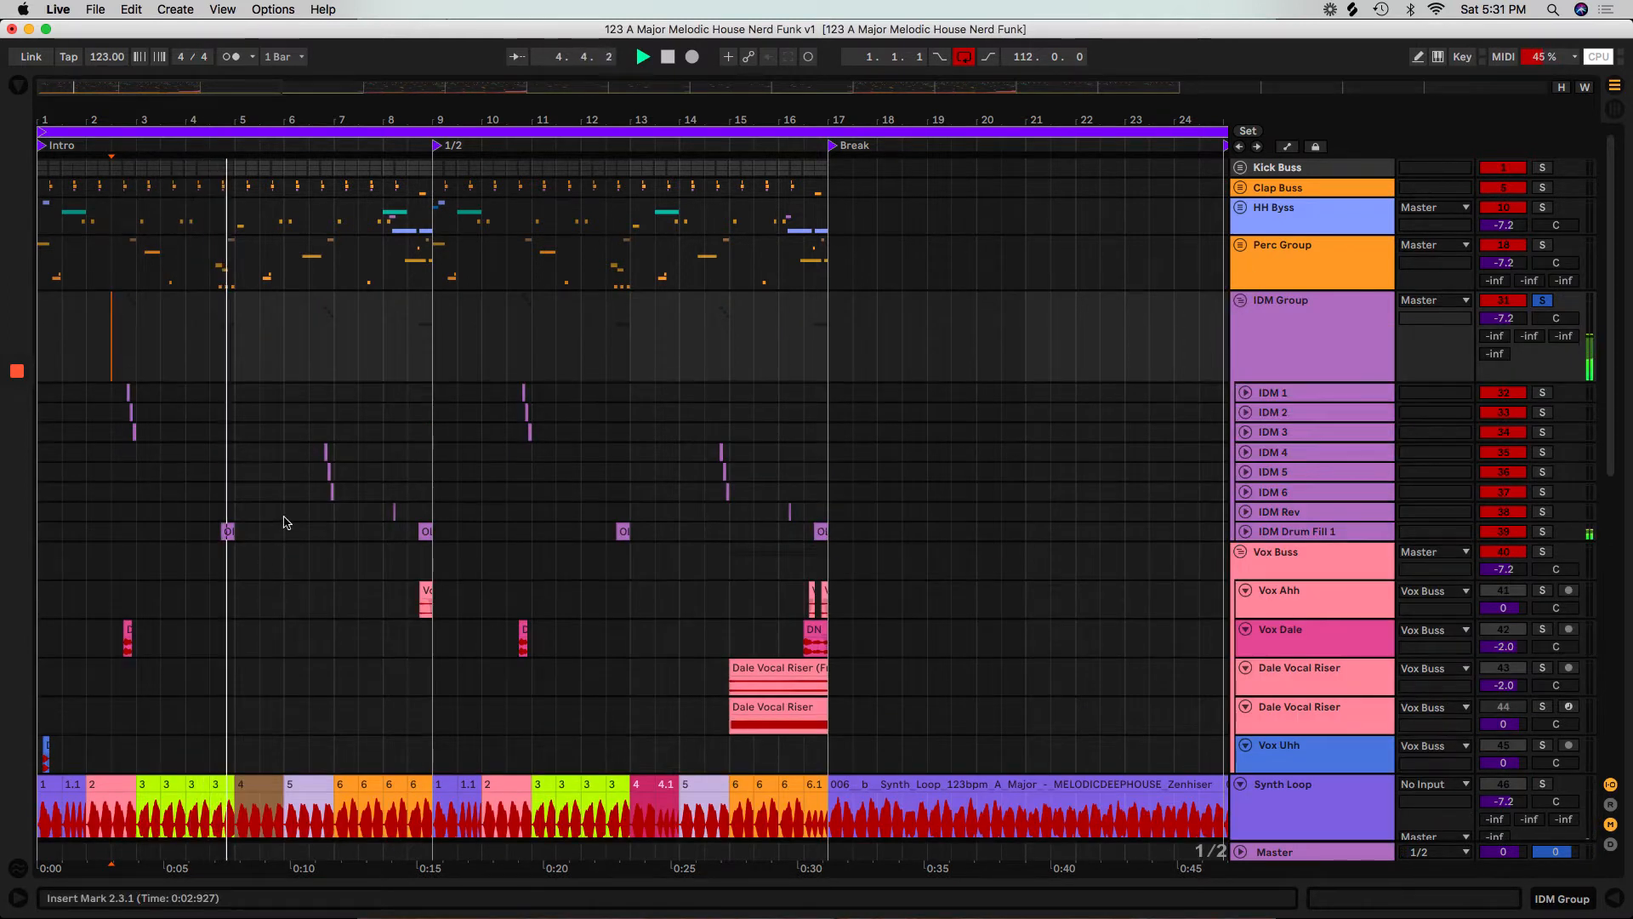
pyautogui.click(310, 451)
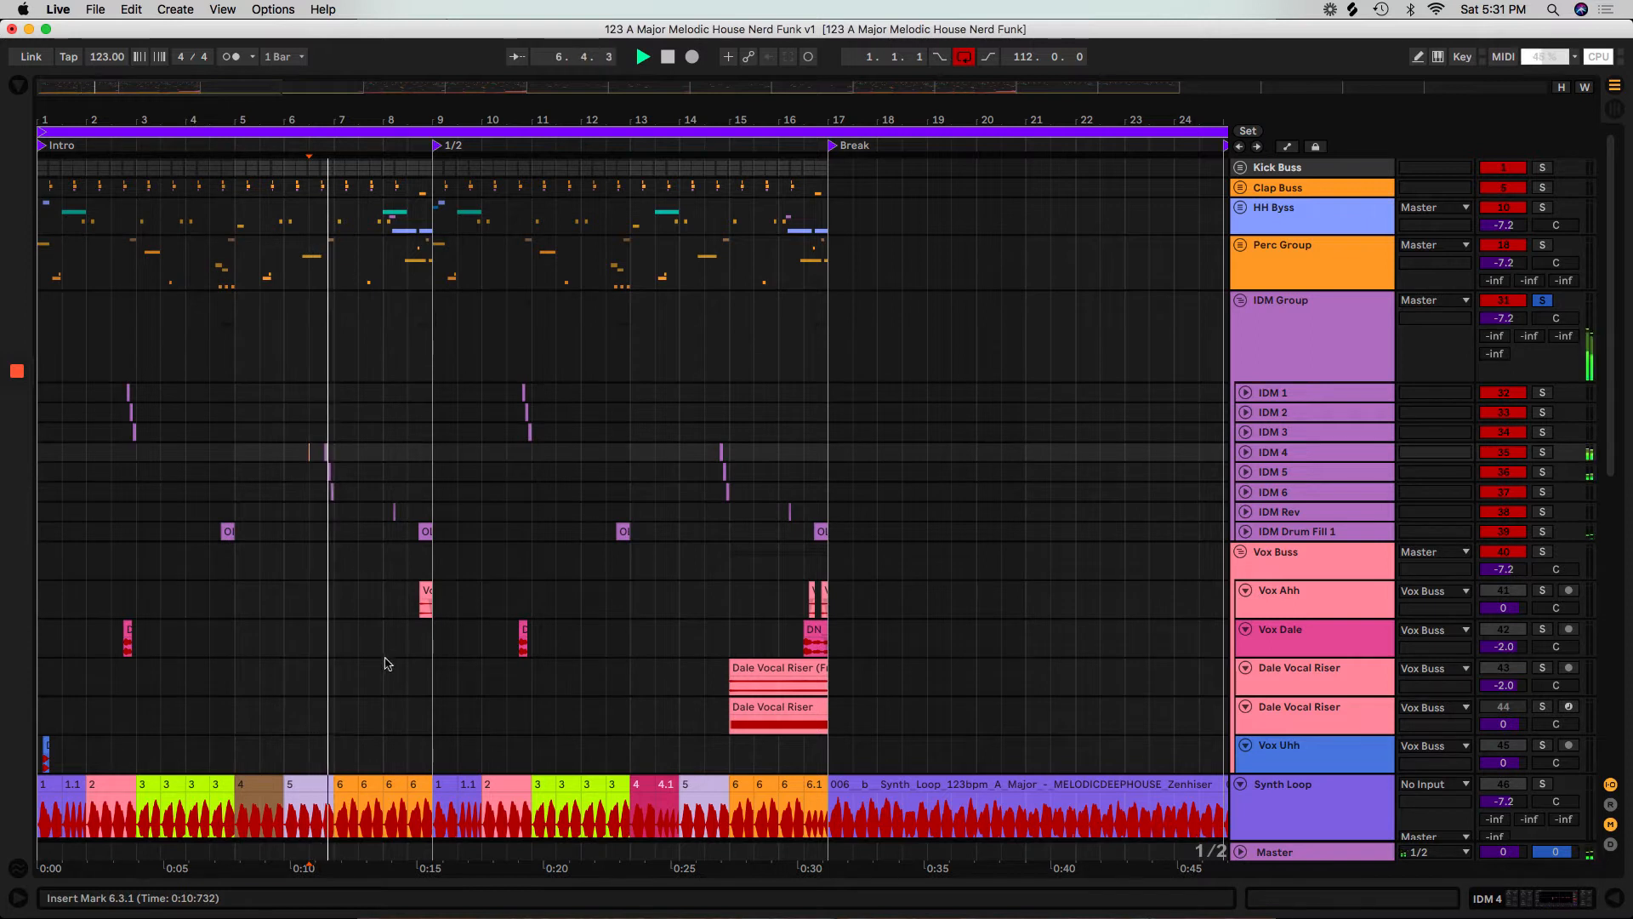
pyautogui.click(383, 511)
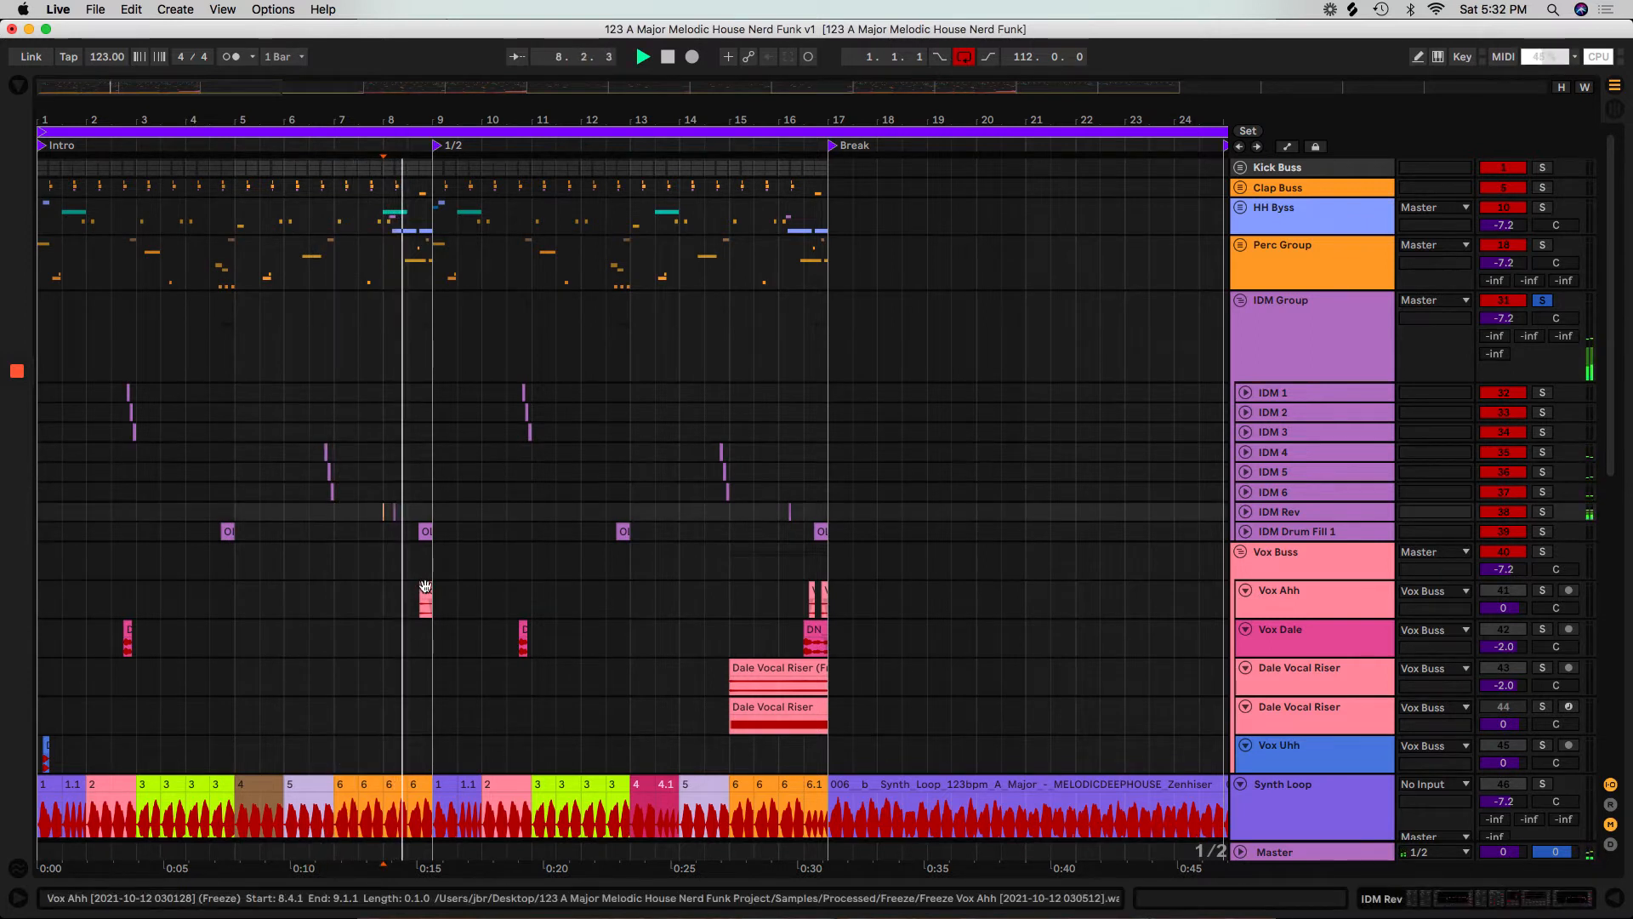
pyautogui.click(506, 531)
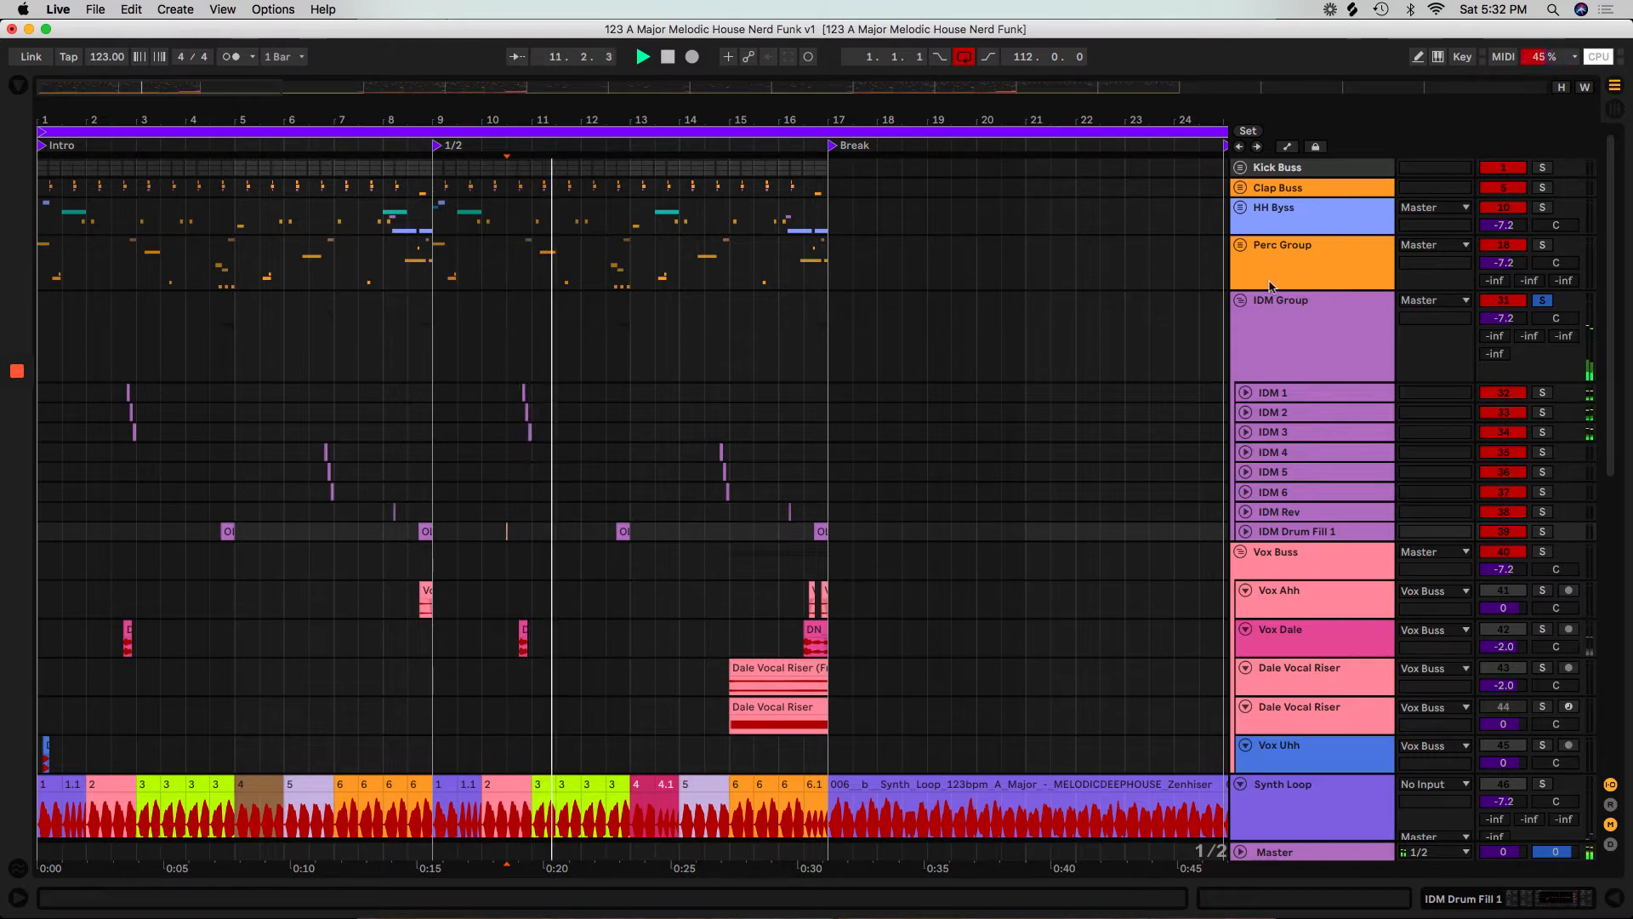
pyautogui.click(1238, 301)
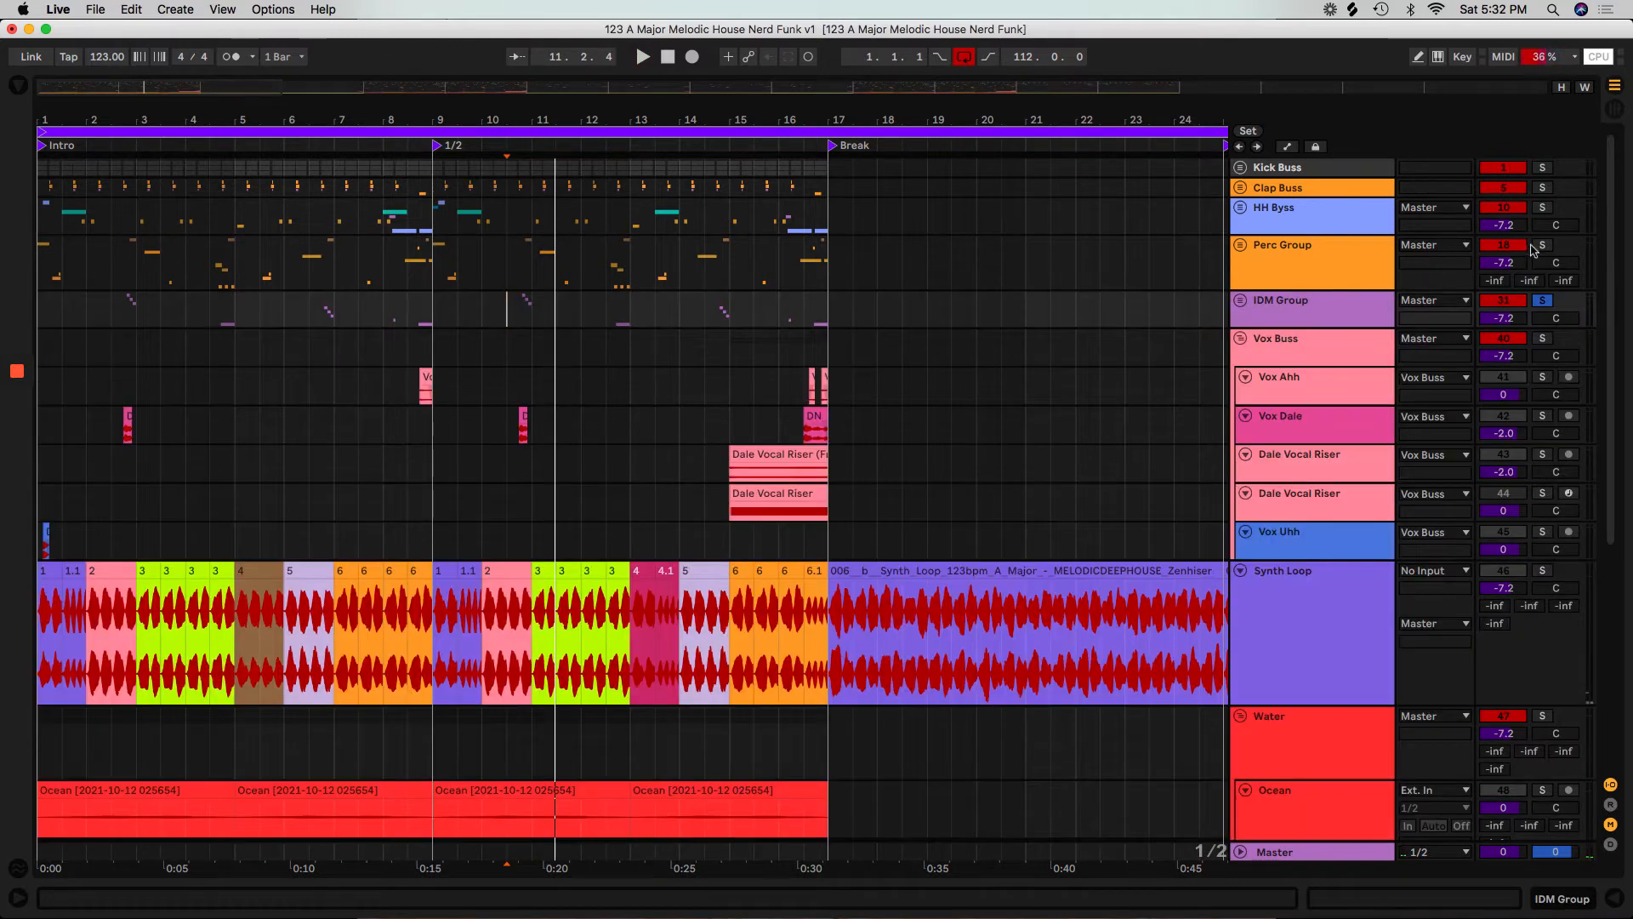
# Unfold and solo the Perc Group, play it from bar 1 to the Break, and fold it again.
pyautogui.click(1239, 245)
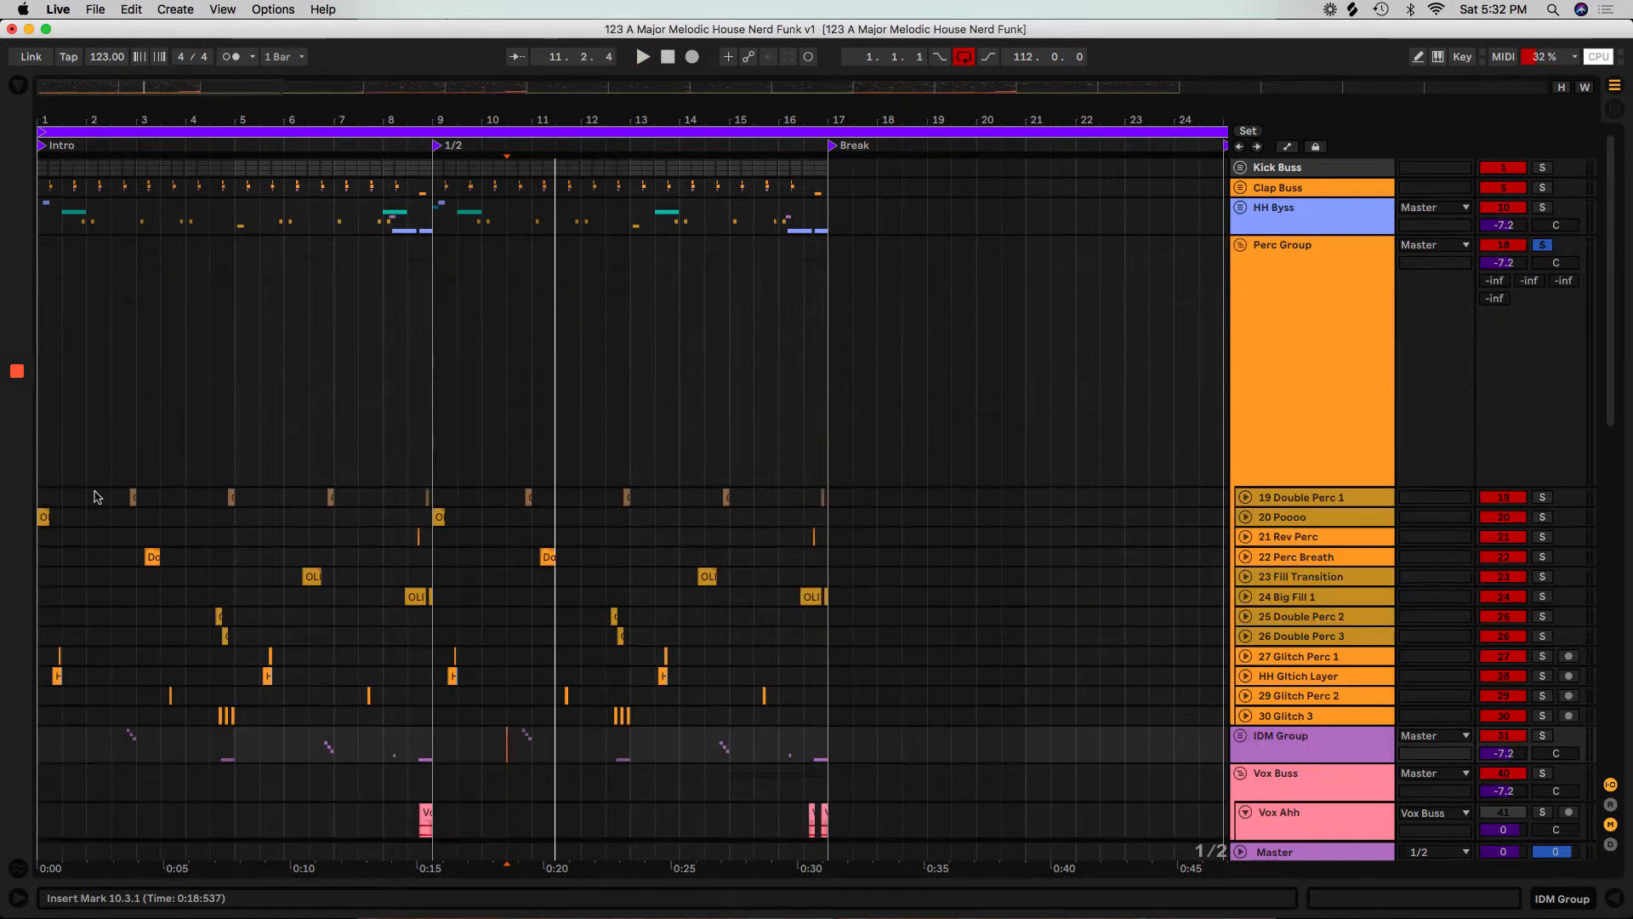
pyautogui.click(40, 504)
pyautogui.press('space')
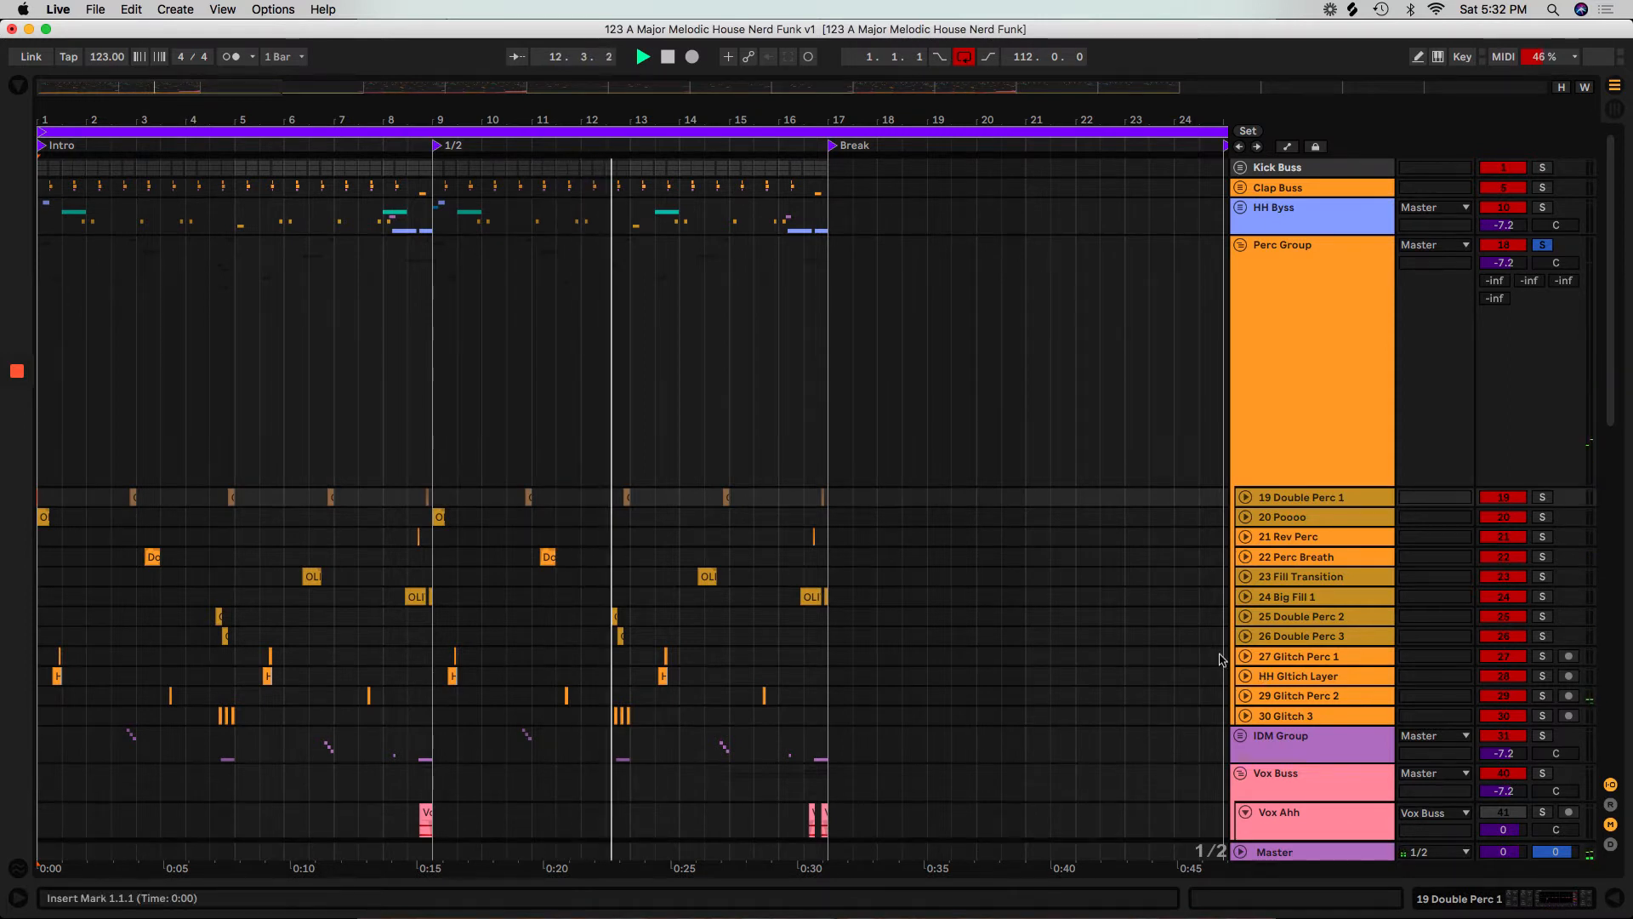
pyautogui.scroll(-1, 1221, 659)
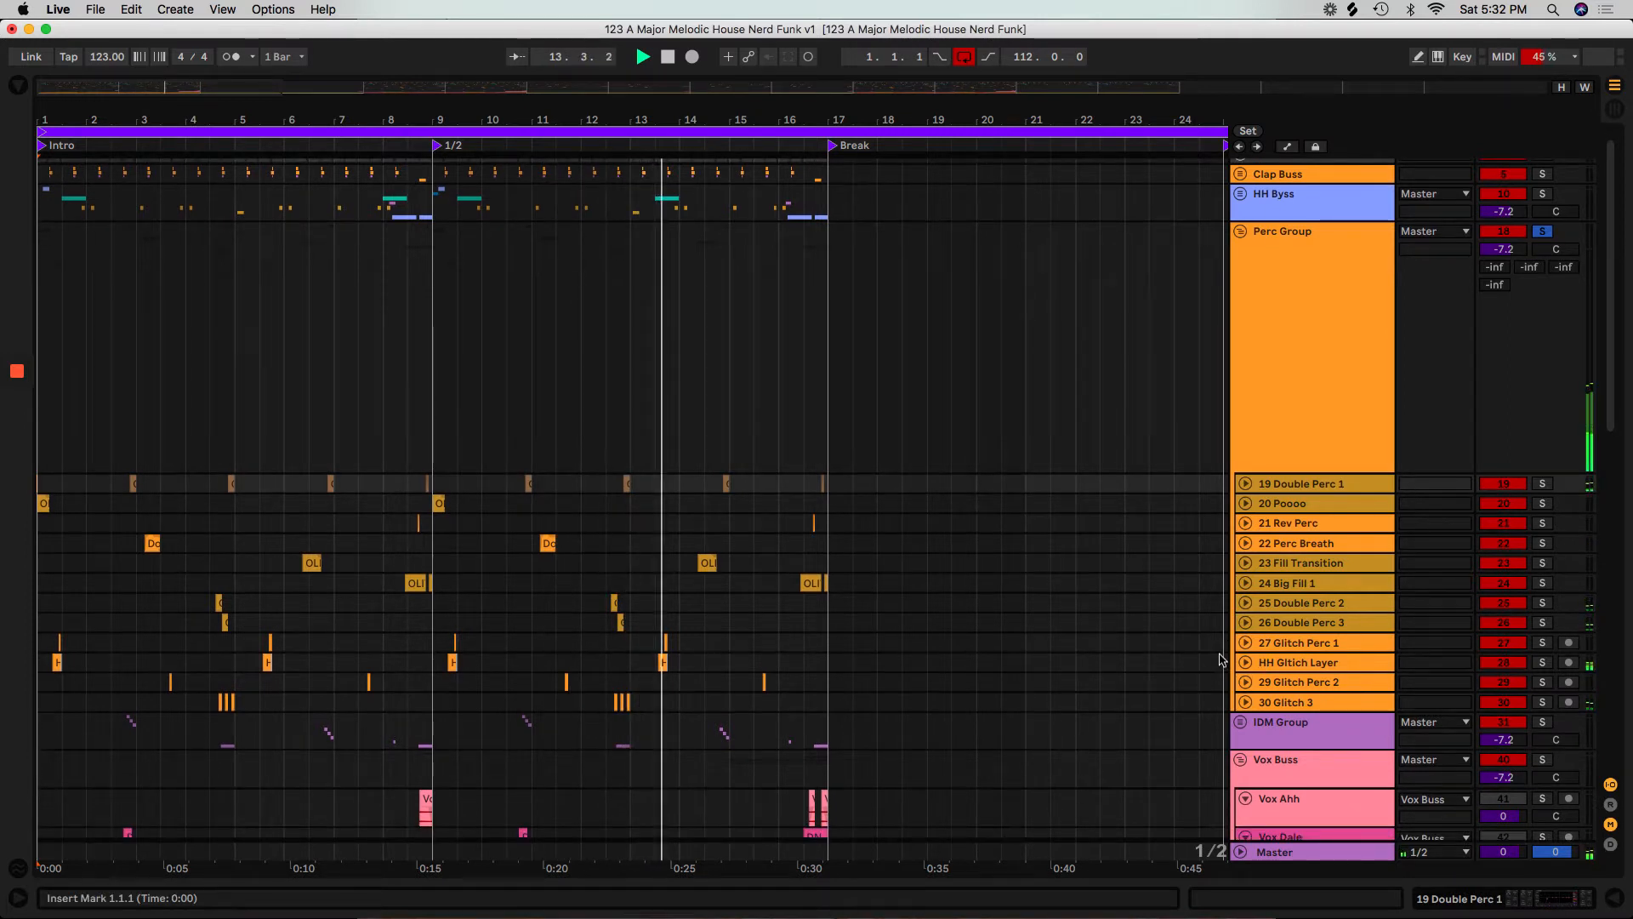
pyautogui.scroll(-3, 1220, 659)
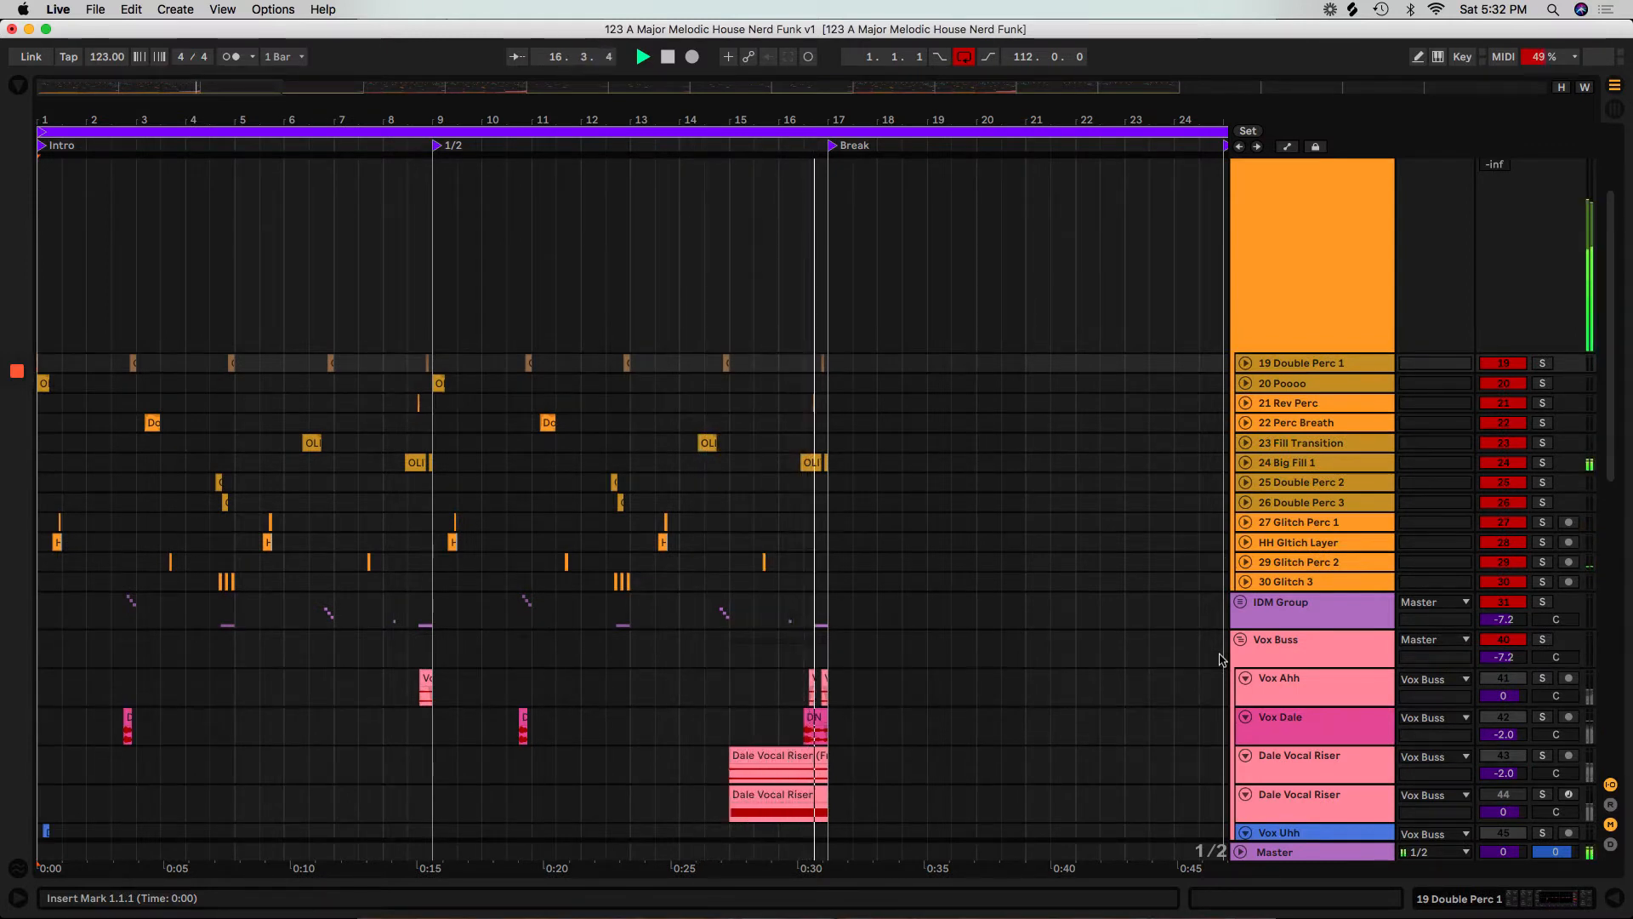
pyautogui.scroll(4, 1219, 659)
pyautogui.press('space')
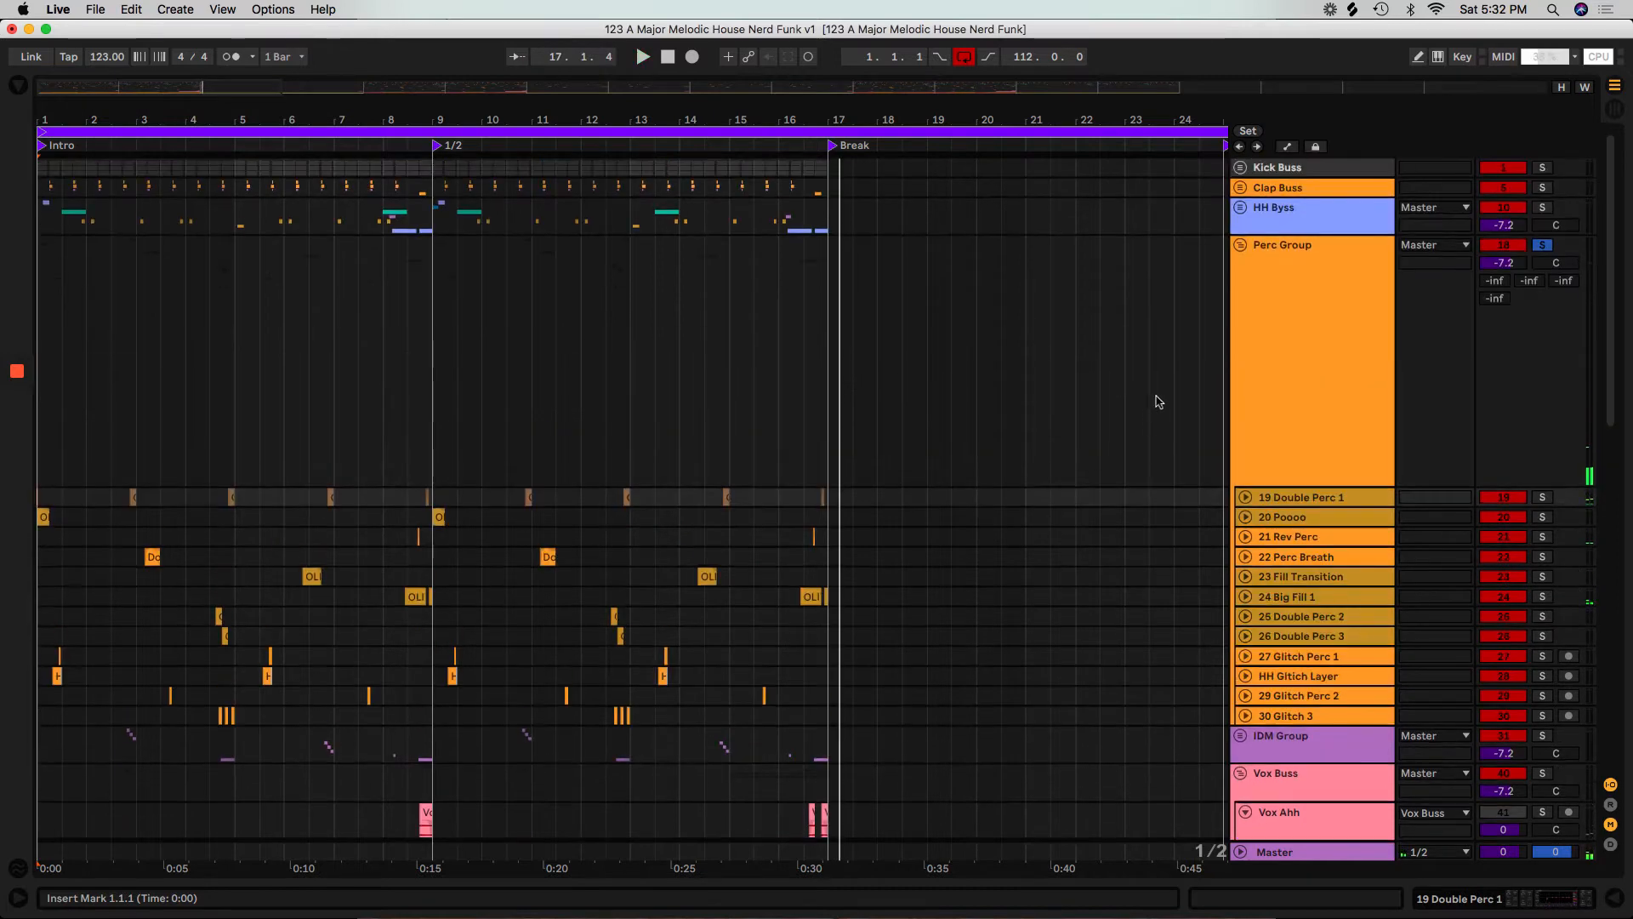
pyautogui.click(1238, 248)
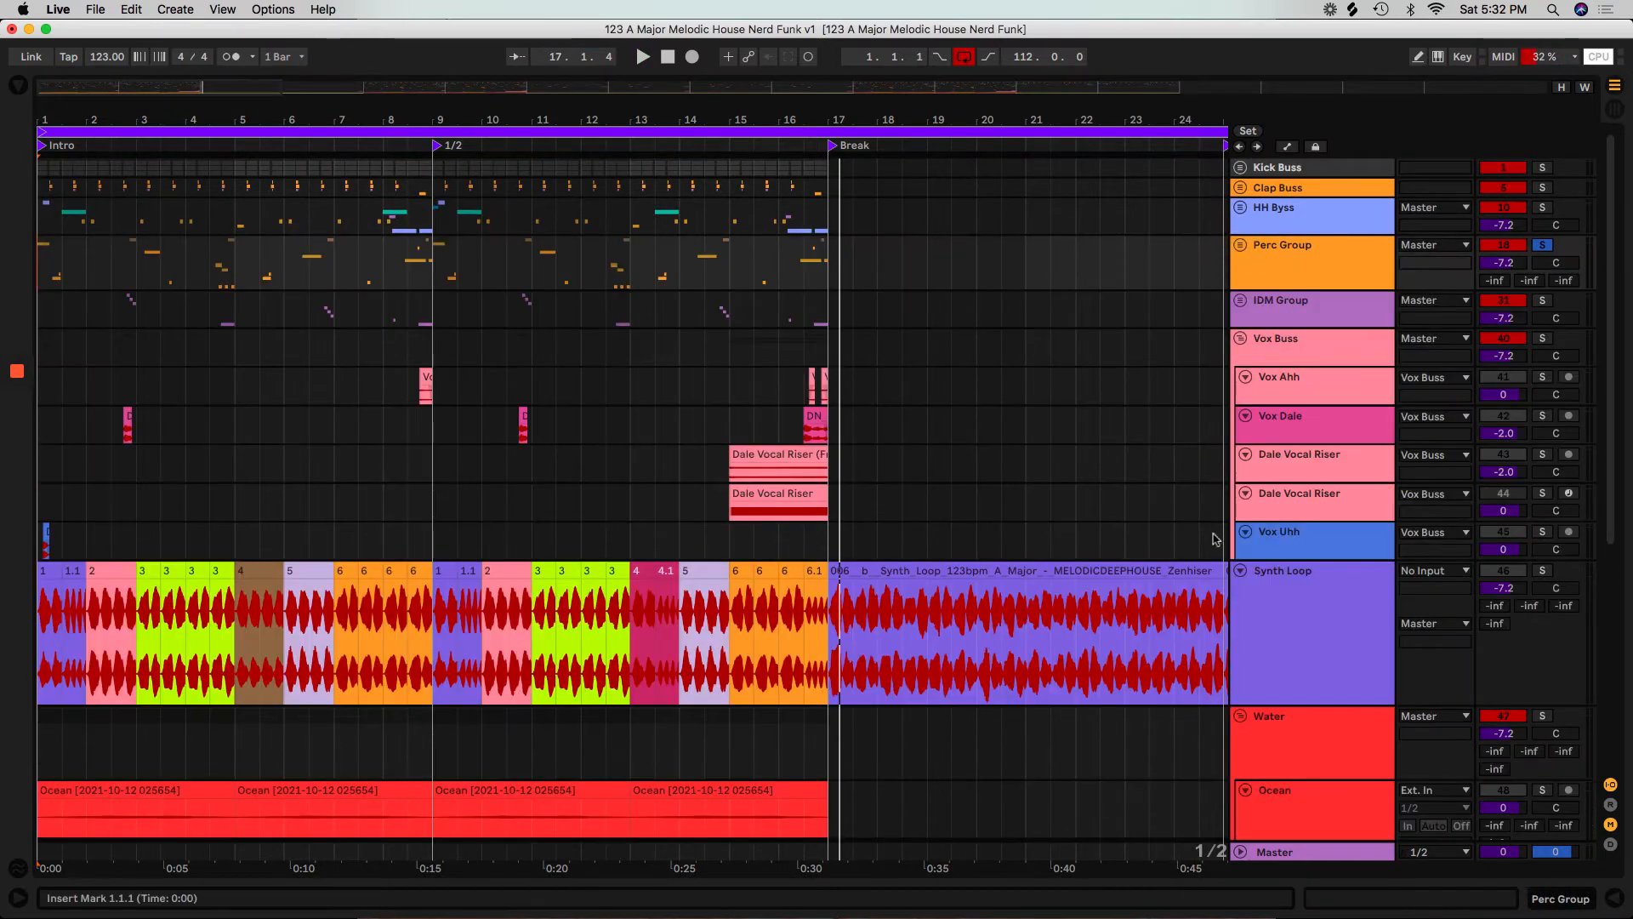
# Solo and unfold the HH Byss group, play it from bar 1 to the Break, and fold it again.
pyautogui.click(1542, 208)
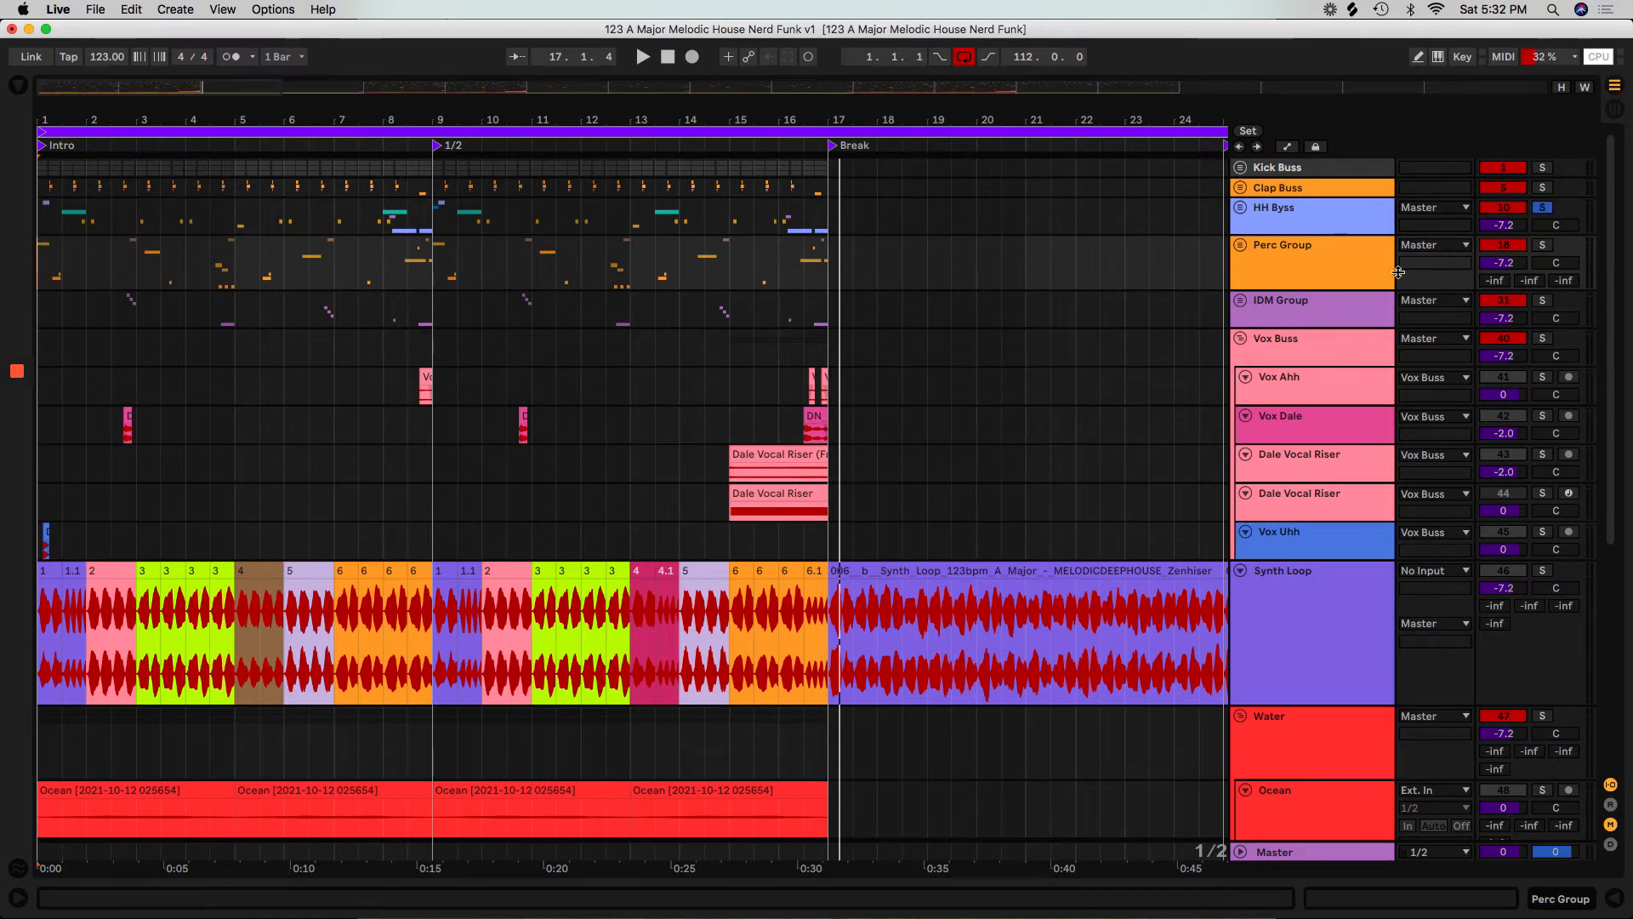
pyautogui.click(1240, 210)
pyautogui.press('space')
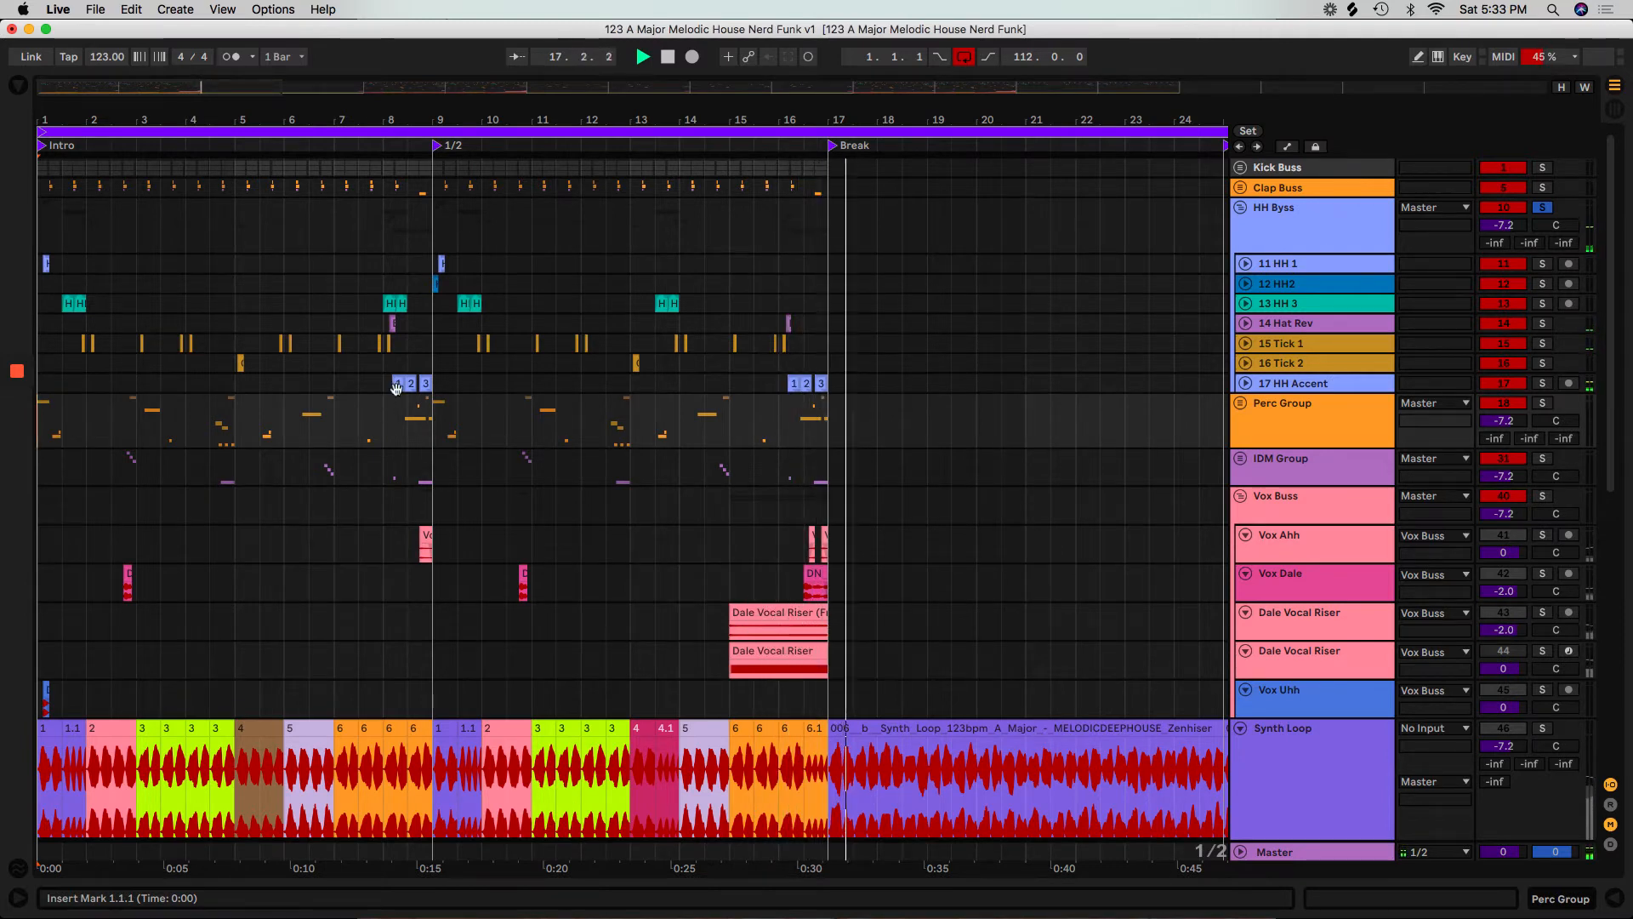
pyautogui.click(1239, 209)
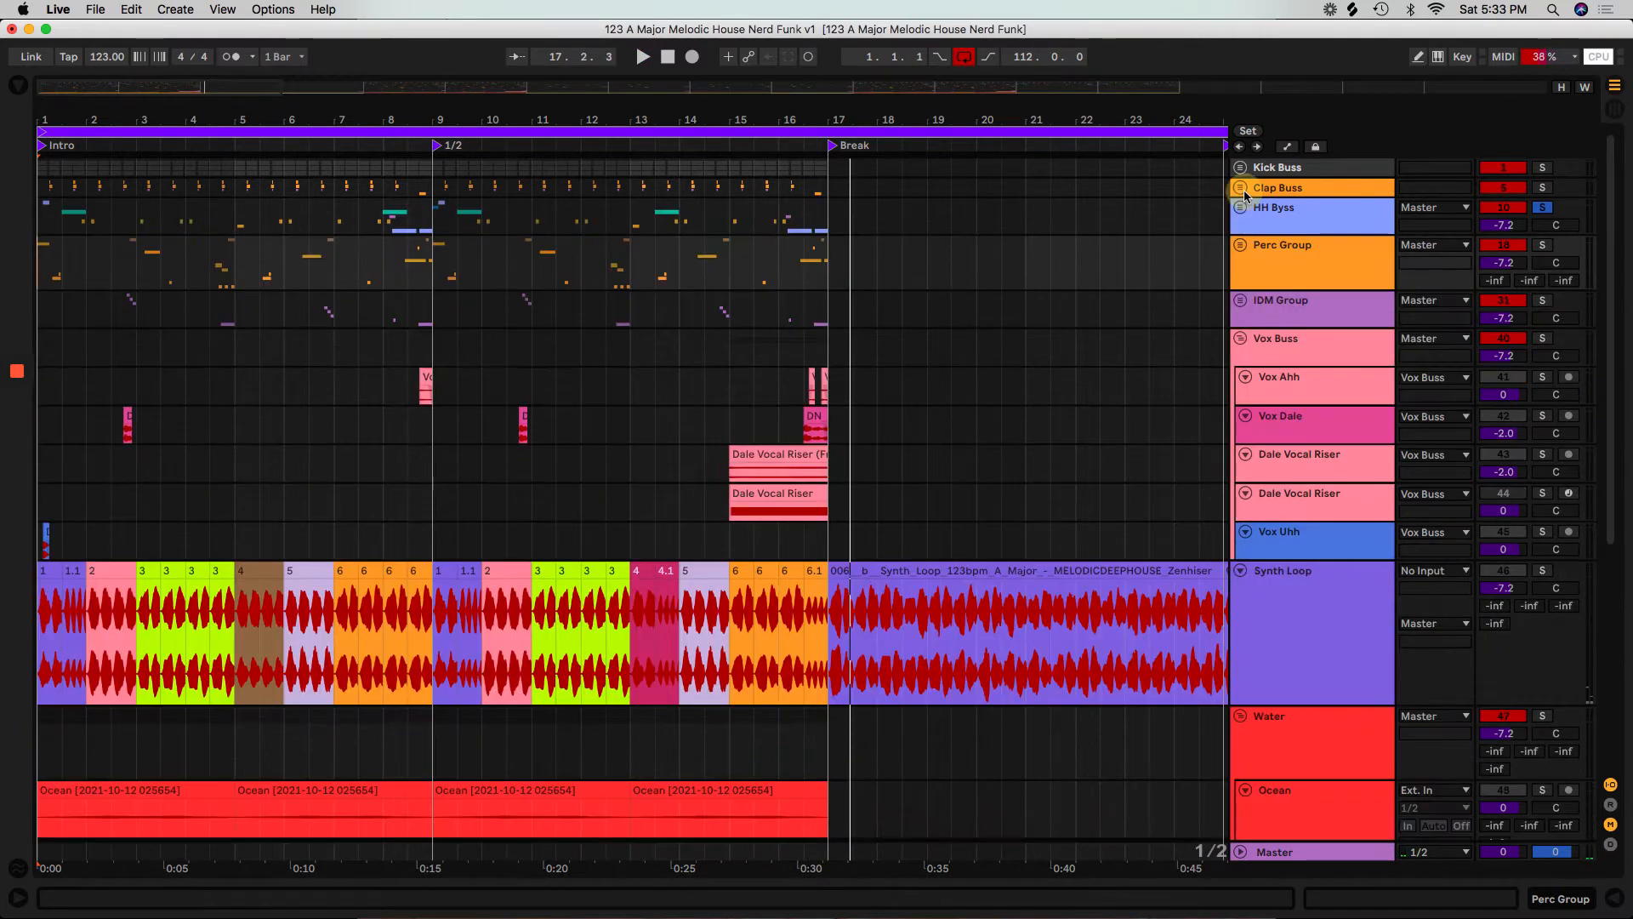
# Unfold the Clap Buss and Kick Buss groups, and play the soloed Kick Buss from the start of the intro.
pyautogui.click(1240, 188)
pyautogui.click(1241, 169)
pyautogui.click(48, 242)
pyautogui.click(1542, 168)
pyautogui.press('space')
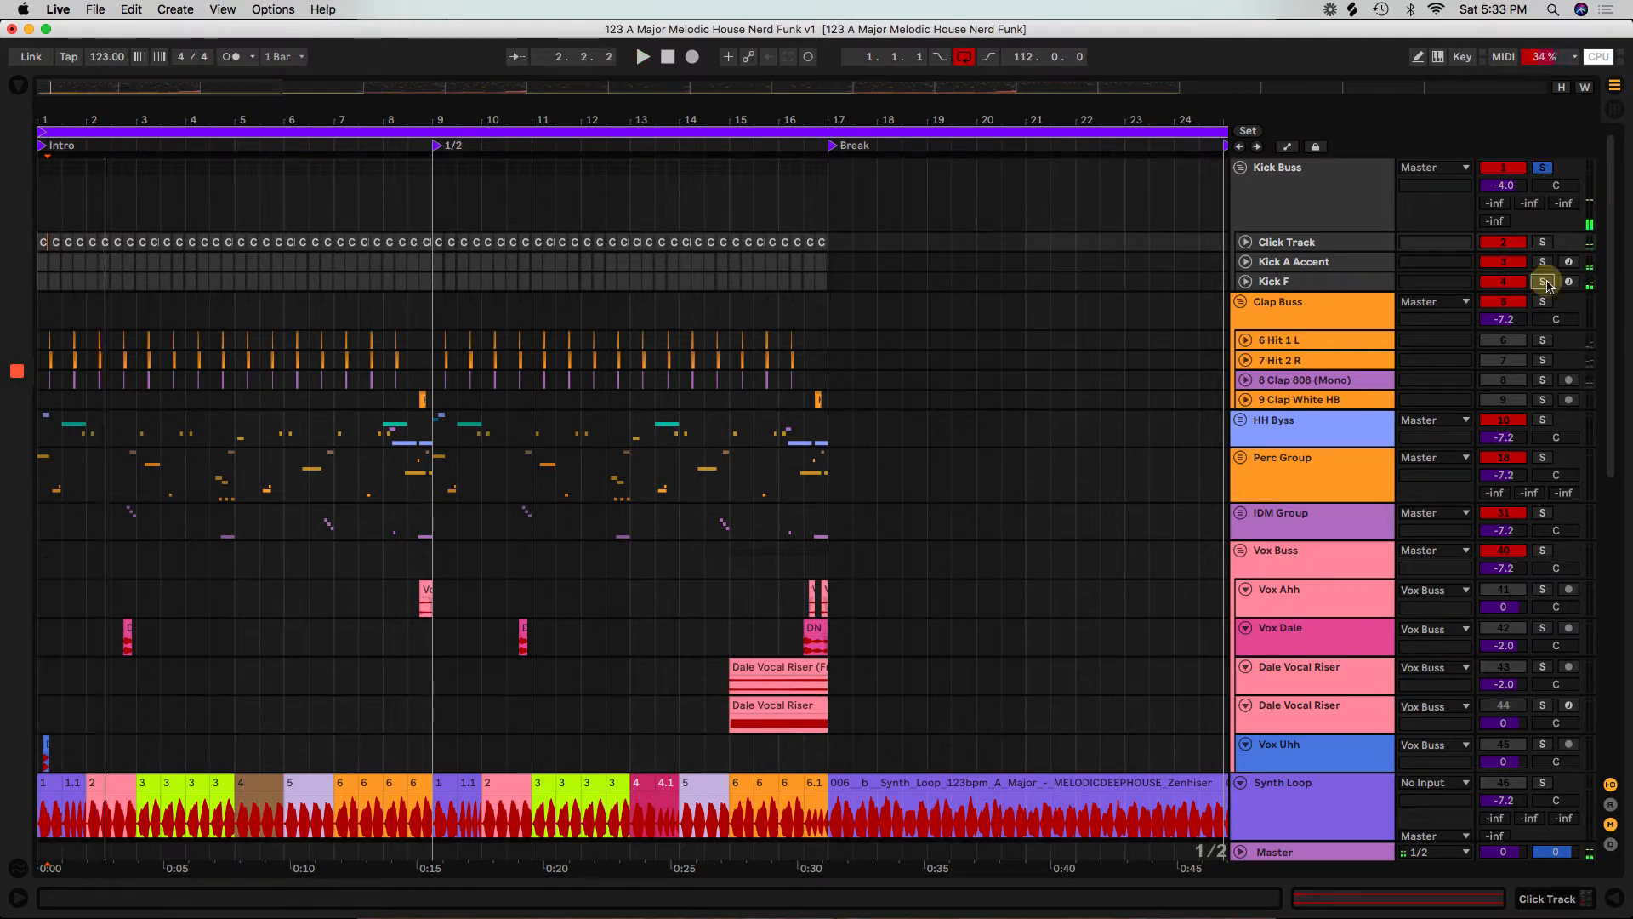
# Replay the intro, soloing the Kick F, Kick A Accent and Click Track tracks one after another.
pyautogui.press('space')
pyautogui.press('space')
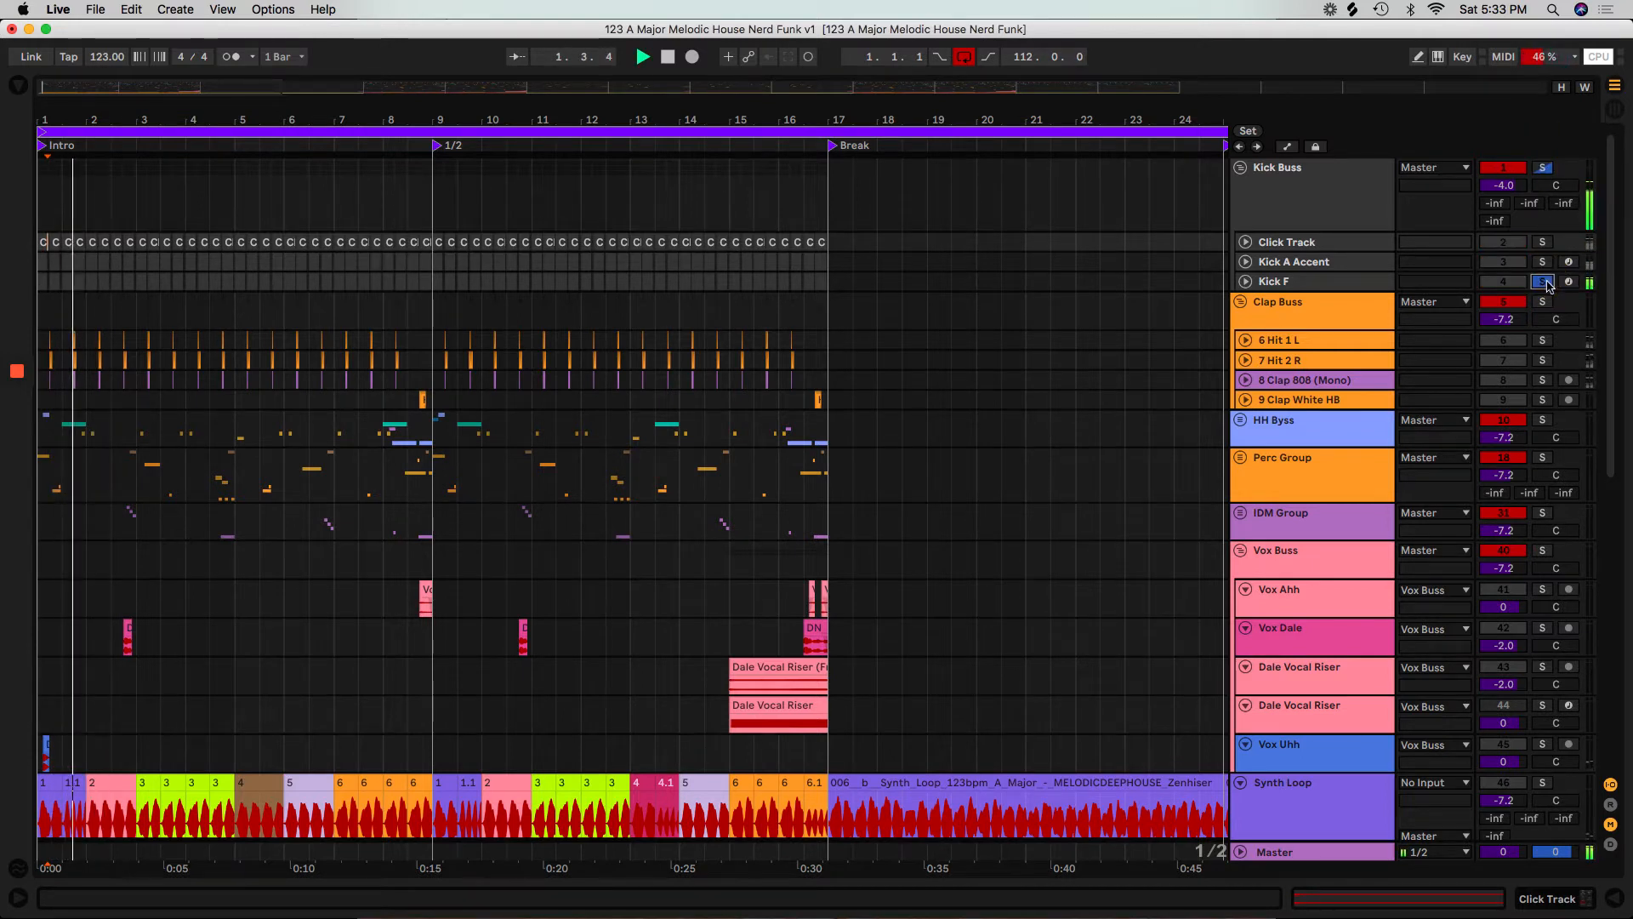
pyautogui.click(1545, 262)
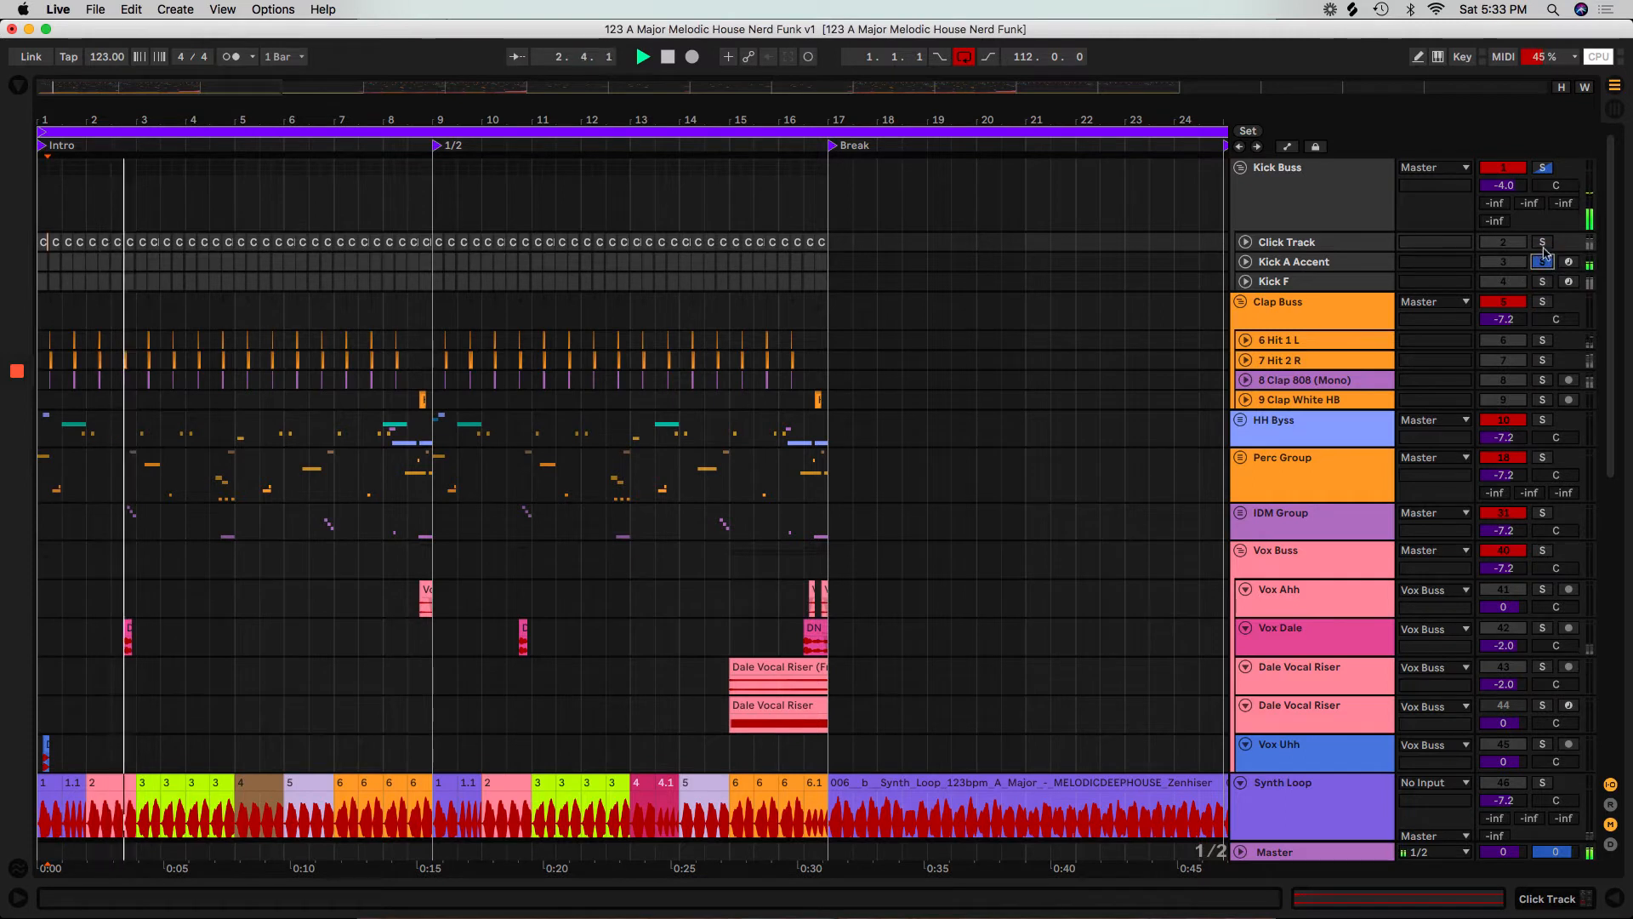
pyautogui.click(1544, 244)
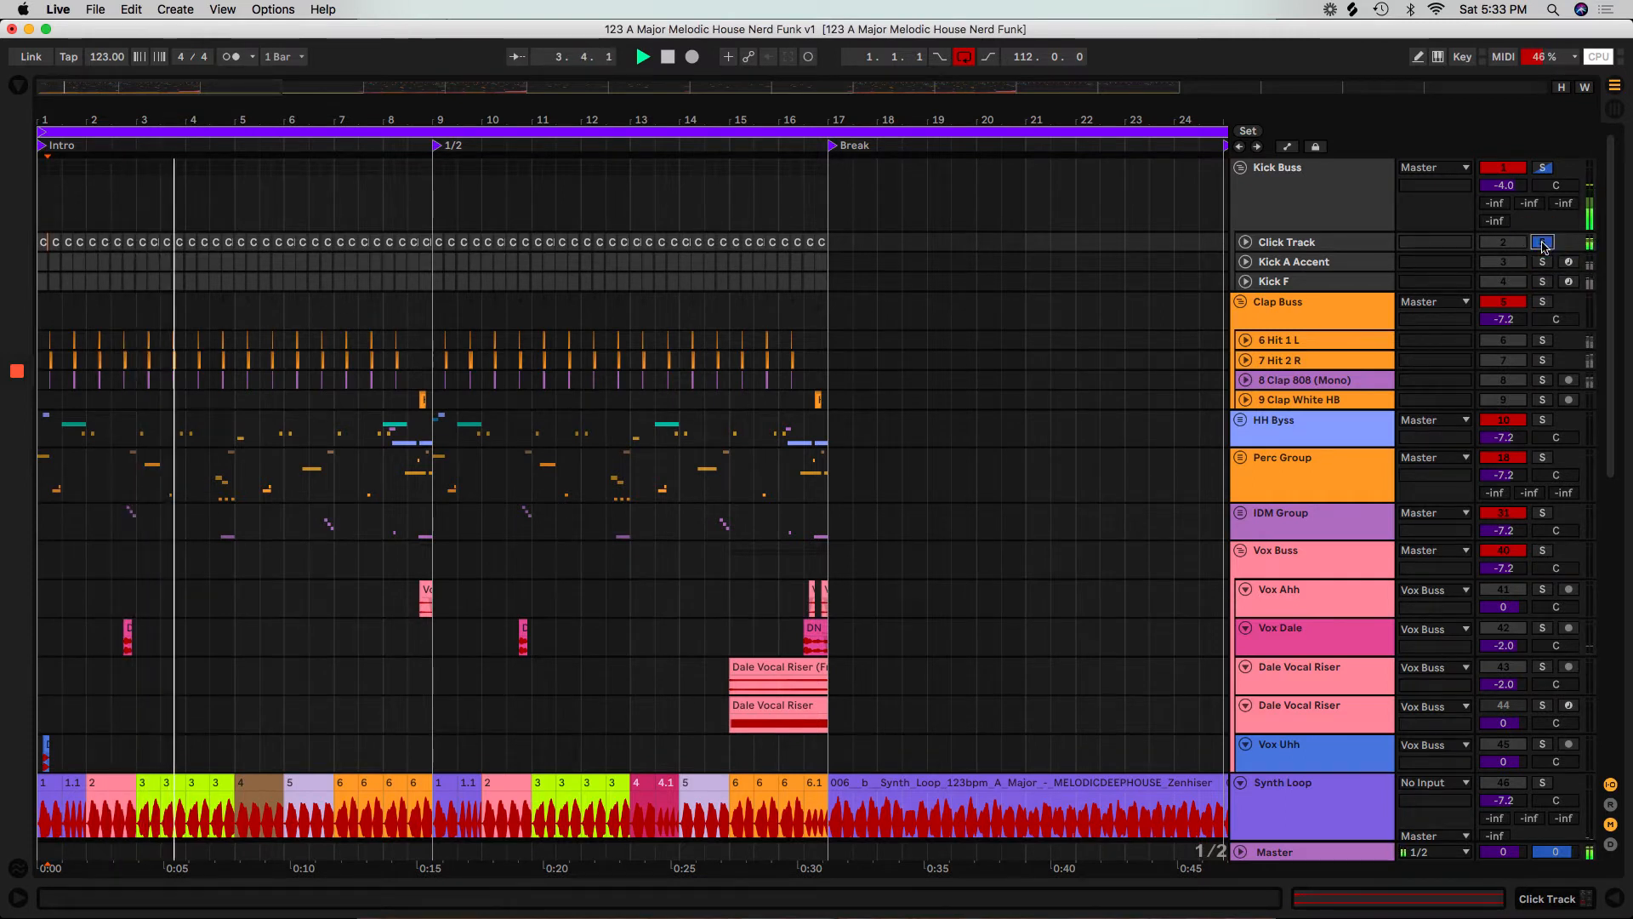
# Solo the whole Kick Buss again, and switch to playing only the Clap Buss from the start of the intro.
pyautogui.click(1543, 168)
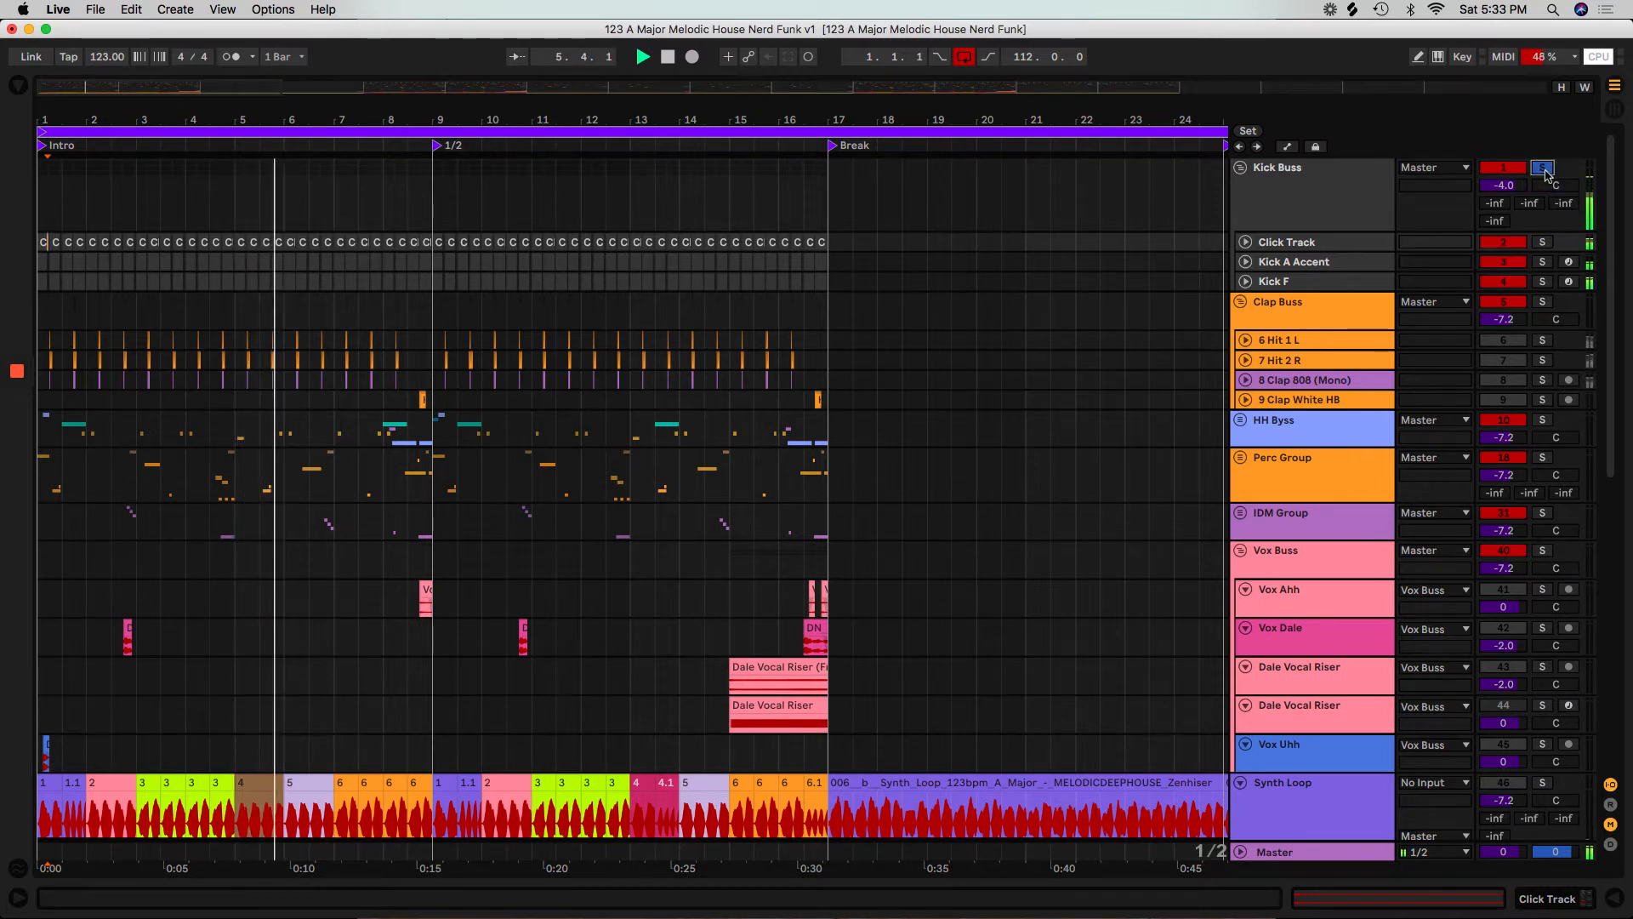
pyautogui.click(1544, 168)
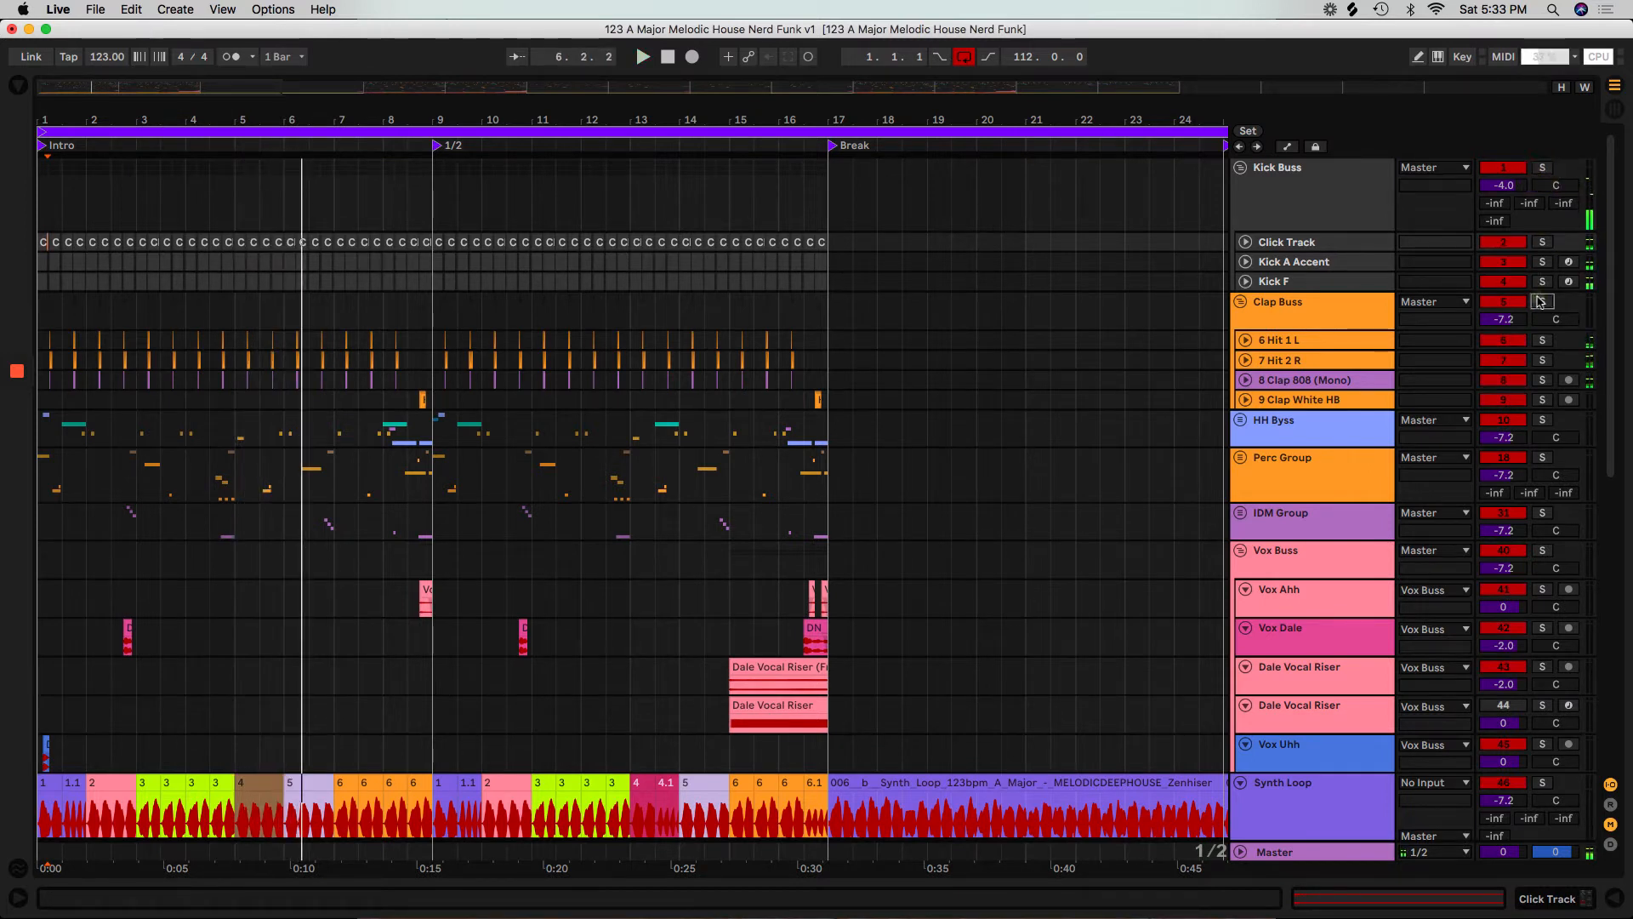
pyautogui.press('space')
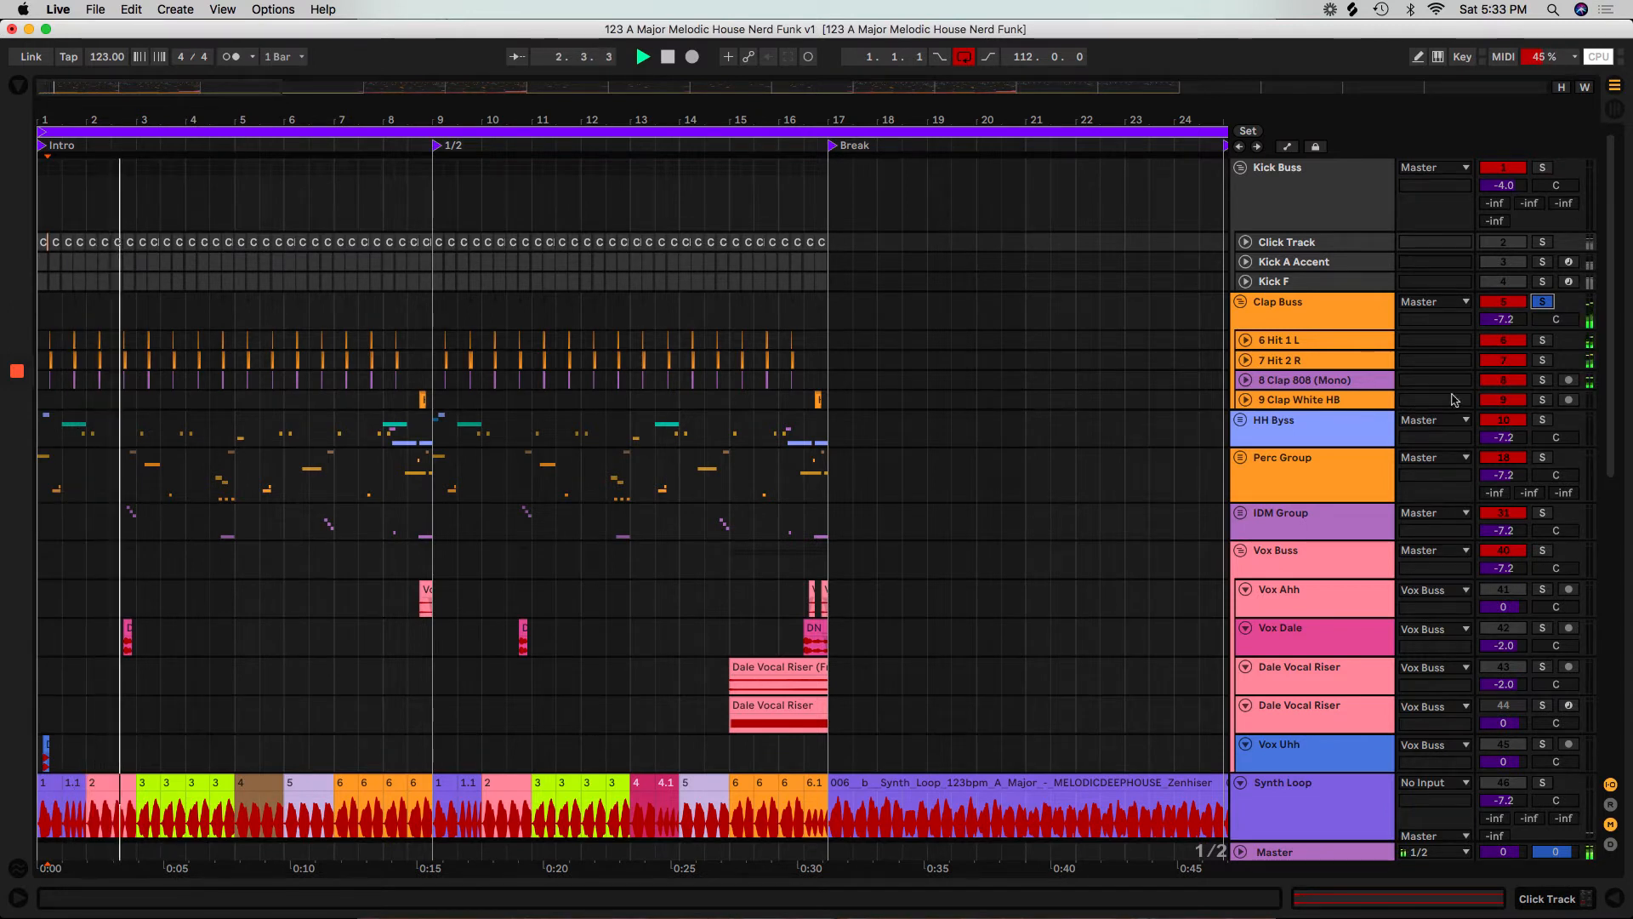
# Unfold the 9 Clap White HB and 8 Clap 808 (Mono) tracks in the Clap Buss.
pyautogui.click(1333, 402)
pyautogui.click(1245, 400)
pyautogui.click(1245, 380)
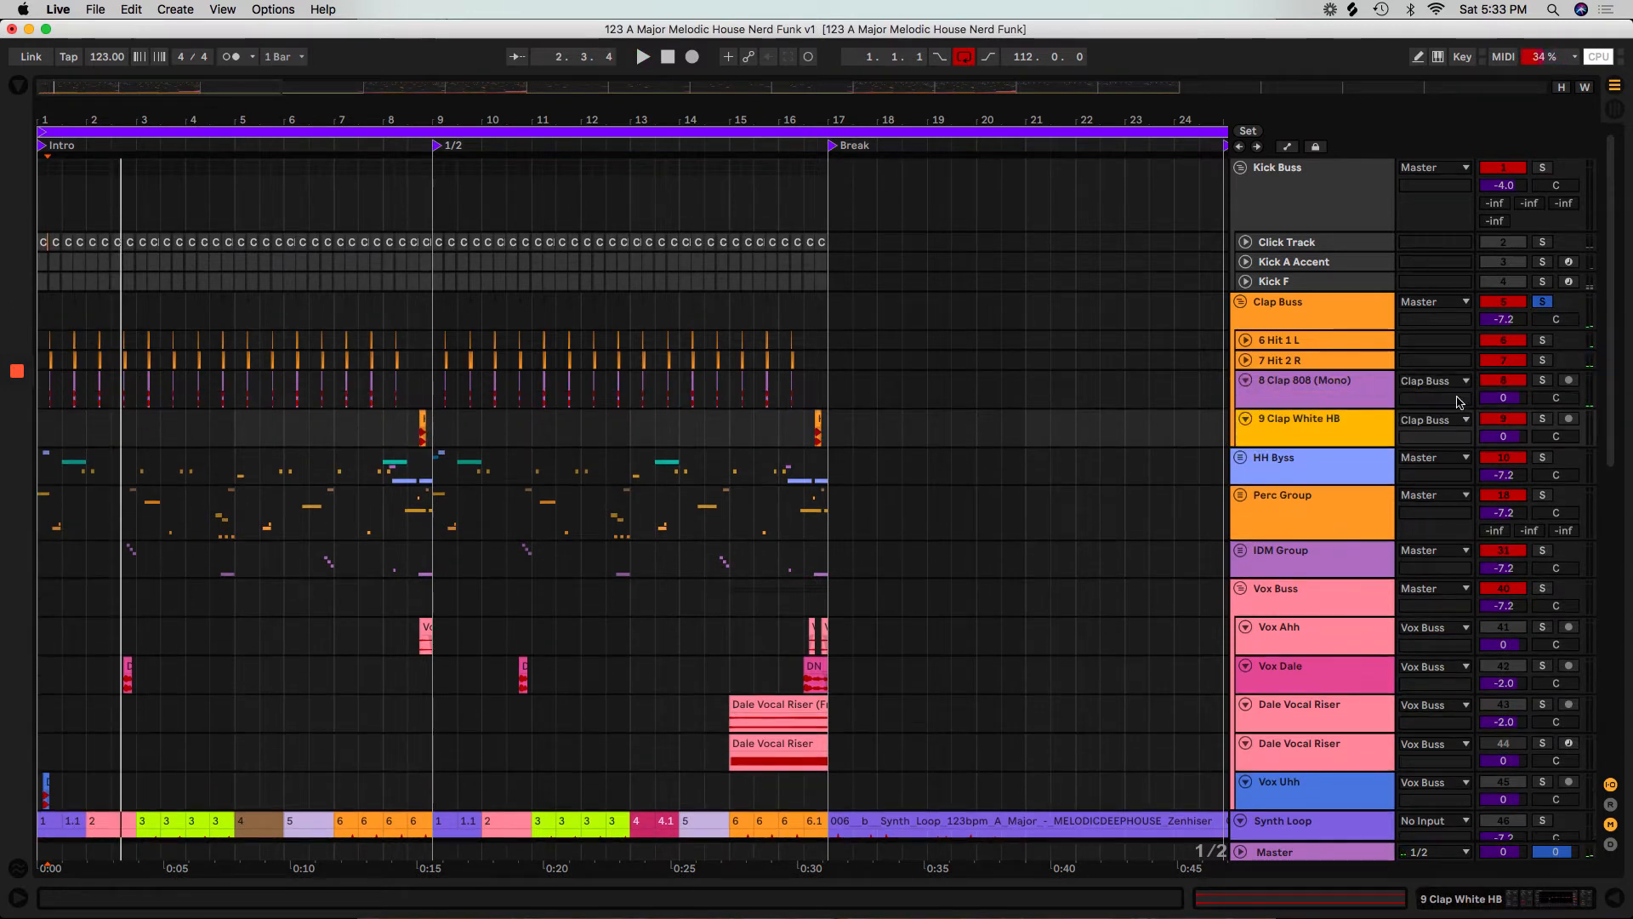
pyautogui.click(1450, 384)
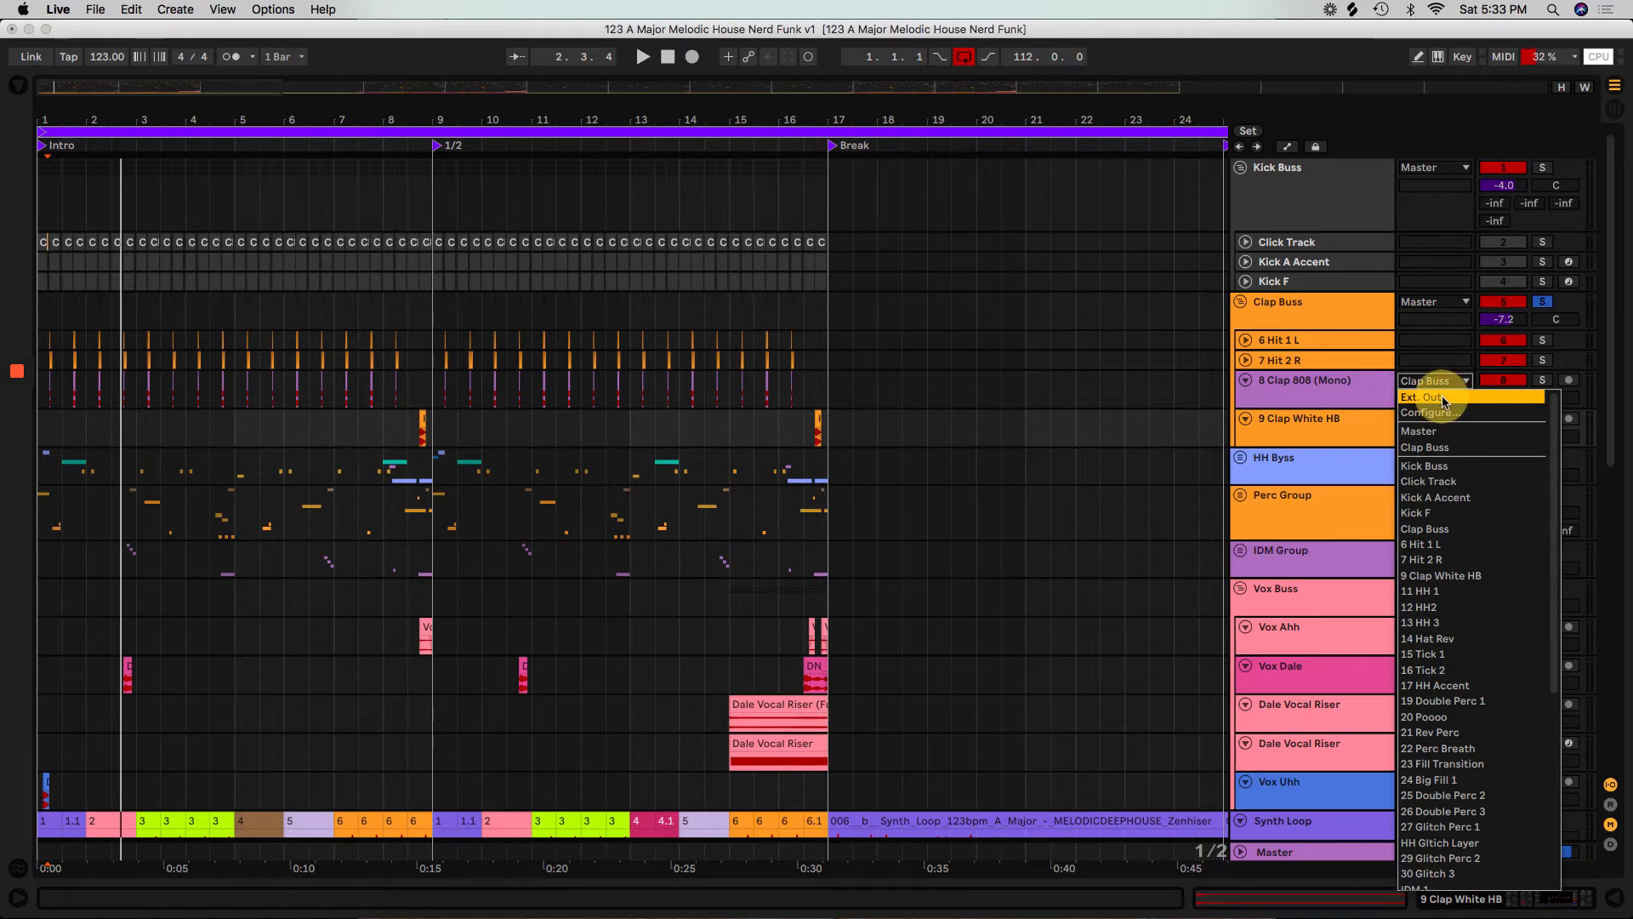
pyautogui.click(1444, 398)
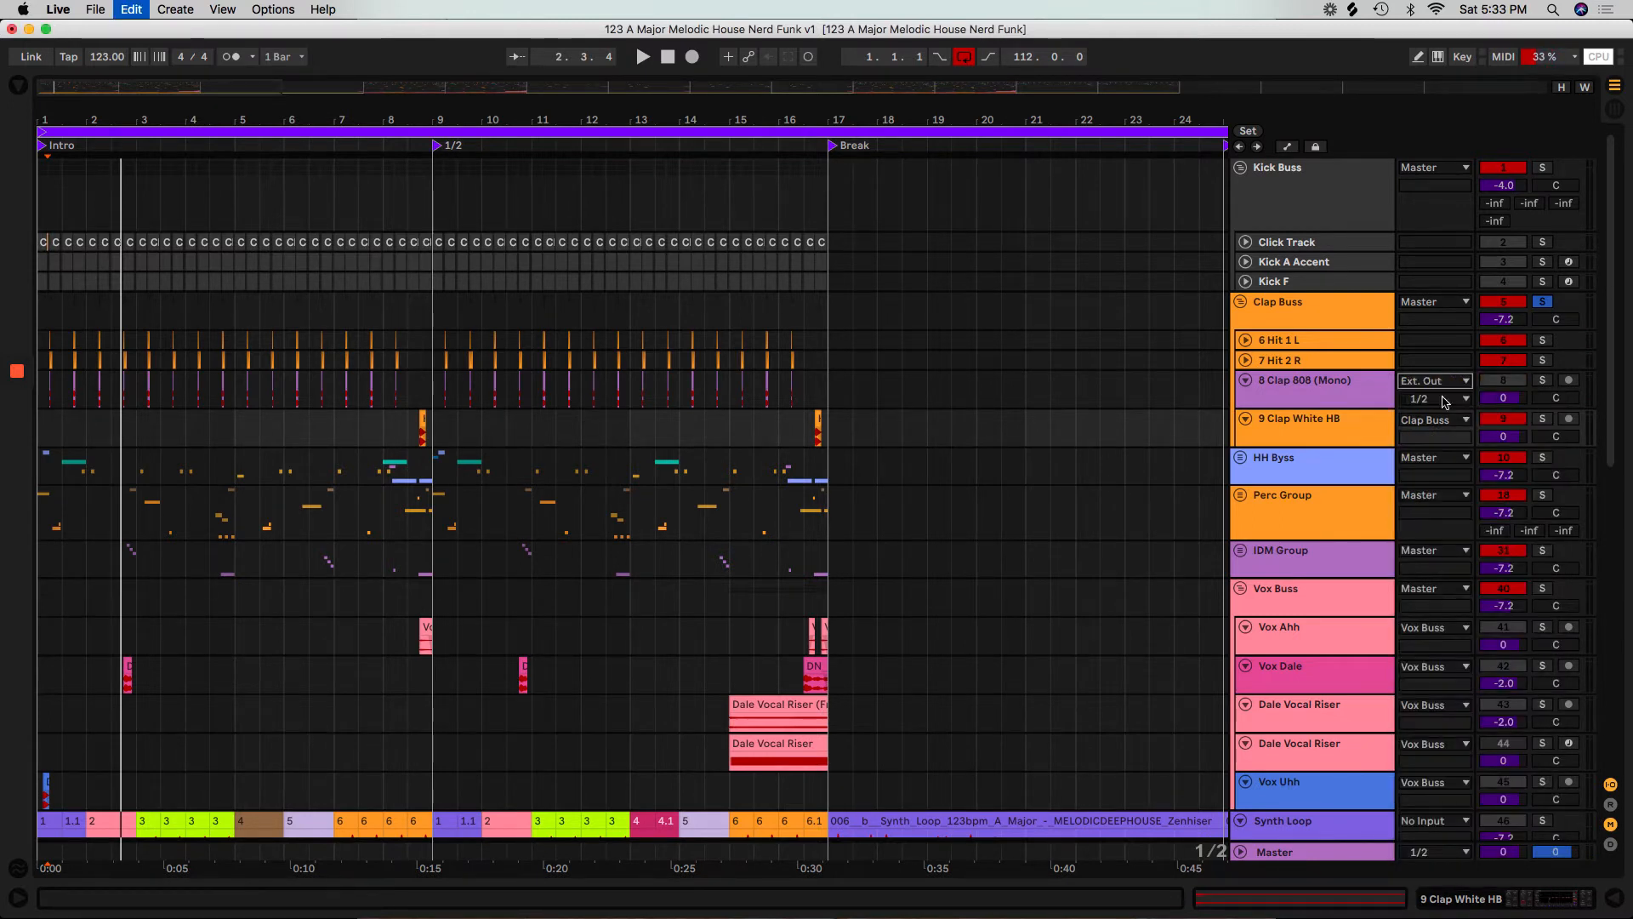
pyautogui.press('super+z')
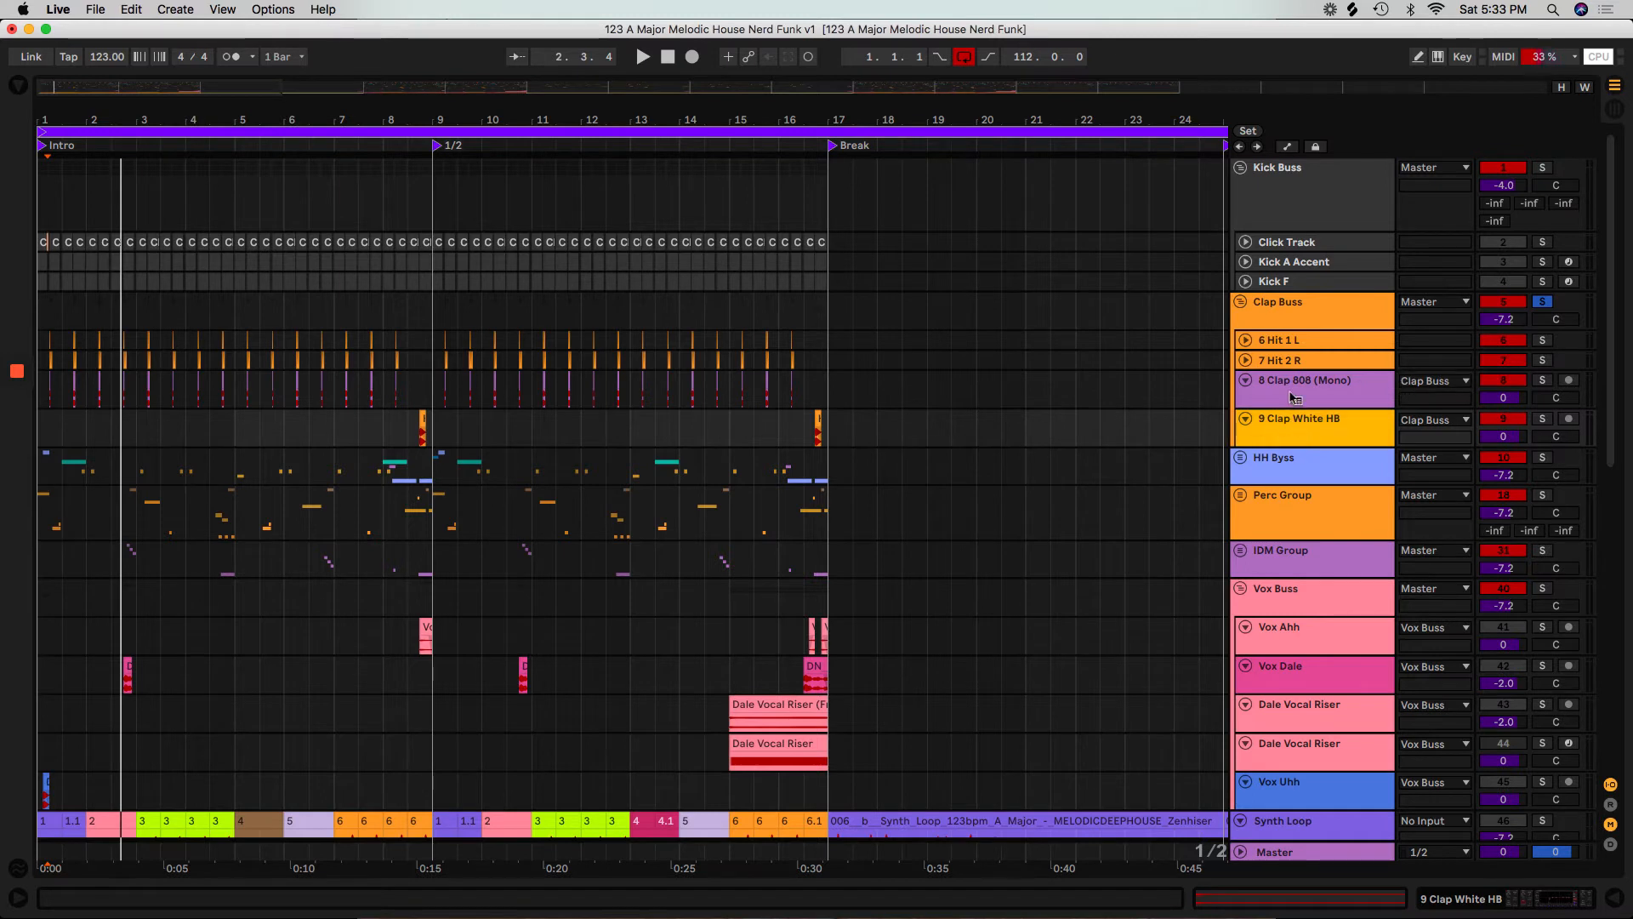
# Select the 8 Clap 808 (Mono) and 9 Clap White HB tracks, enlarge them, and set their audio input to No Input.
pyautogui.rightClick(1292, 398)
pyautogui.click(1274, 439)
pyautogui.click(1274, 437)
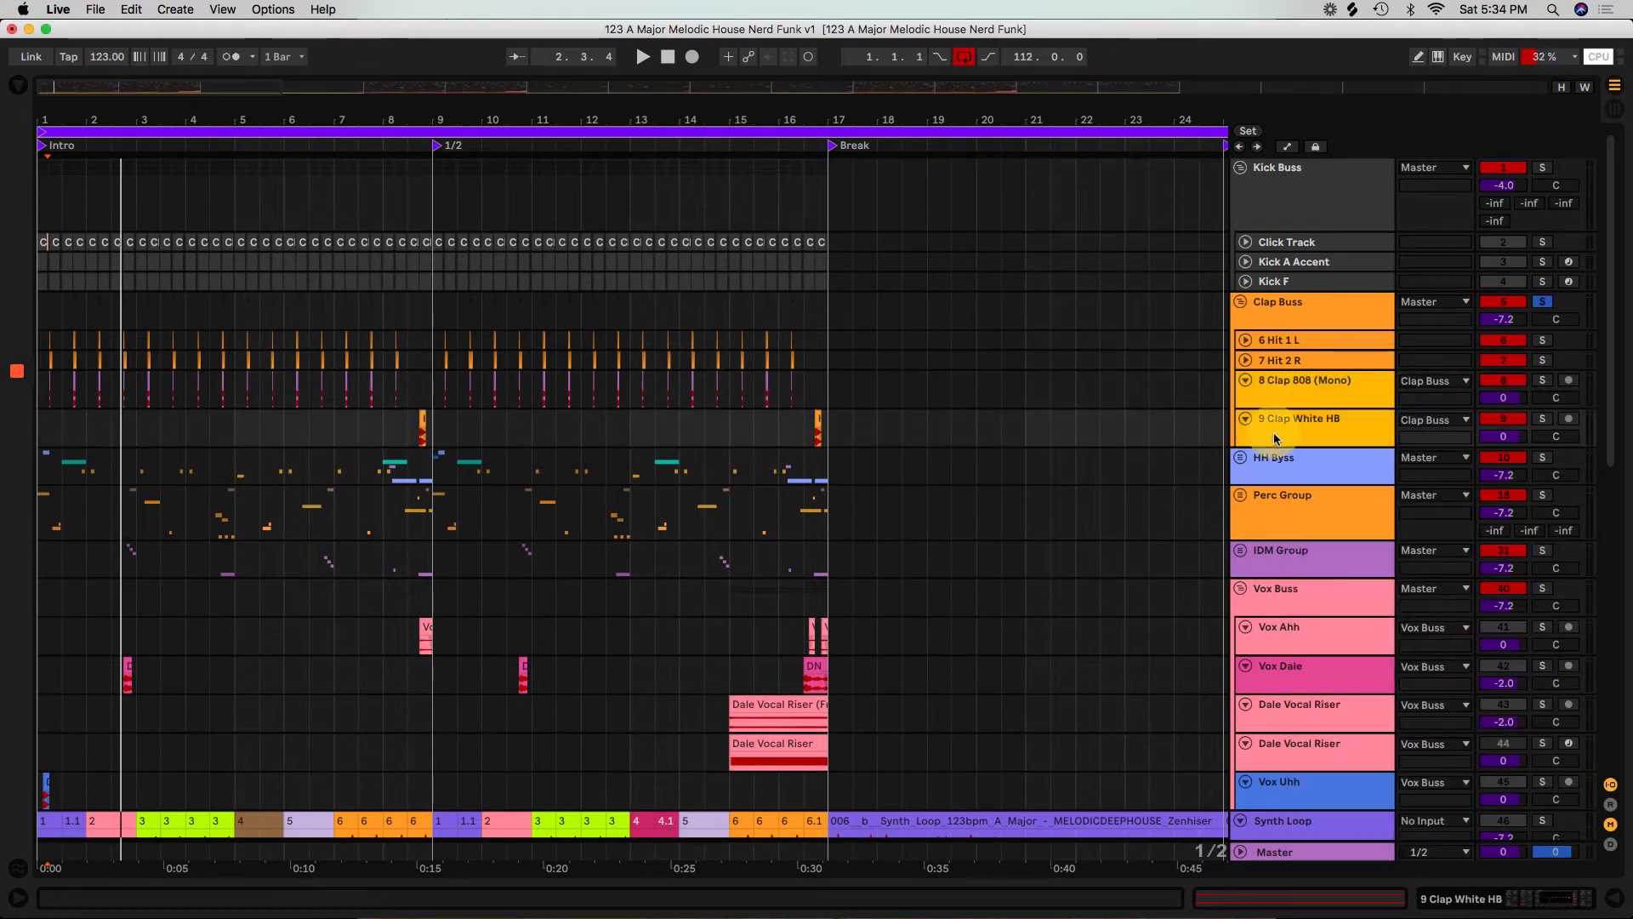
pyautogui.moveTo(1274, 442); pyautogui.dragTo(1285, 514)
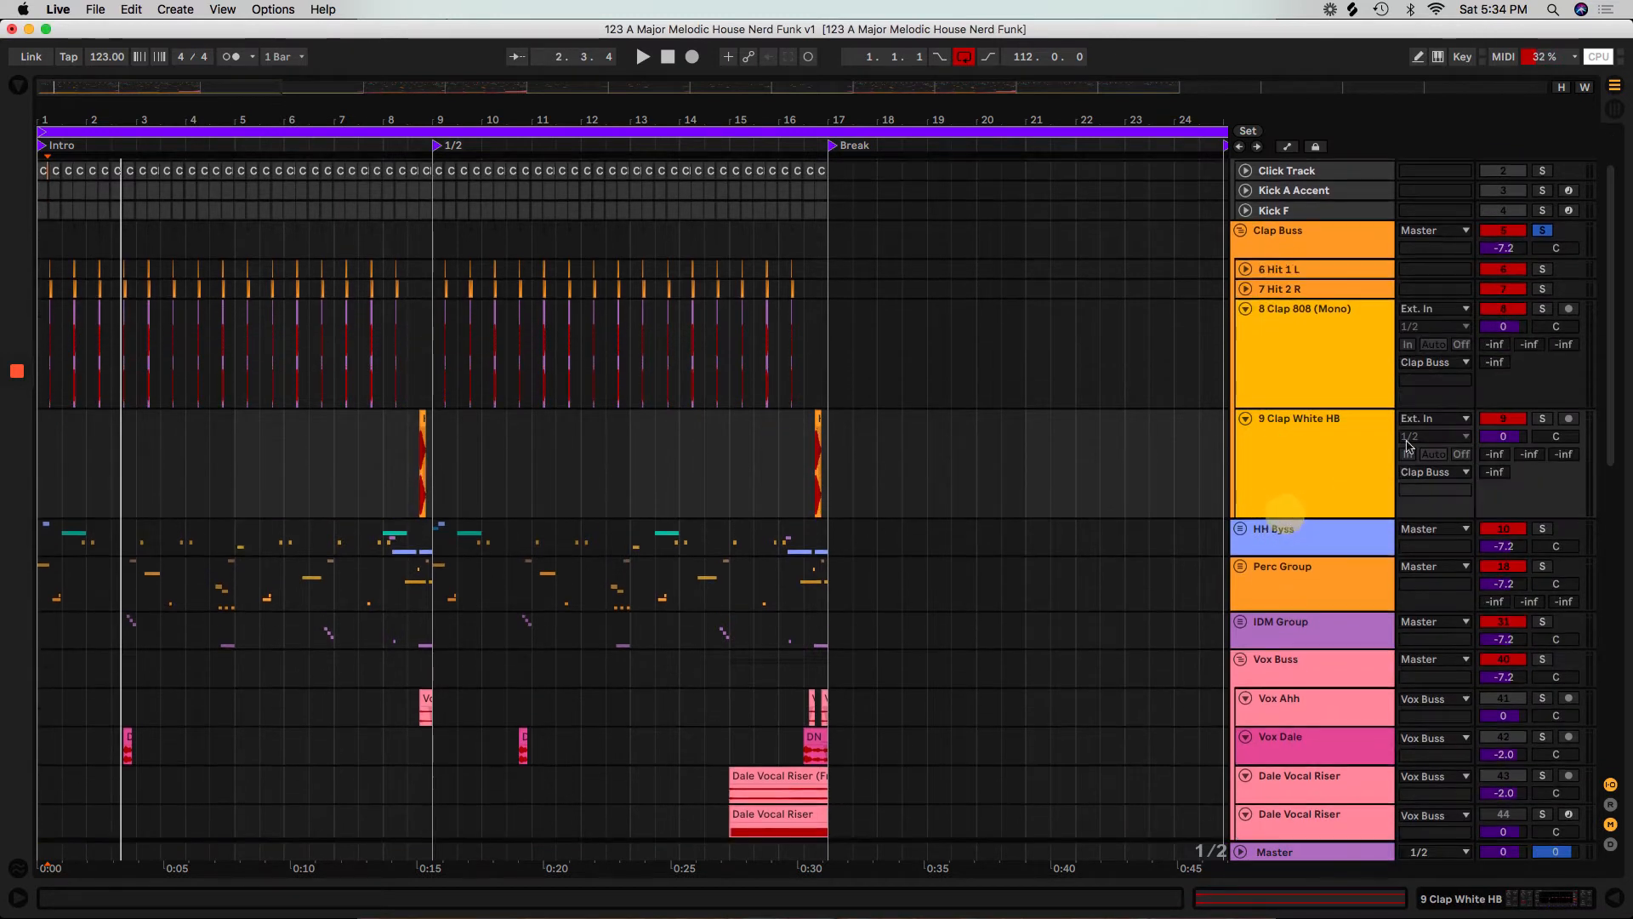
pyautogui.click(1436, 418)
pyautogui.scroll(-10, 1538, 881)
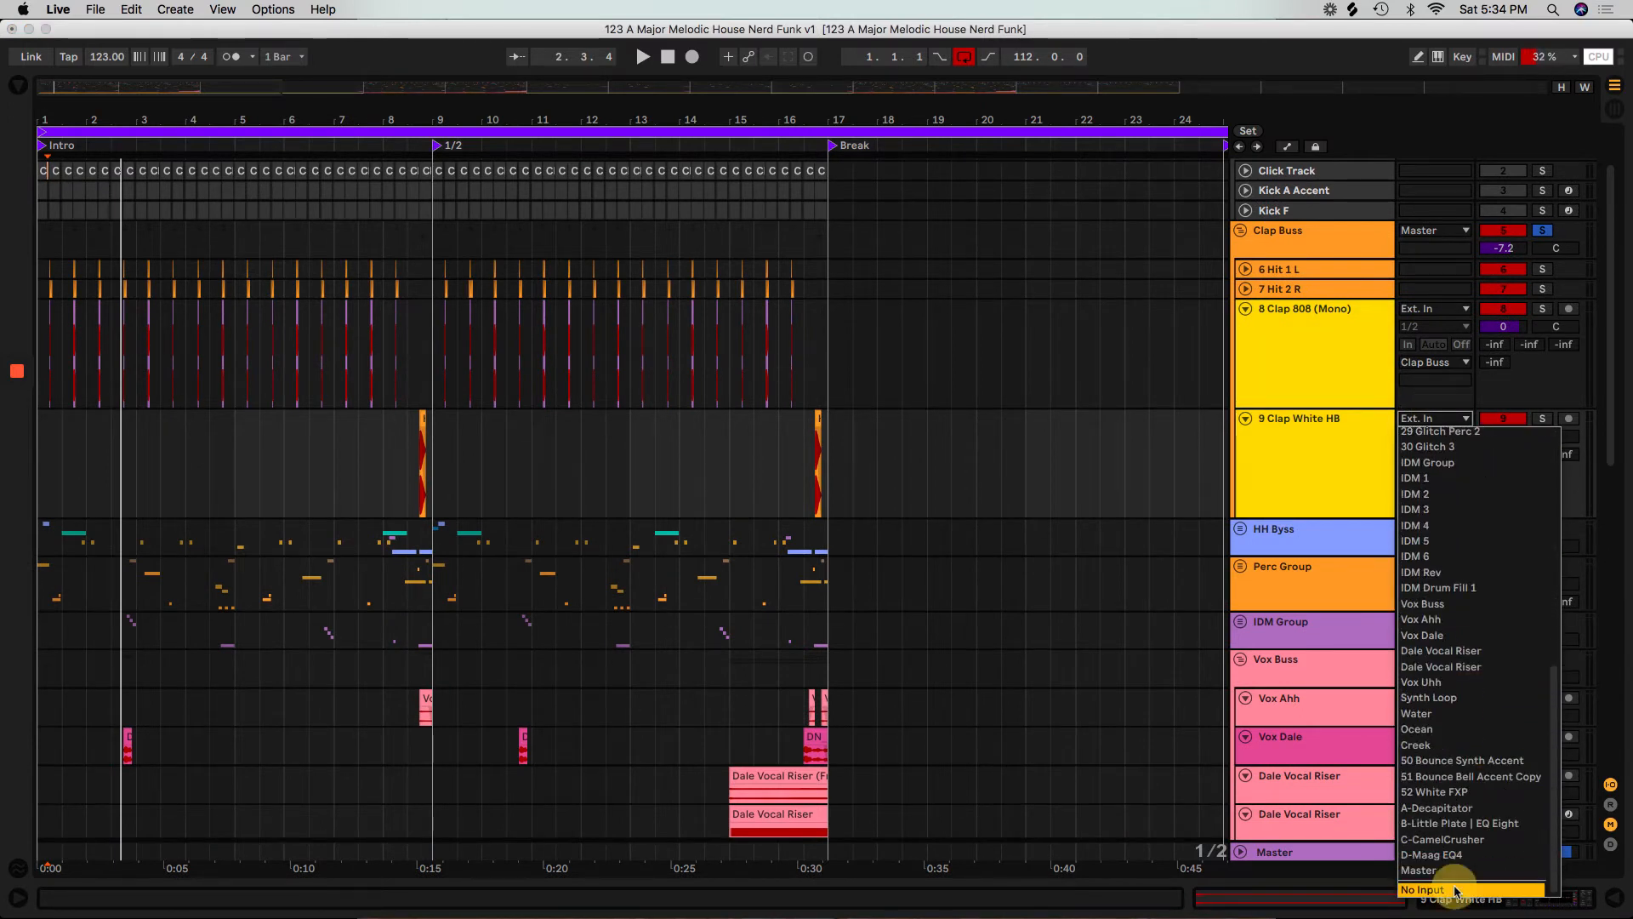
pyautogui.press('Return')
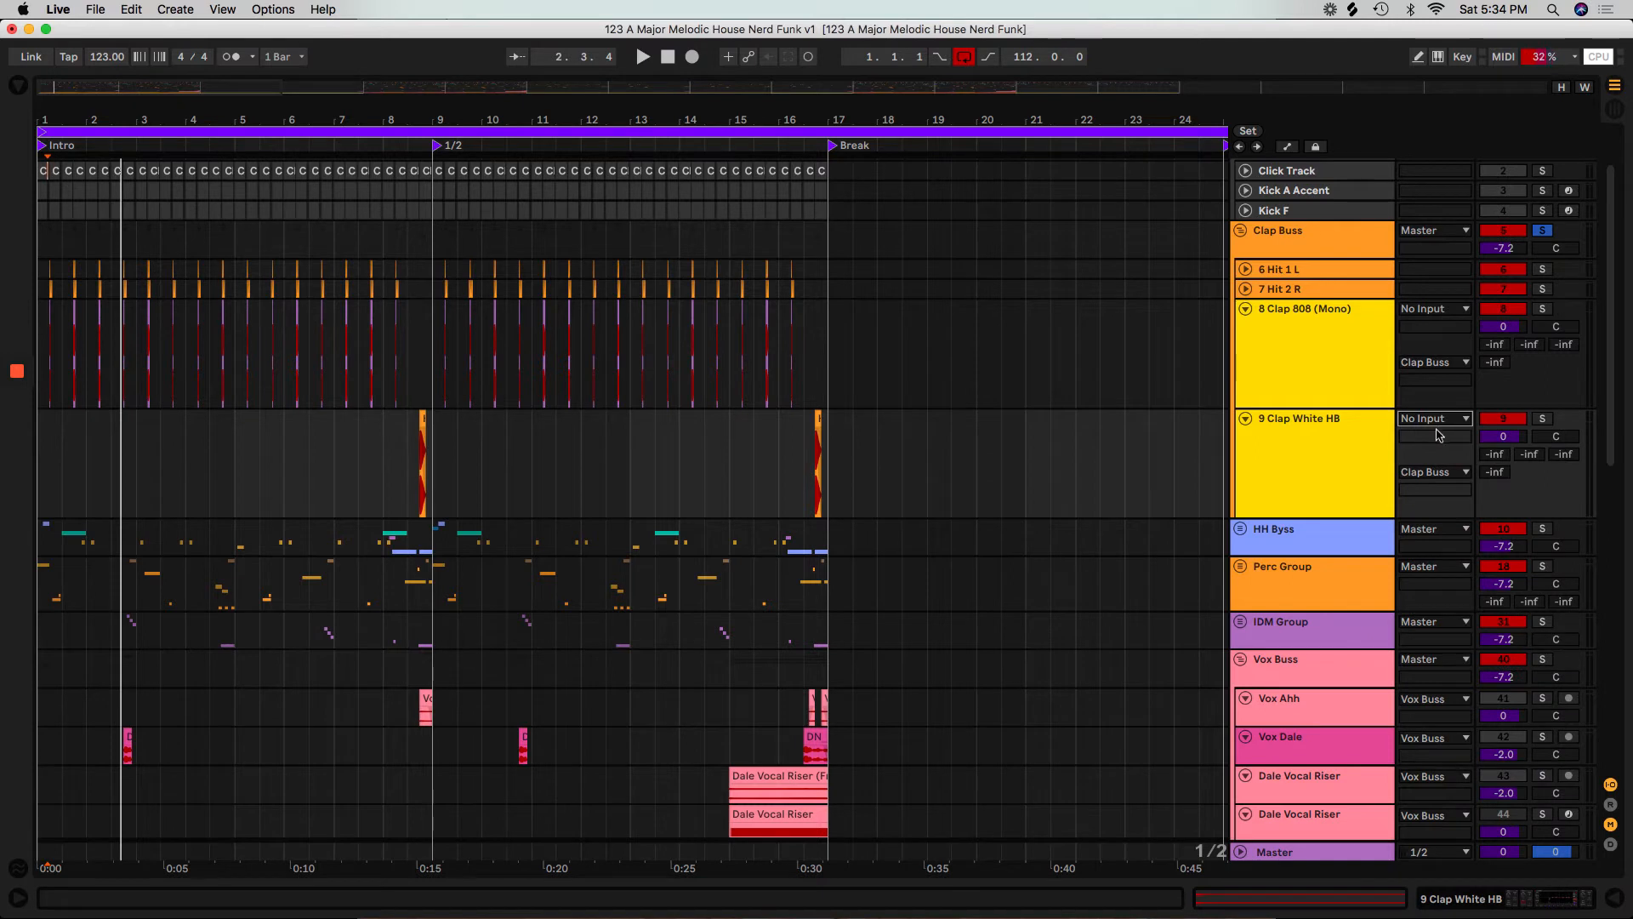
# Fold the 8 Clap 808 (Mono) and 9 Clap White HB tracks.
pyautogui.click(1303, 347)
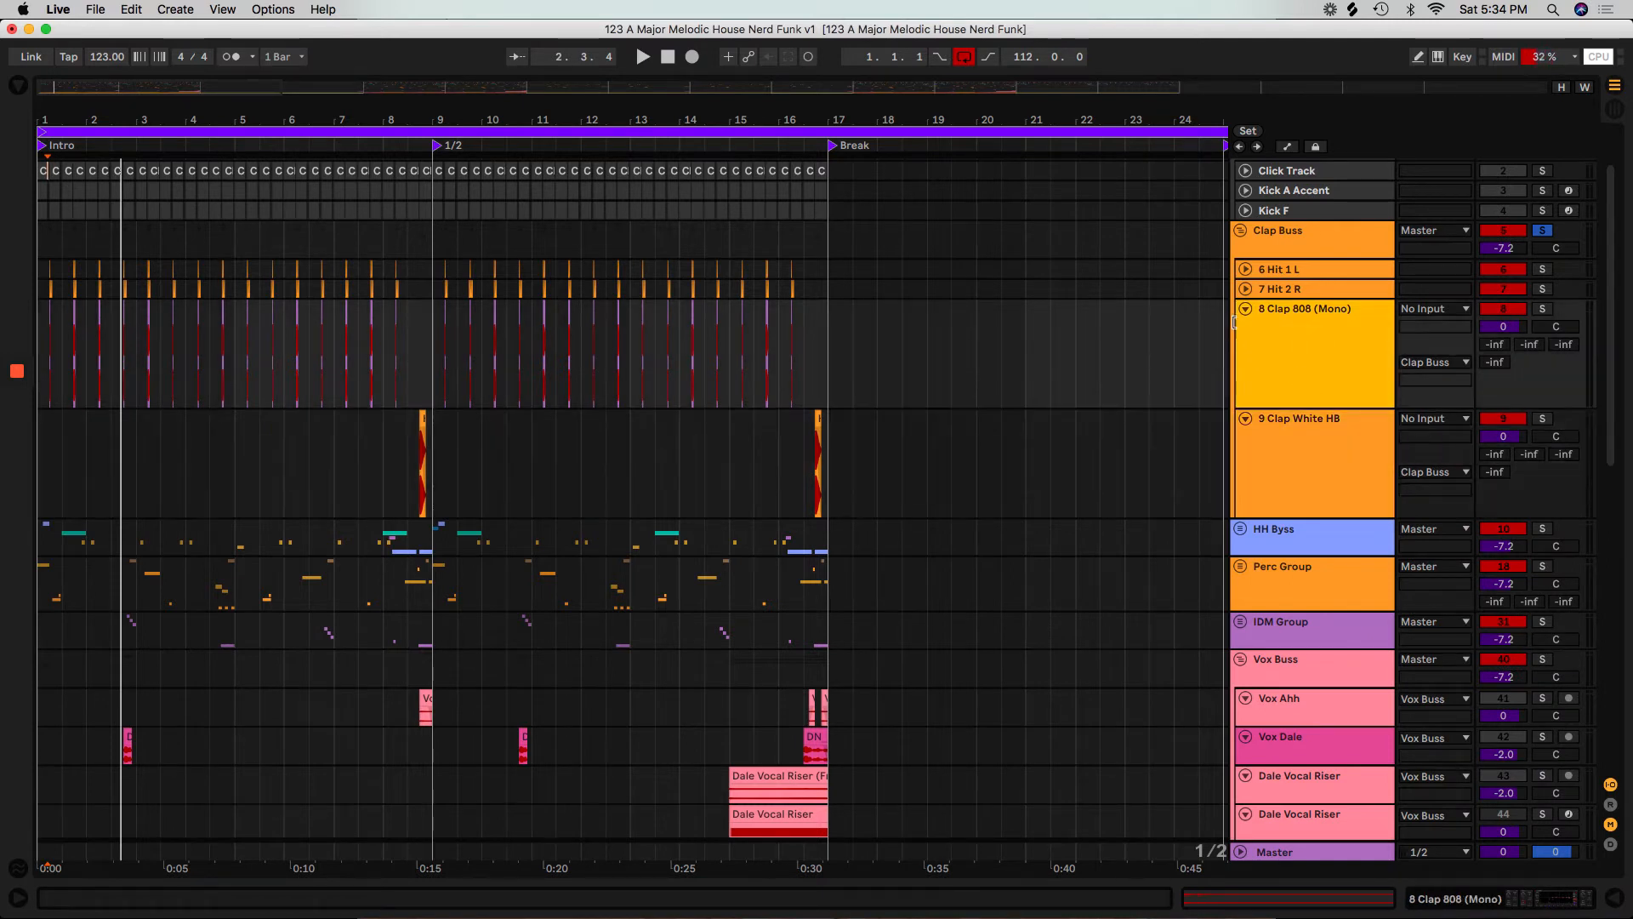
pyautogui.click(1245, 310)
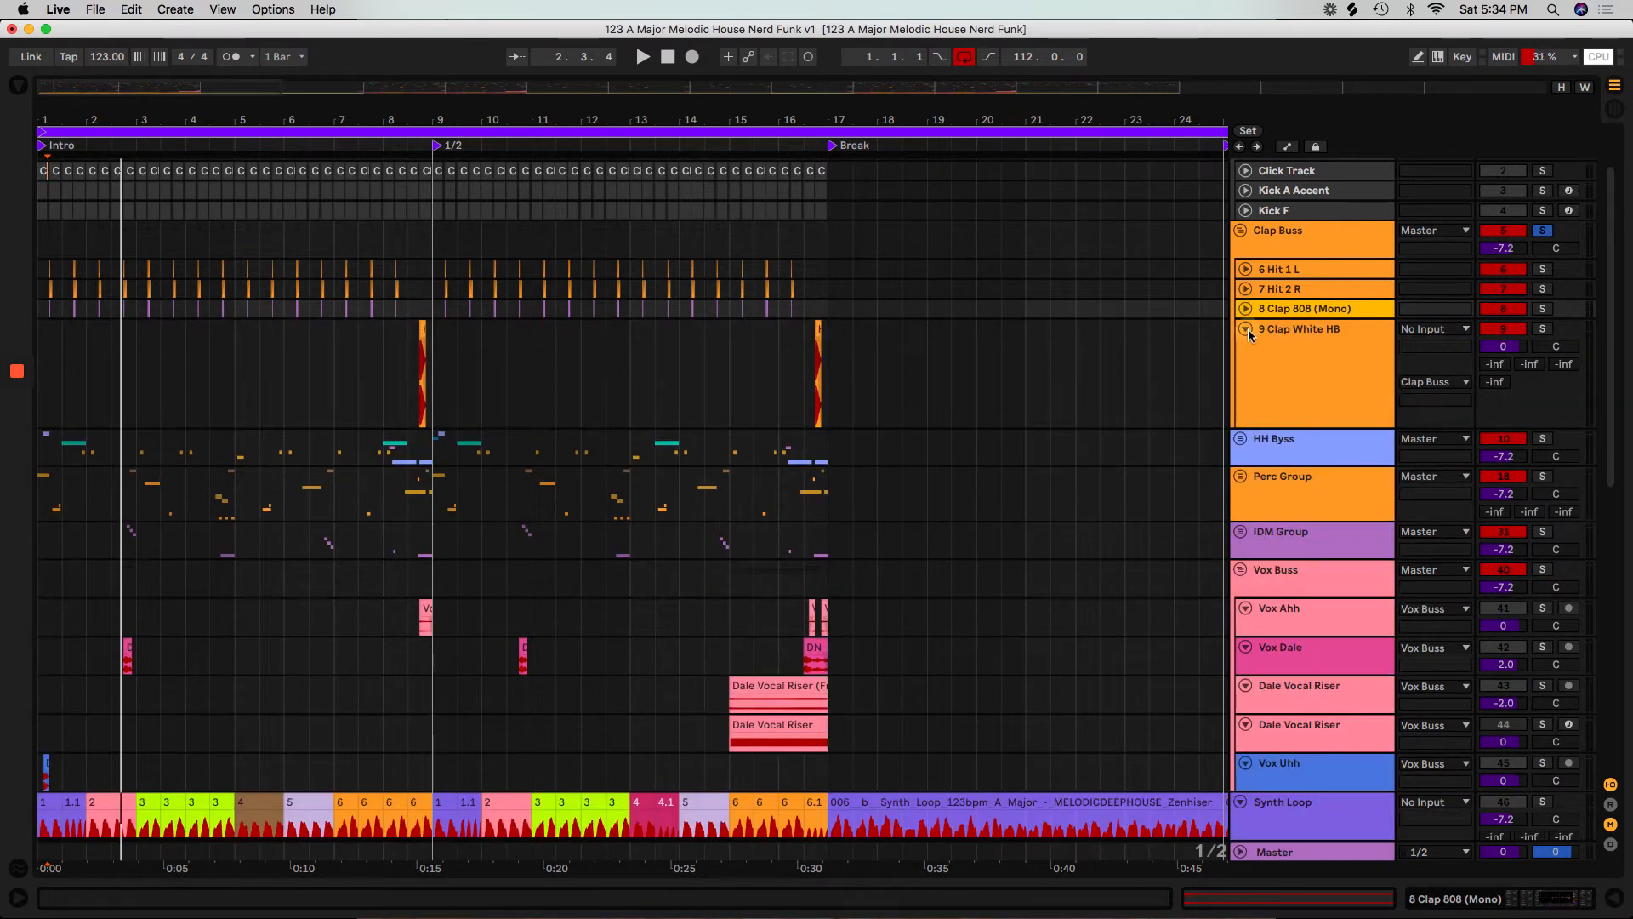
pyautogui.click(1246, 329)
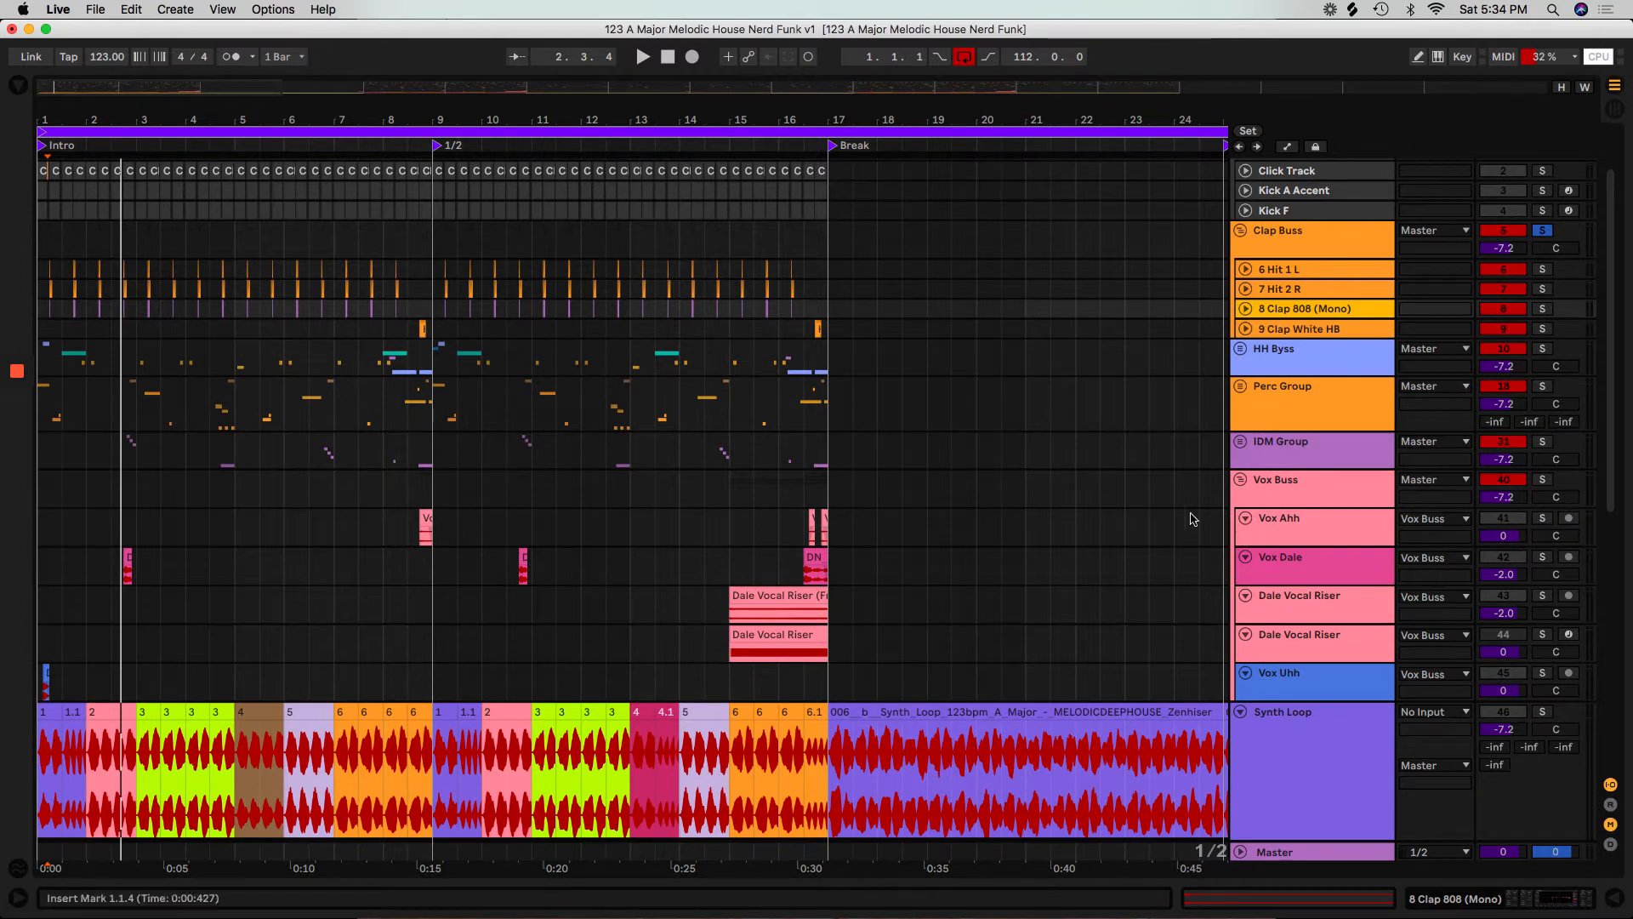
# Enlarge the Vox Ahh track, set its audio input to No Input, and fold it.
pyautogui.click(1291, 535)
pyautogui.moveTo(1286, 547); pyautogui.dragTo(1284, 636)
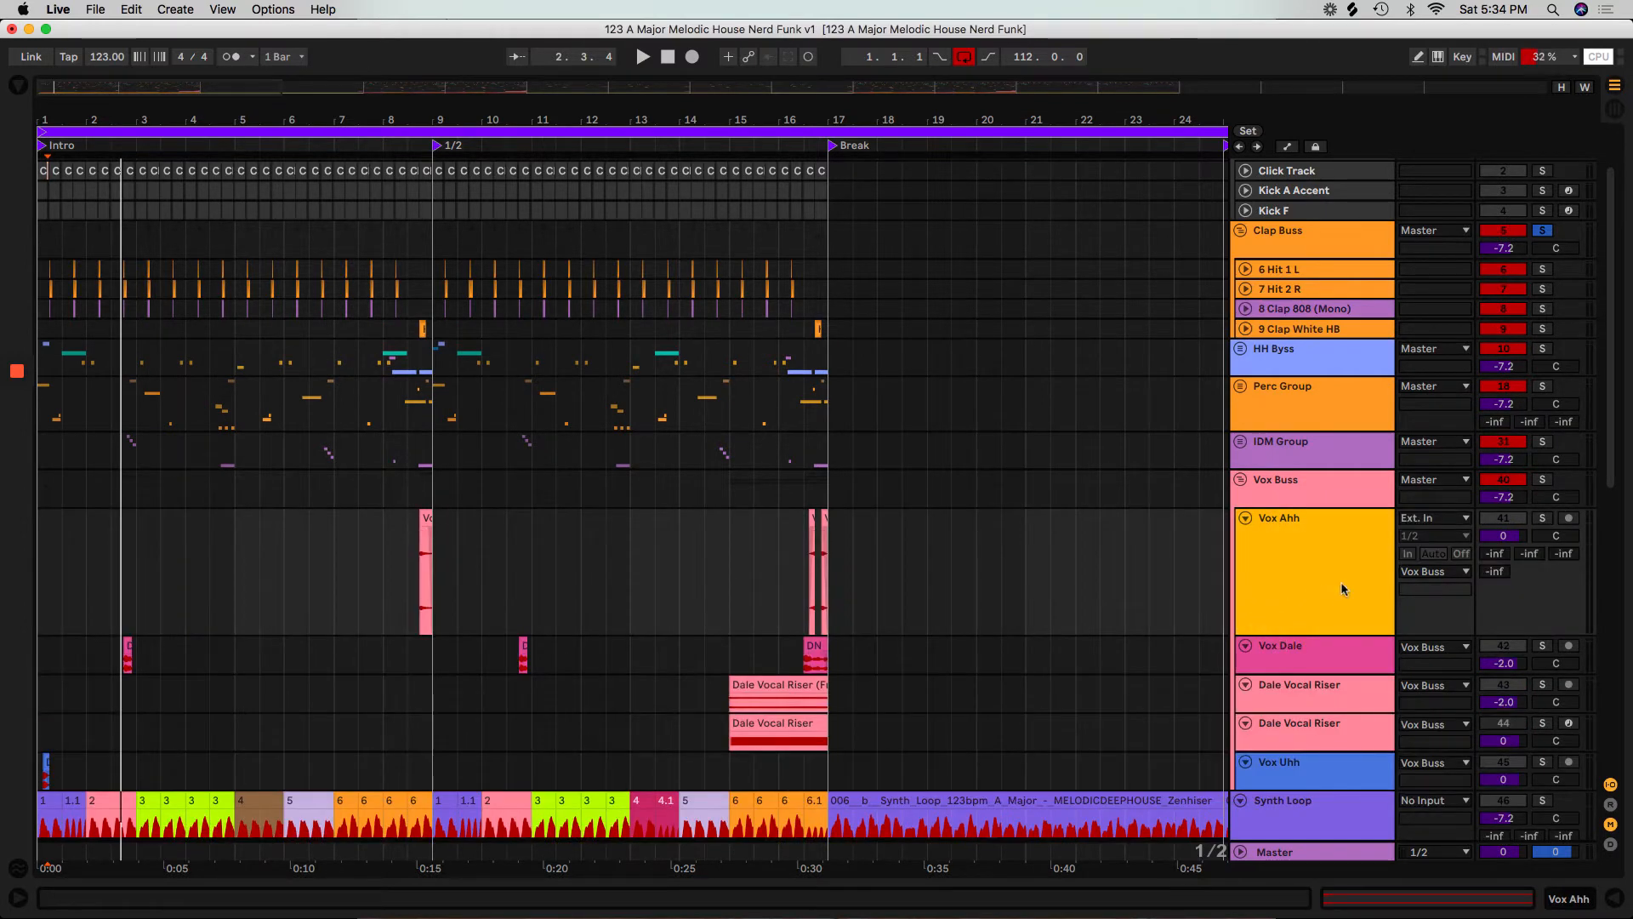
pyautogui.click(1431, 519)
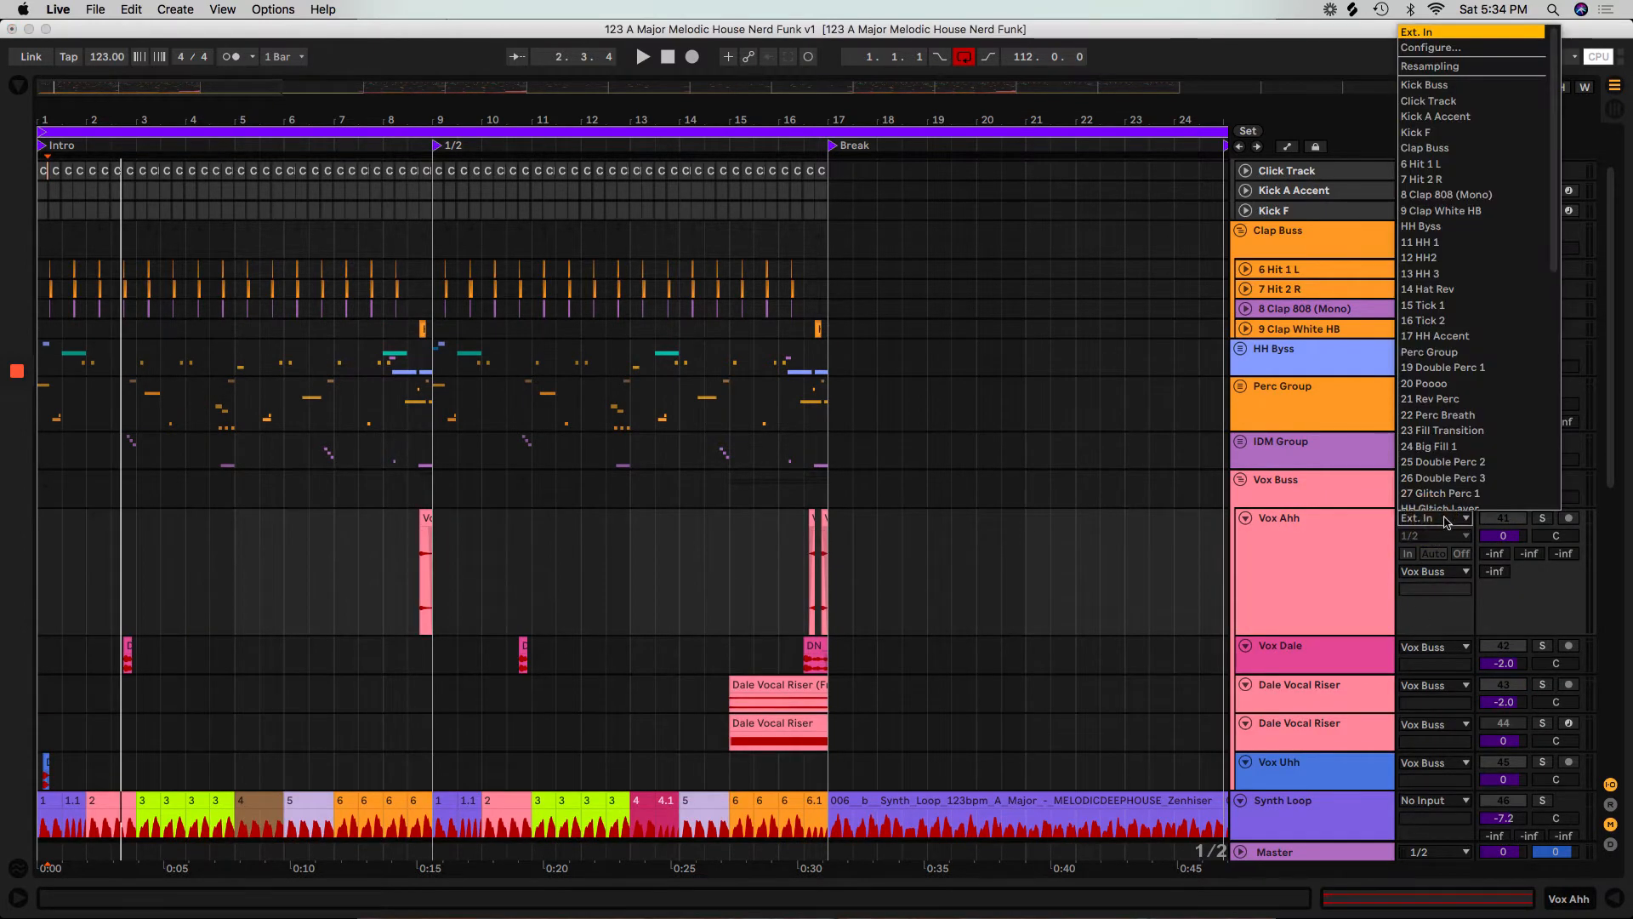
pyautogui.scroll(-10, 1446, 510)
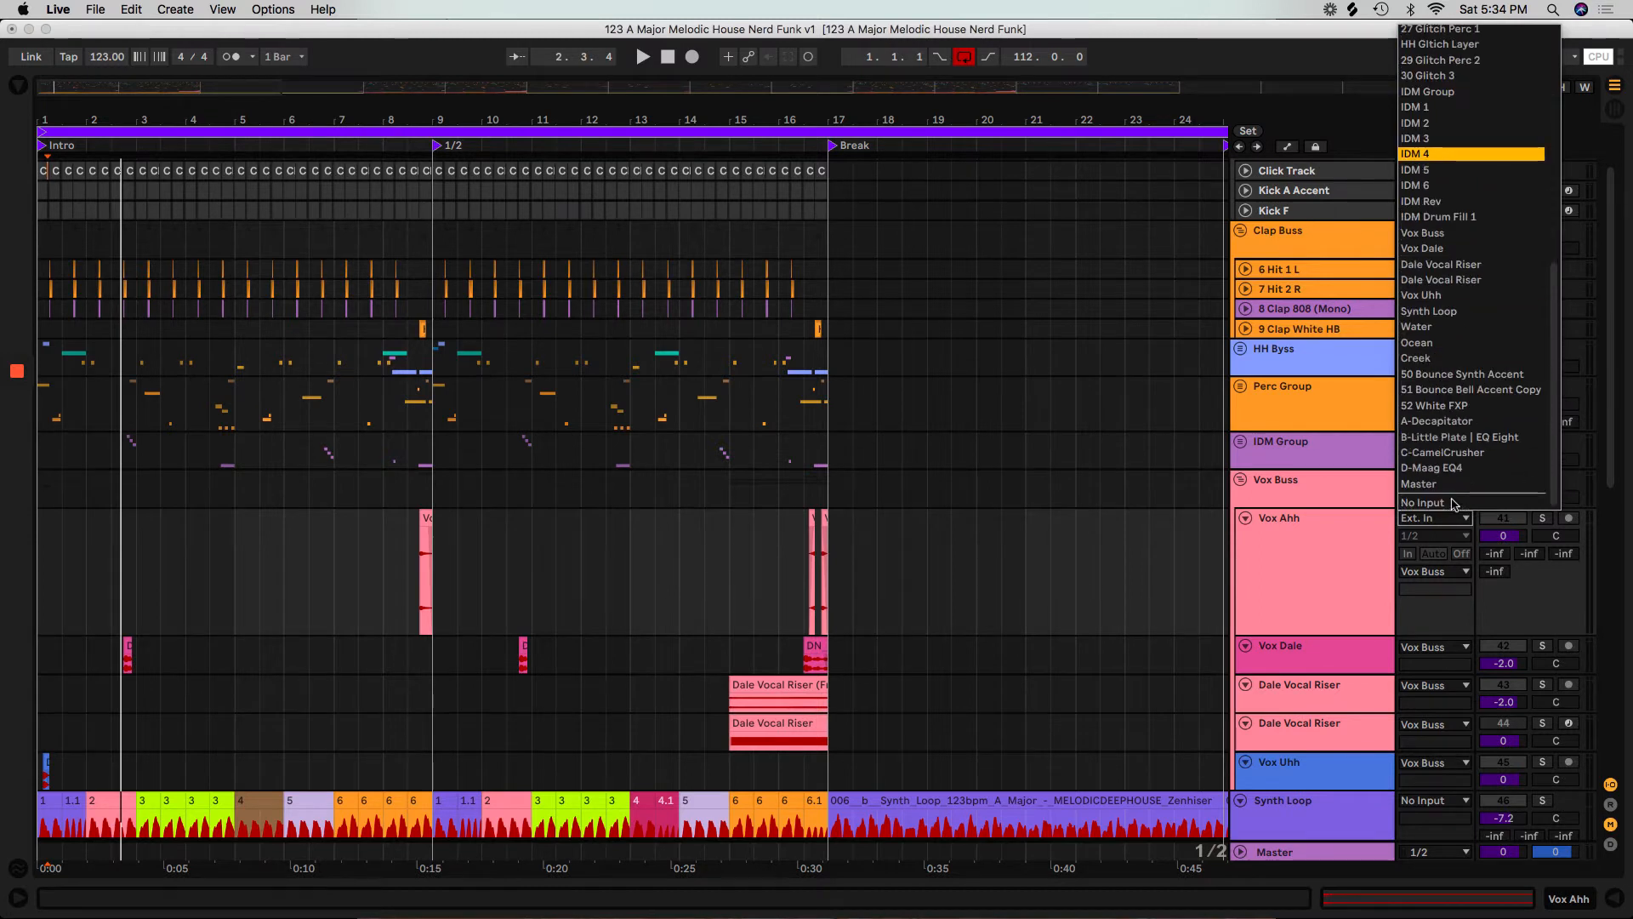
pyautogui.click(1452, 504)
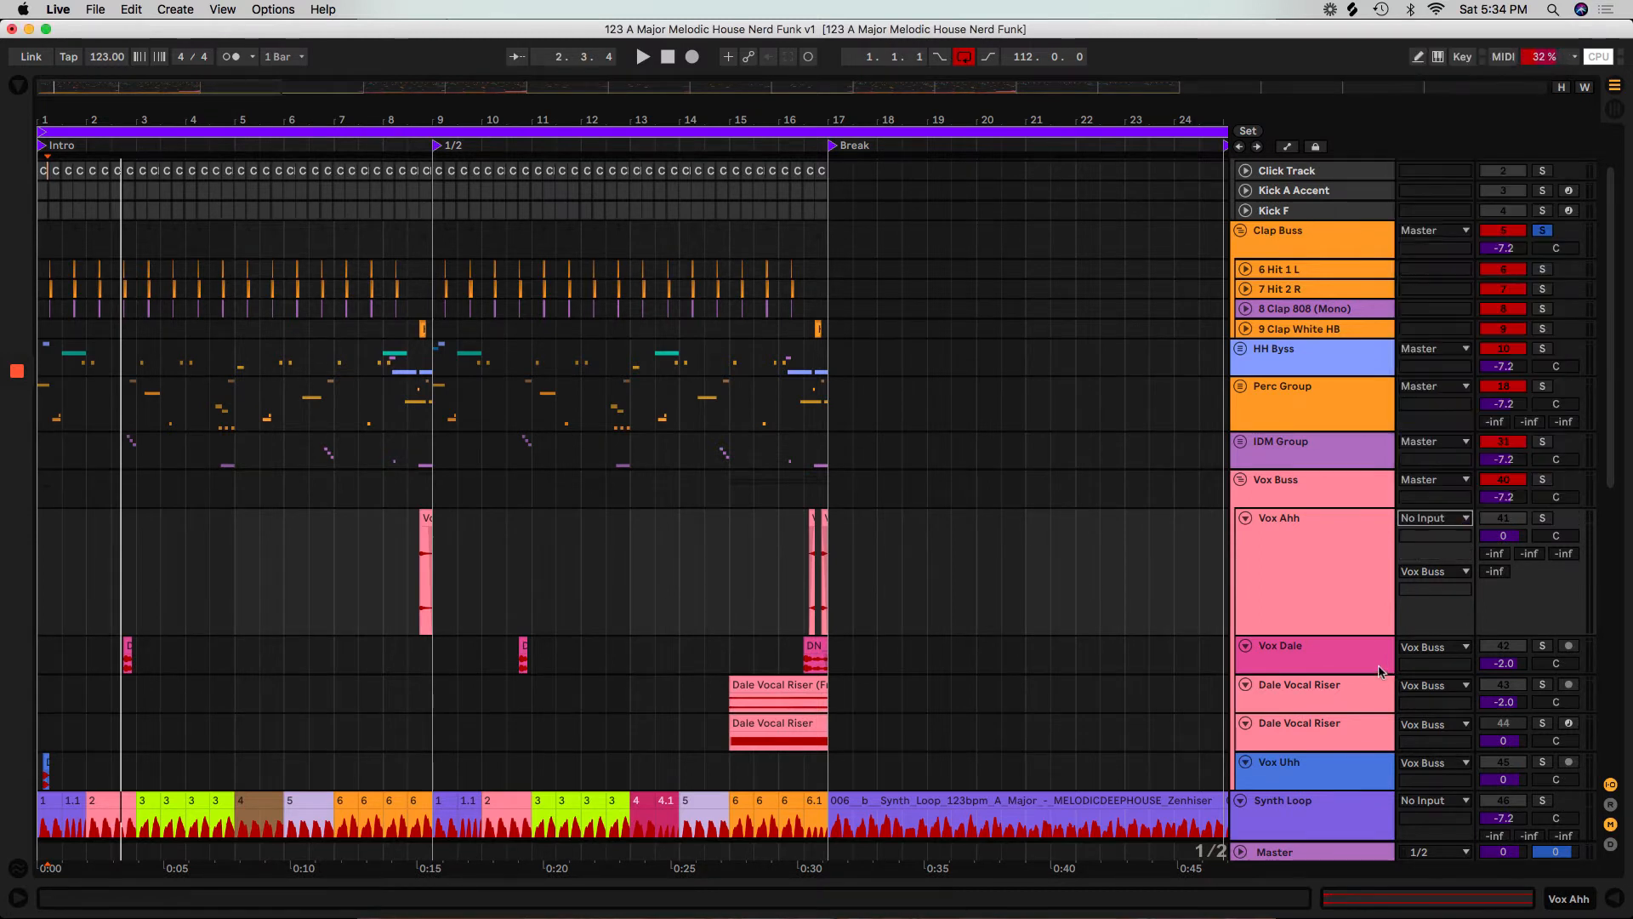
pyautogui.click(1345, 572)
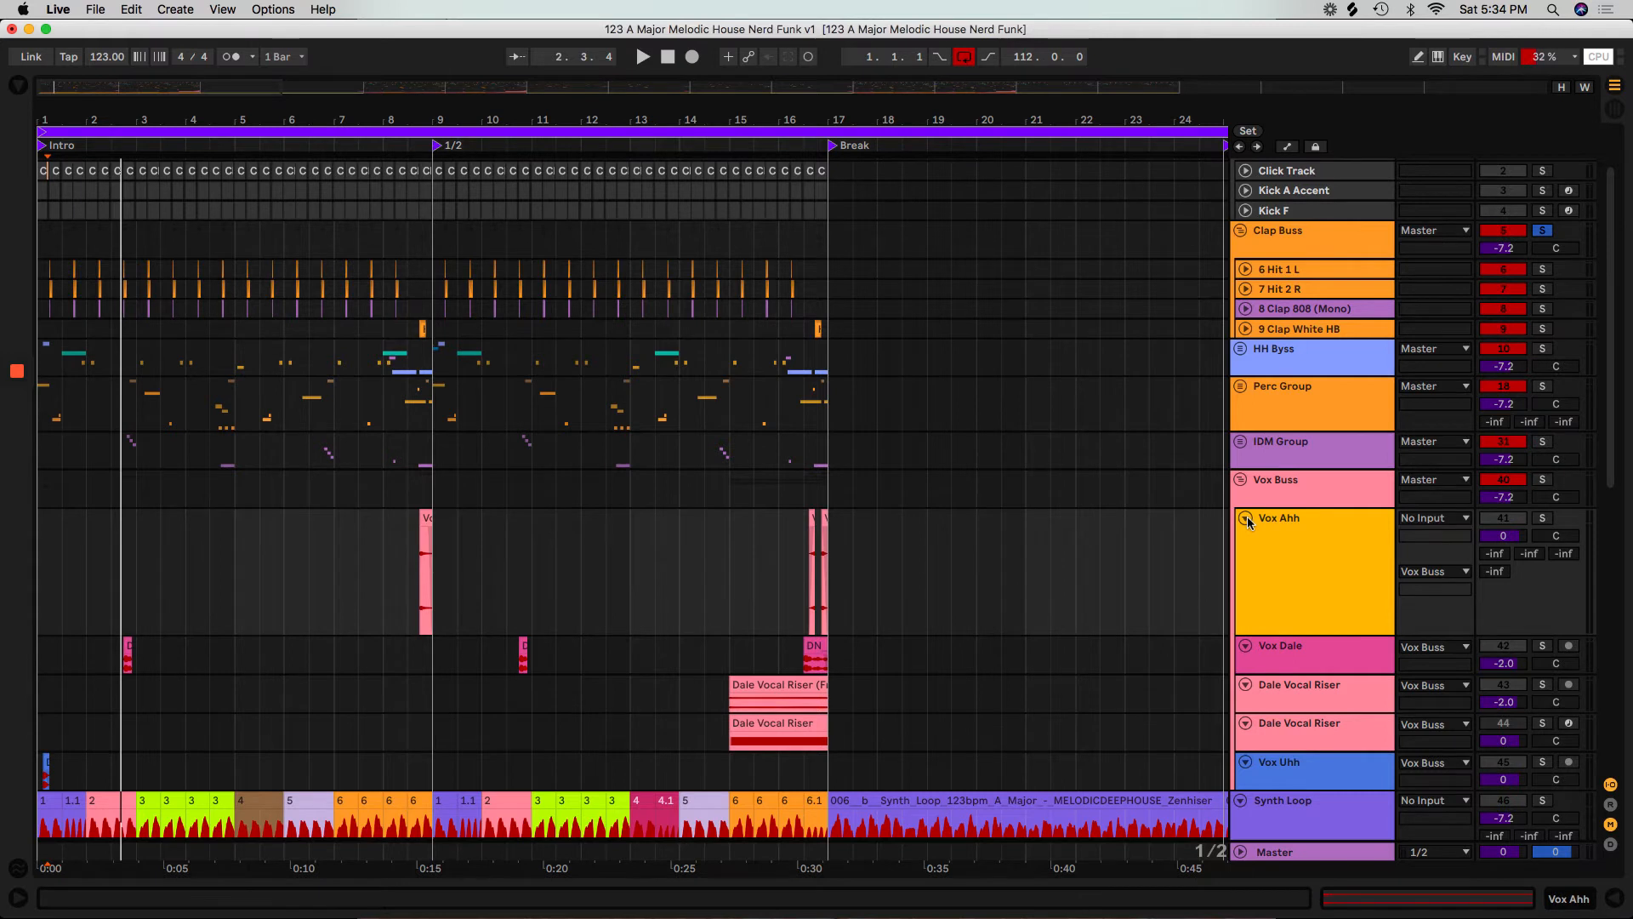
pyautogui.click(1247, 519)
# Select the tracks from Vox Dale through Vox Uhh, enlarge them, and set the audio tracks' input to No Input.
pyautogui.click(1315, 548)
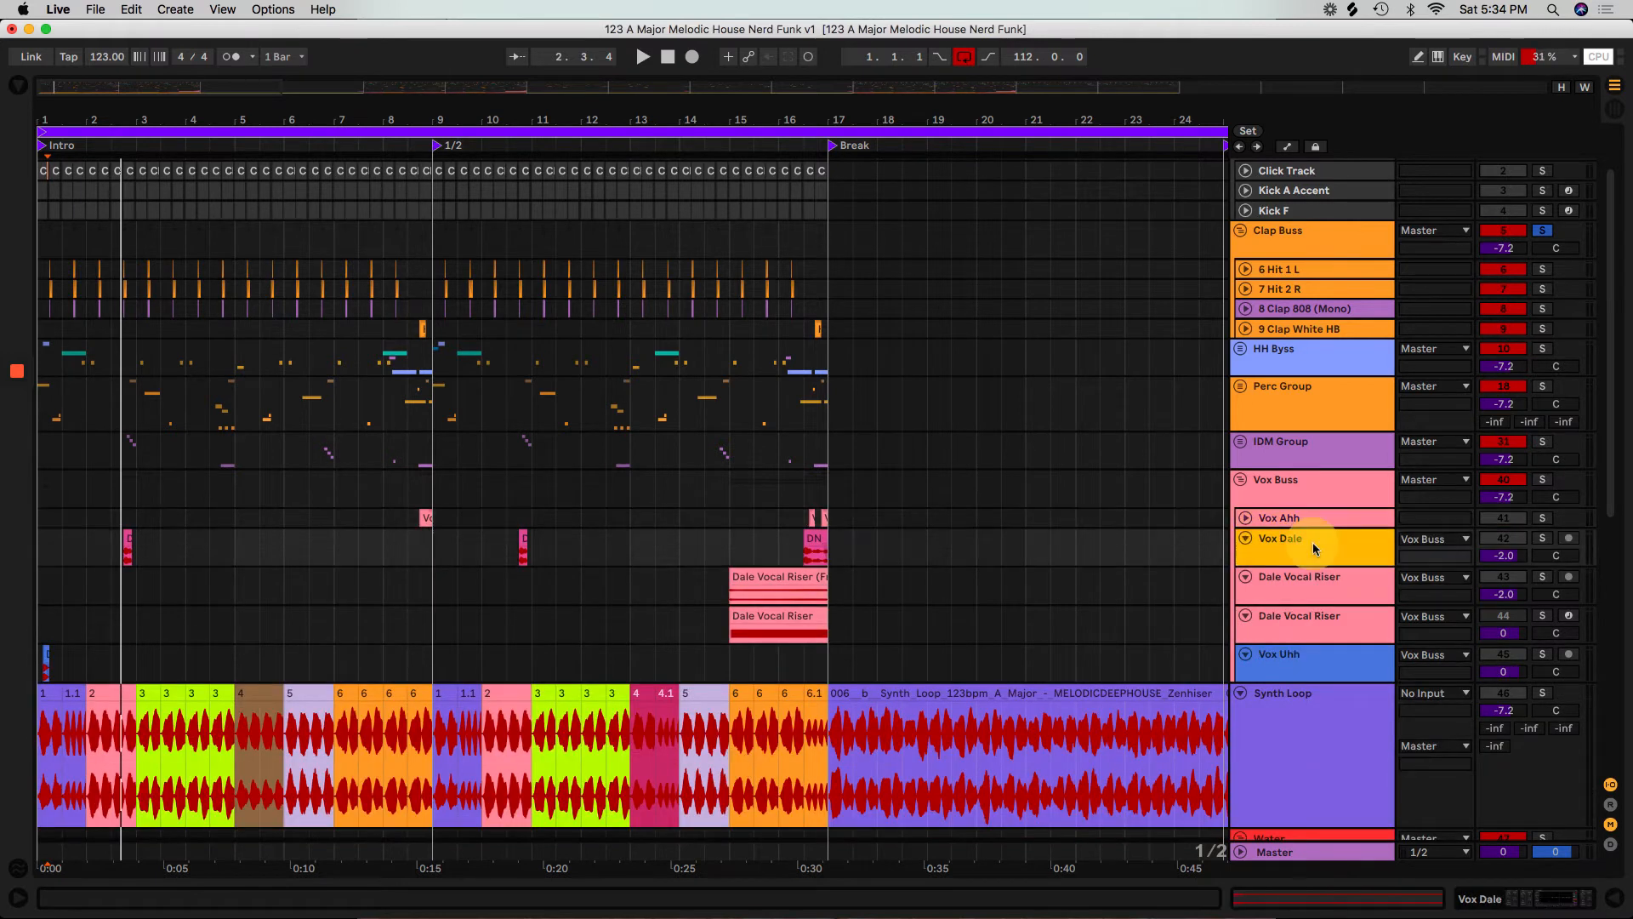
pyautogui.keyDown('shift'); pyautogui.click(1299, 677); pyautogui.keyUp('shift')
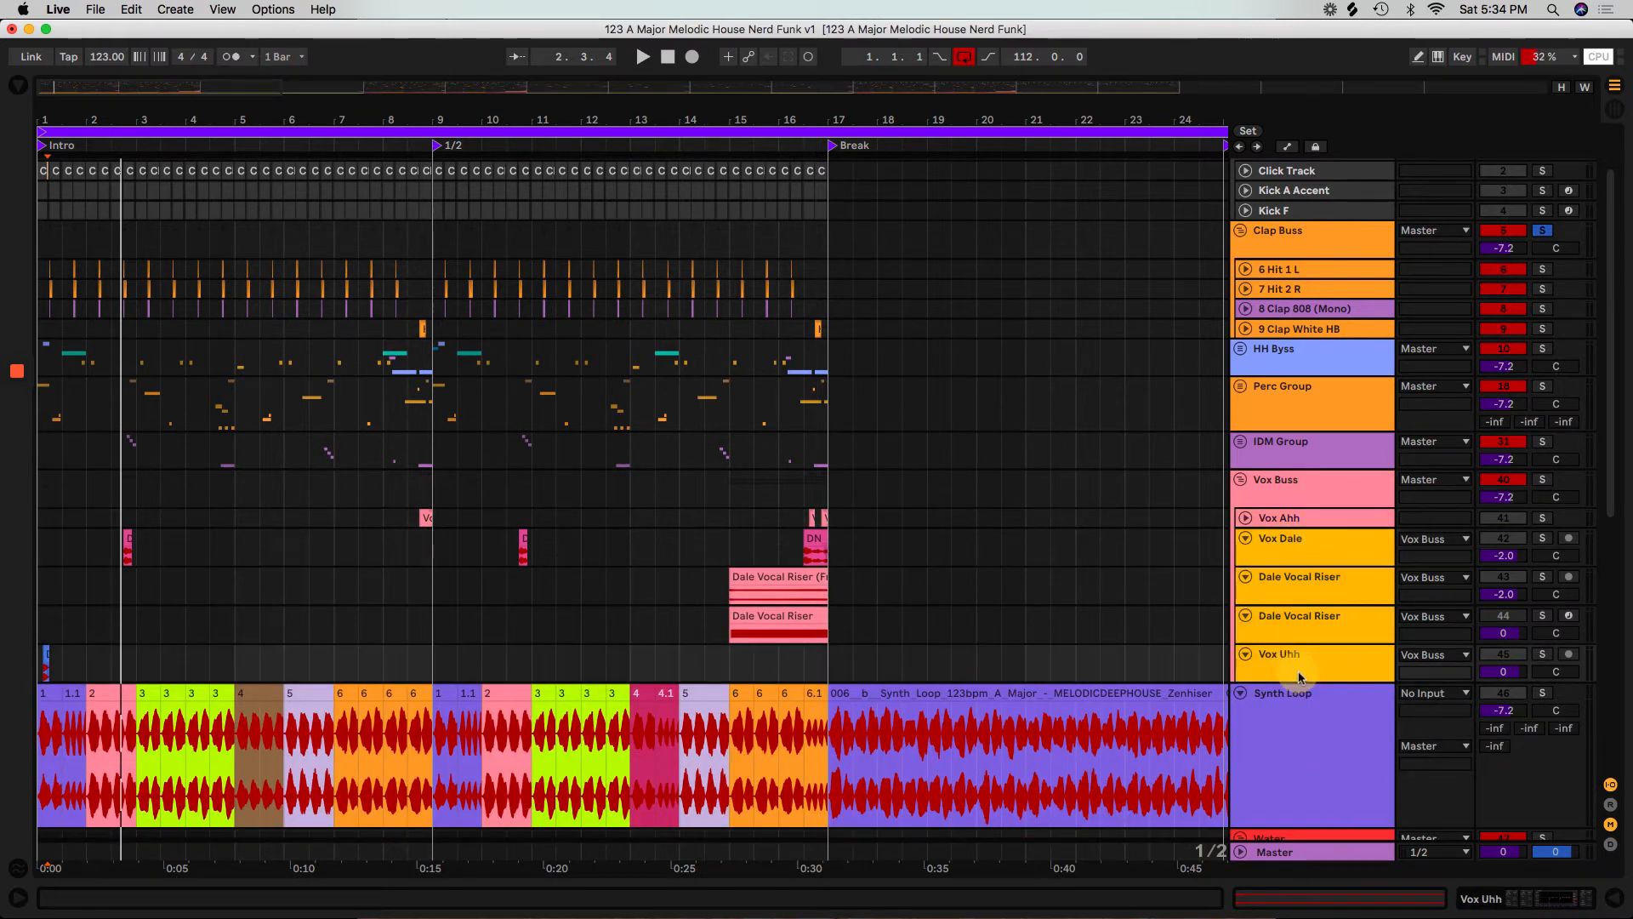
pyautogui.moveTo(1285, 680); pyautogui.dragTo(1284, 795)
pyautogui.click(1429, 654)
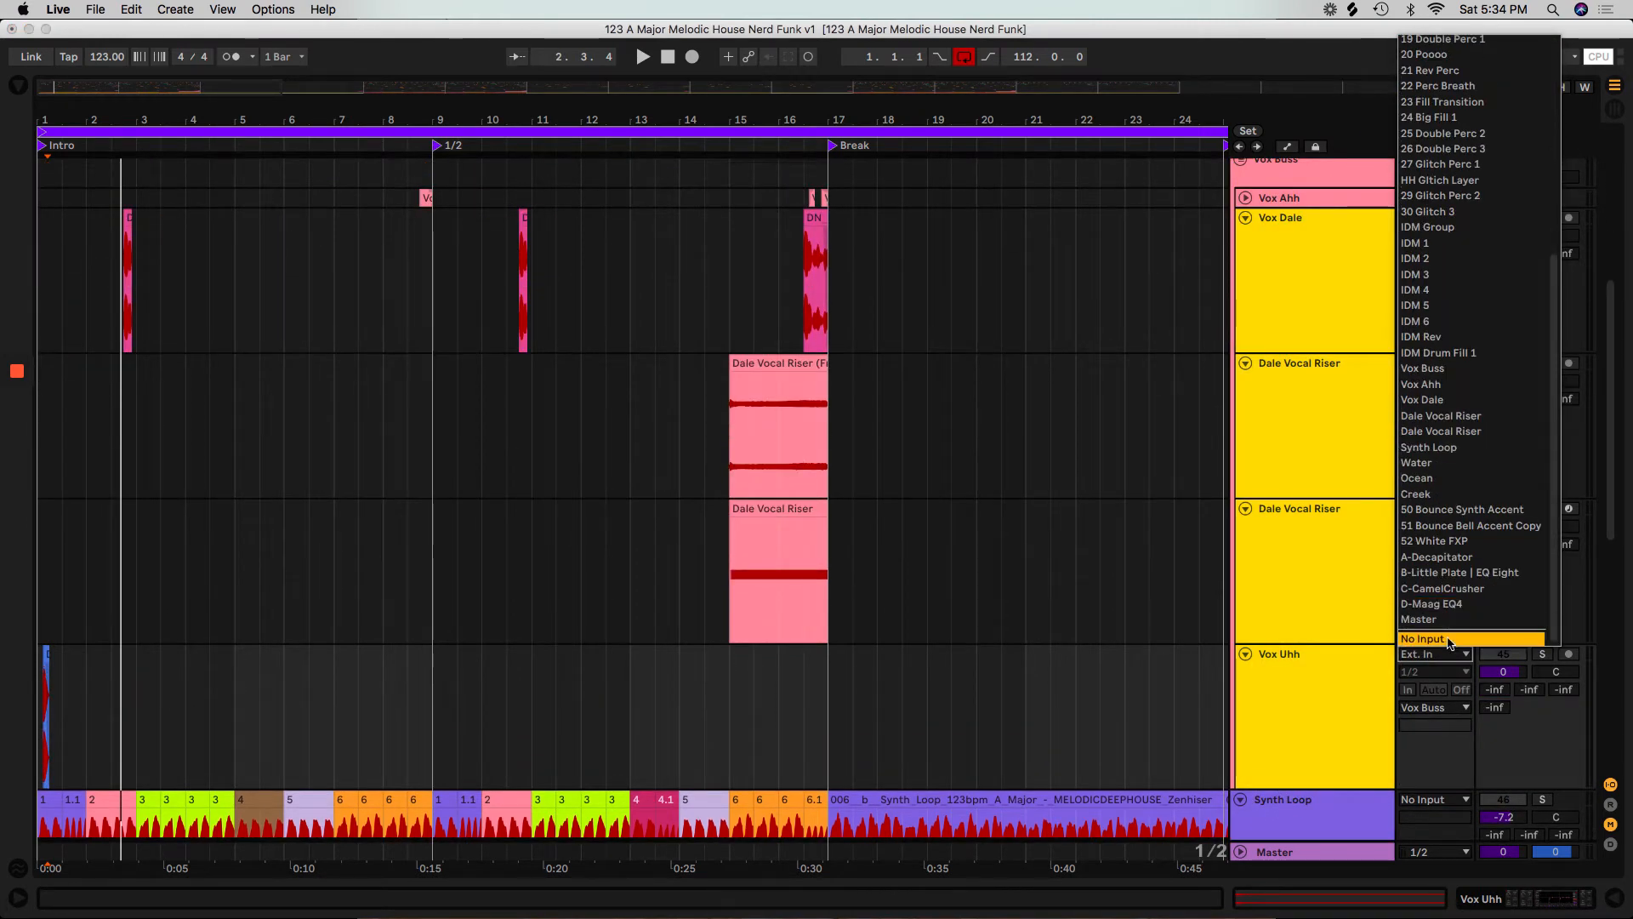
pyautogui.press('Return')
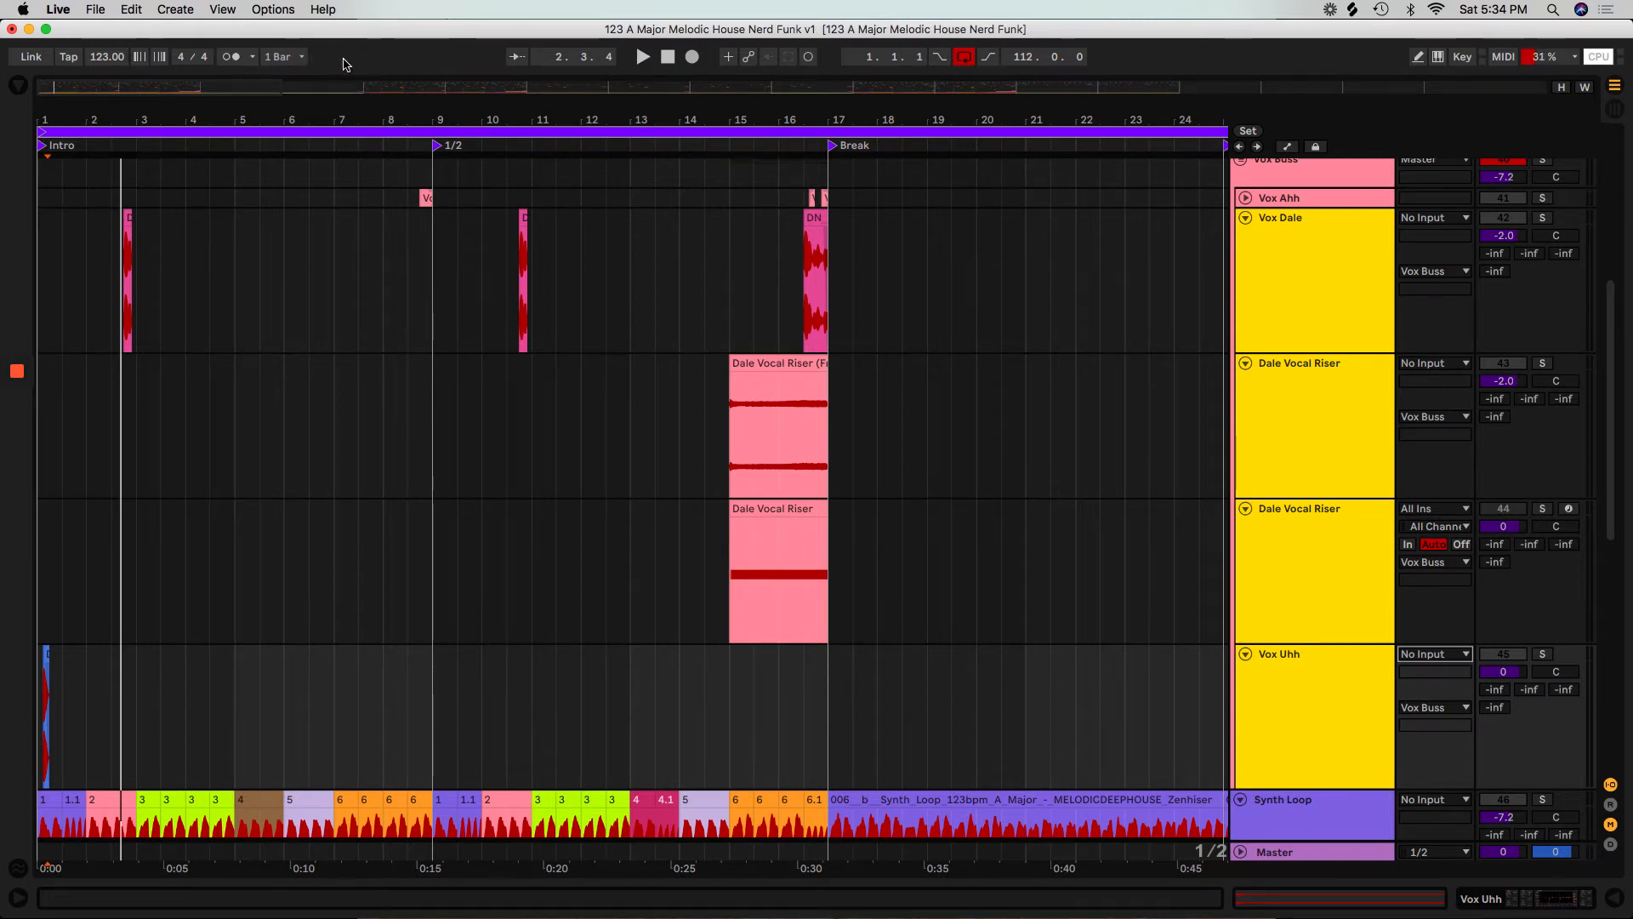
# Reduce the height of the selected vocal tracks from Vox Dale through Vox Uhh.
pyautogui.click(283, 57)
pyautogui.click(357, 57)
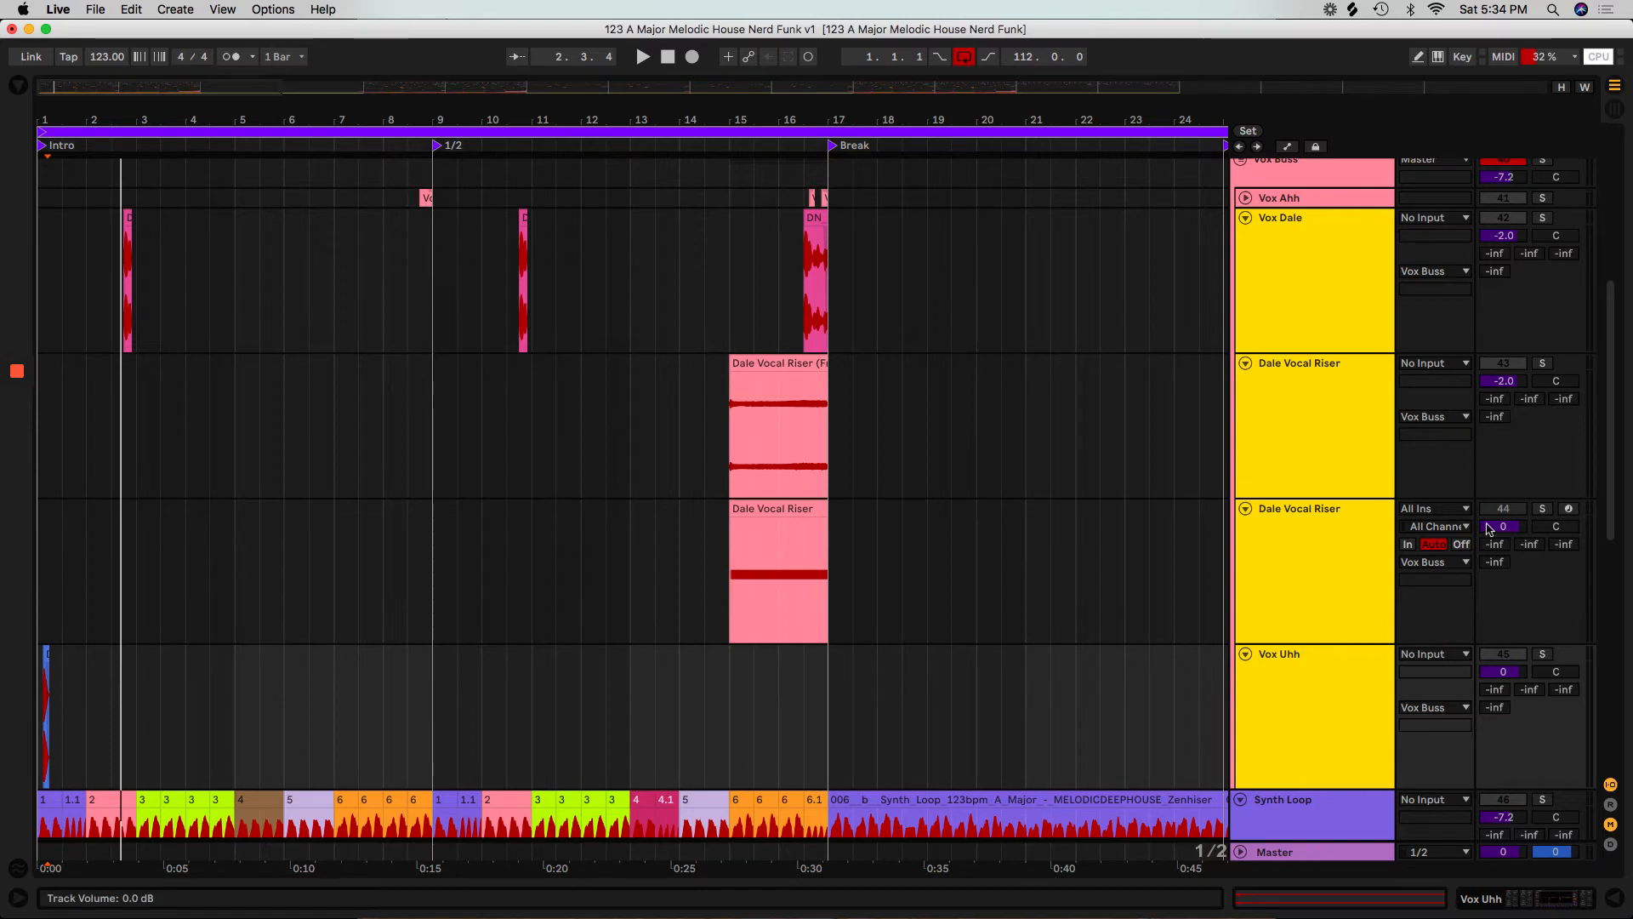
pyautogui.moveTo(1329, 642); pyautogui.dragTo(1328, 545)
# Set the audio input of the Ocean and Creek tracks in the Water group to No Input.
pyautogui.scroll(-10, 1350, 681)
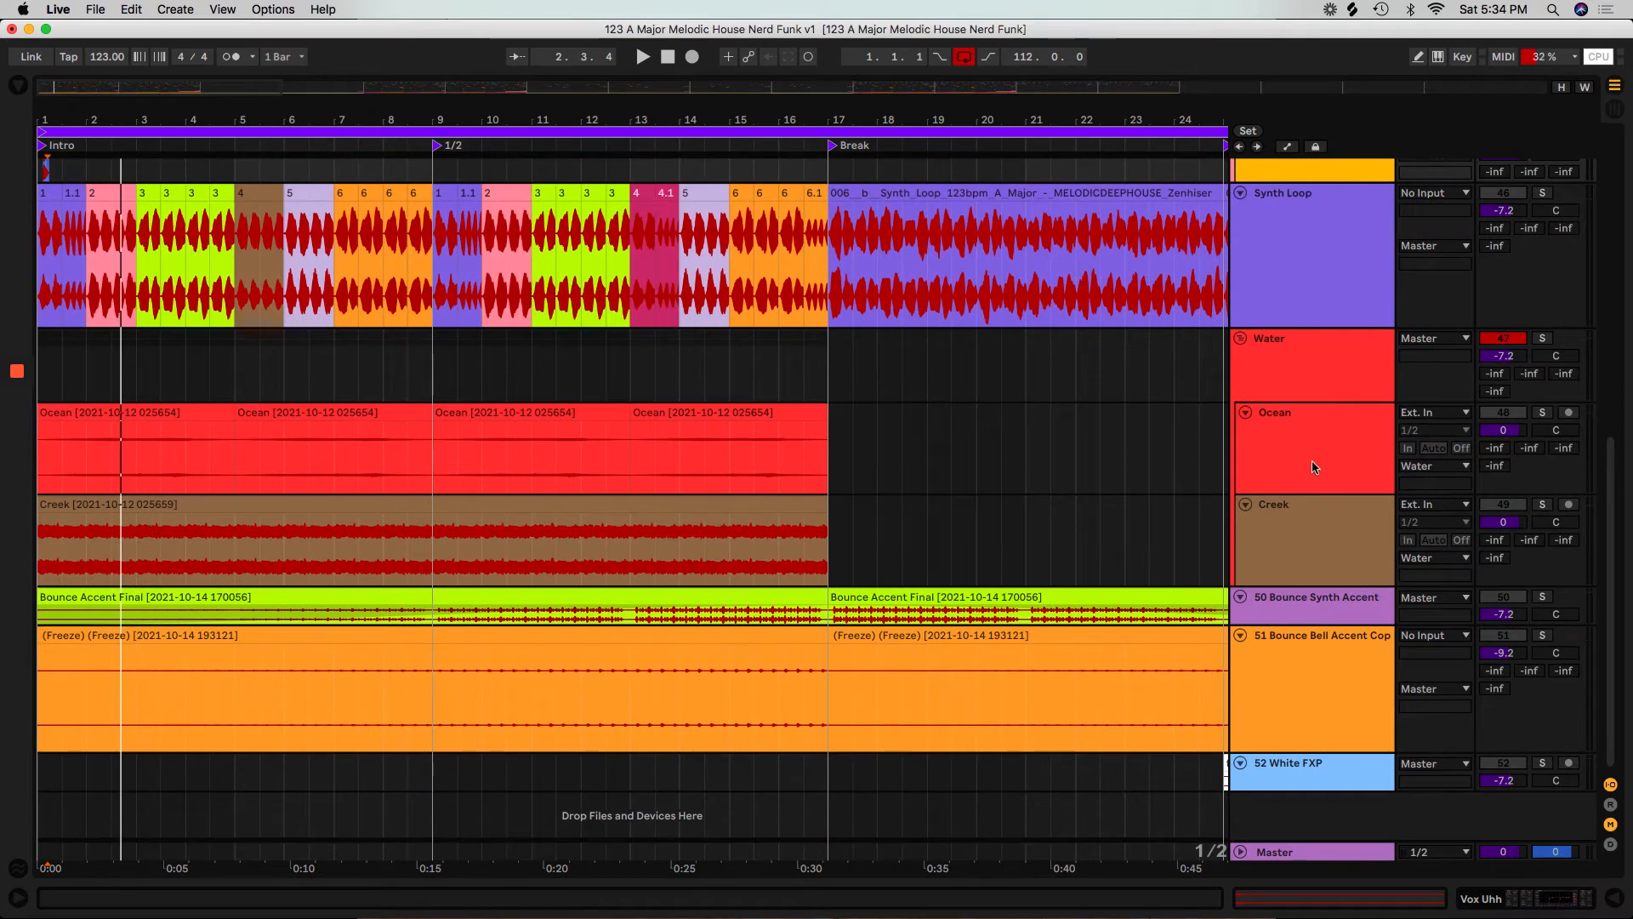
pyautogui.click(1314, 467)
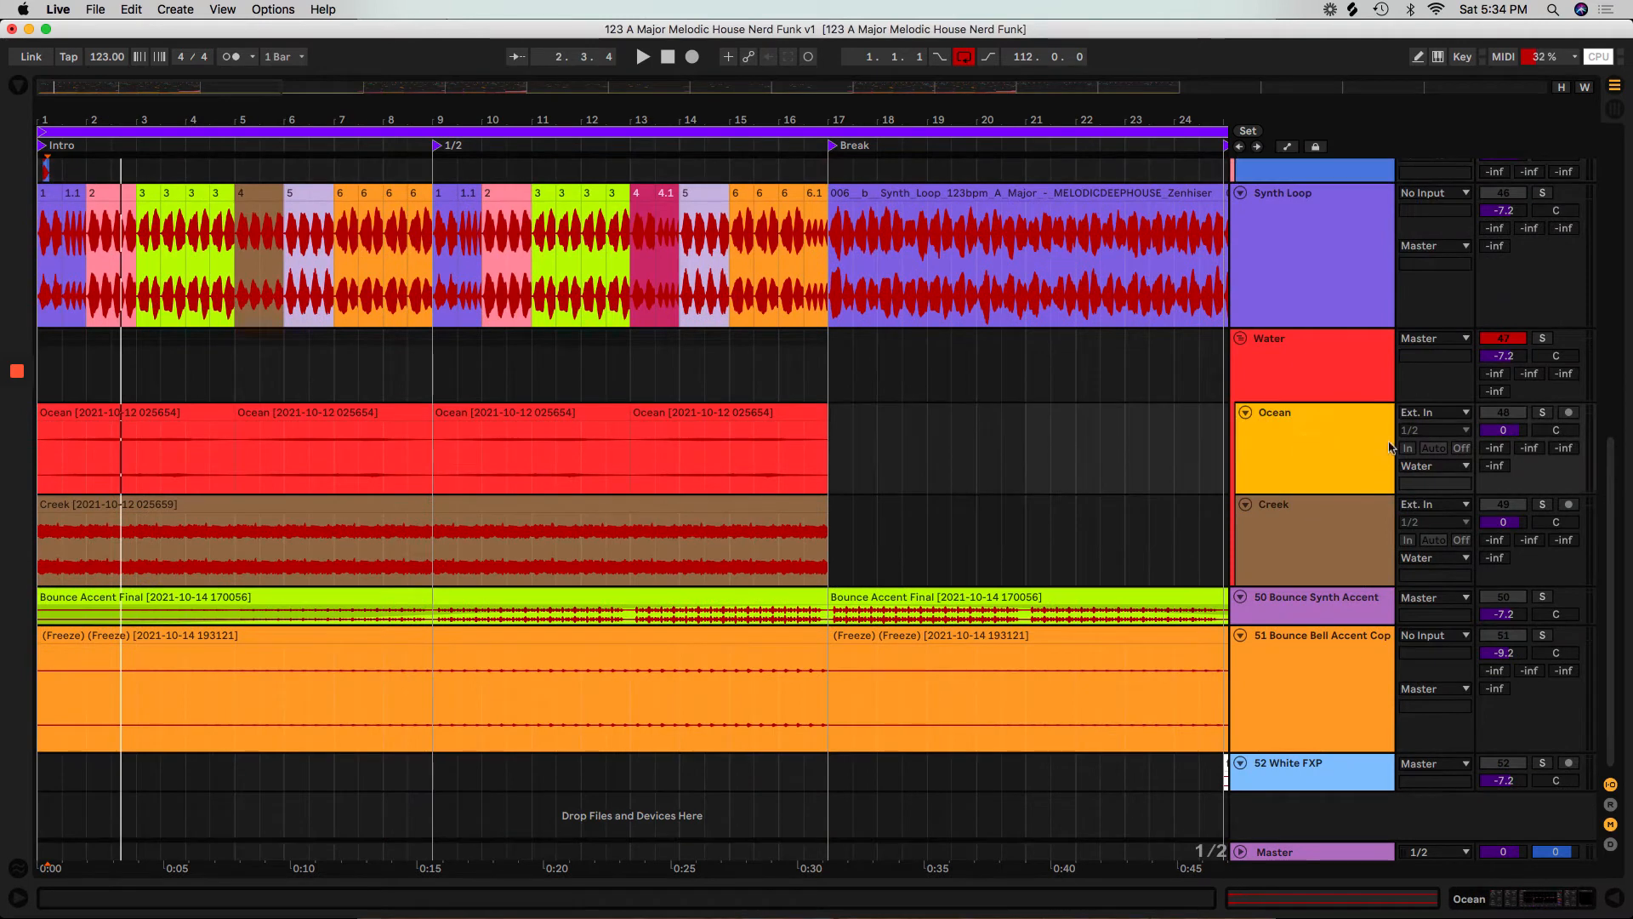
pyautogui.click(1431, 413)
pyautogui.scroll(-10, 1464, 874)
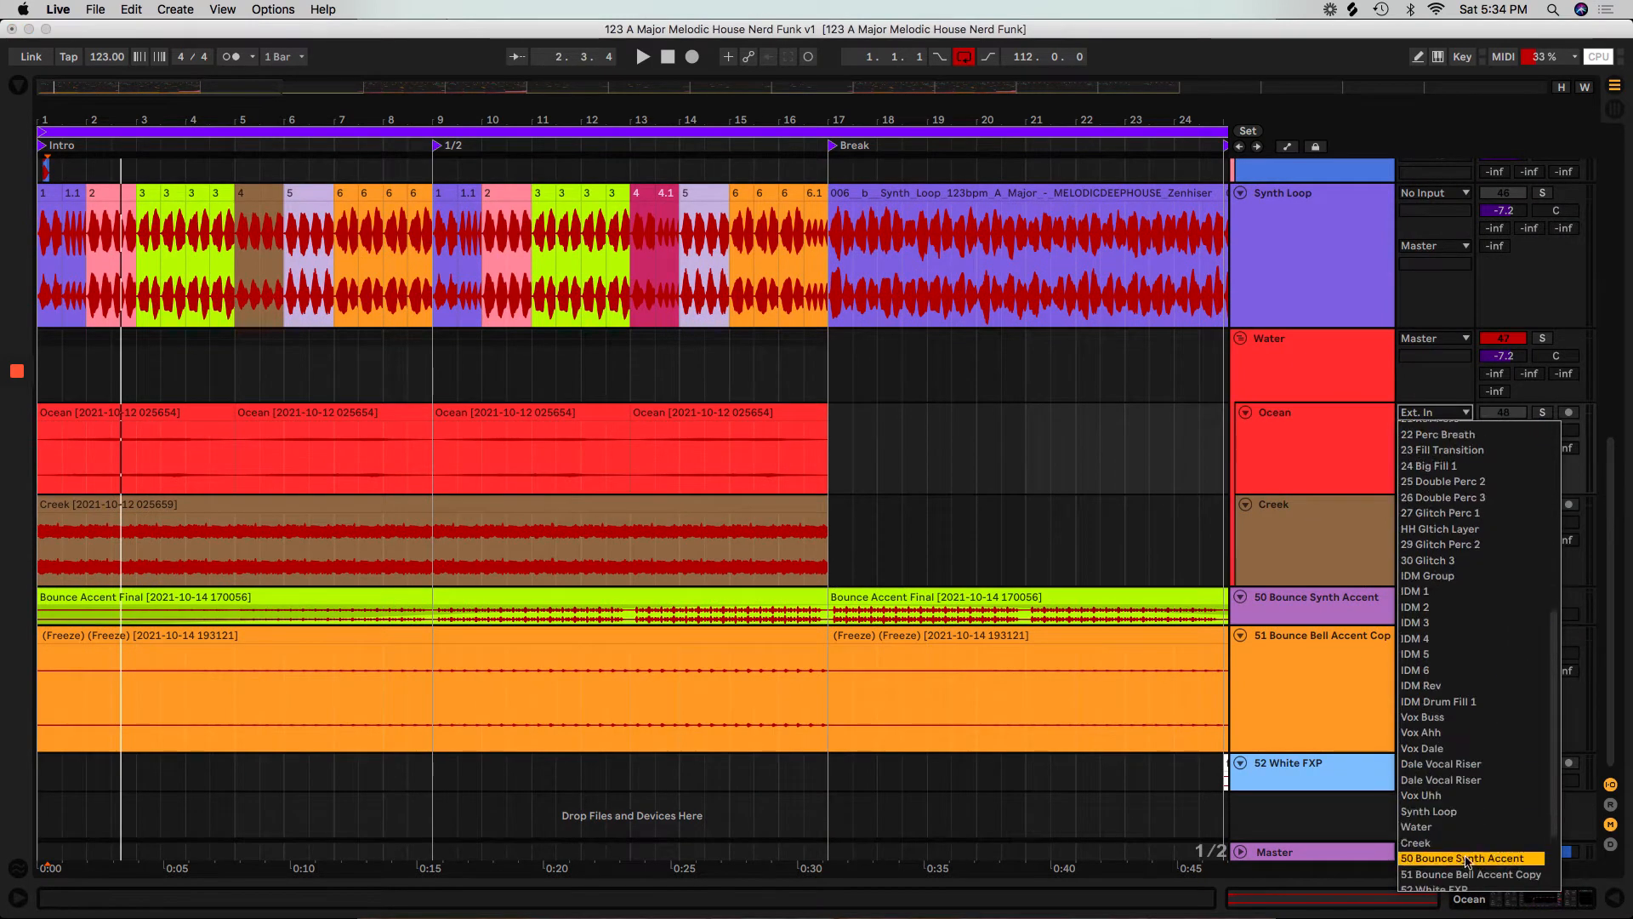
pyautogui.click(1318, 542)
pyautogui.click(1411, 507)
pyautogui.scroll(-10, 1478, 490)
pyautogui.click(1471, 488)
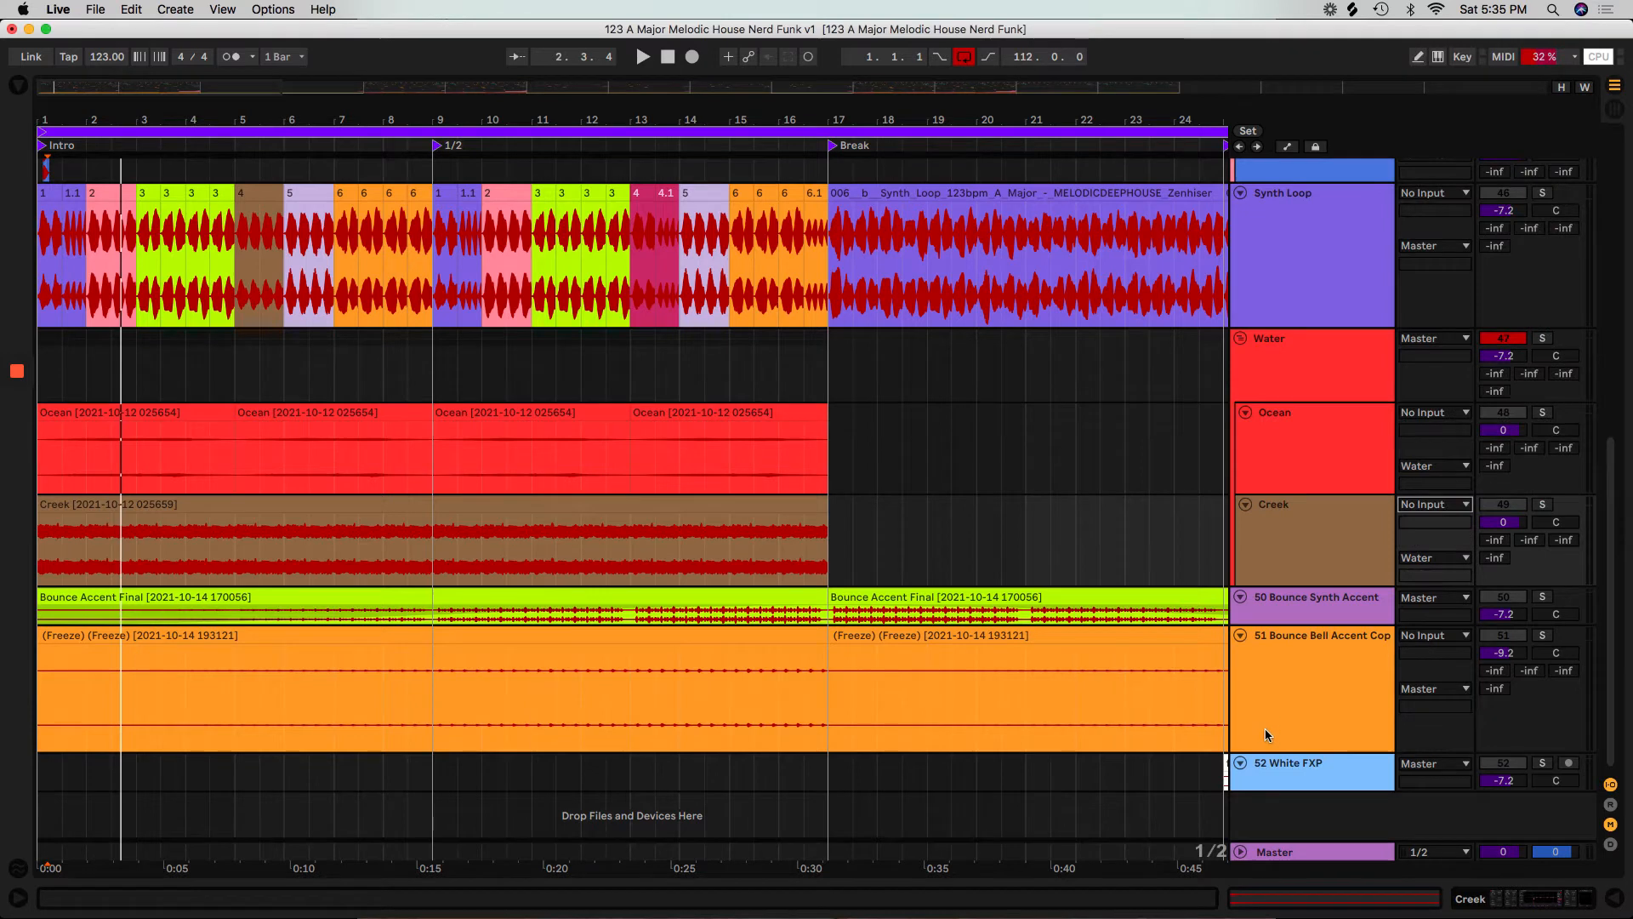
# Enlarge the 52 White FXP track and set its audio input to No Input.
pyautogui.click(1261, 776)
pyautogui.moveTo(1276, 792); pyautogui.dragTo(1271, 859)
pyautogui.scroll(-3, 1344, 680)
pyautogui.click(1430, 693)
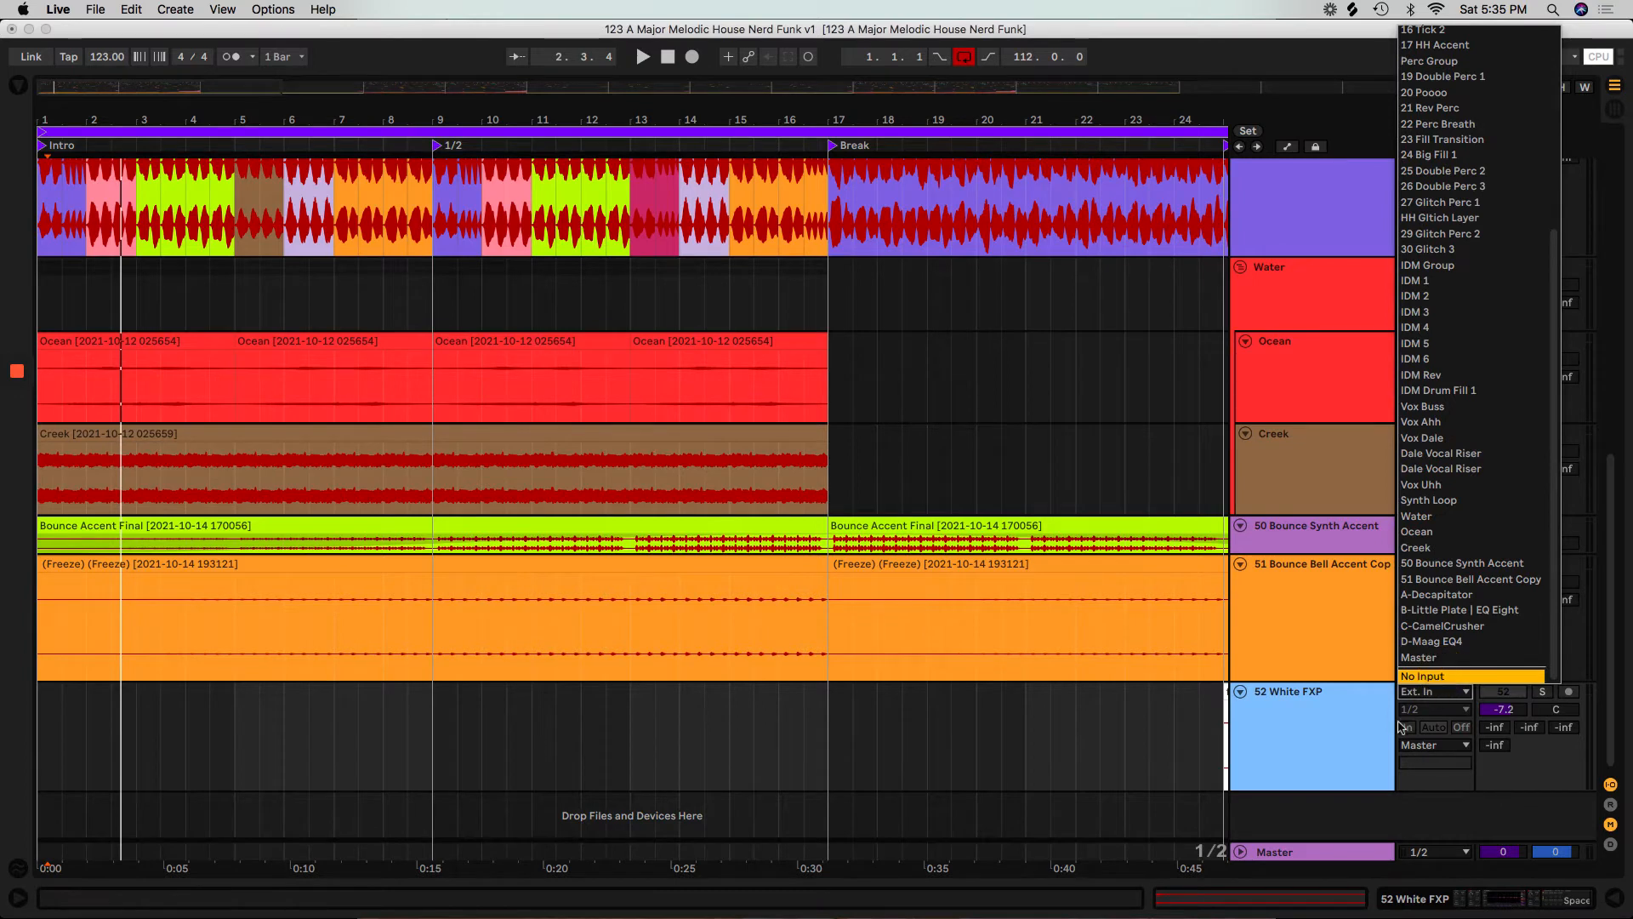
pyautogui.press('Return')
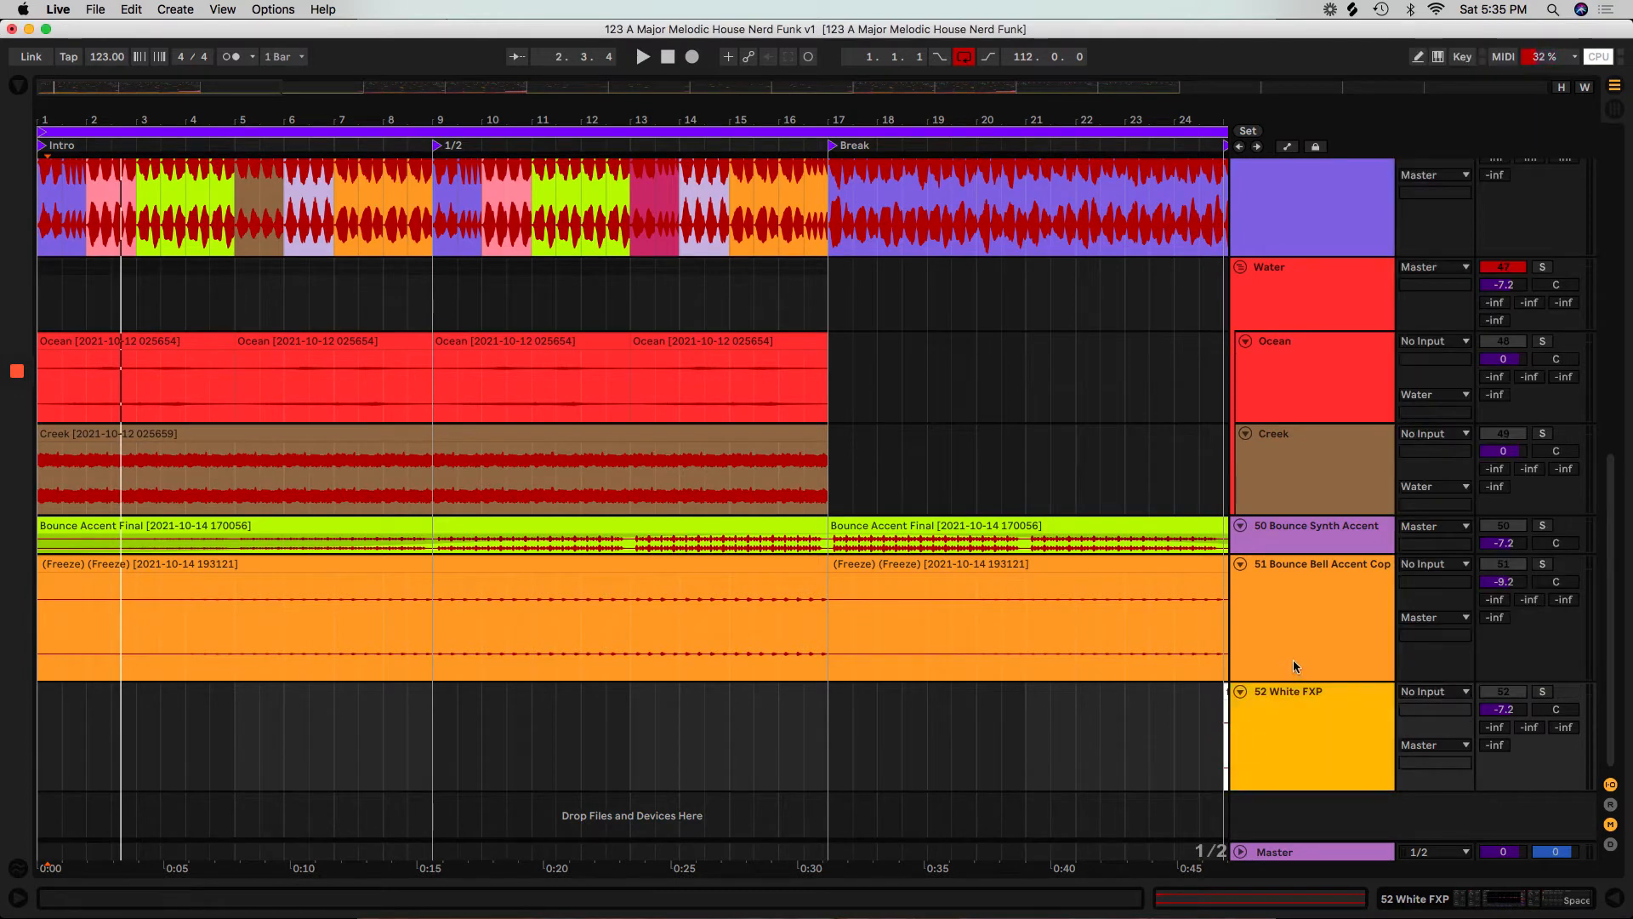
# Enlarge the second Dale Vocal Riser track, set its MIDI input to No Input, and fold it.
pyautogui.scroll(10, 1296, 666)
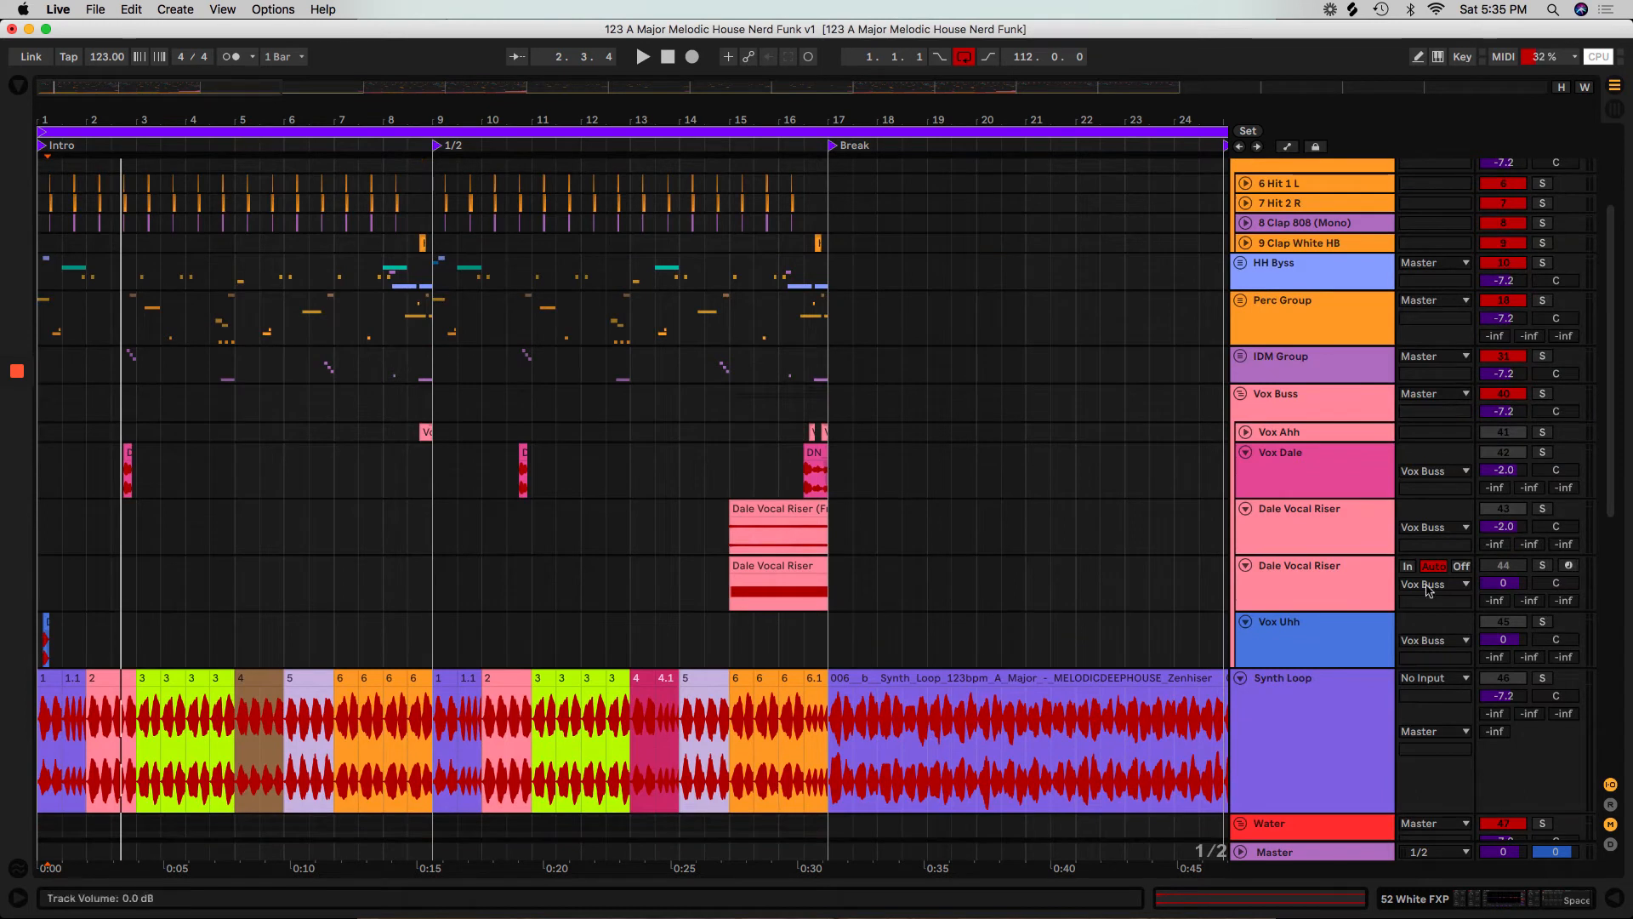
pyautogui.click(1322, 606)
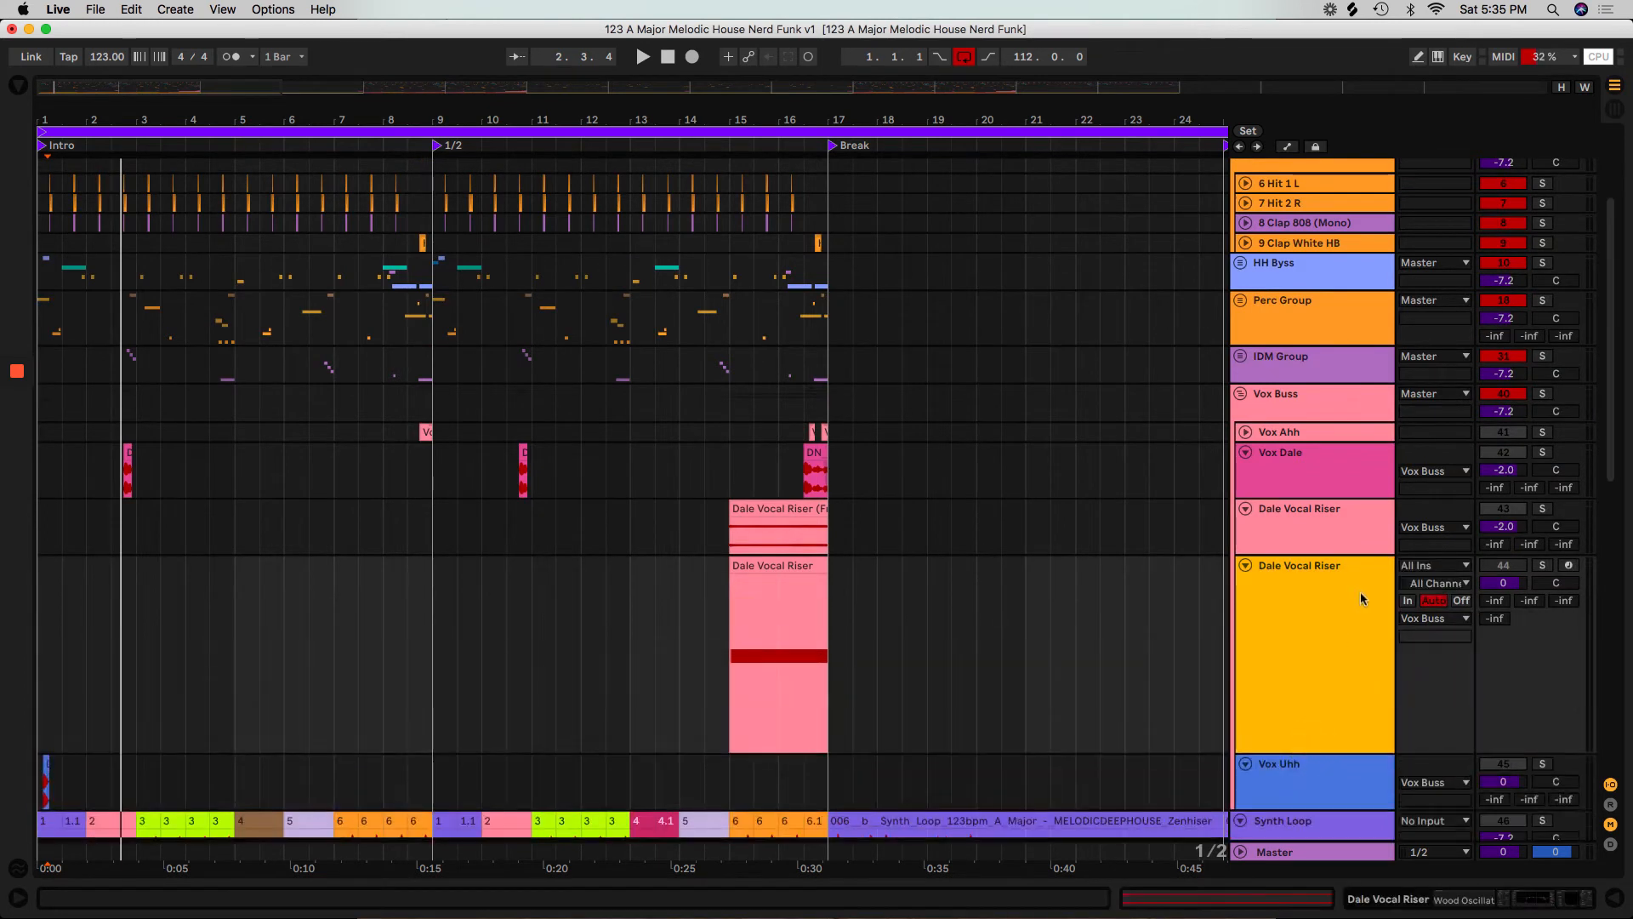
pyautogui.click(1443, 570)
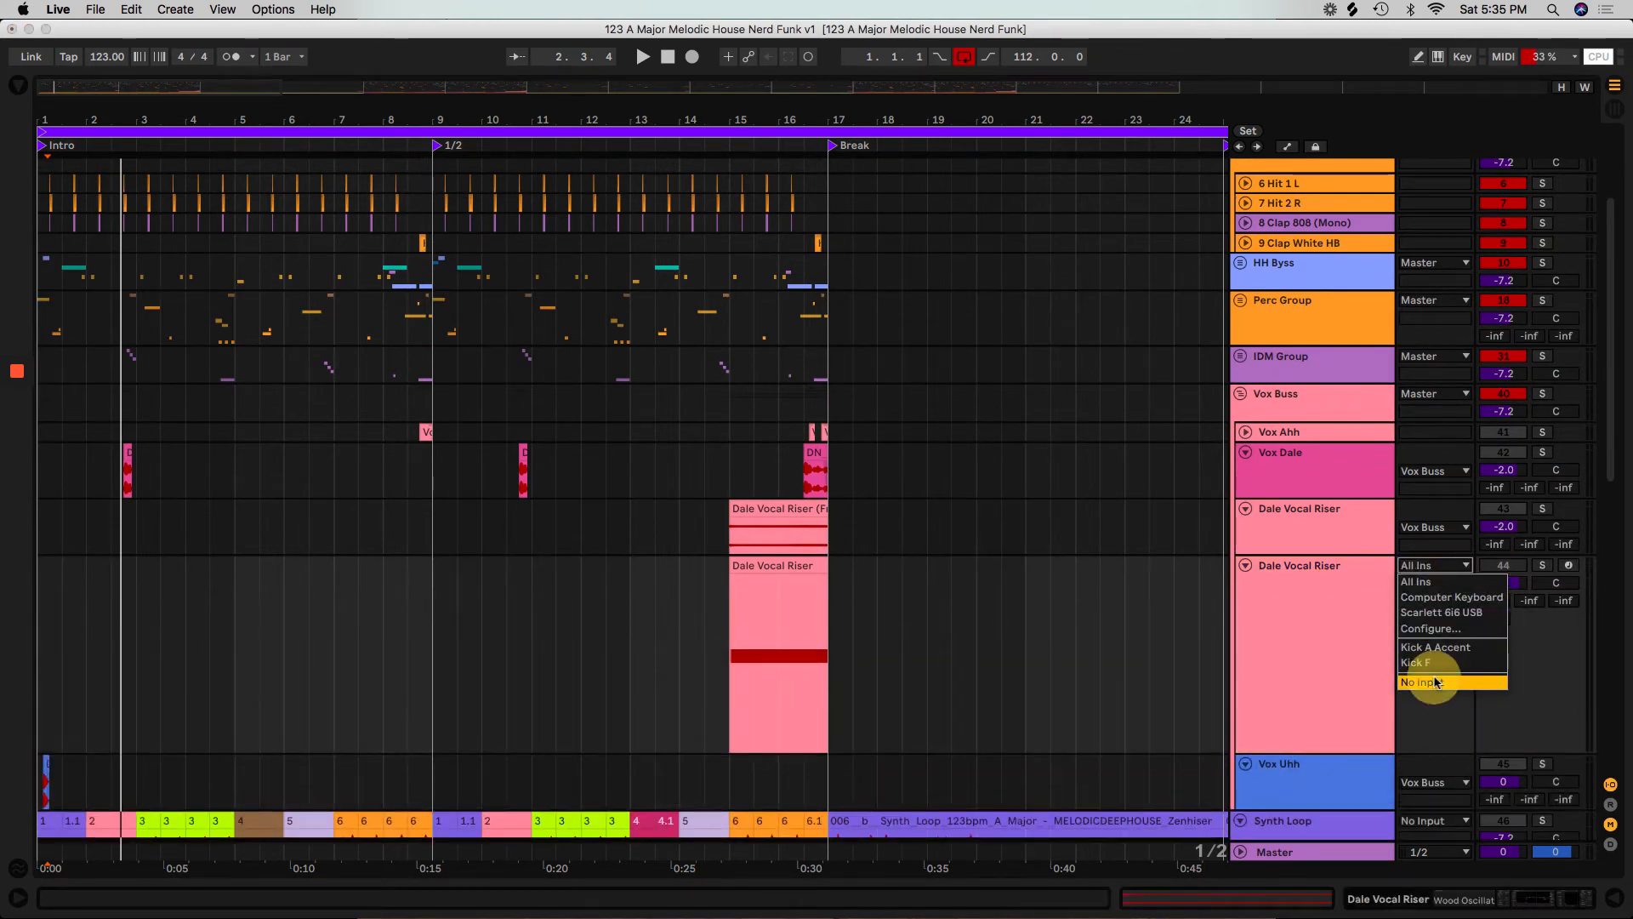
pyautogui.press('Return')
pyautogui.doubleClick(1310, 612)
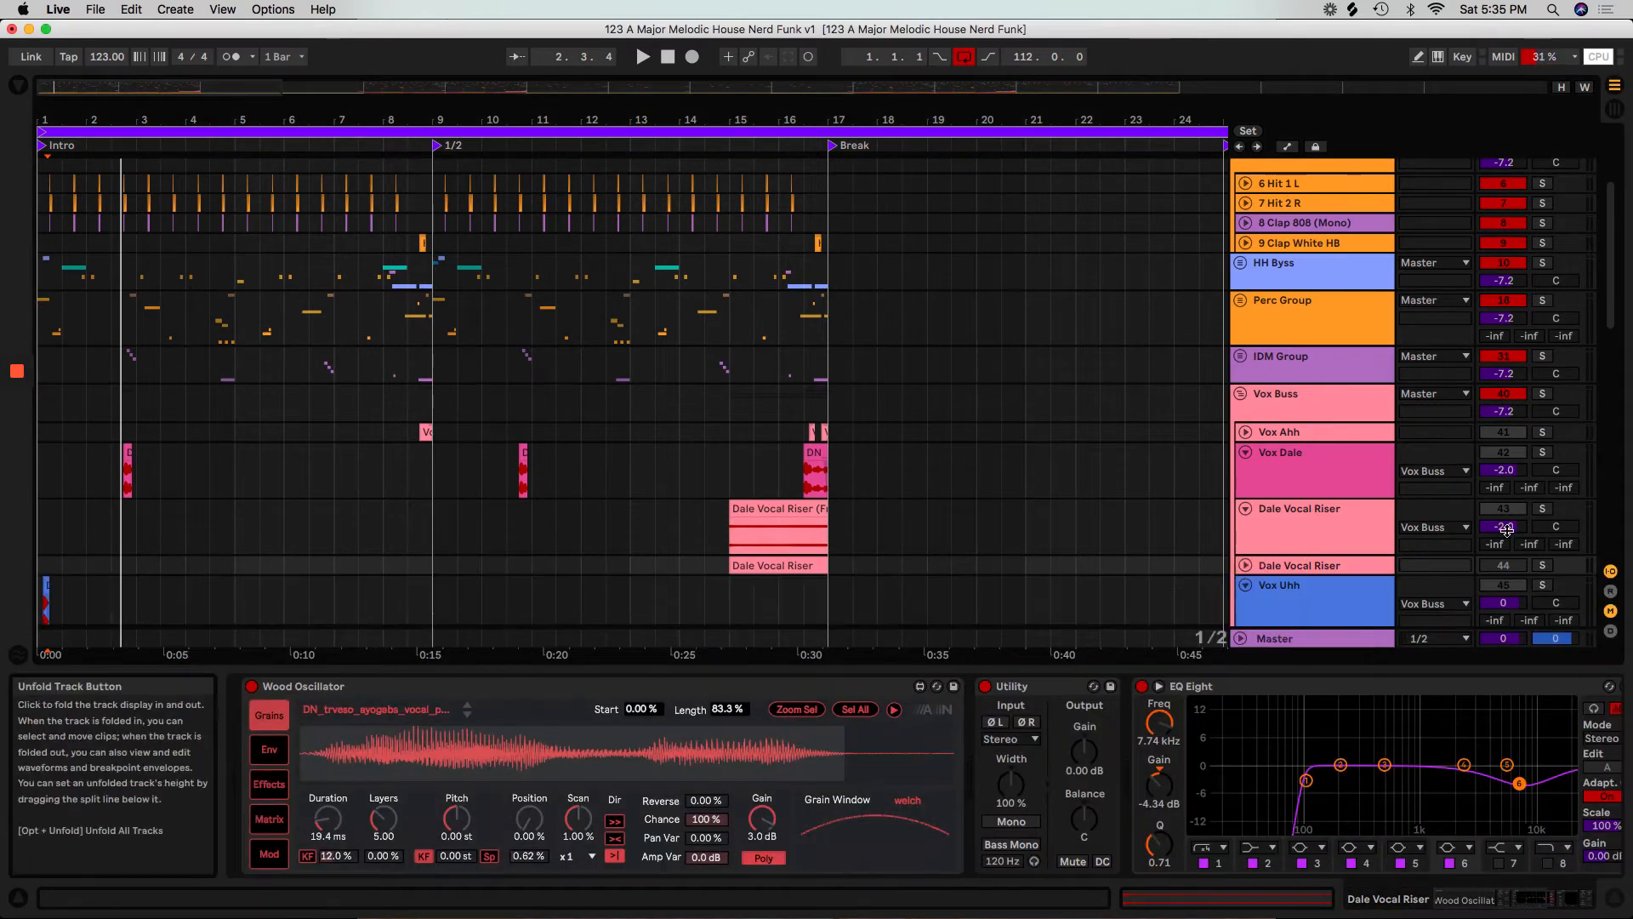
# Unfold and enlarge the Kick A Accent track in the Kick Buss, and set its MIDI input to No Input.
pyautogui.scroll(3, 1558, 541)
pyautogui.scroll(1, 1558, 541)
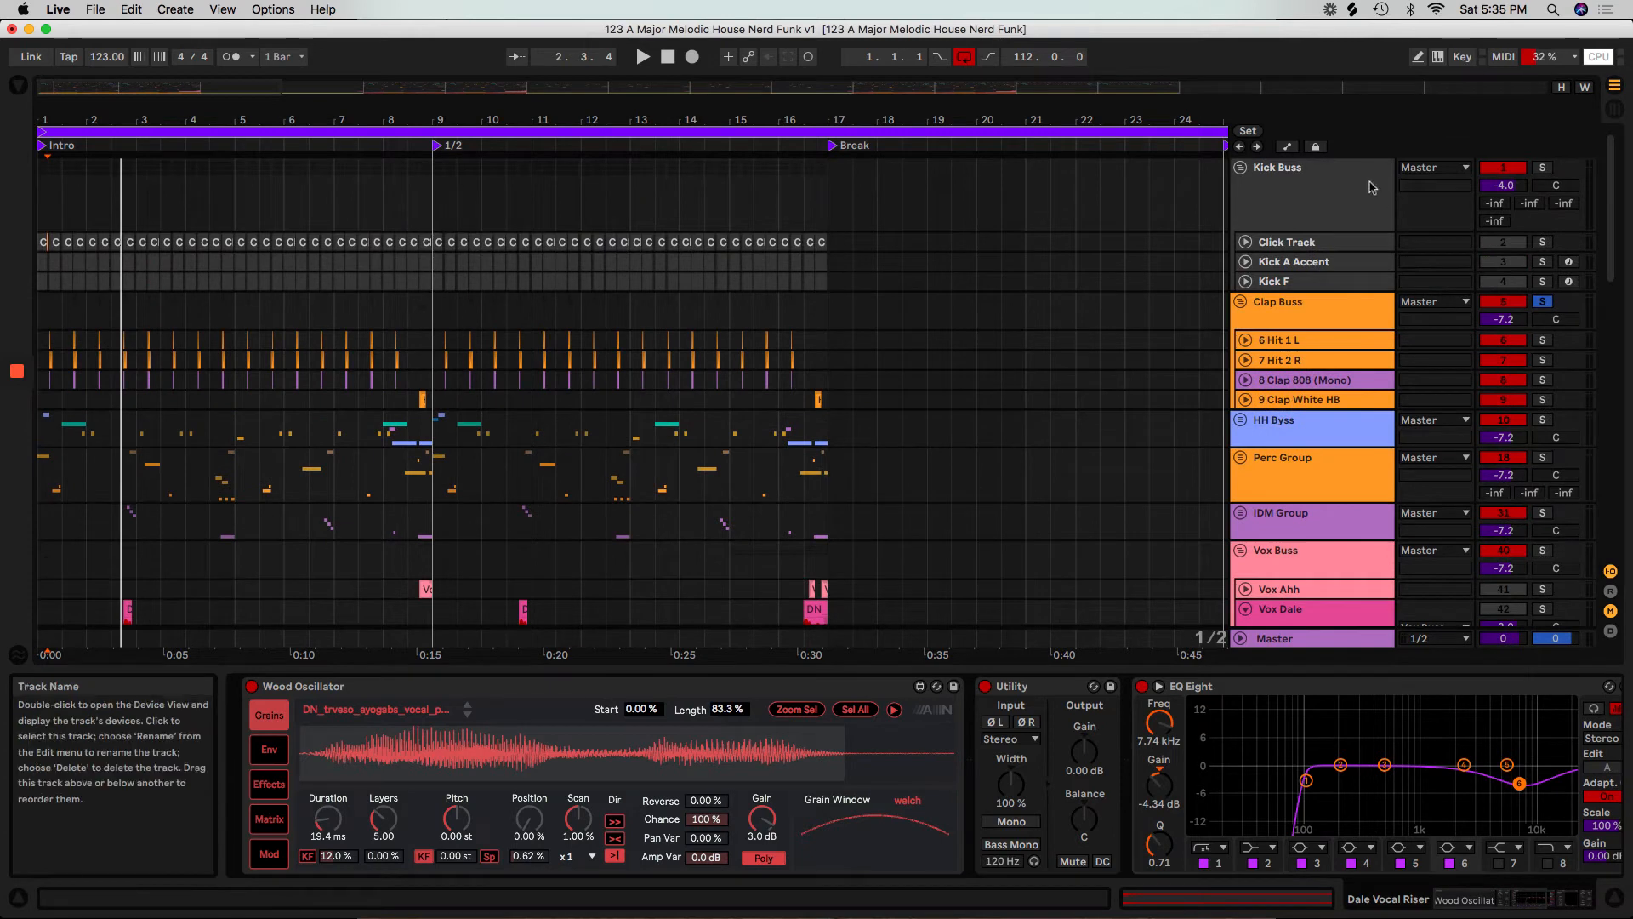
pyautogui.click(1245, 262)
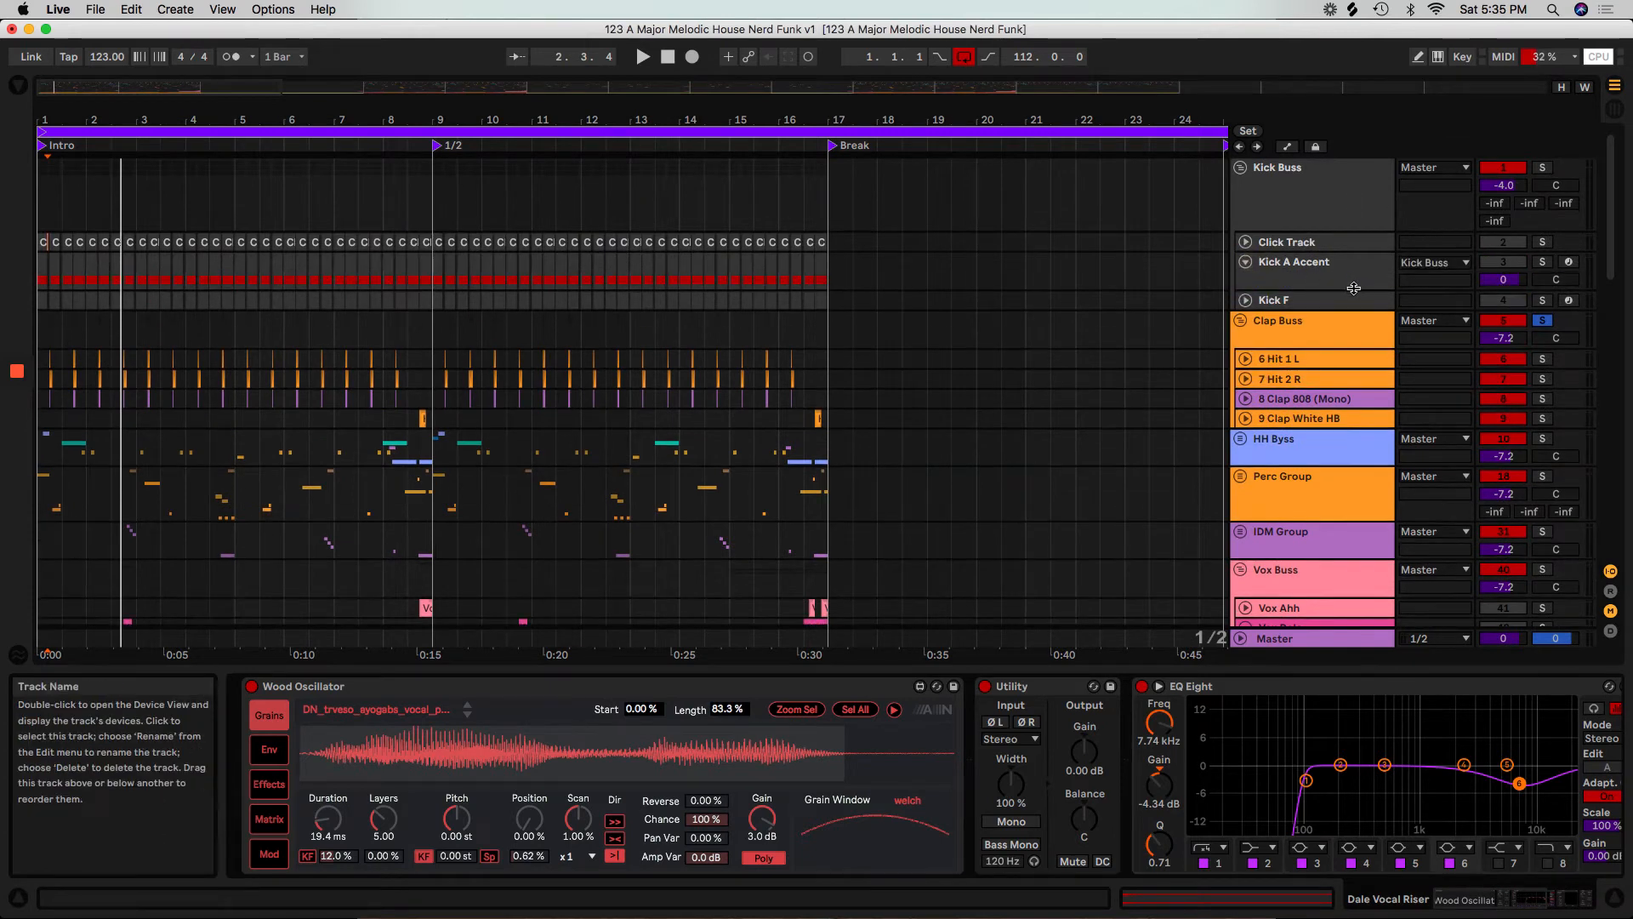
pyautogui.moveTo(1353, 289); pyautogui.dragTo(1352, 393)
pyautogui.click(1433, 262)
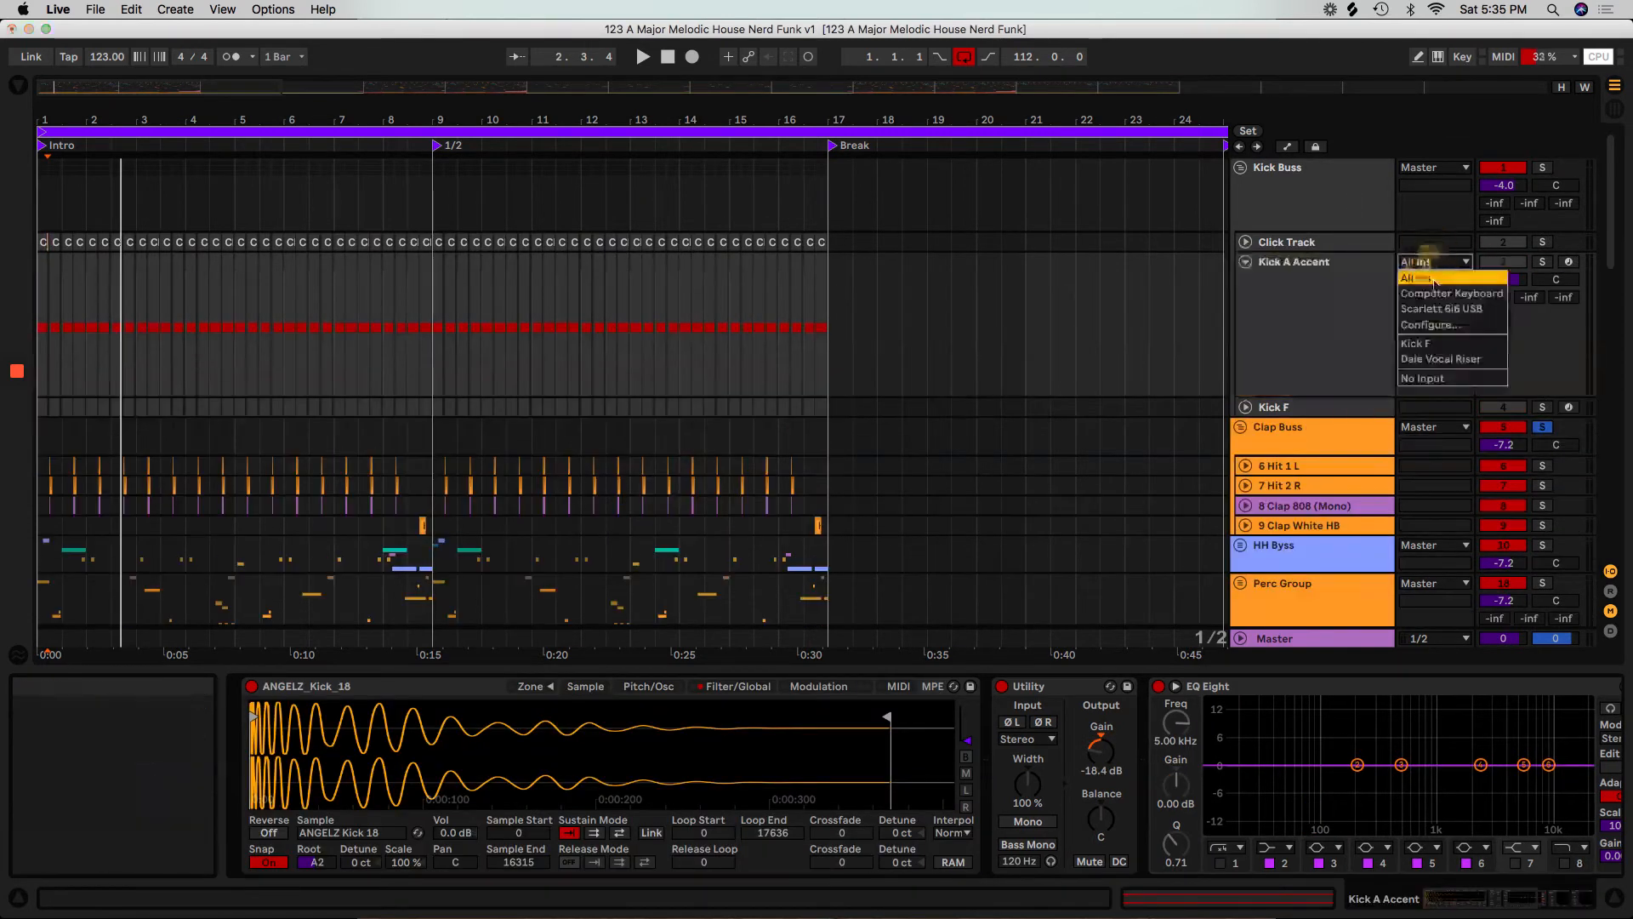
pyautogui.click(1446, 379)
# Play from the start of the first 1/2 section, briefly solo the Click Track, and stop playback with the solo cleared.
pyautogui.scroll(-1, 695, 264)
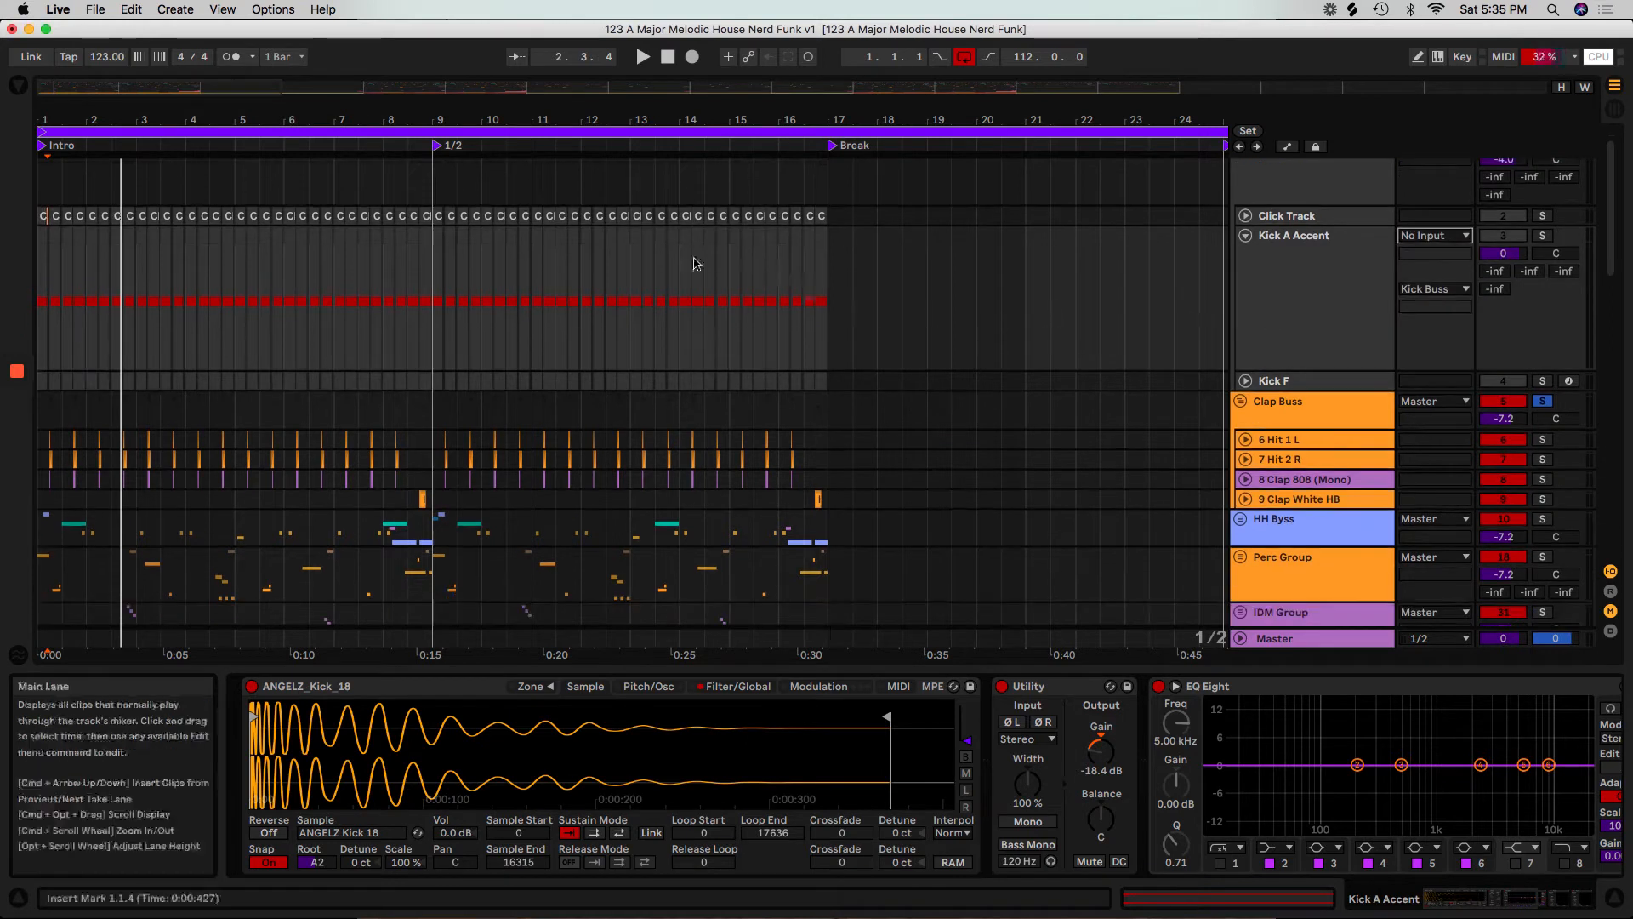
pyautogui.click(439, 226)
pyautogui.press('space')
pyautogui.click(1542, 216)
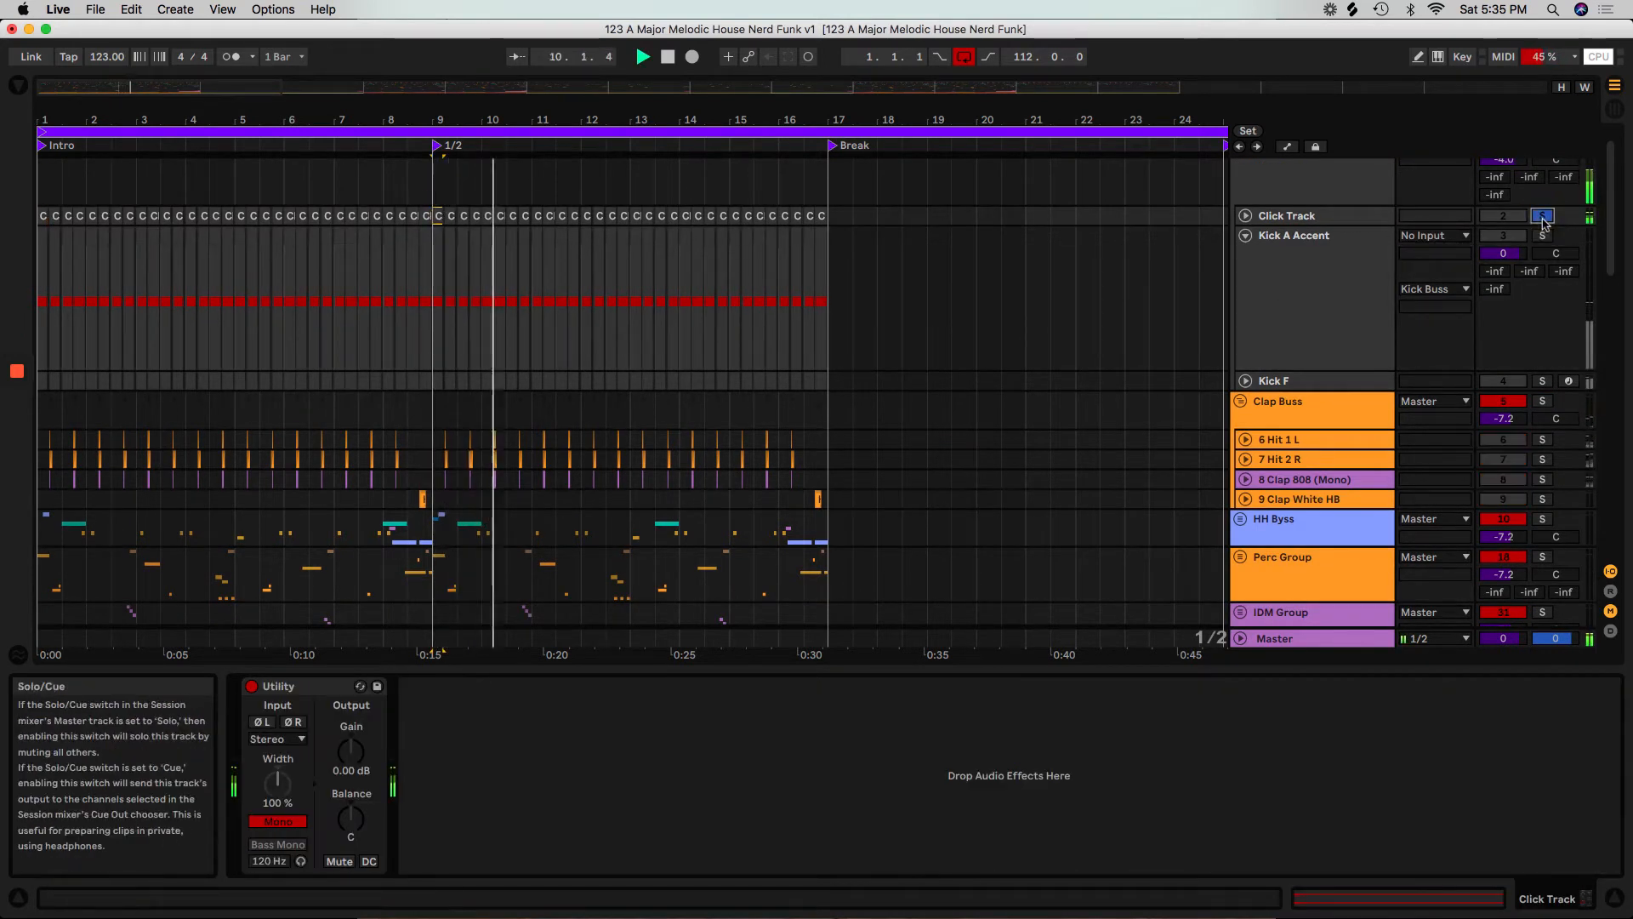
pyautogui.click(1542, 220)
pyautogui.press('space')
# Unfold and enlarge the Kick F track, and set its MIDI input to No Input.
pyautogui.scroll(-3, 1294, 323)
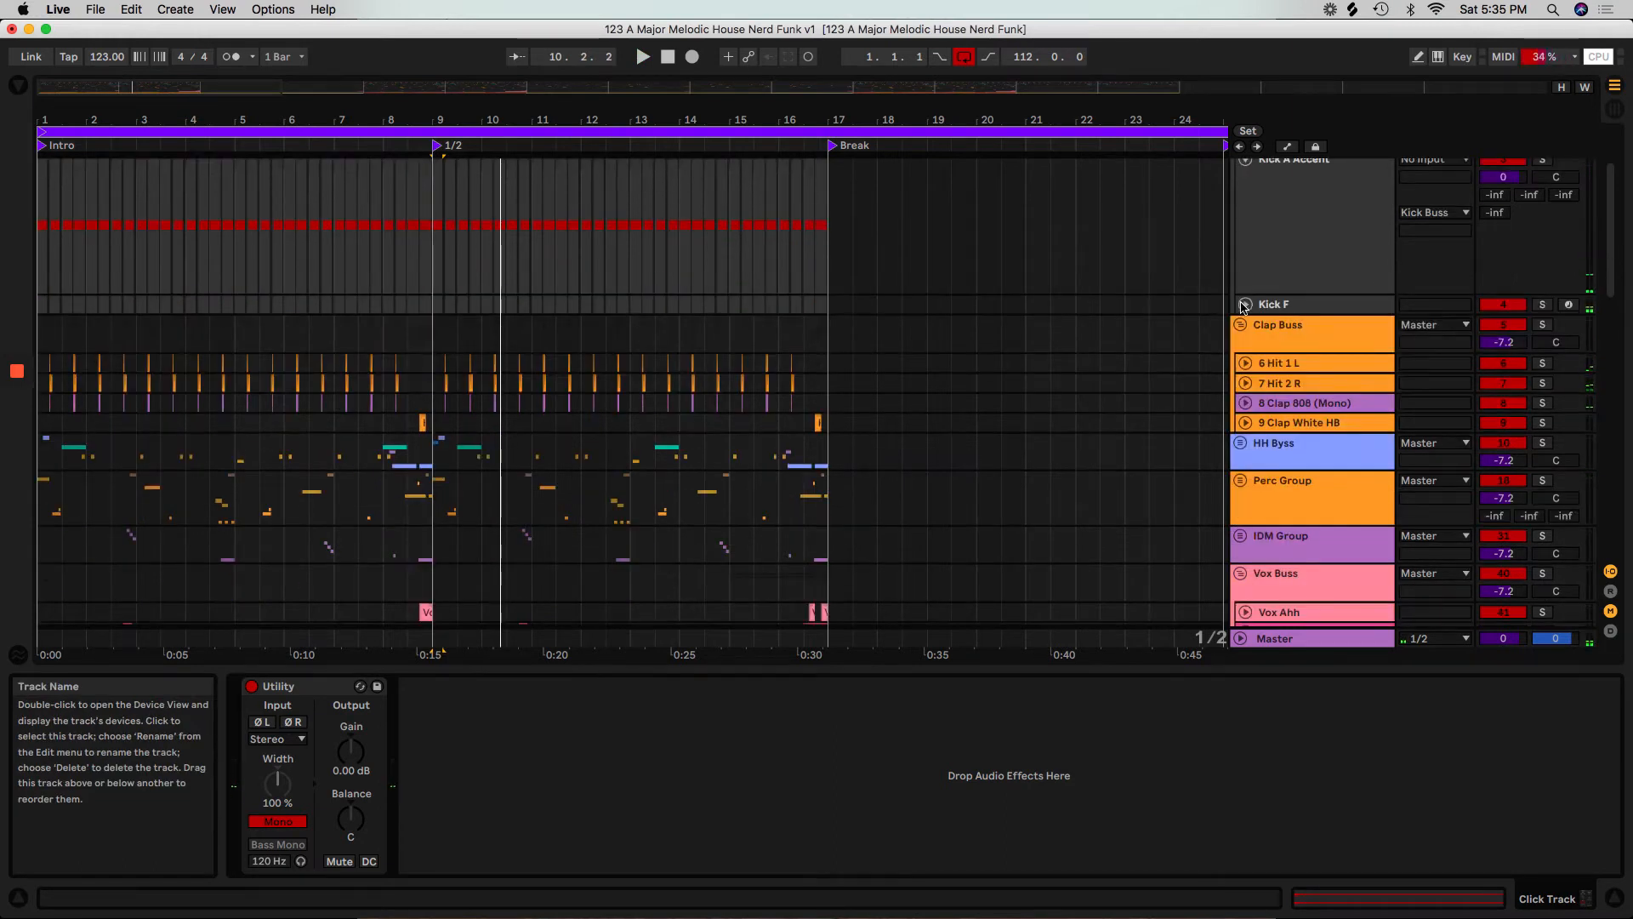
pyautogui.click(1244, 305)
pyautogui.click(1324, 327)
pyautogui.moveTo(1324, 335); pyautogui.dragTo(1326, 456)
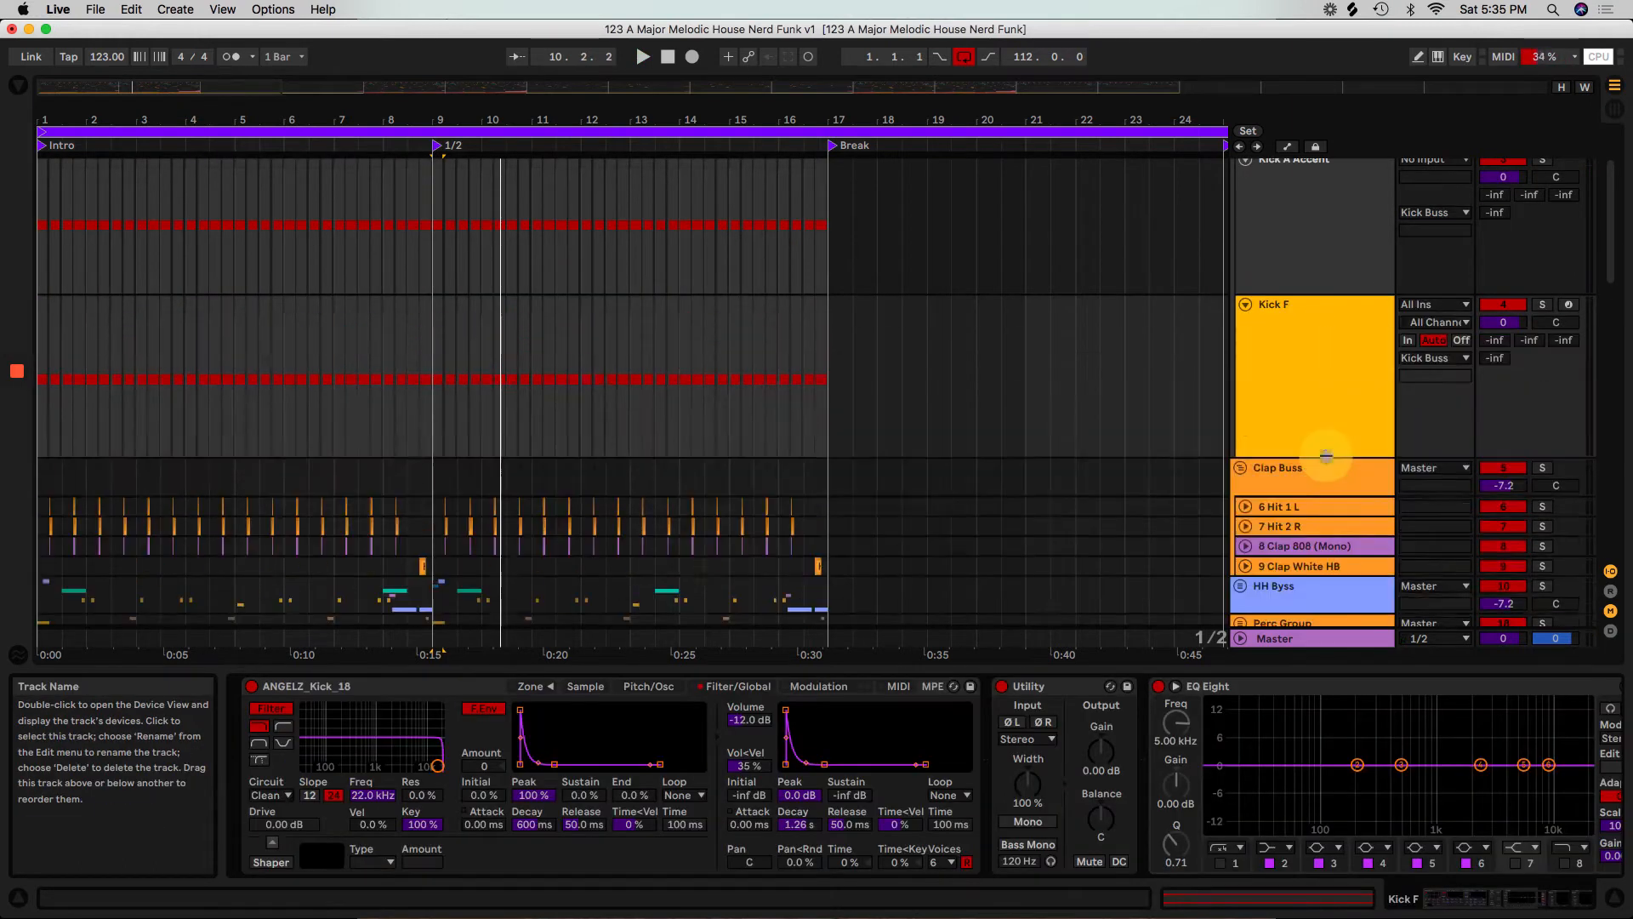
pyautogui.click(1441, 308)
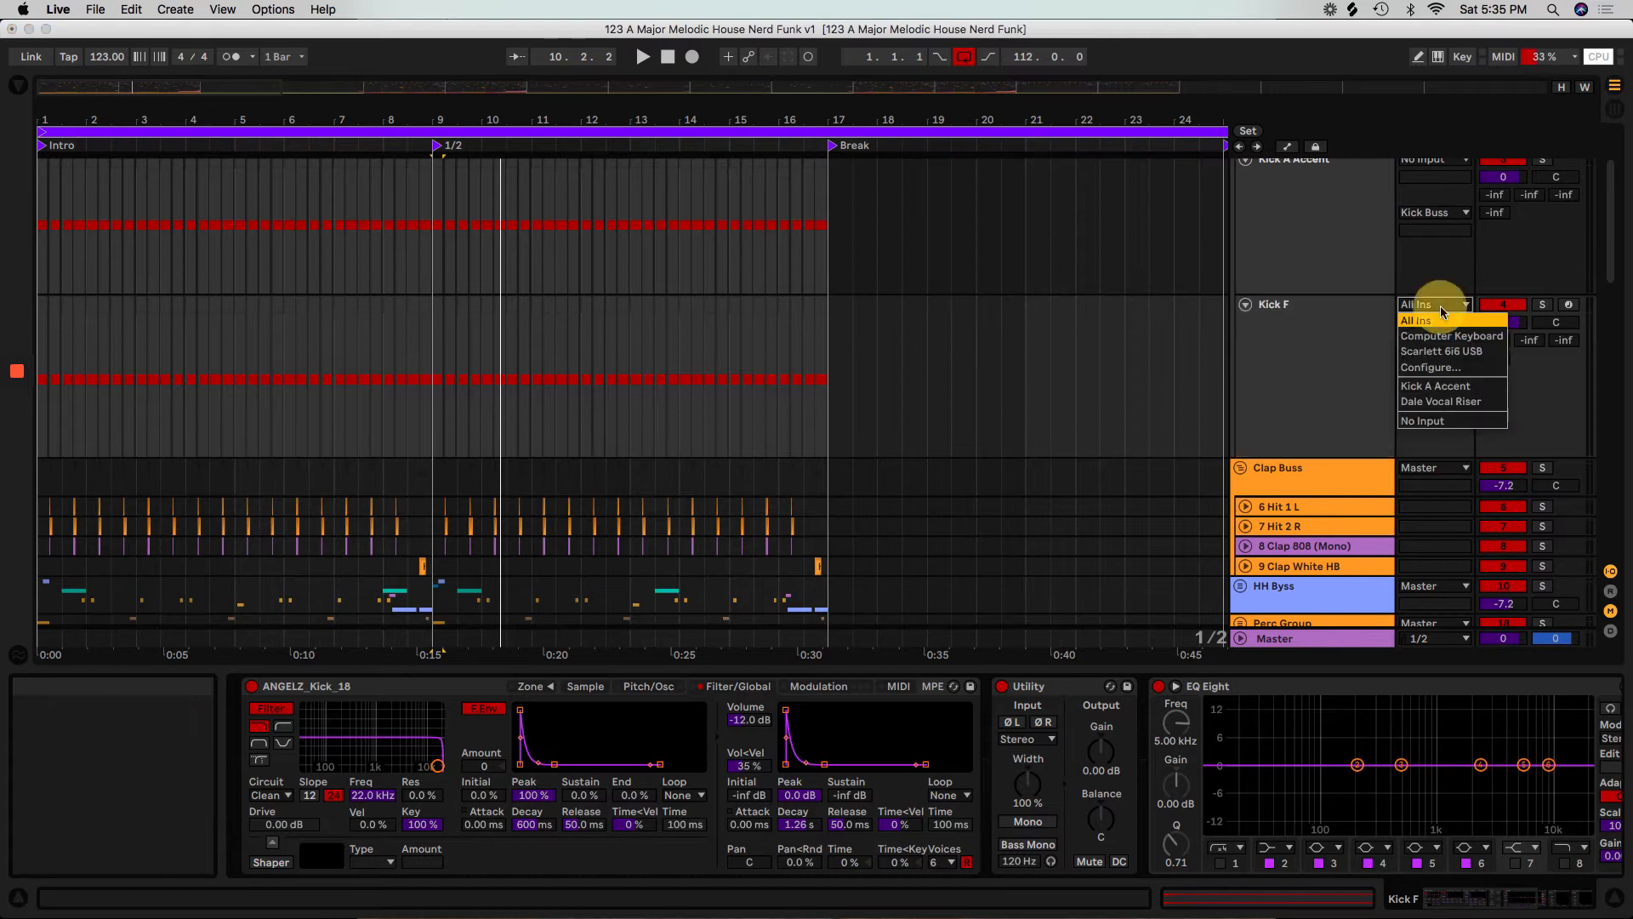
pyautogui.click(1422, 421)
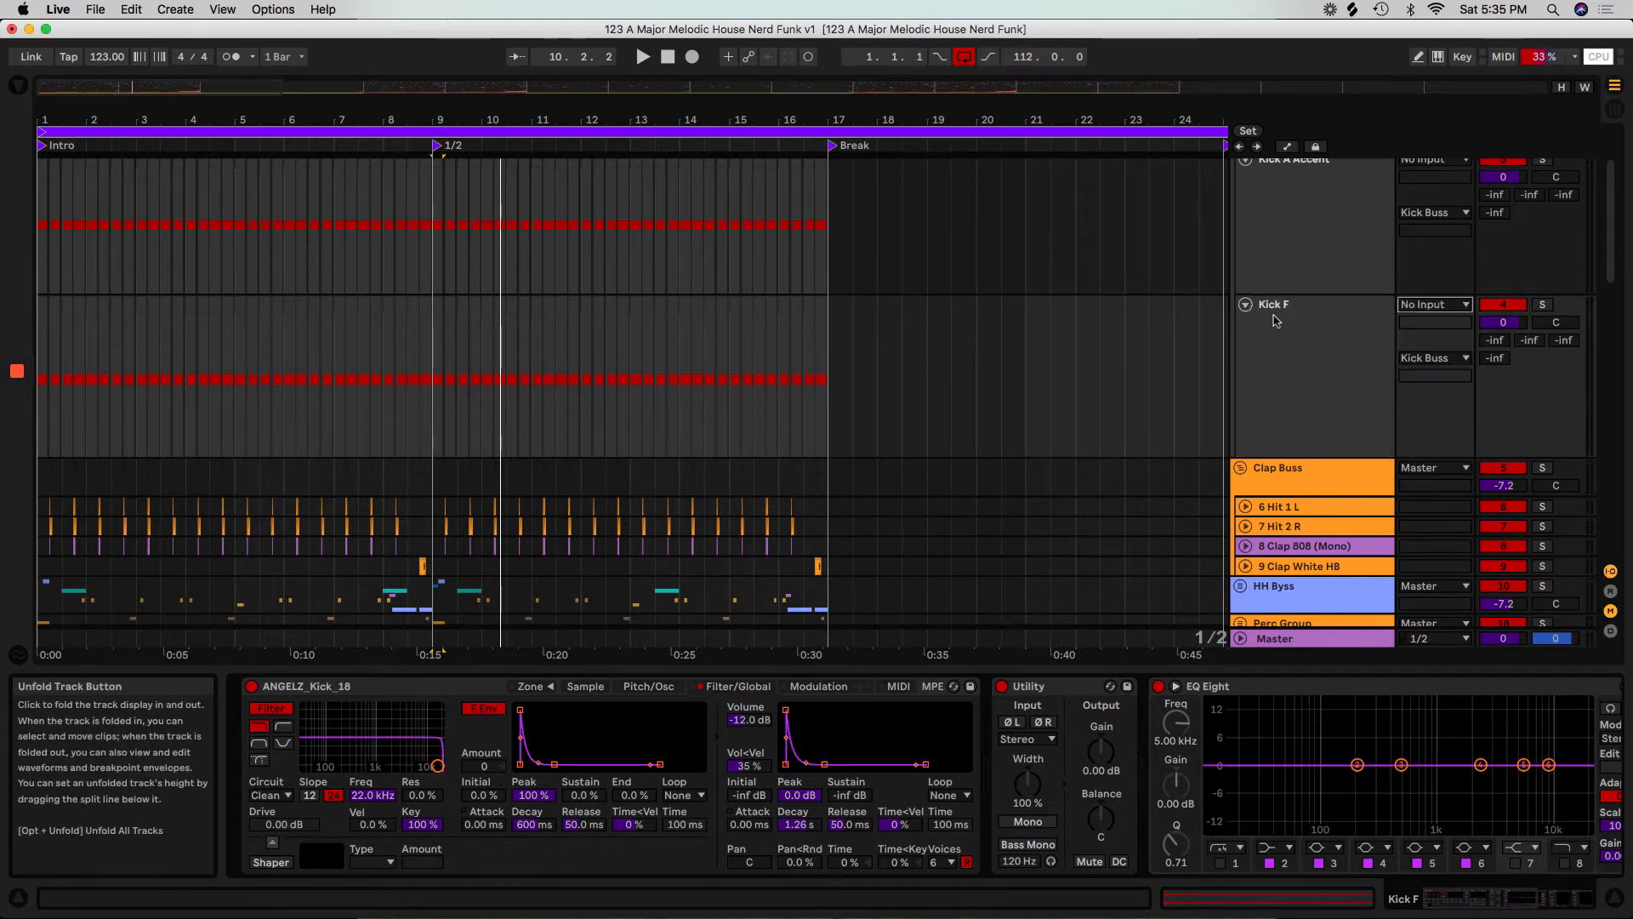
# Select all tracks and fold them together with their groups into a compact overview.
pyautogui.click(1326, 371)
pyautogui.press('super+a')
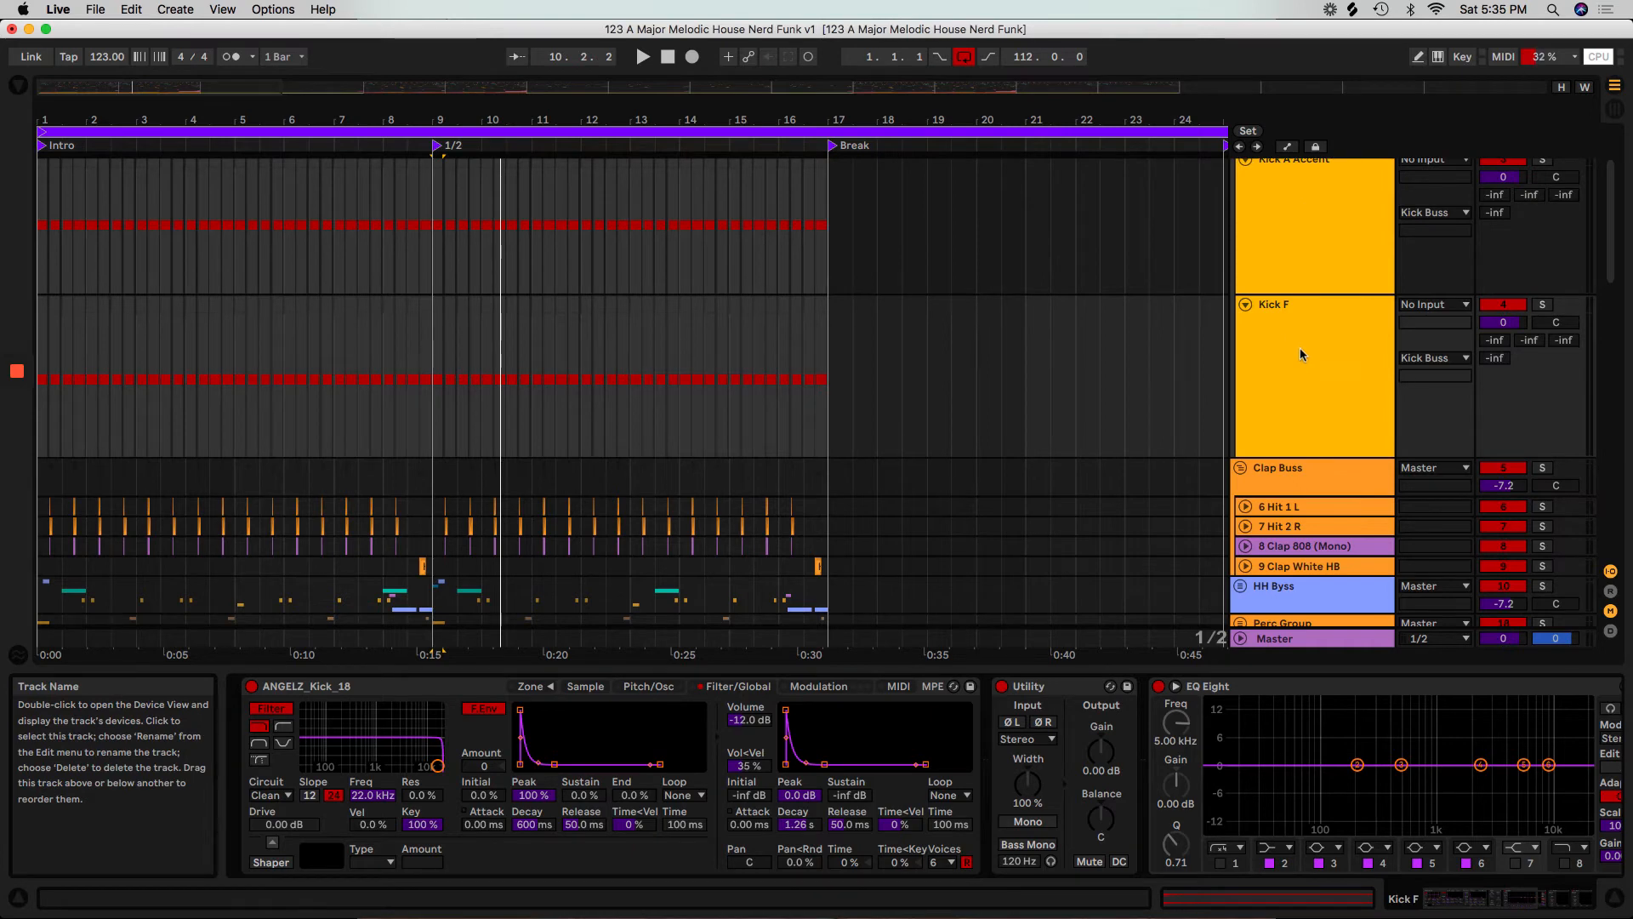
pyautogui.press('u')
pyautogui.click(1264, 330)
pyautogui.press('super+a')
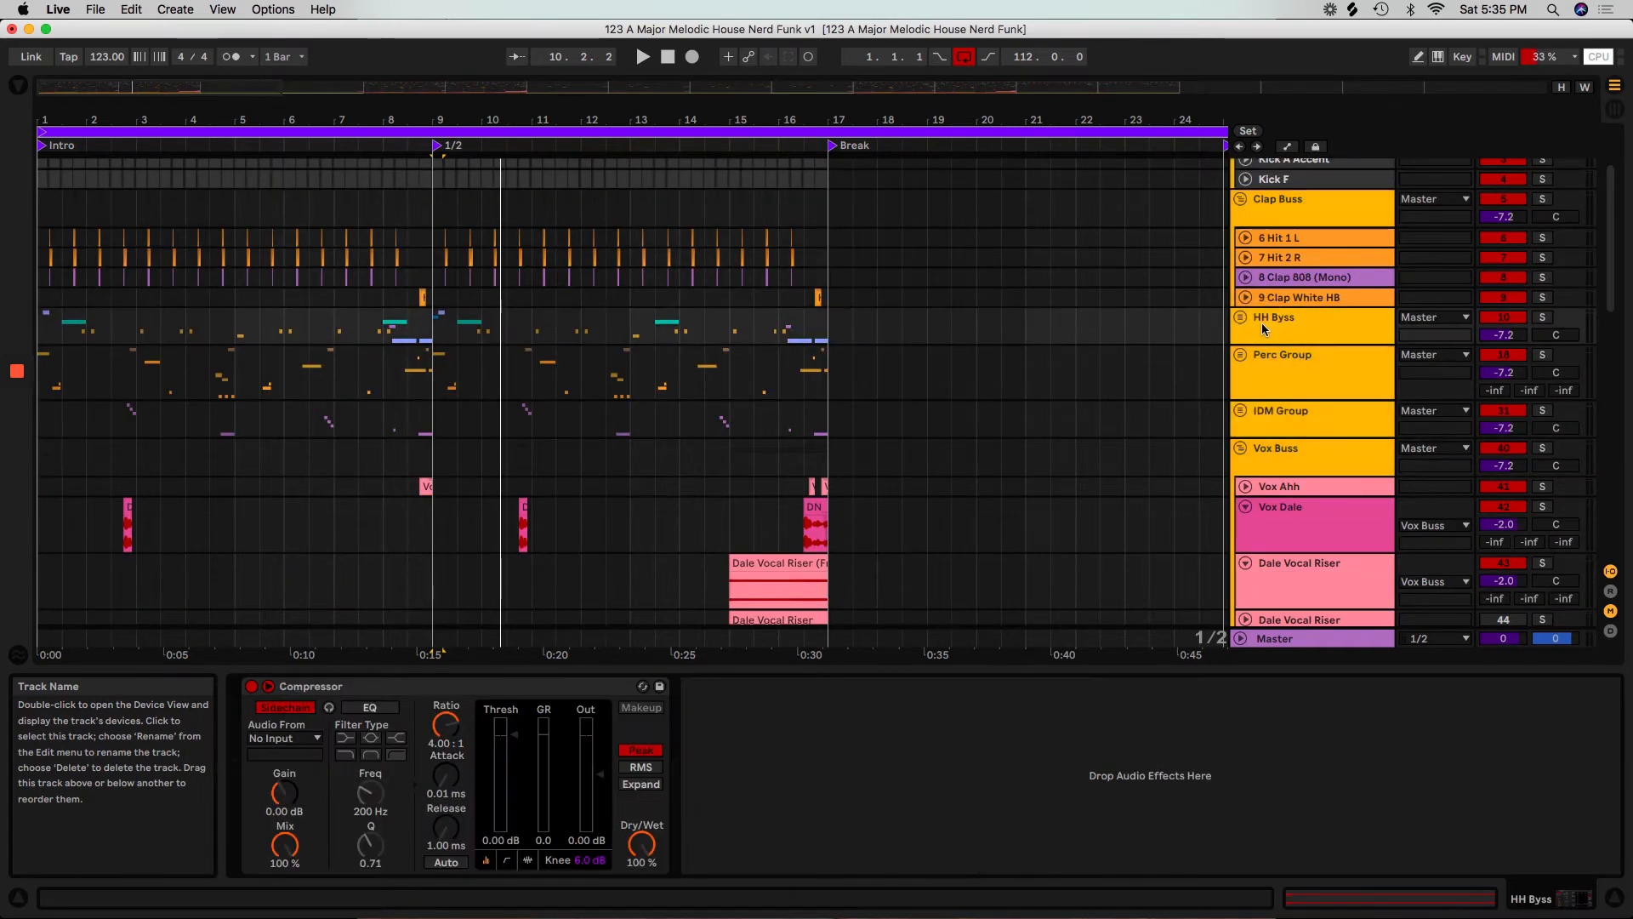
pyautogui.press('u')
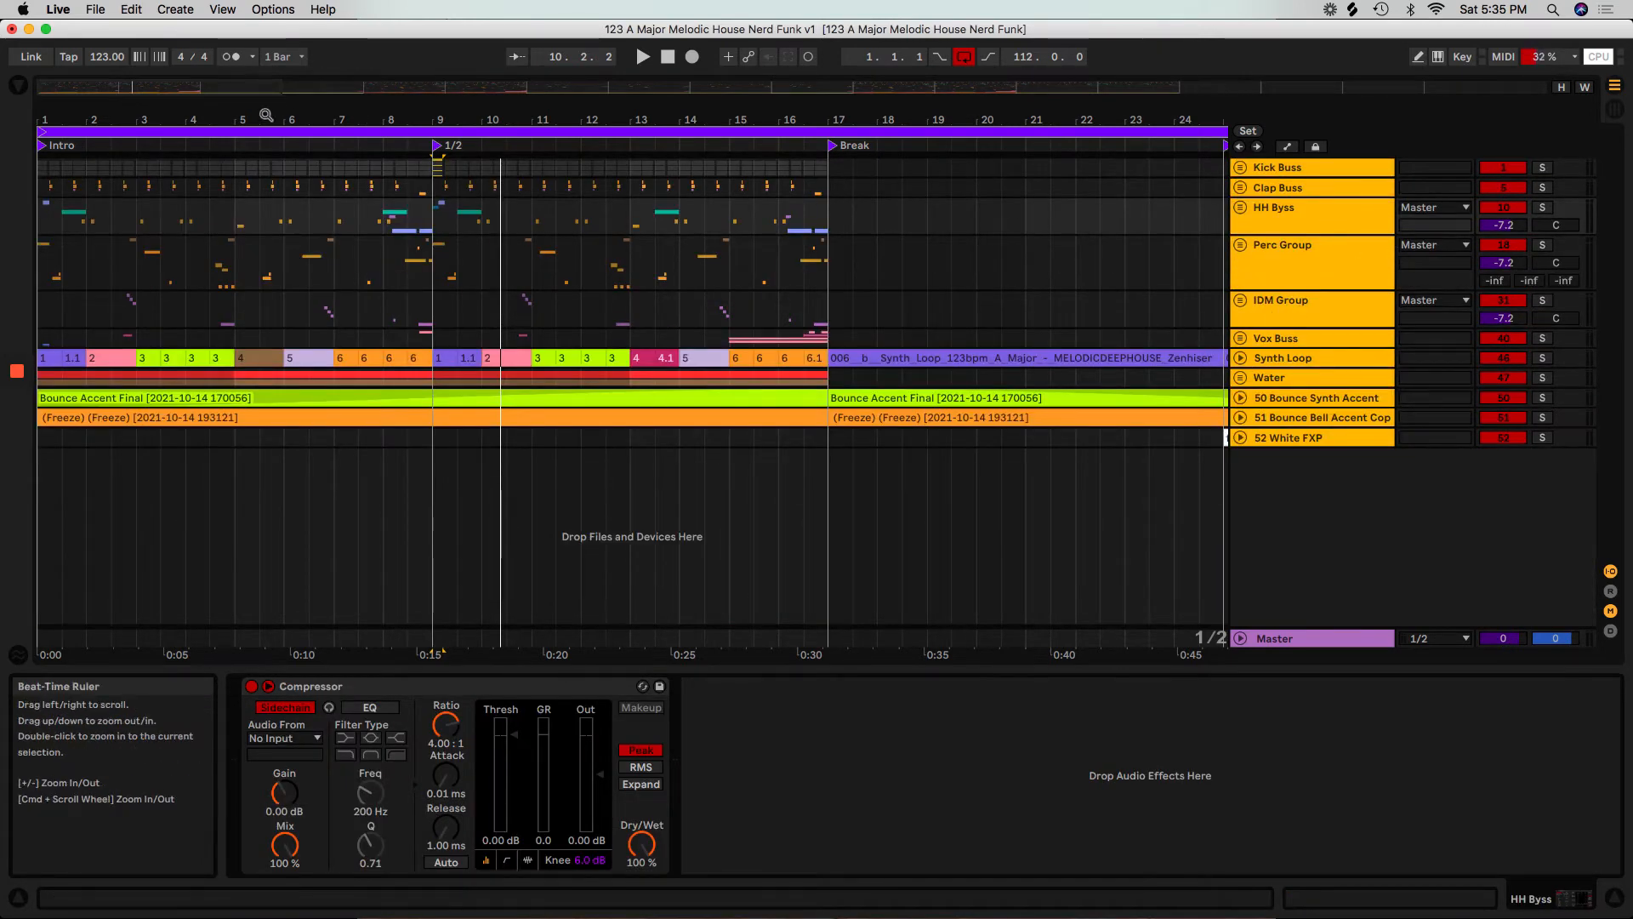
# Play the whole arrangement from the beginning and show the Master track's device chain.
pyautogui.moveTo(350, 118); pyautogui.dragTo(347, 103)
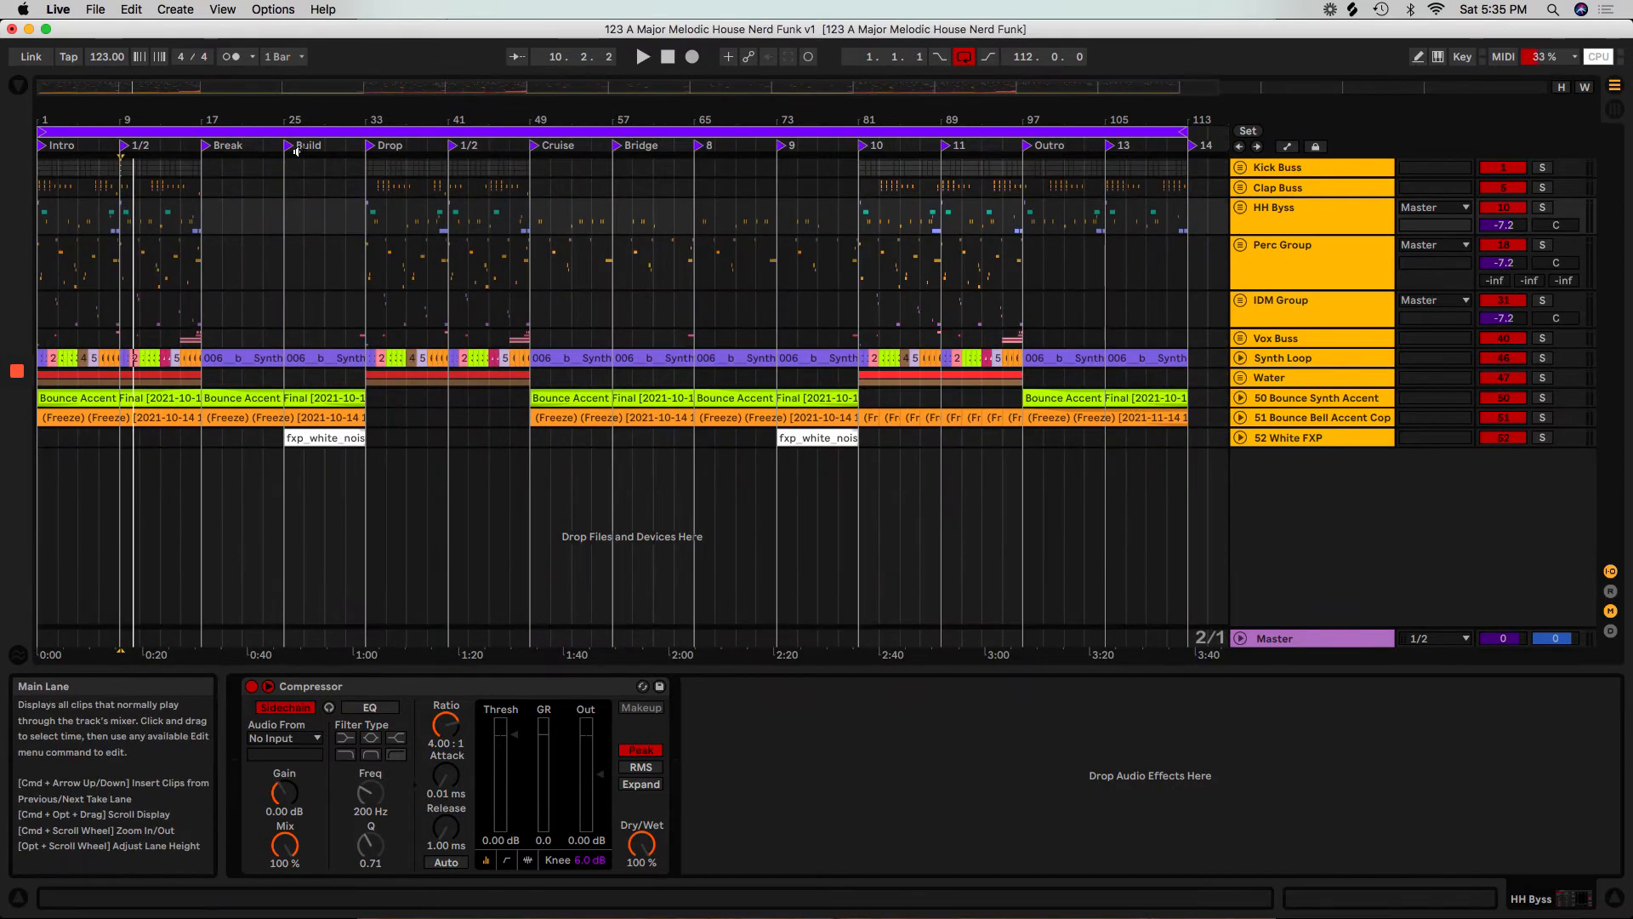
pyautogui.click(675, 60)
pyautogui.click(639, 57)
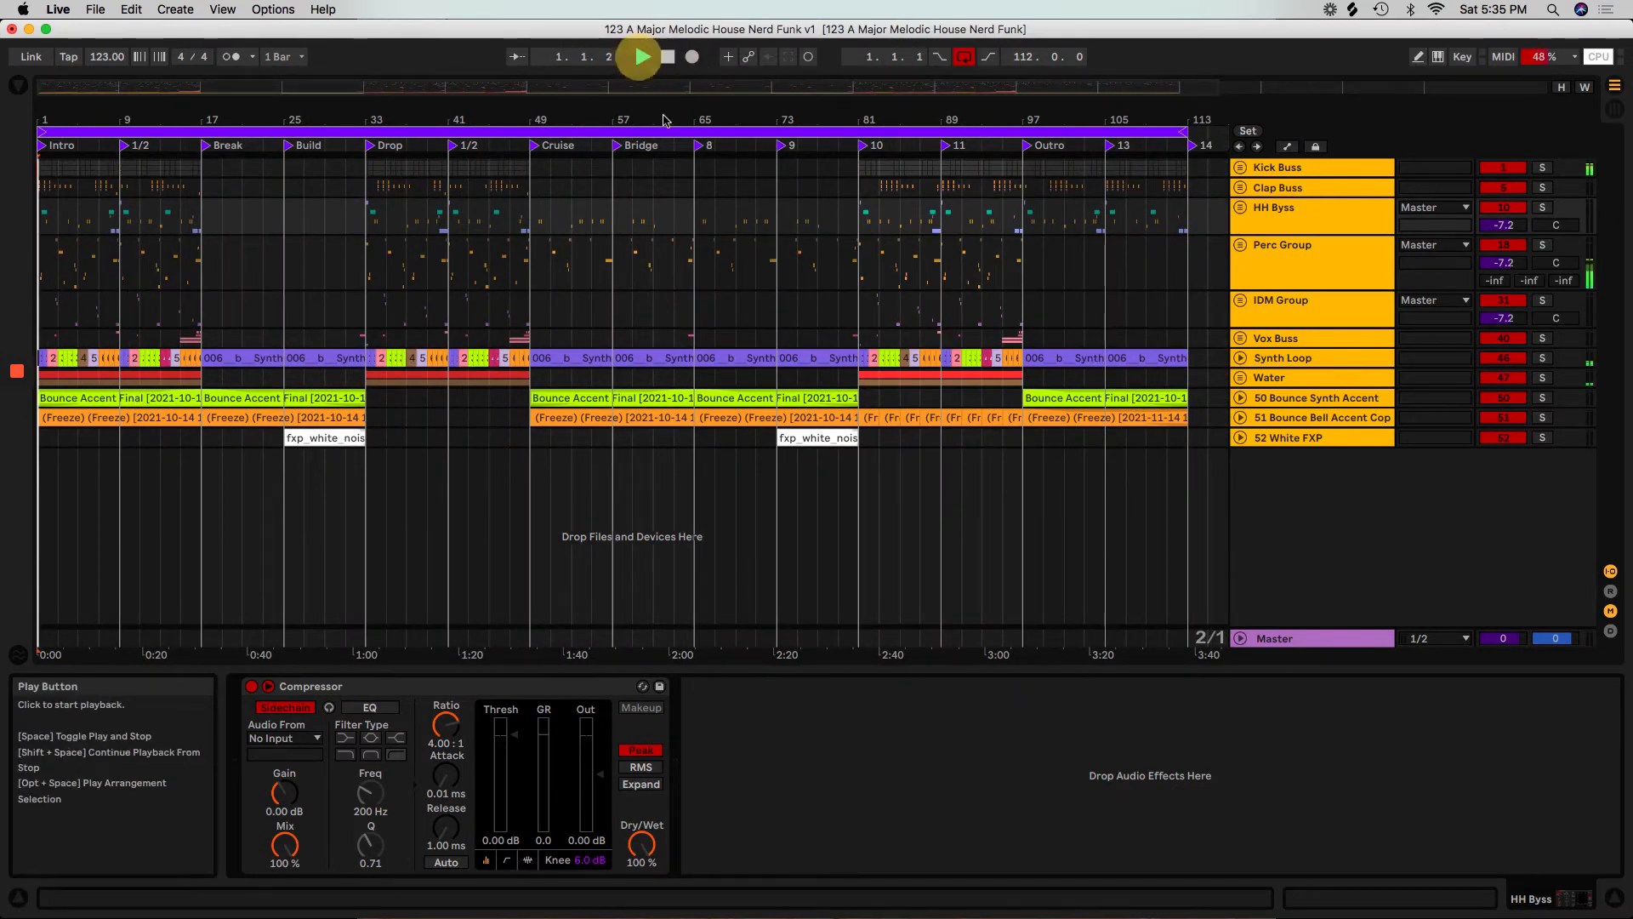
pyautogui.click(1299, 640)
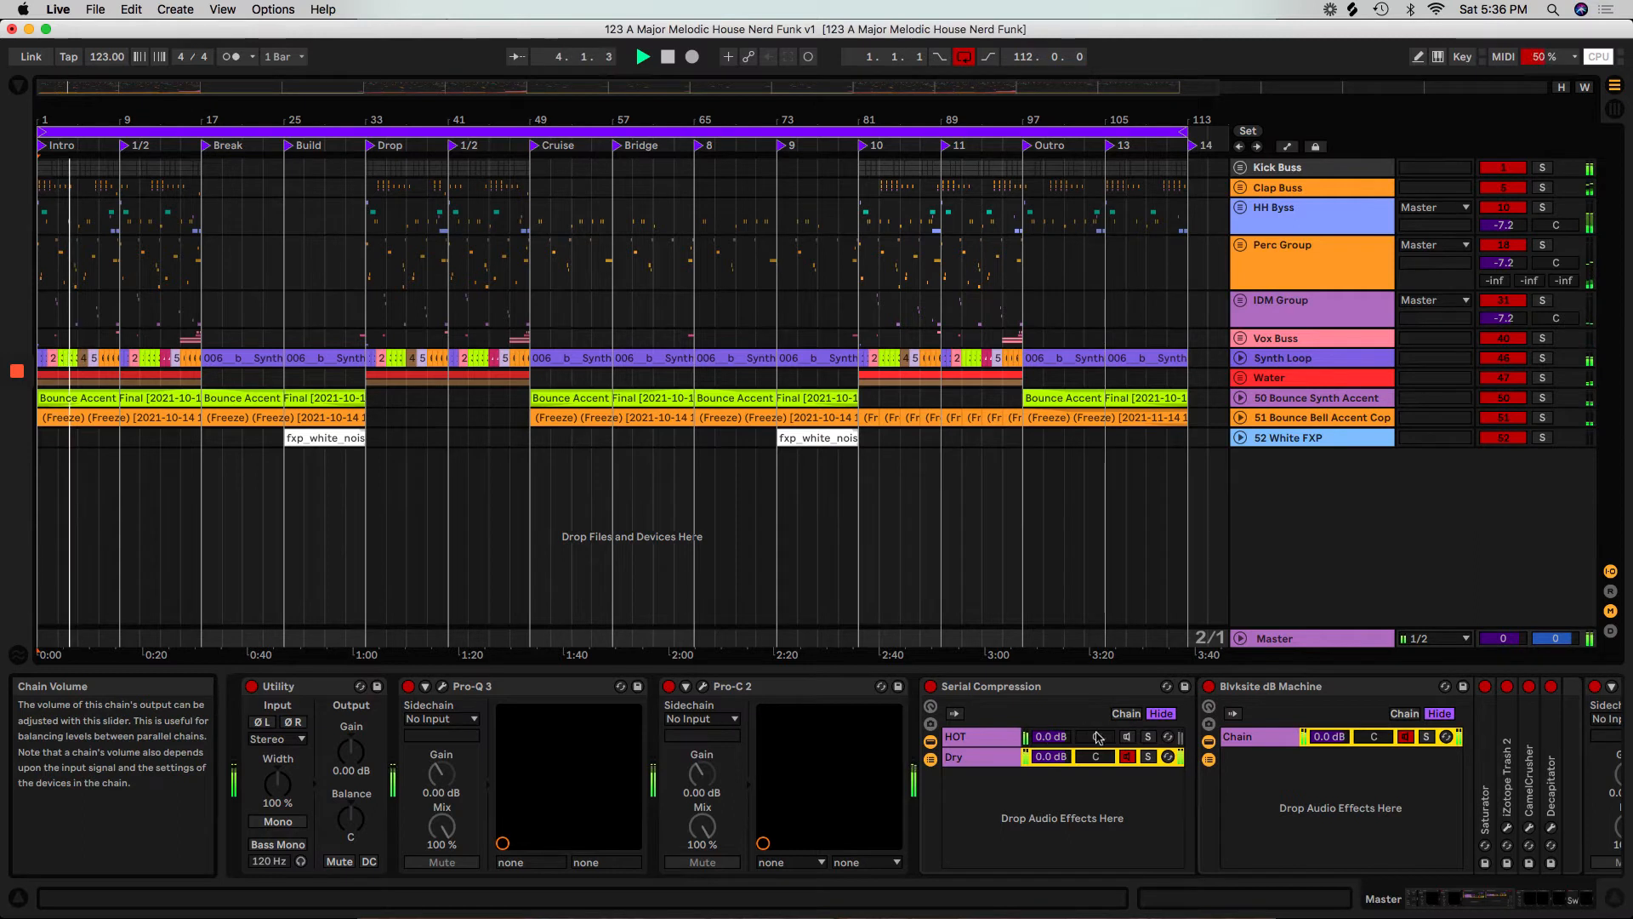
# Examine the Master device chain during playback, including the HOT and Dry chains of the Serial Compression rack.
pyautogui.click(1583, 899)
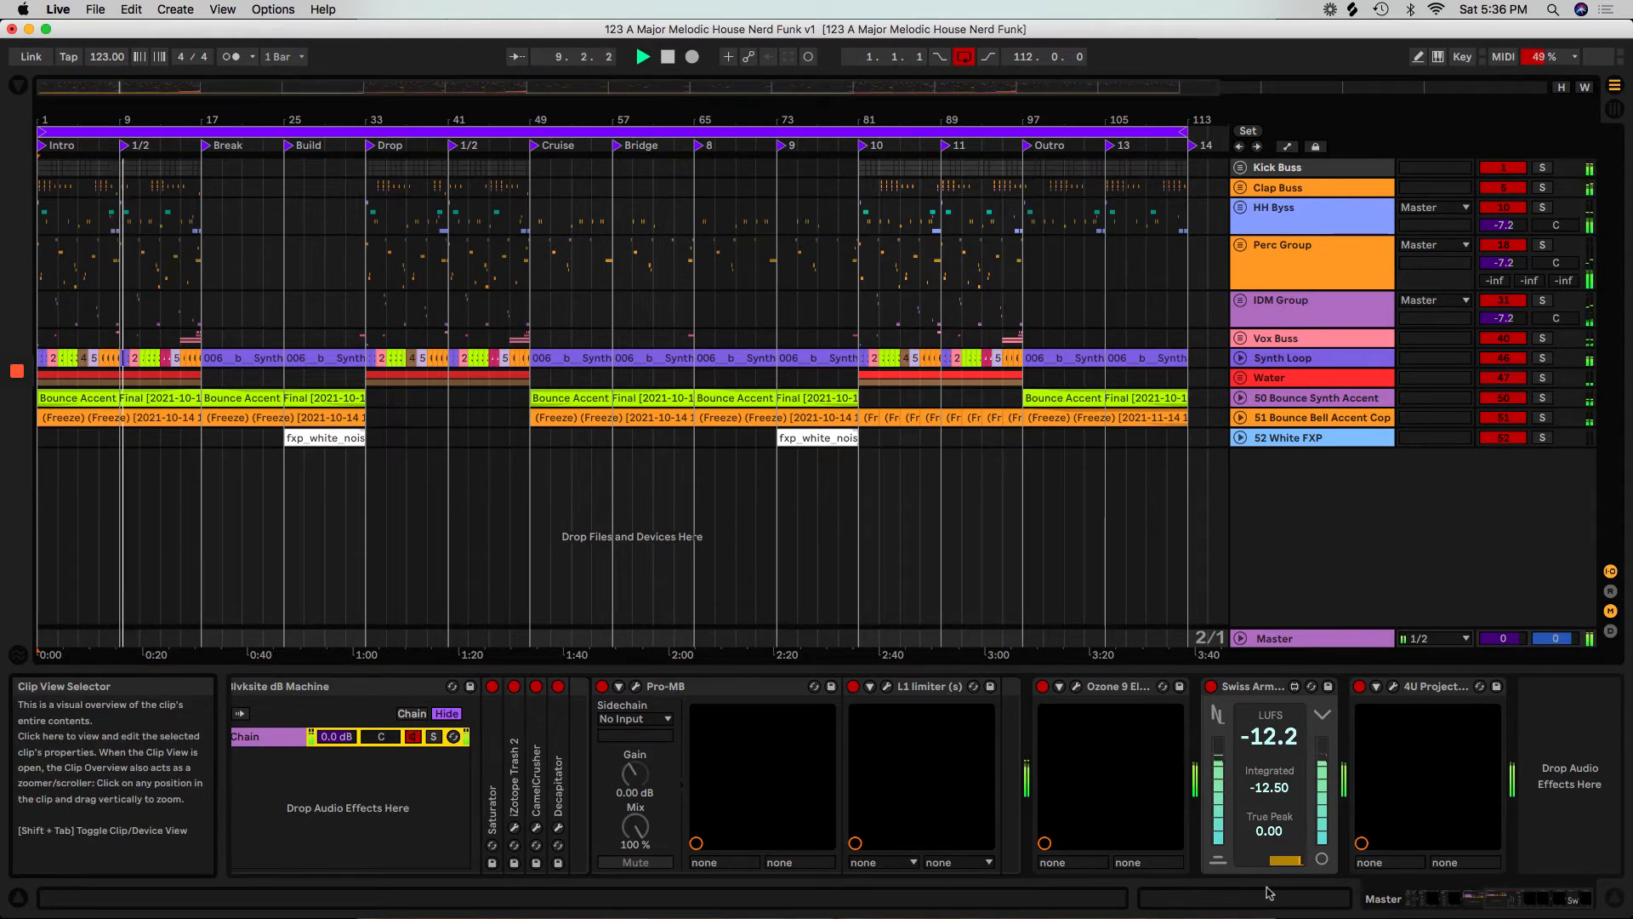
pyautogui.moveTo(1590, 897); pyautogui.dragTo(1505, 904)
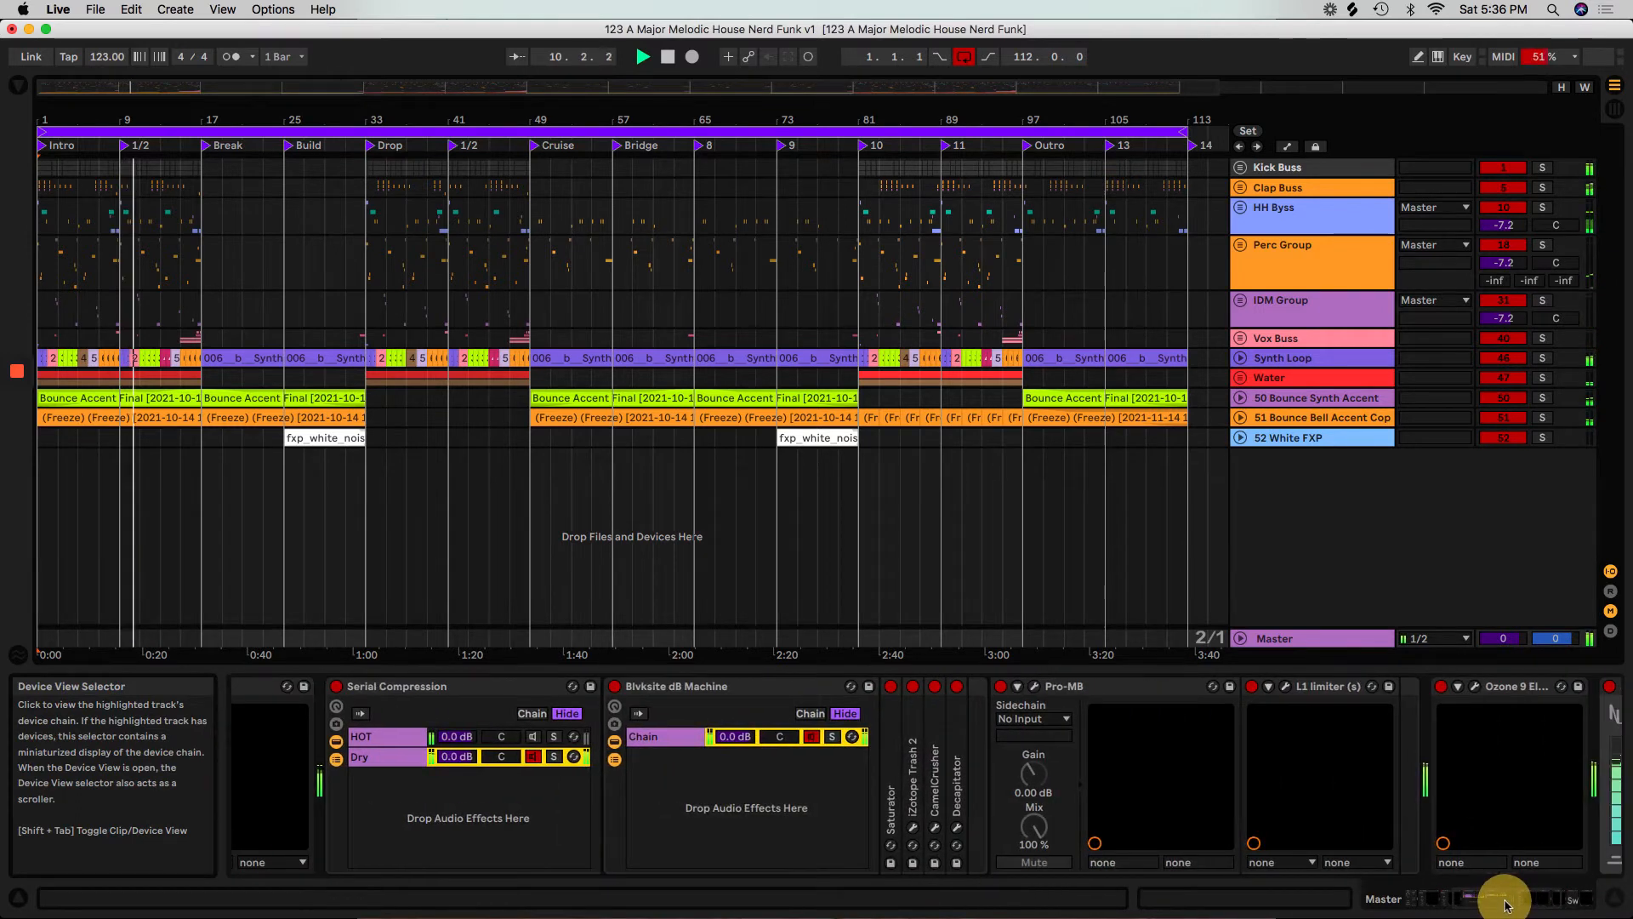
pyautogui.click(458, 738)
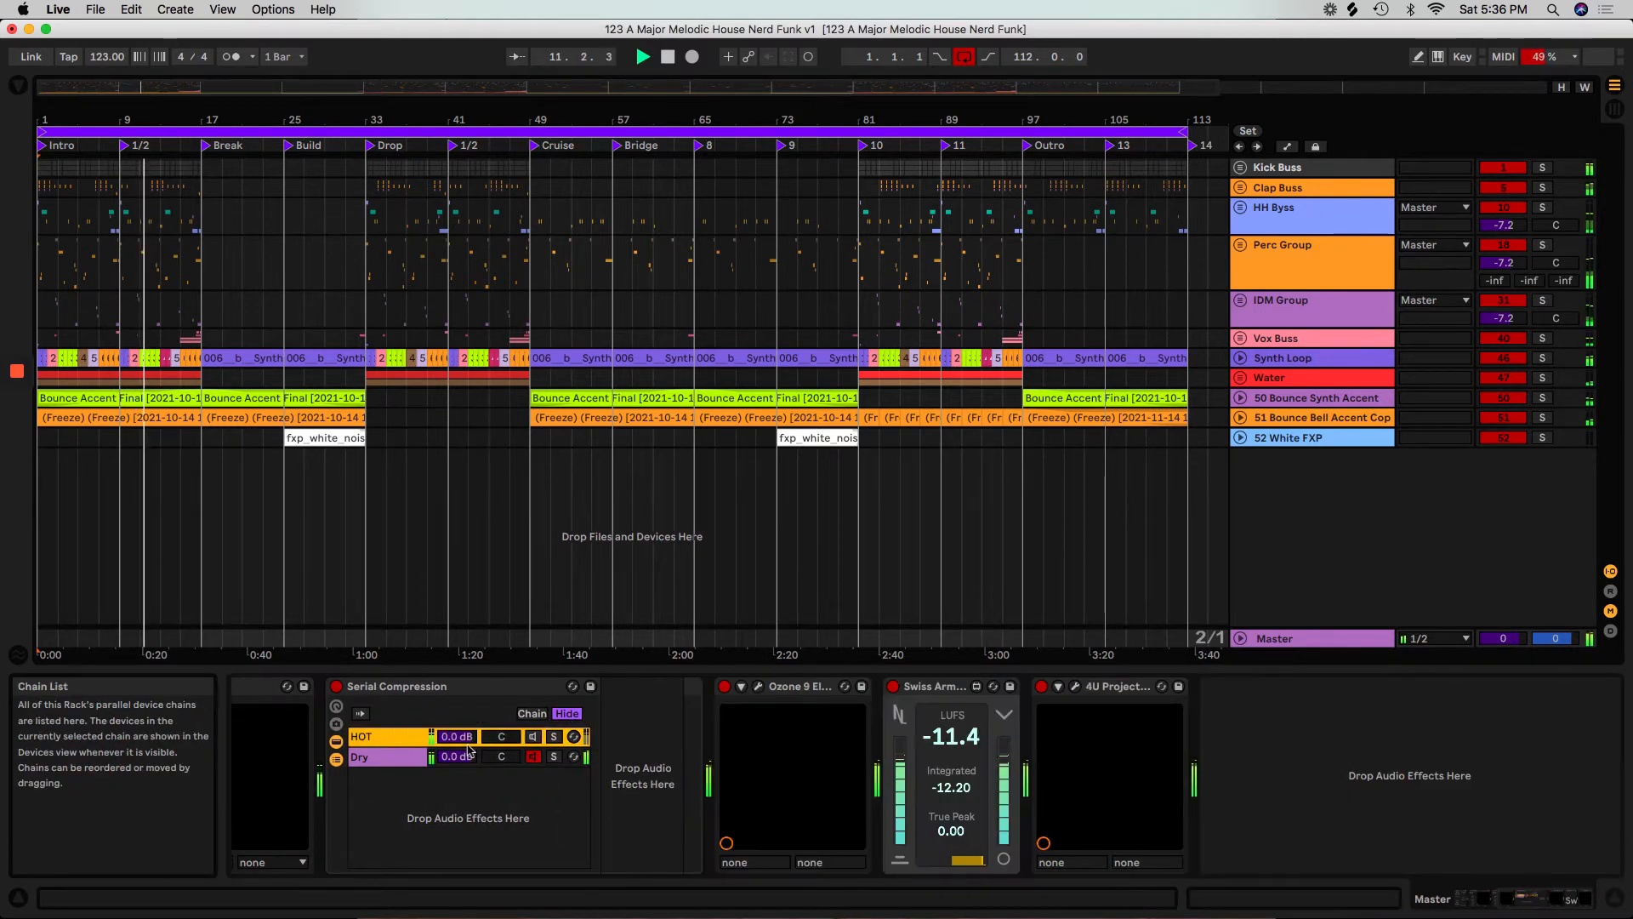
pyautogui.click(385, 756)
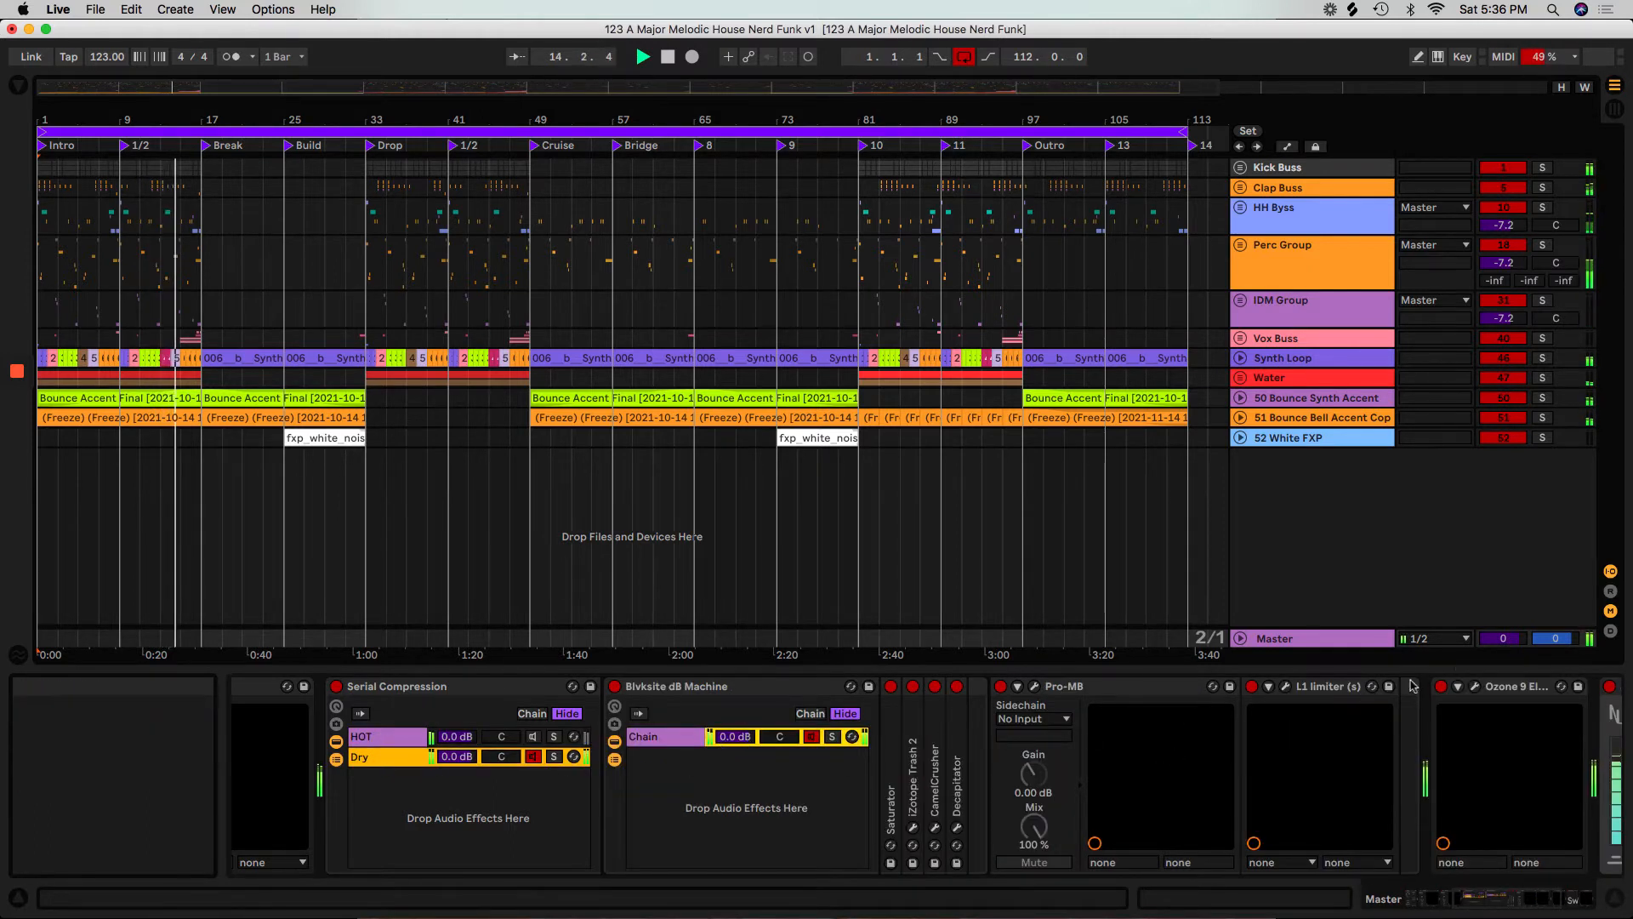
pyautogui.hscroll(3, 1460, 819)
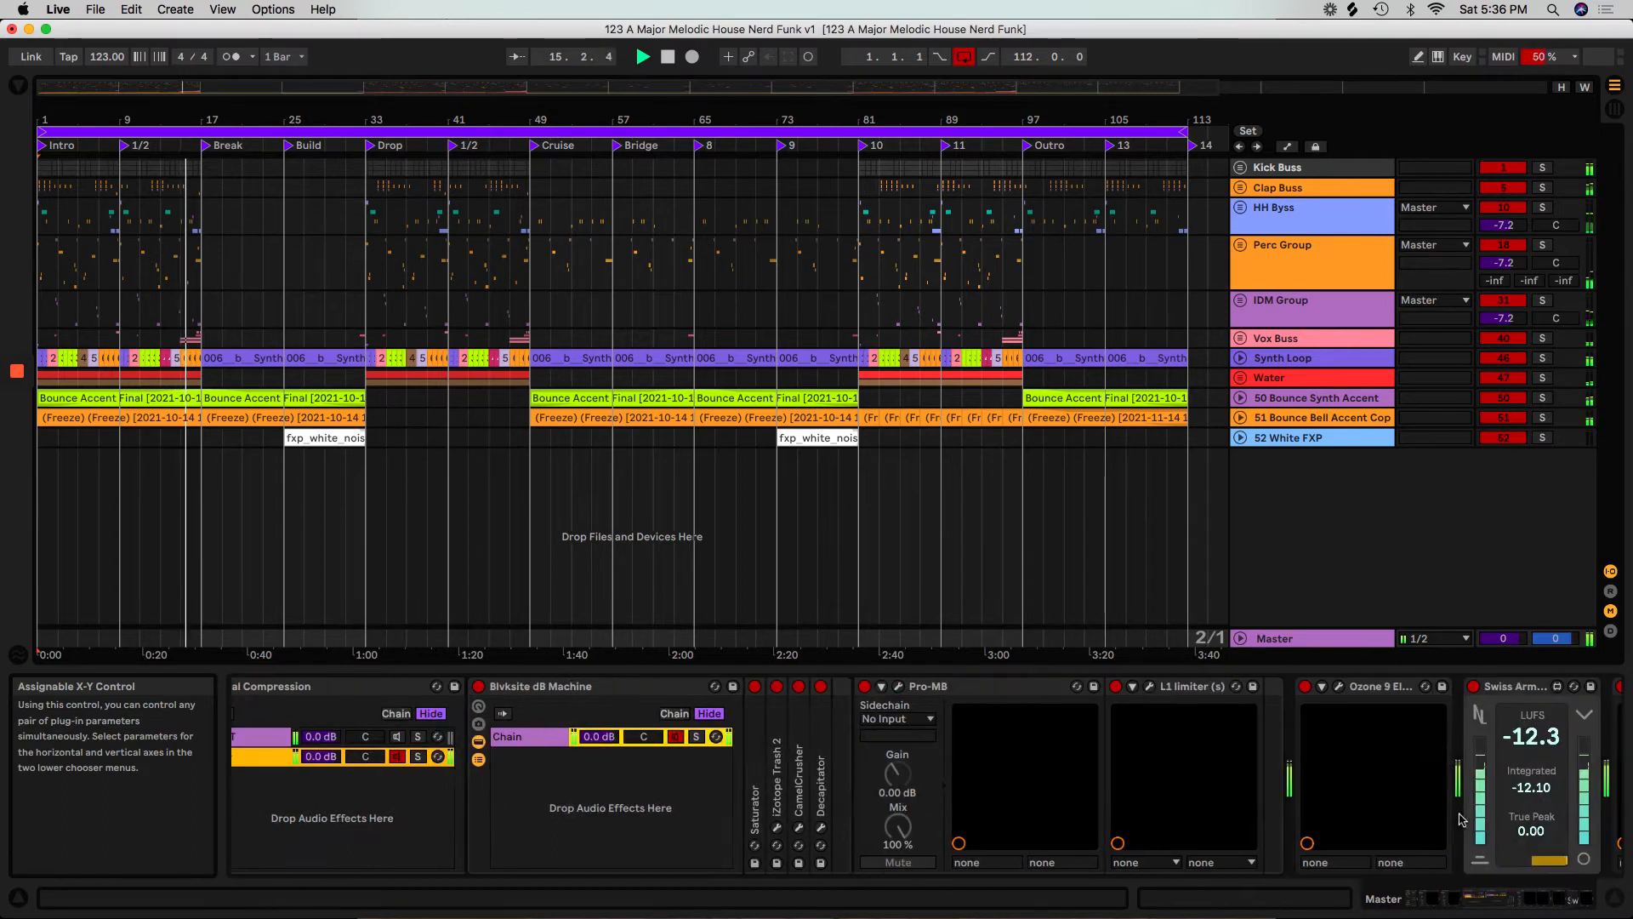
pyautogui.hscroll(6, 1459, 819)
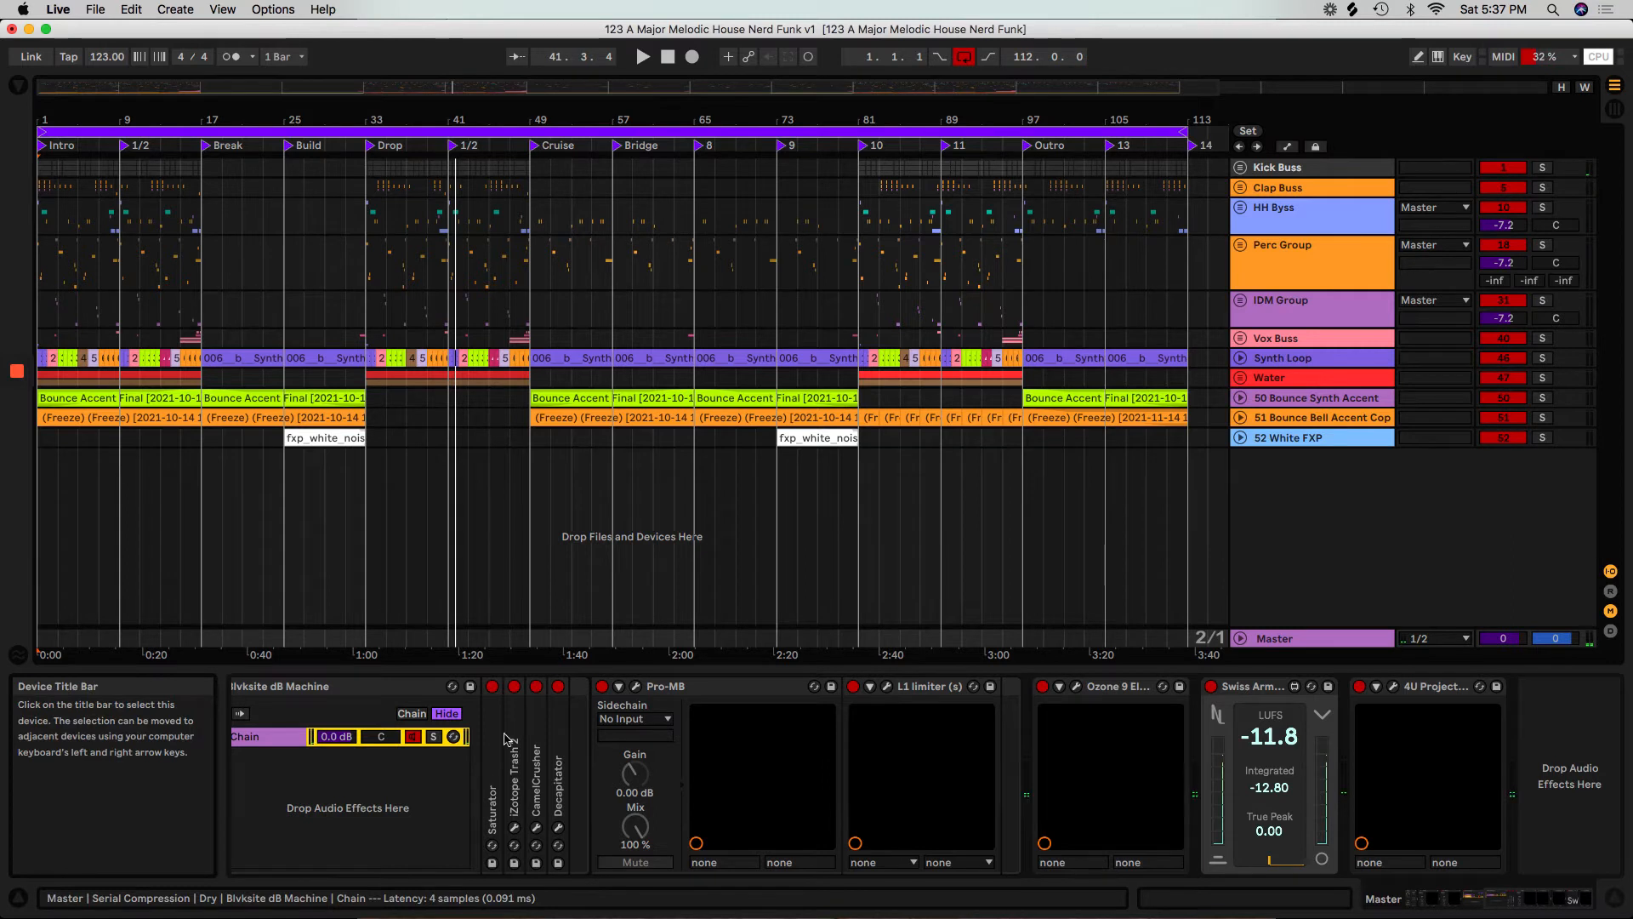
# Inspect the Pro-MB window with brief playback from the start, and check the L1 limiter's settings.
pyautogui.click(336, 694)
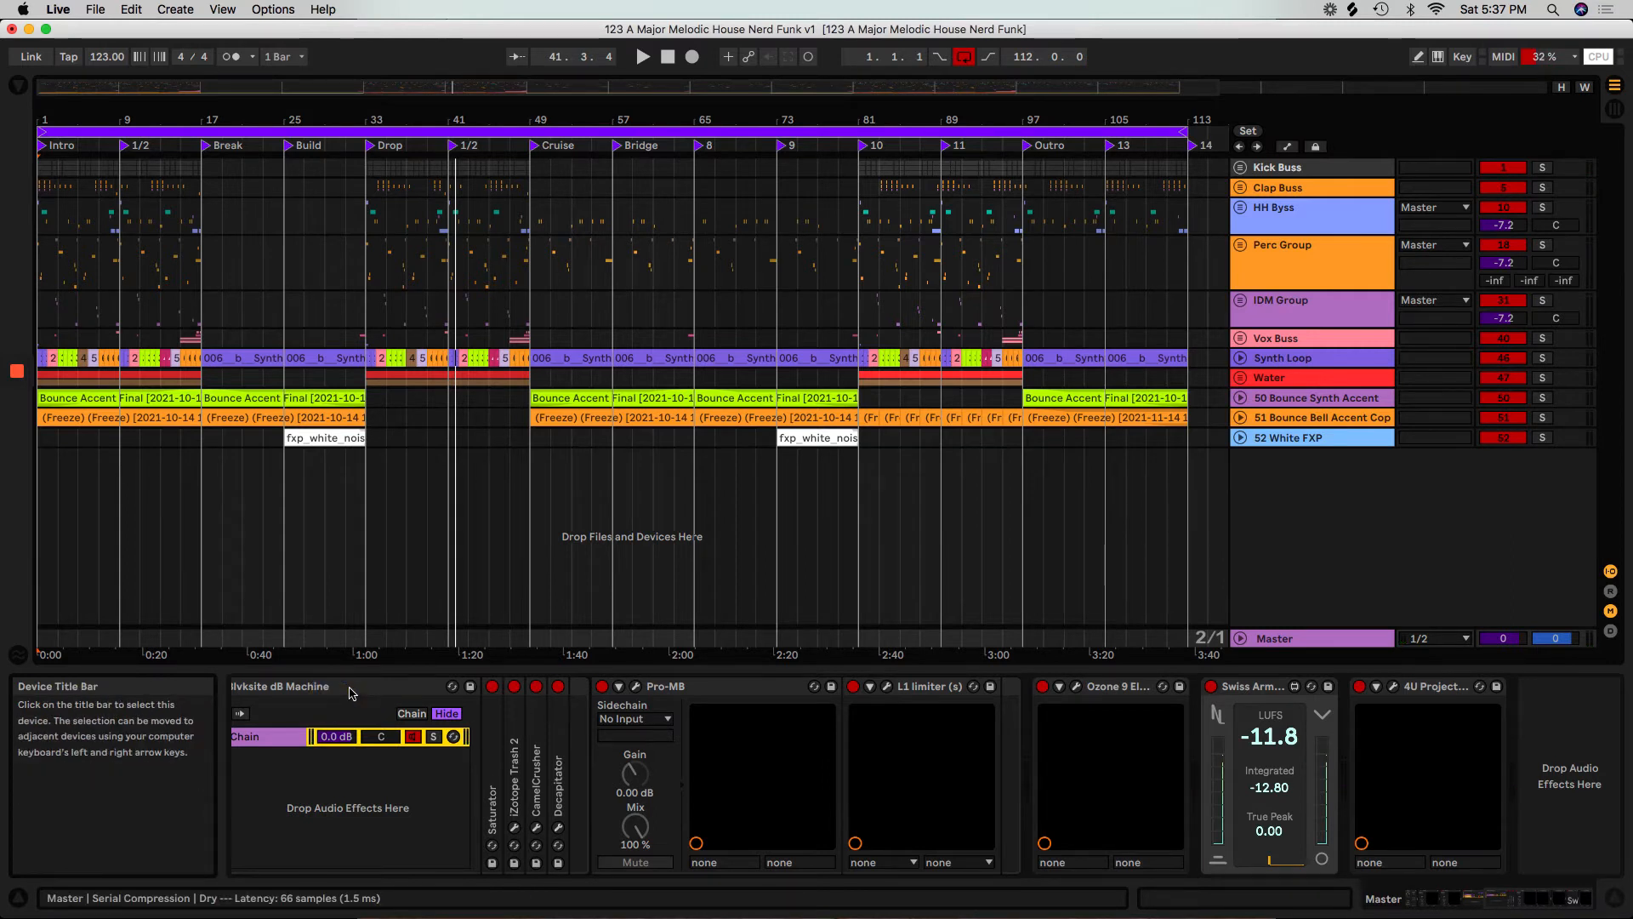
pyautogui.click(637, 687)
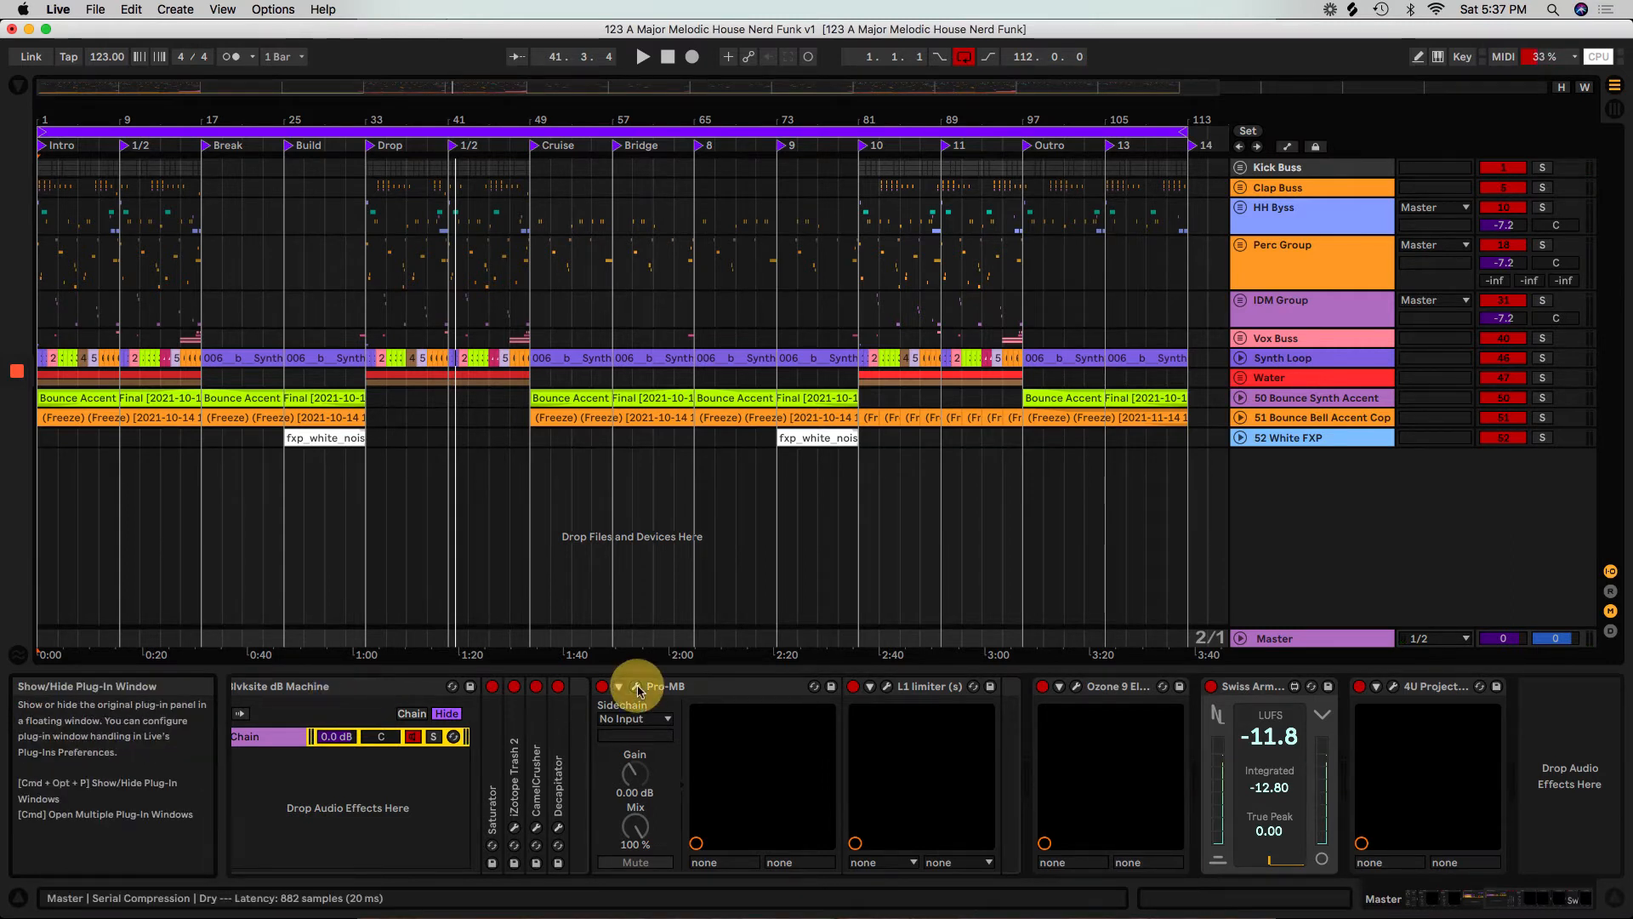
pyautogui.press('space')
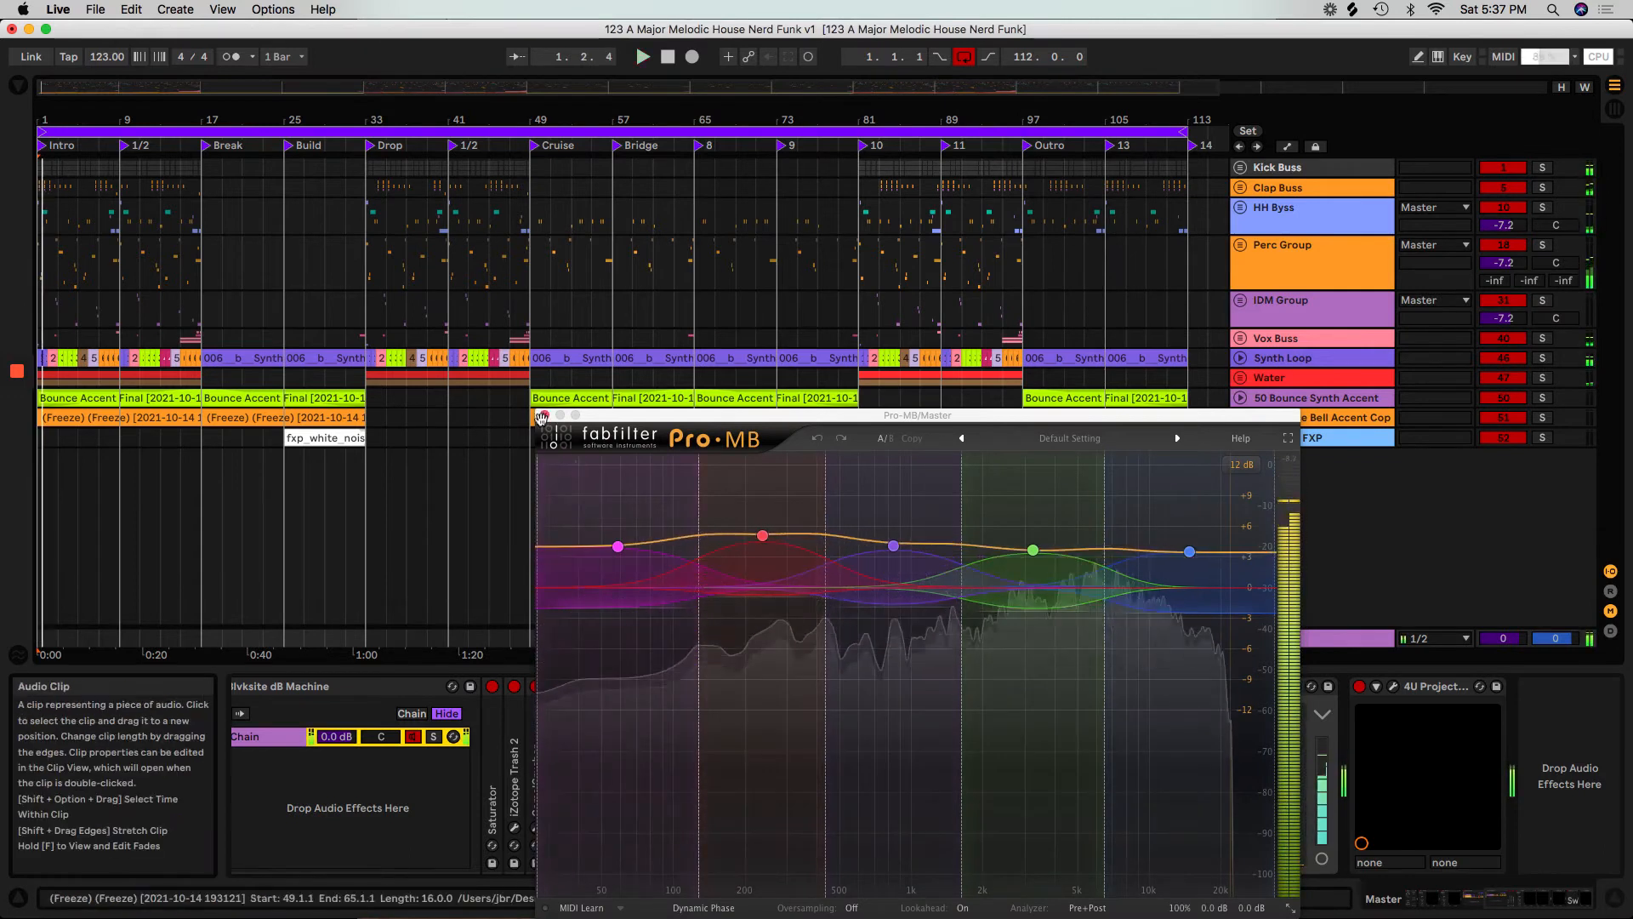
pyautogui.click(541, 416)
pyautogui.click(889, 688)
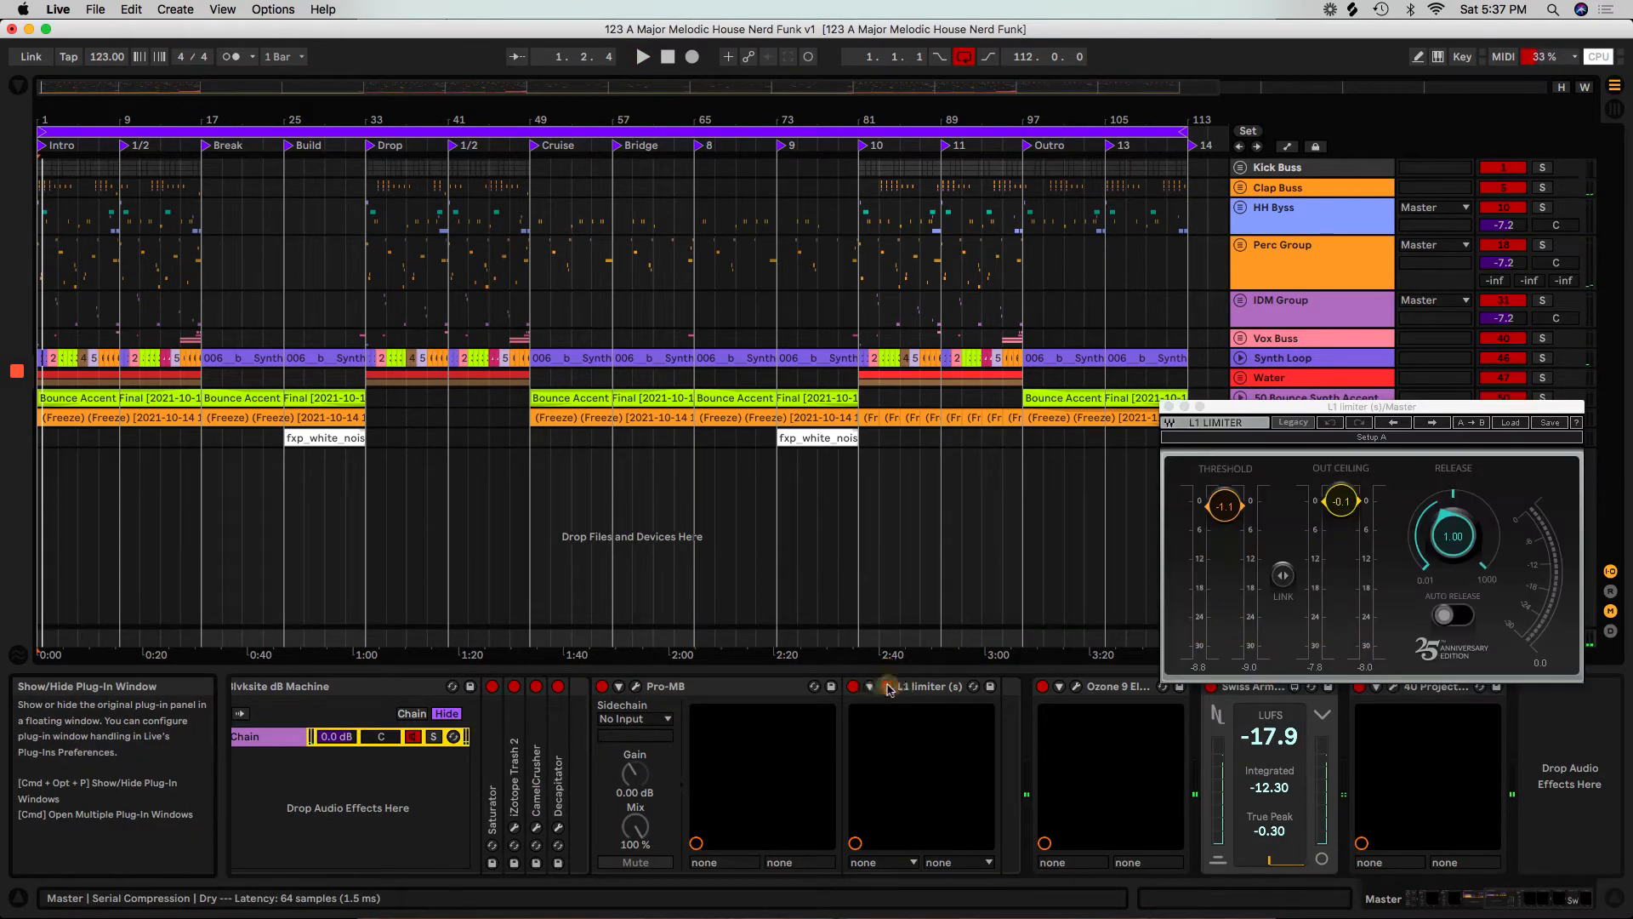
pyautogui.click(1169, 407)
# Move Ozone 9 Elements into the Serial Compression rack's Dry chain, directly after the L1 limiter.
pyautogui.click(1025, 707)
pyautogui.moveTo(1022, 703); pyautogui.dragTo(998, 704)
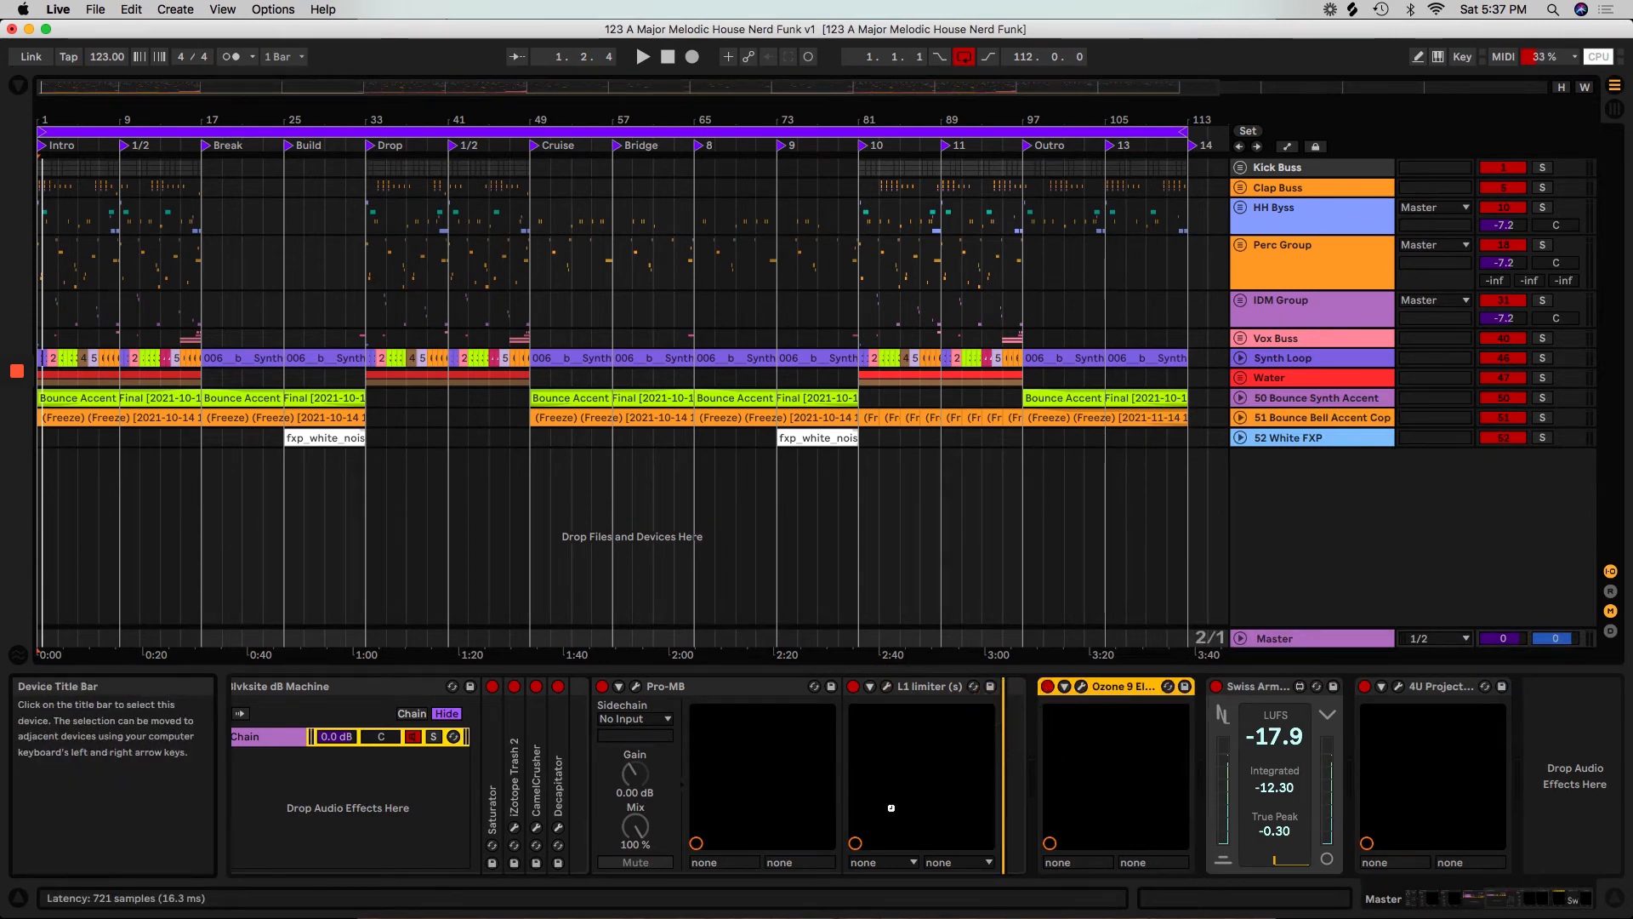
pyautogui.moveTo(891, 807); pyautogui.dragTo(875, 812)
# Delete the HOT chain from the Serial Compression rack.
pyautogui.hscroll(-5, 875, 811)
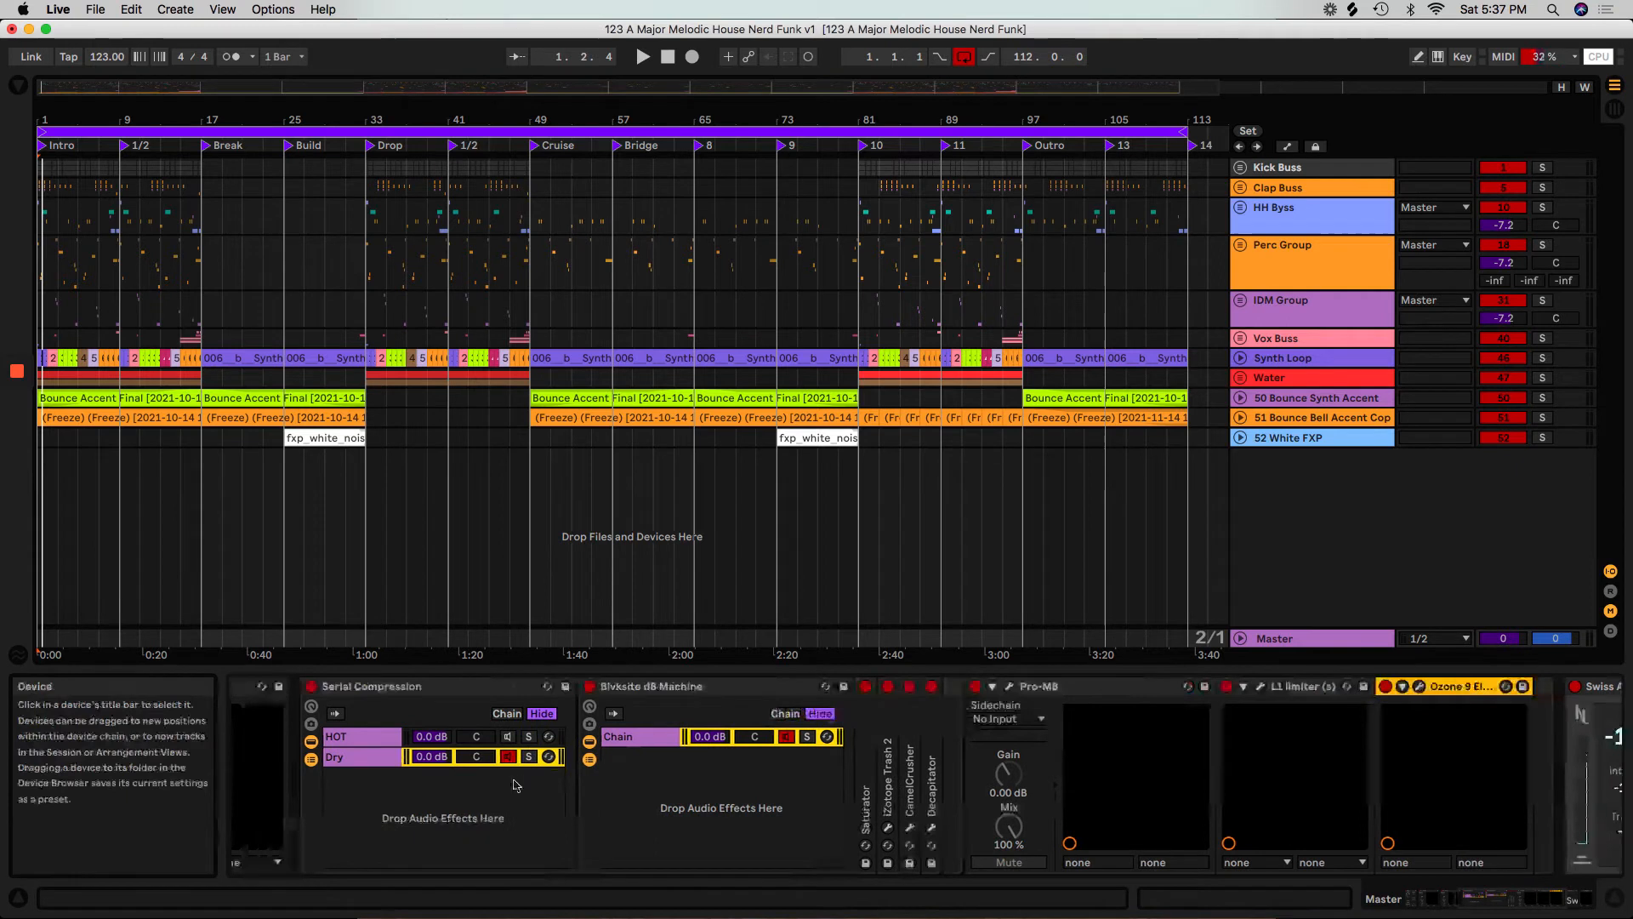
pyautogui.click(361, 736)
pyautogui.rightClick(360, 735)
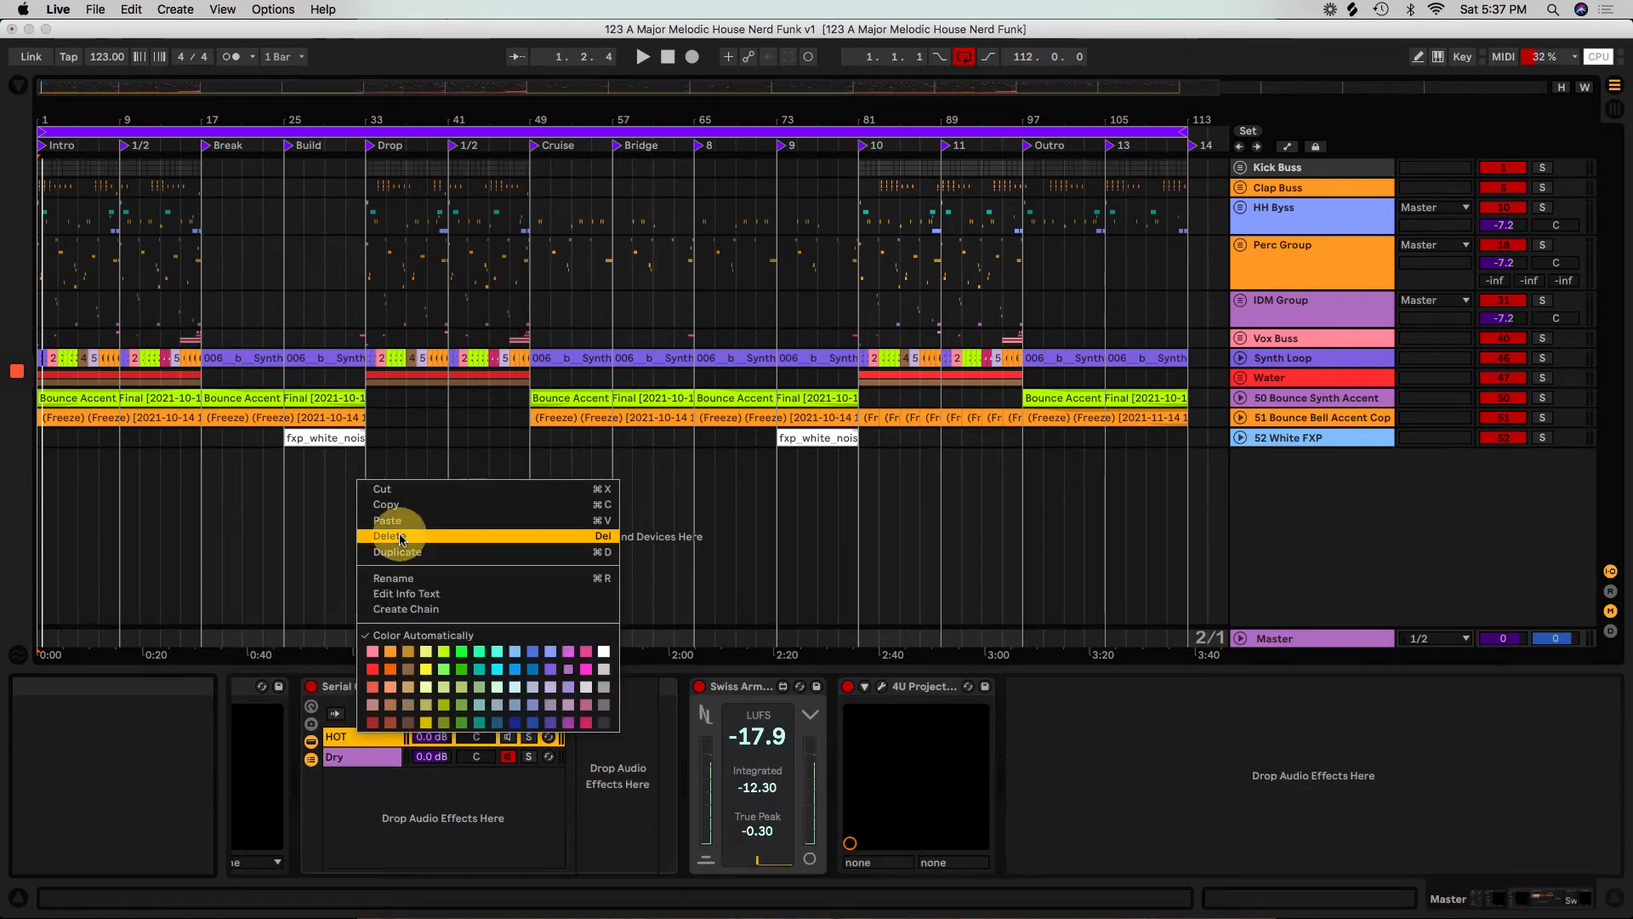
# Rename the Dry chain in Serial Compression to Master and the Blvksite dB Machine chain to Gain.
pyautogui.rightClick(352, 735)
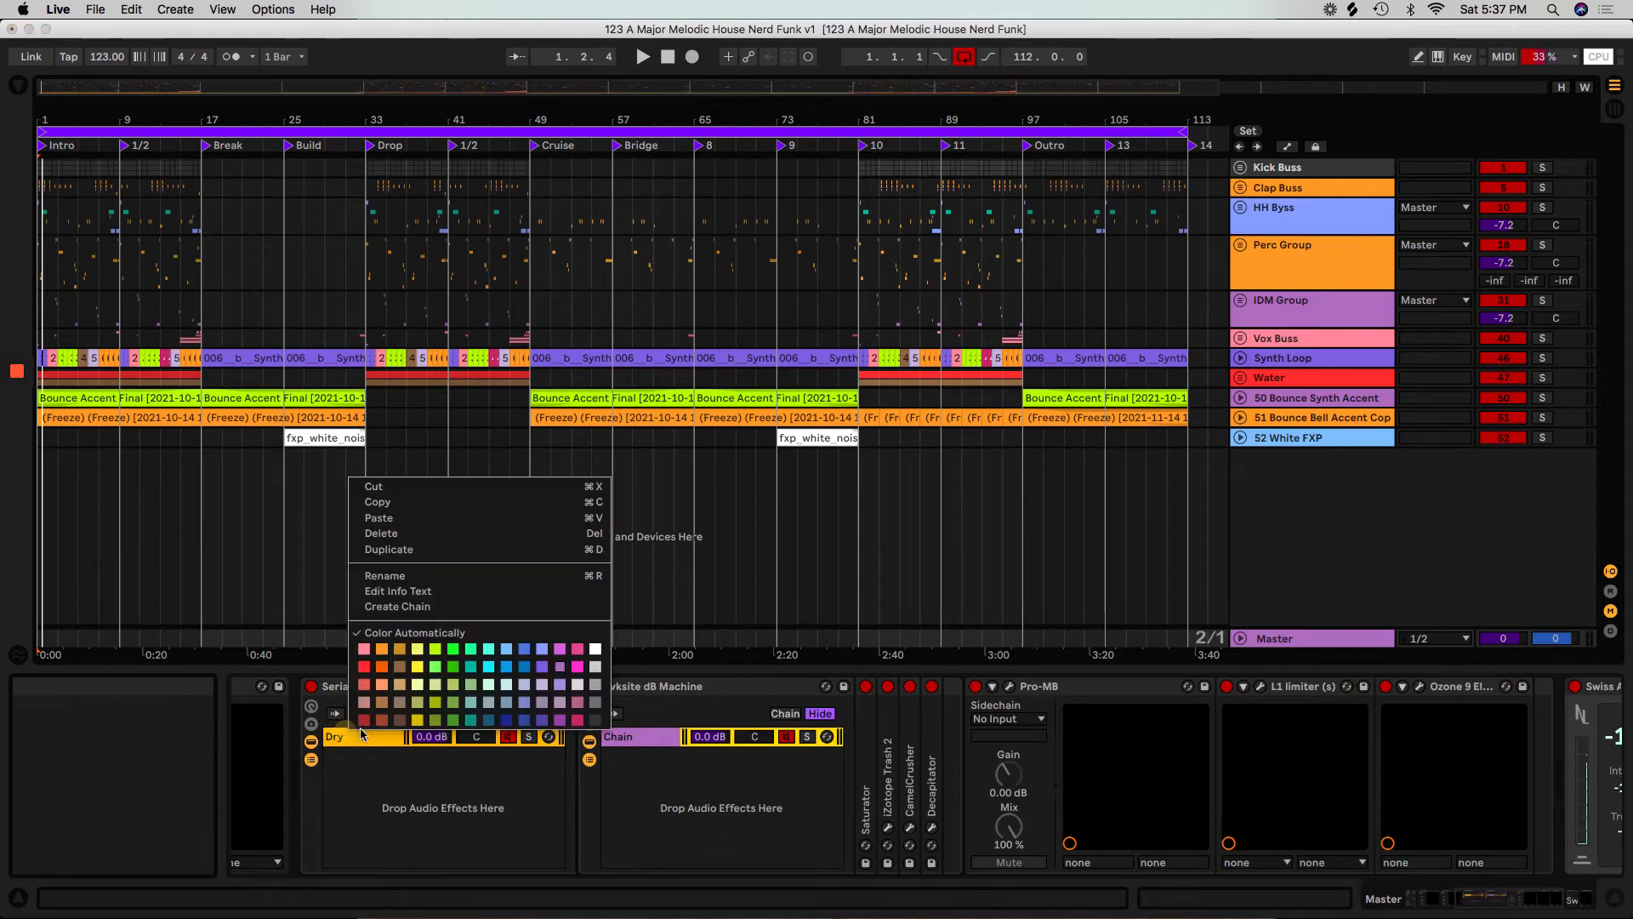
pyautogui.click(384, 578)
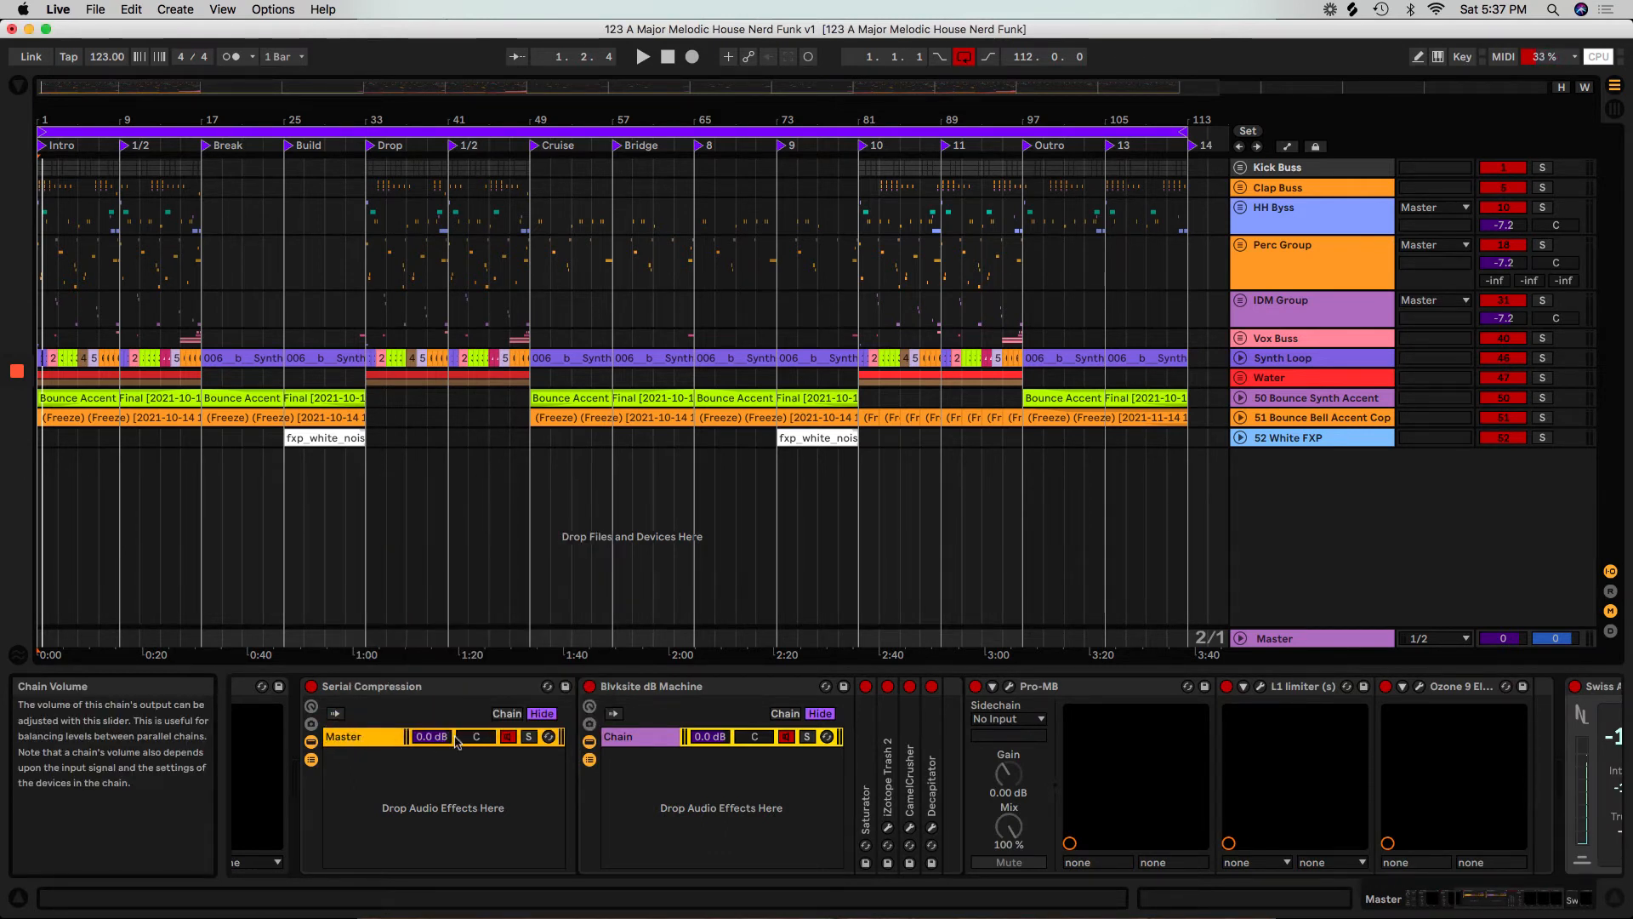
pyautogui.click(643, 739)
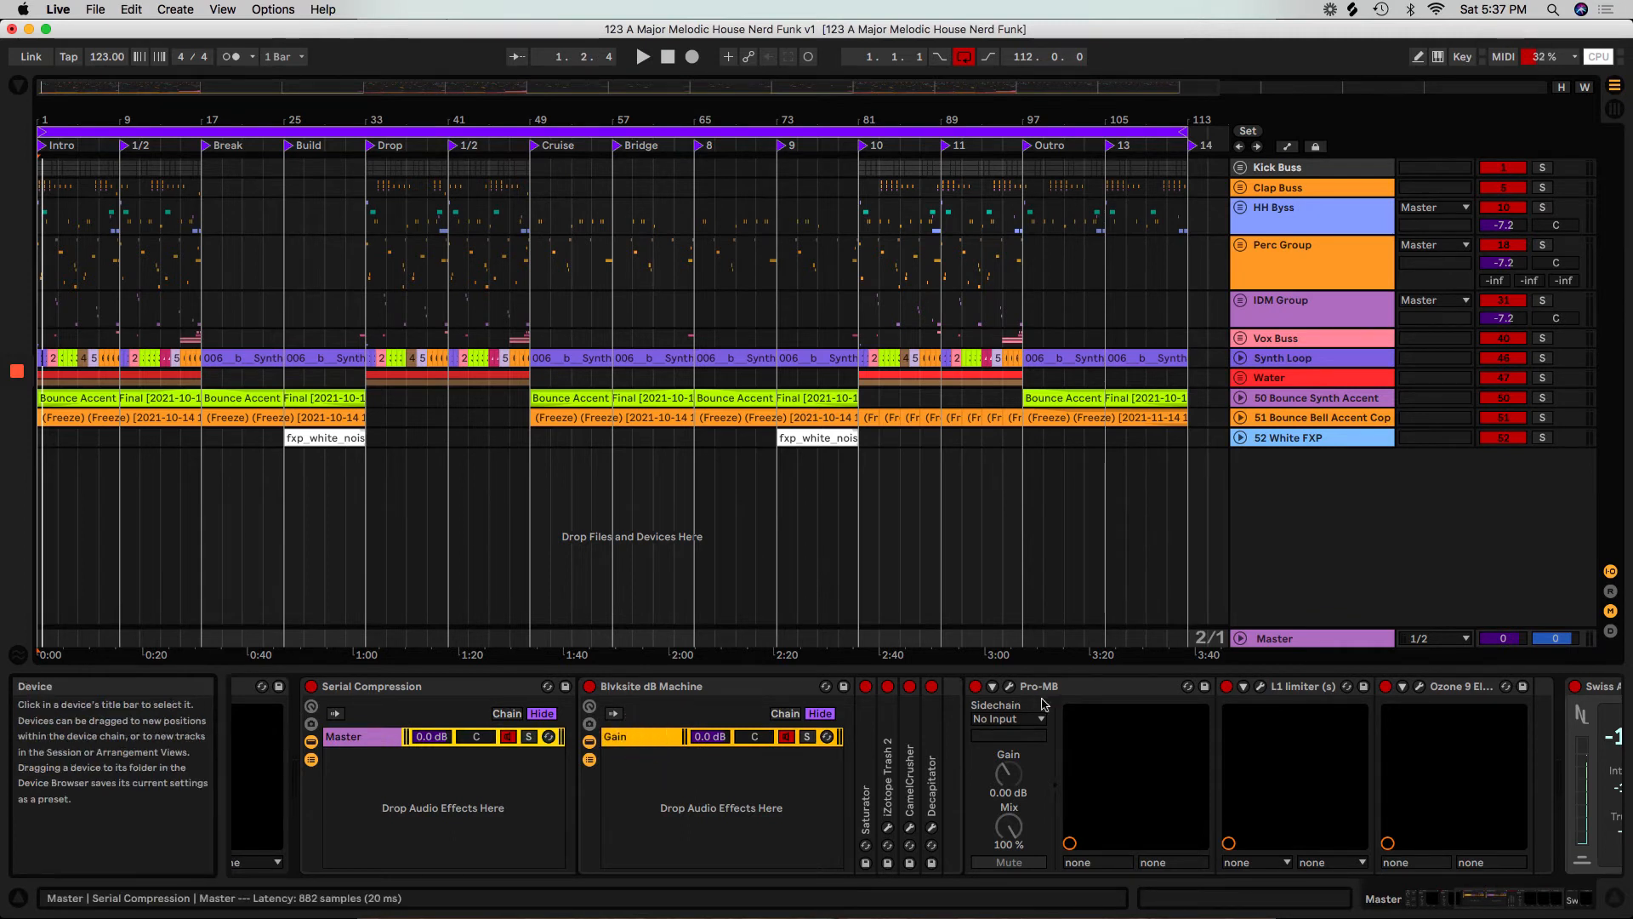
# Set the Ozone 9 Elements Maximizer's ceiling to -0.1 dB and threshold to -8.6 dB while the song plays.
pyautogui.click(1419, 688)
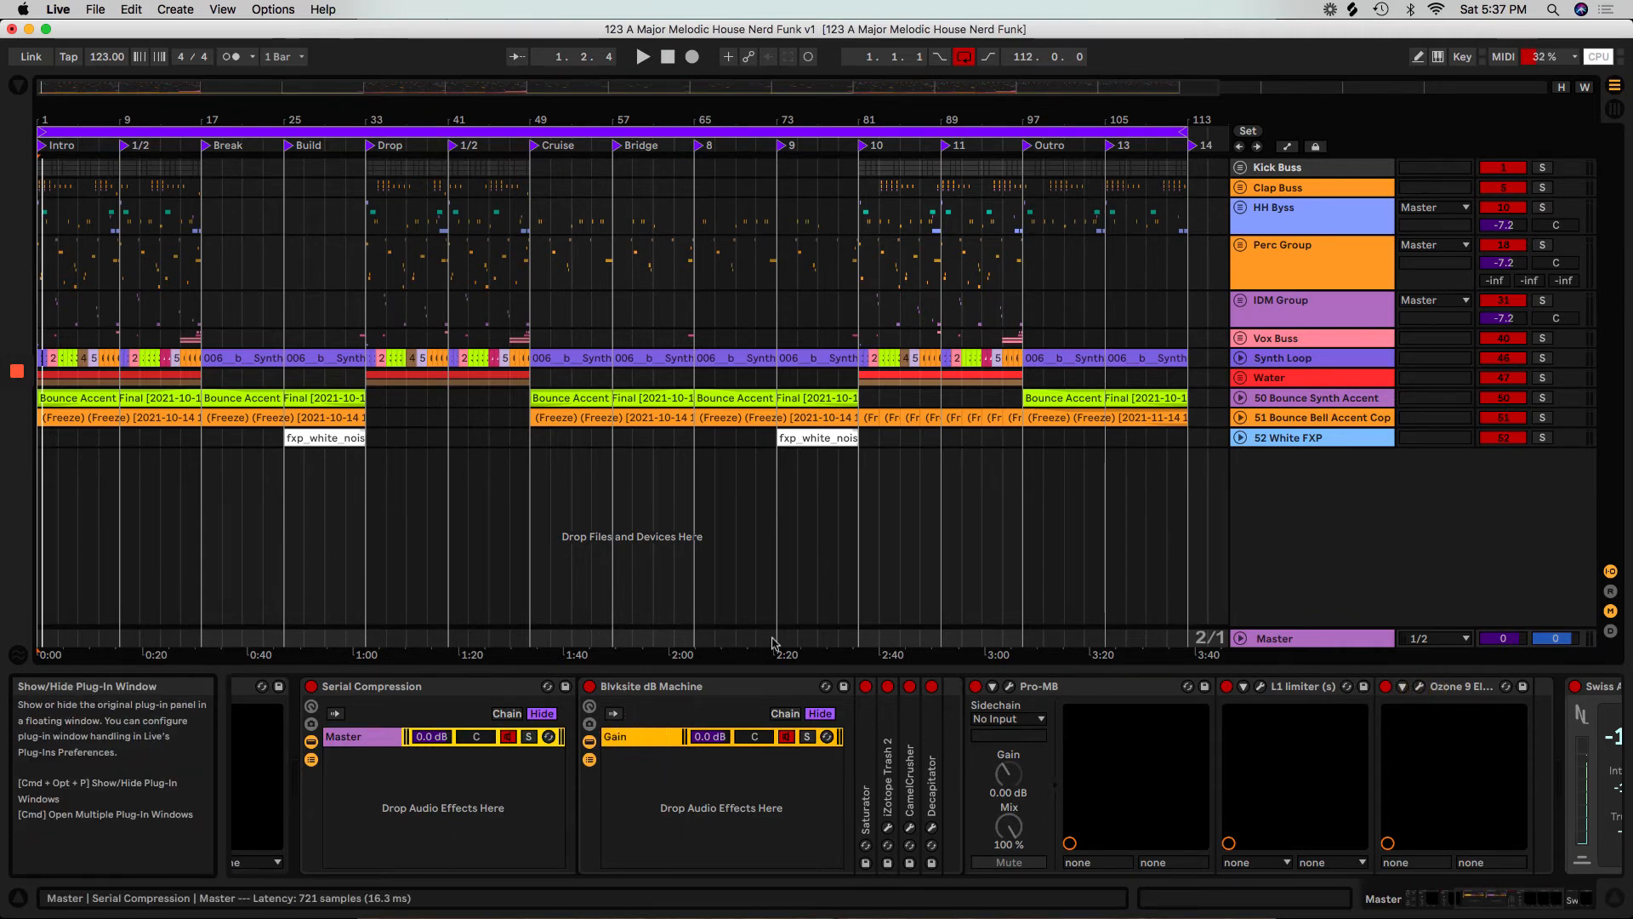
pyautogui.click(763, 534)
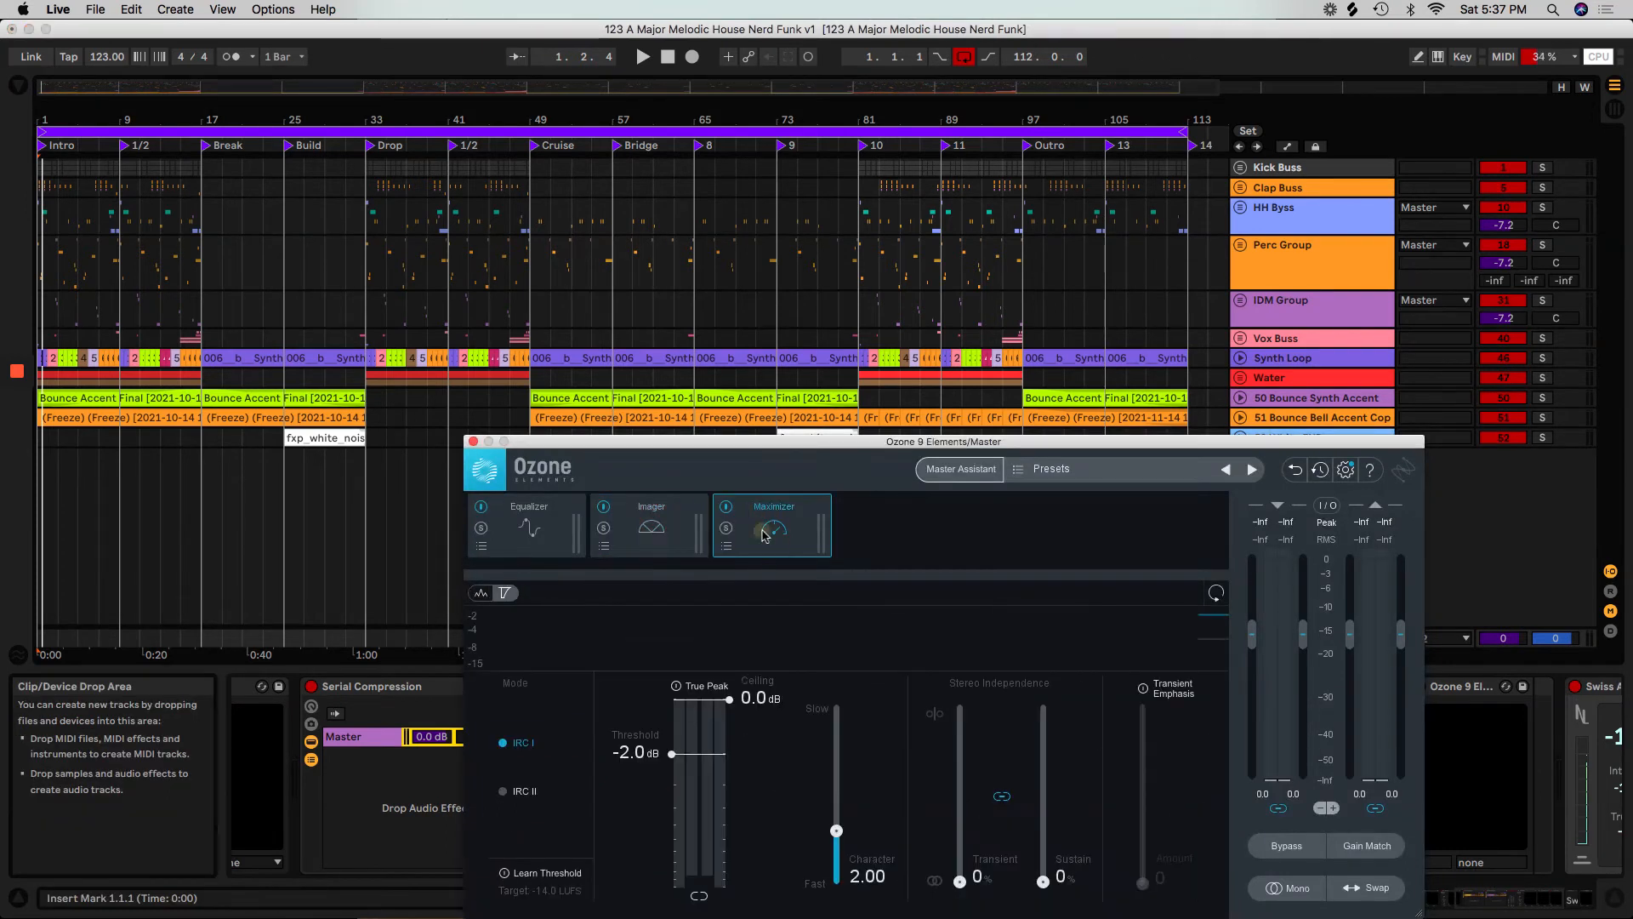
pyautogui.press('space')
pyautogui.moveTo(729, 699); pyautogui.dragTo(729, 703)
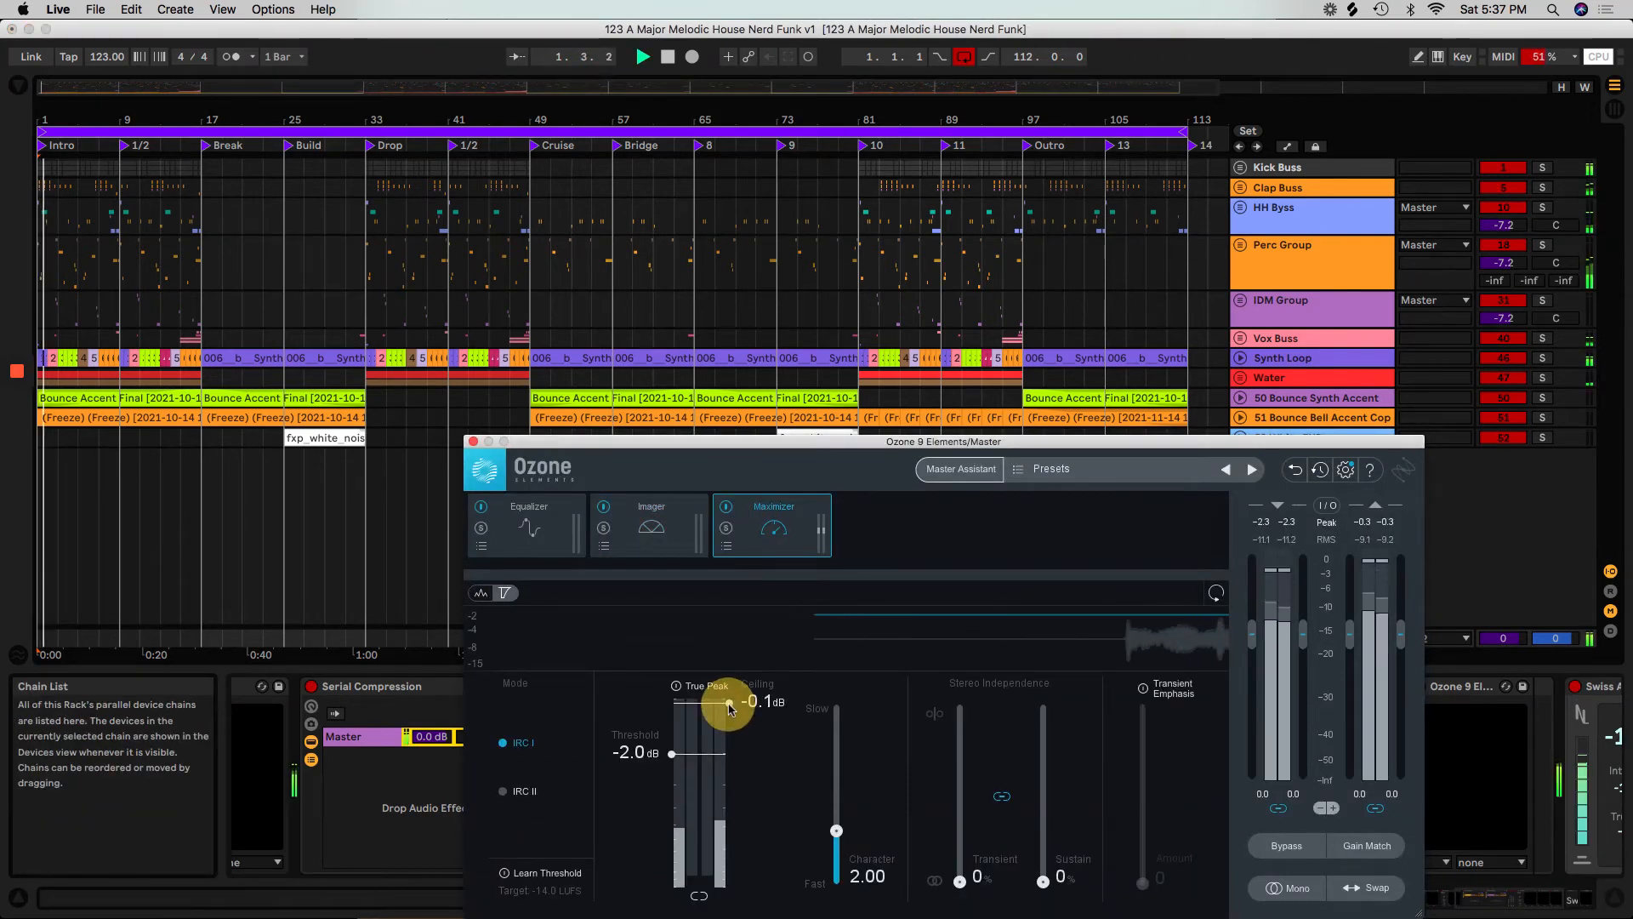
pyautogui.moveTo(671, 753); pyautogui.dragTo(670, 829)
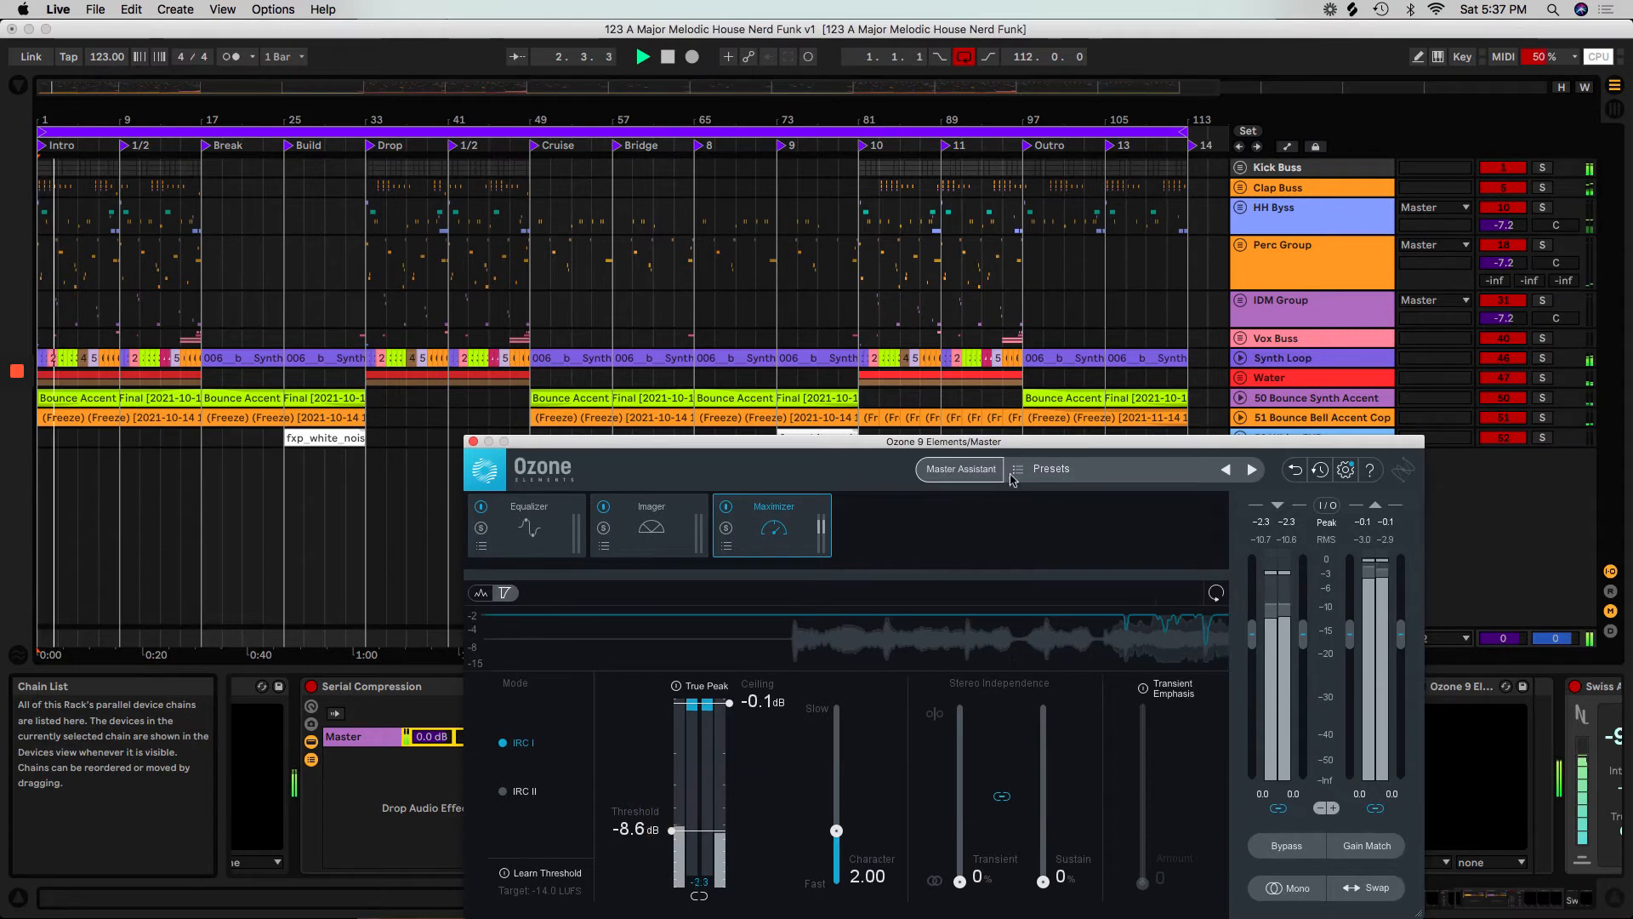
# Move the Ozone window clear of the LUFS meter, check the loudness during playback, and stop the song.
pyautogui.moveTo(995, 441); pyautogui.dragTo(516, 441)
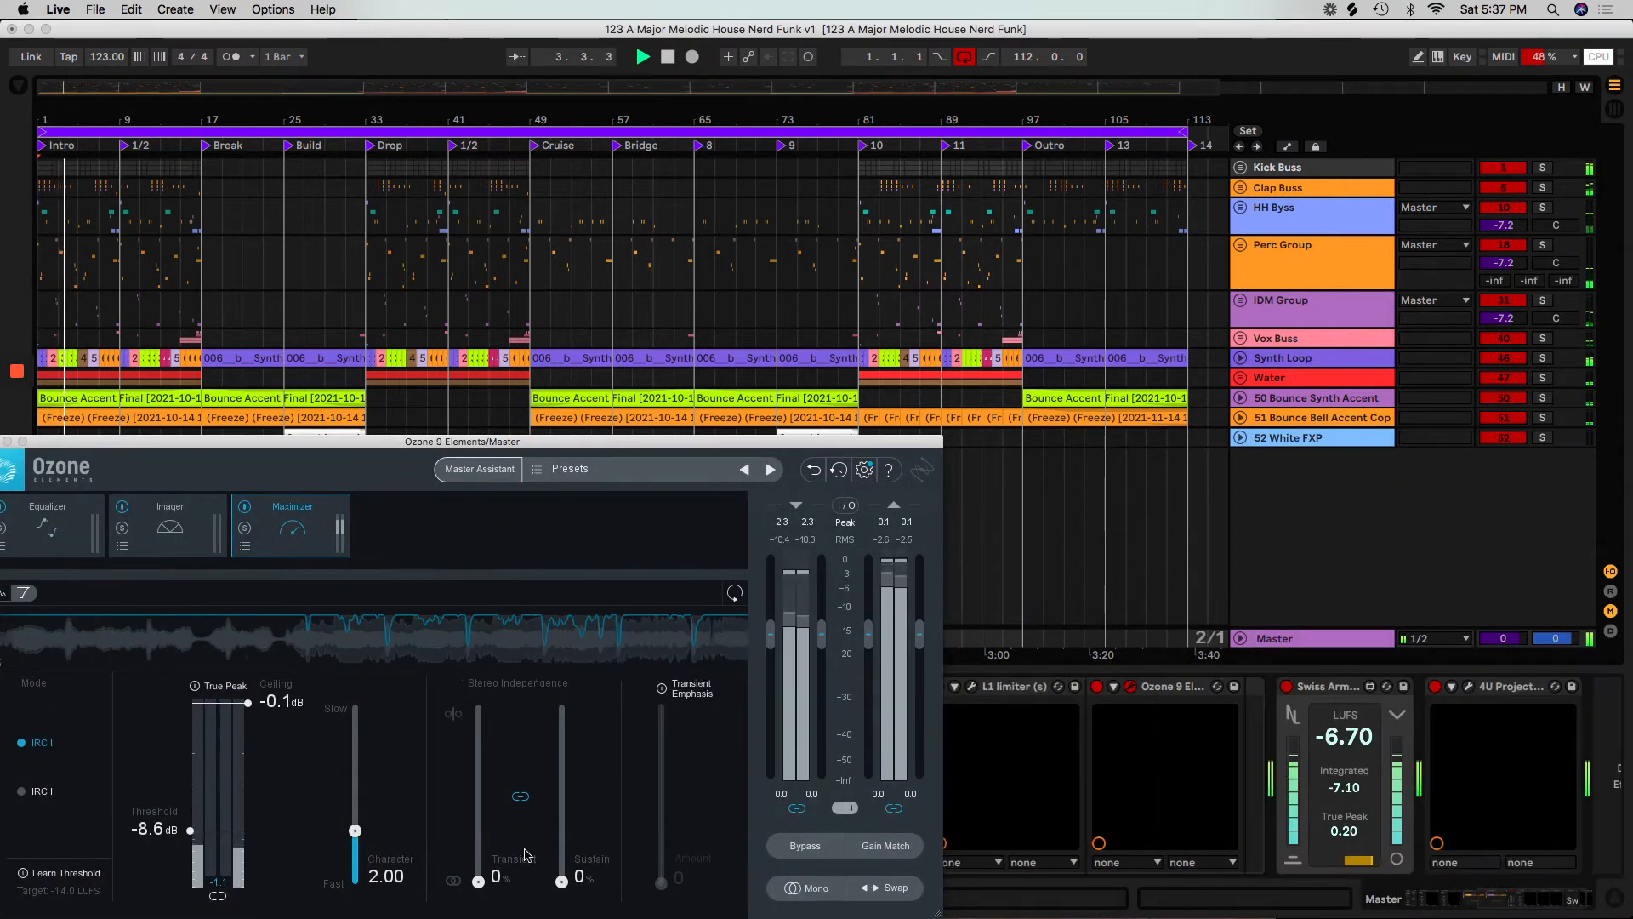
pyautogui.press('space')
pyautogui.press('space')
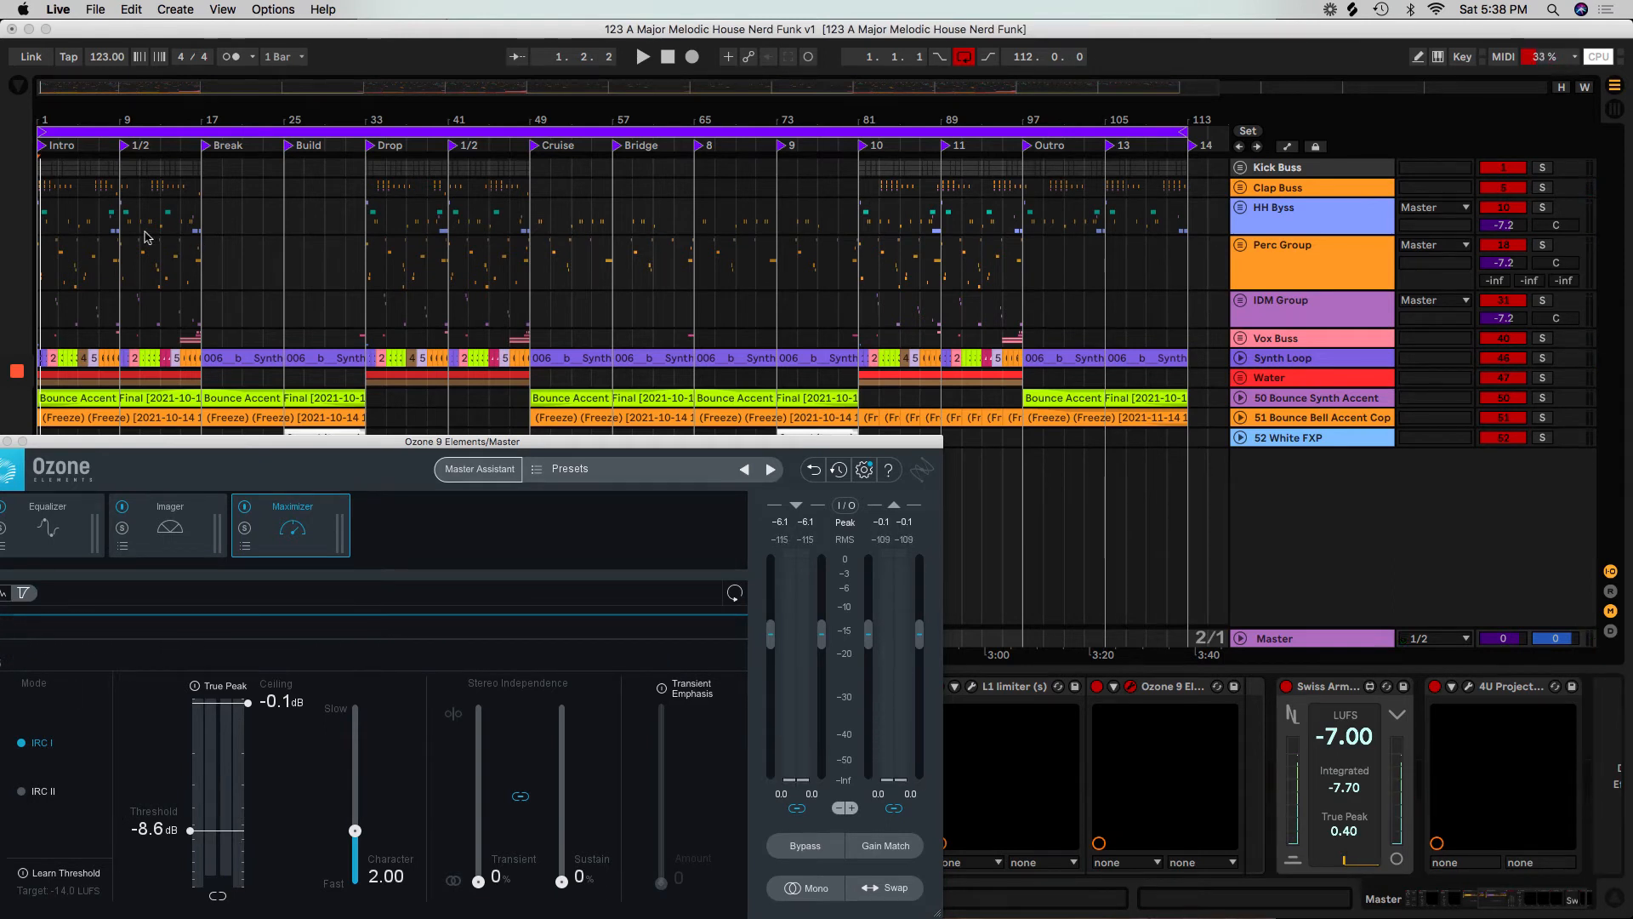
# Play from the start of the Build section and unfold the Perc Group, HH Byss and Clap Buss tracks.
pyautogui.click(366, 188)
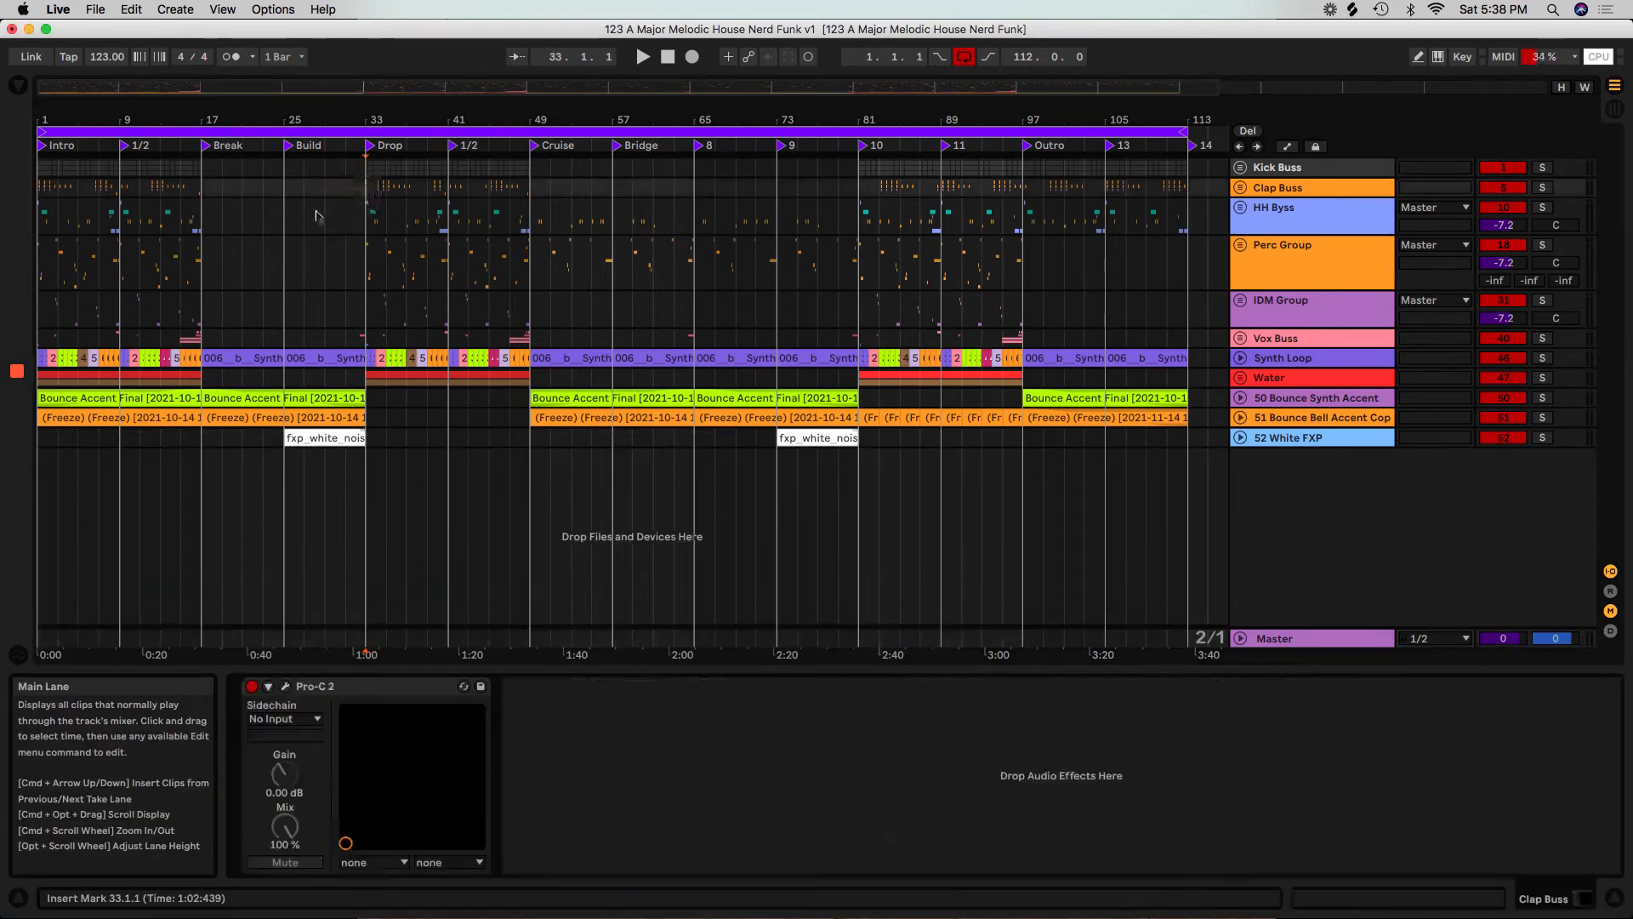
pyautogui.click(287, 215)
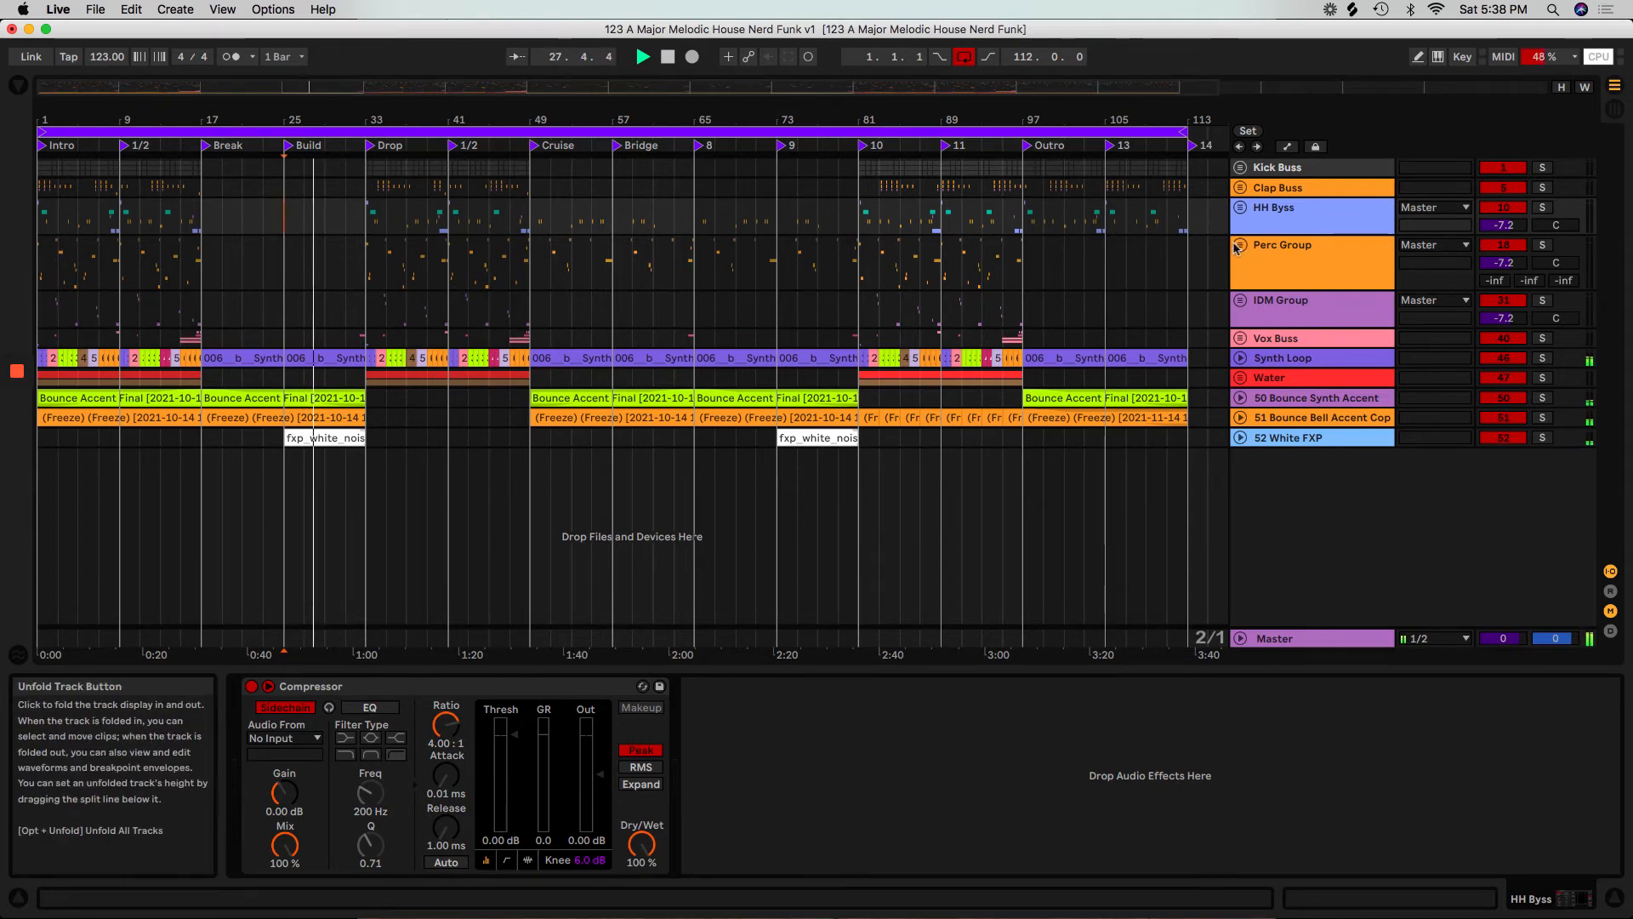
pyautogui.click(1240, 302)
pyautogui.click(1240, 243)
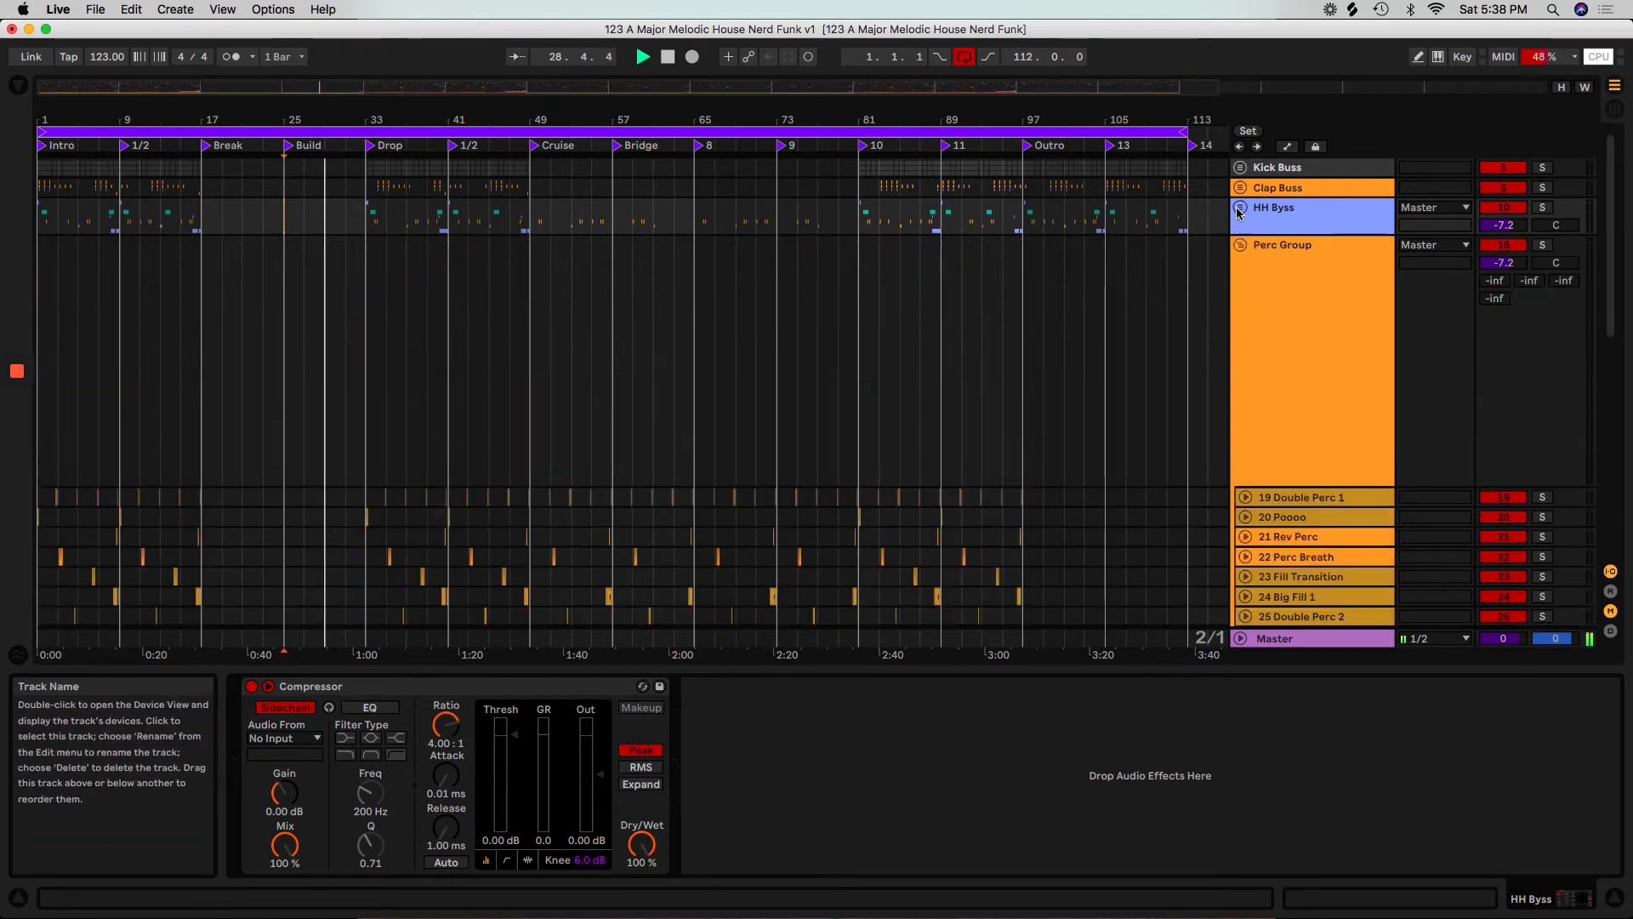
pyautogui.click(1240, 206)
pyautogui.click(1240, 188)
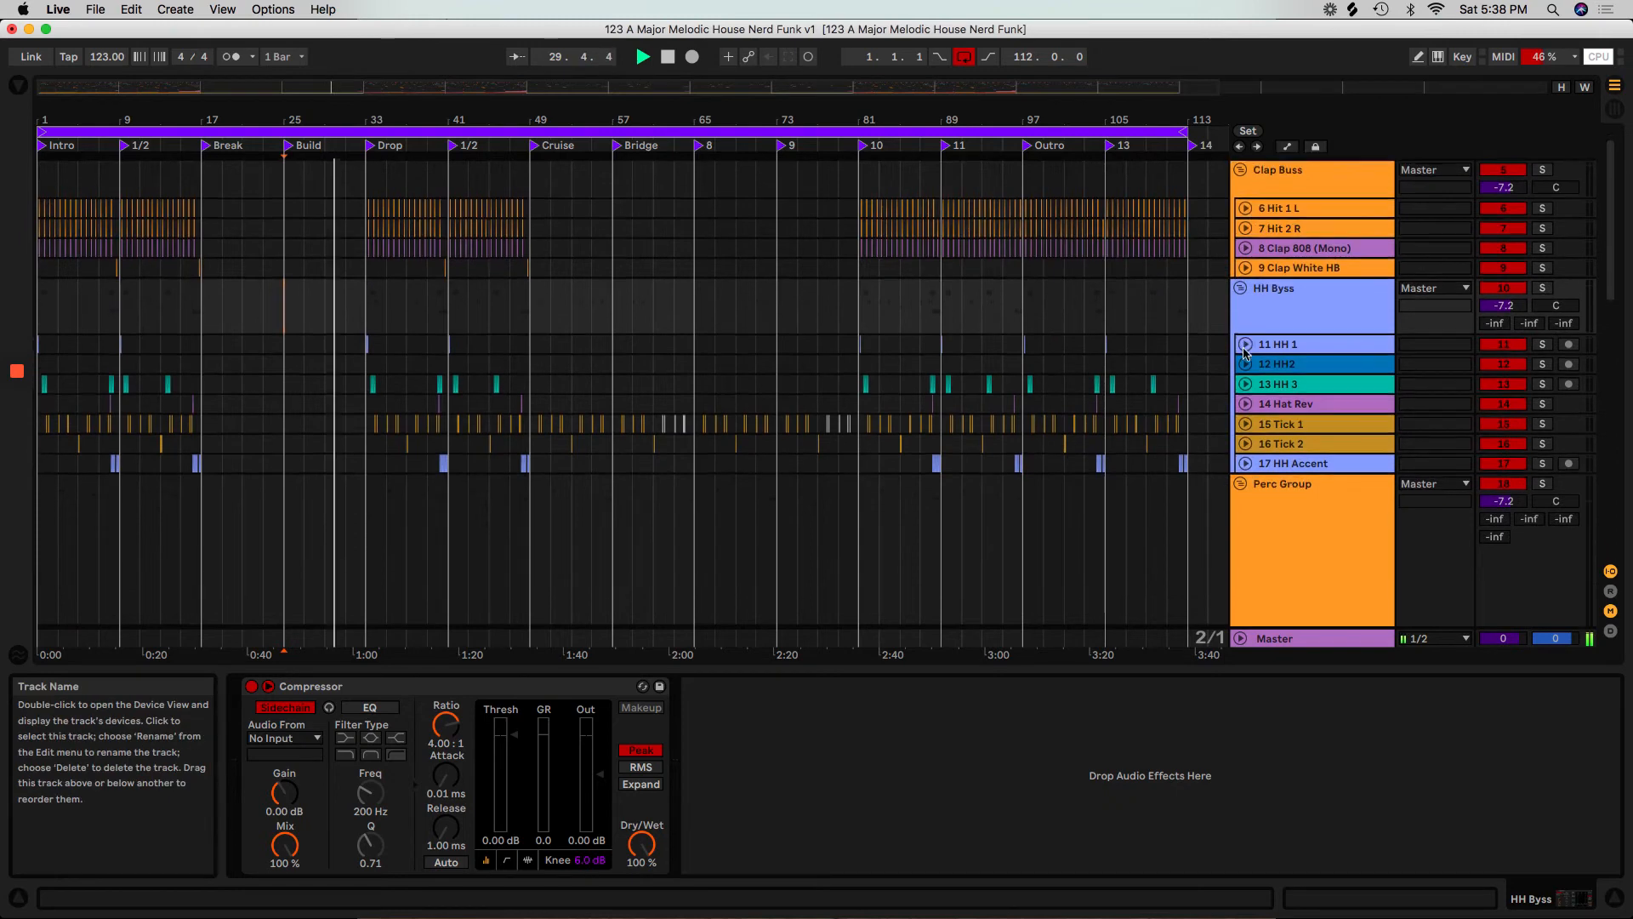
# Fold the Clap Buss and Perc Group, and look over the unfolded hi-hat and IDM tracks during playback.
pyautogui.click(1240, 189)
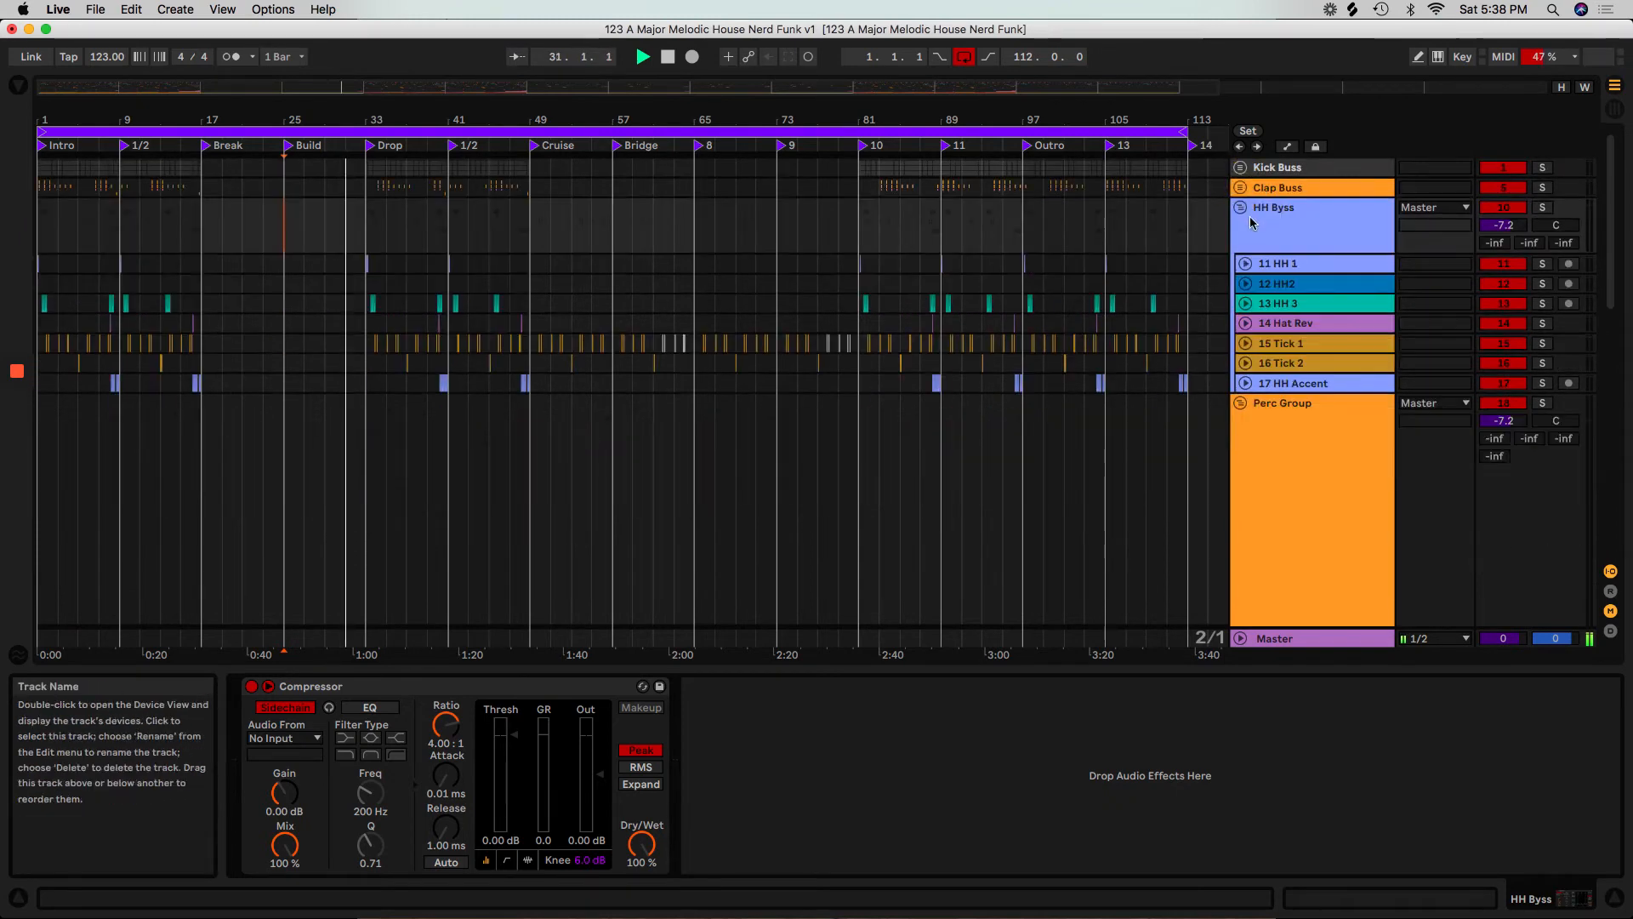
pyautogui.scroll(-2, 1251, 379)
pyautogui.scroll(-3, 1251, 379)
pyautogui.moveTo(1282, 465); pyautogui.dragTo(1276, 274)
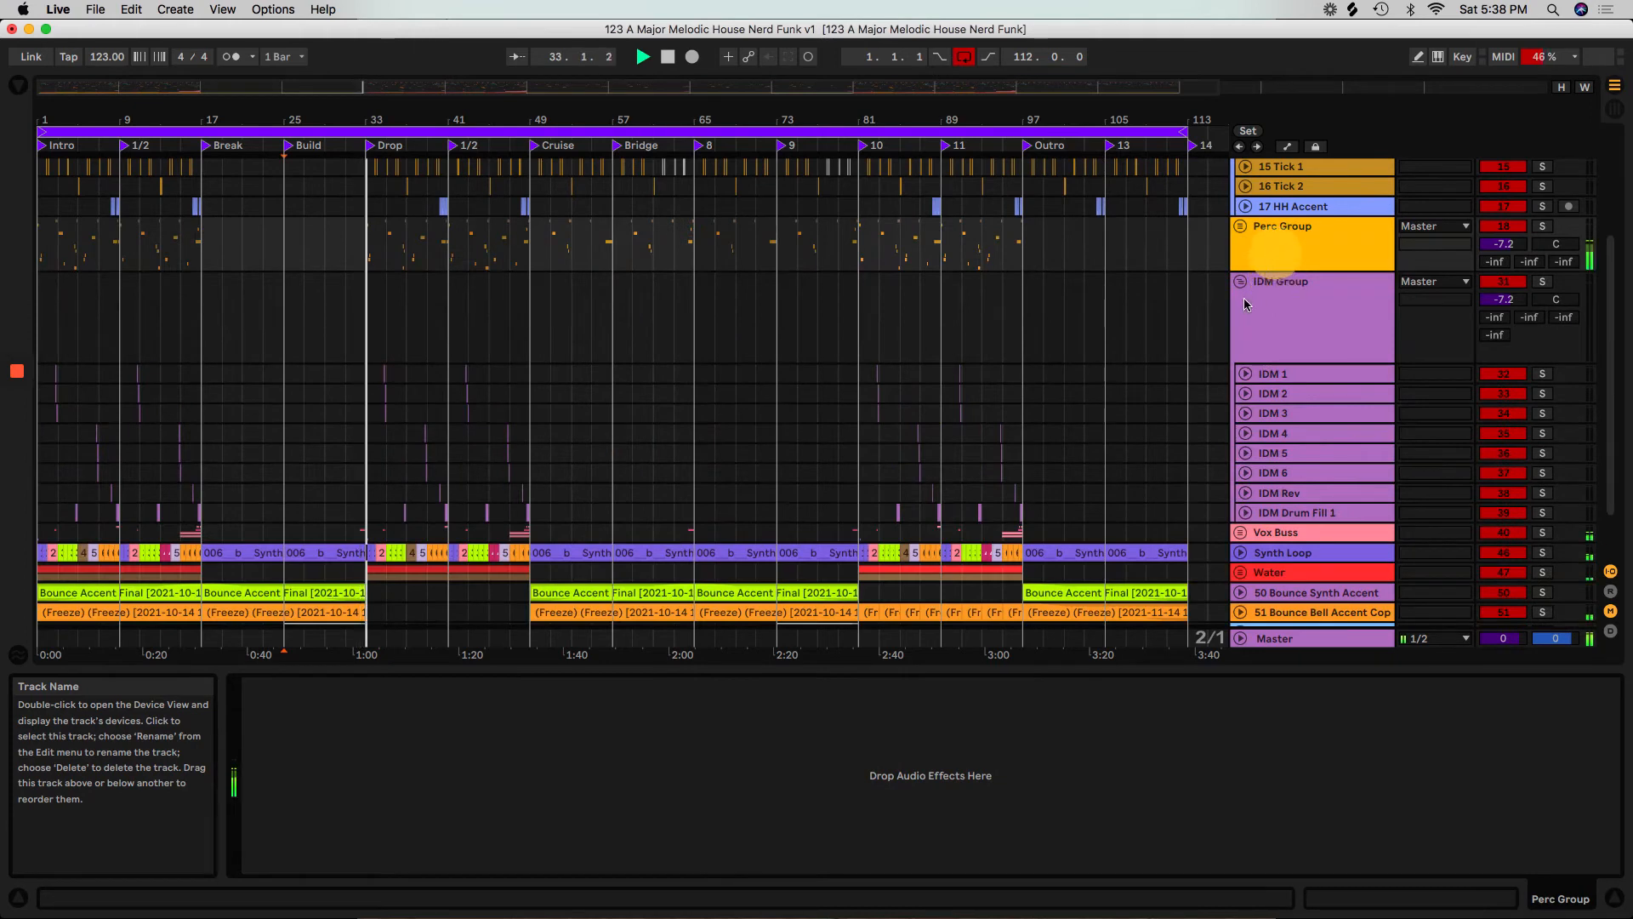
pyautogui.scroll(-2, 1174, 431)
pyautogui.scroll(4, 1172, 438)
pyautogui.scroll(4, 1171, 438)
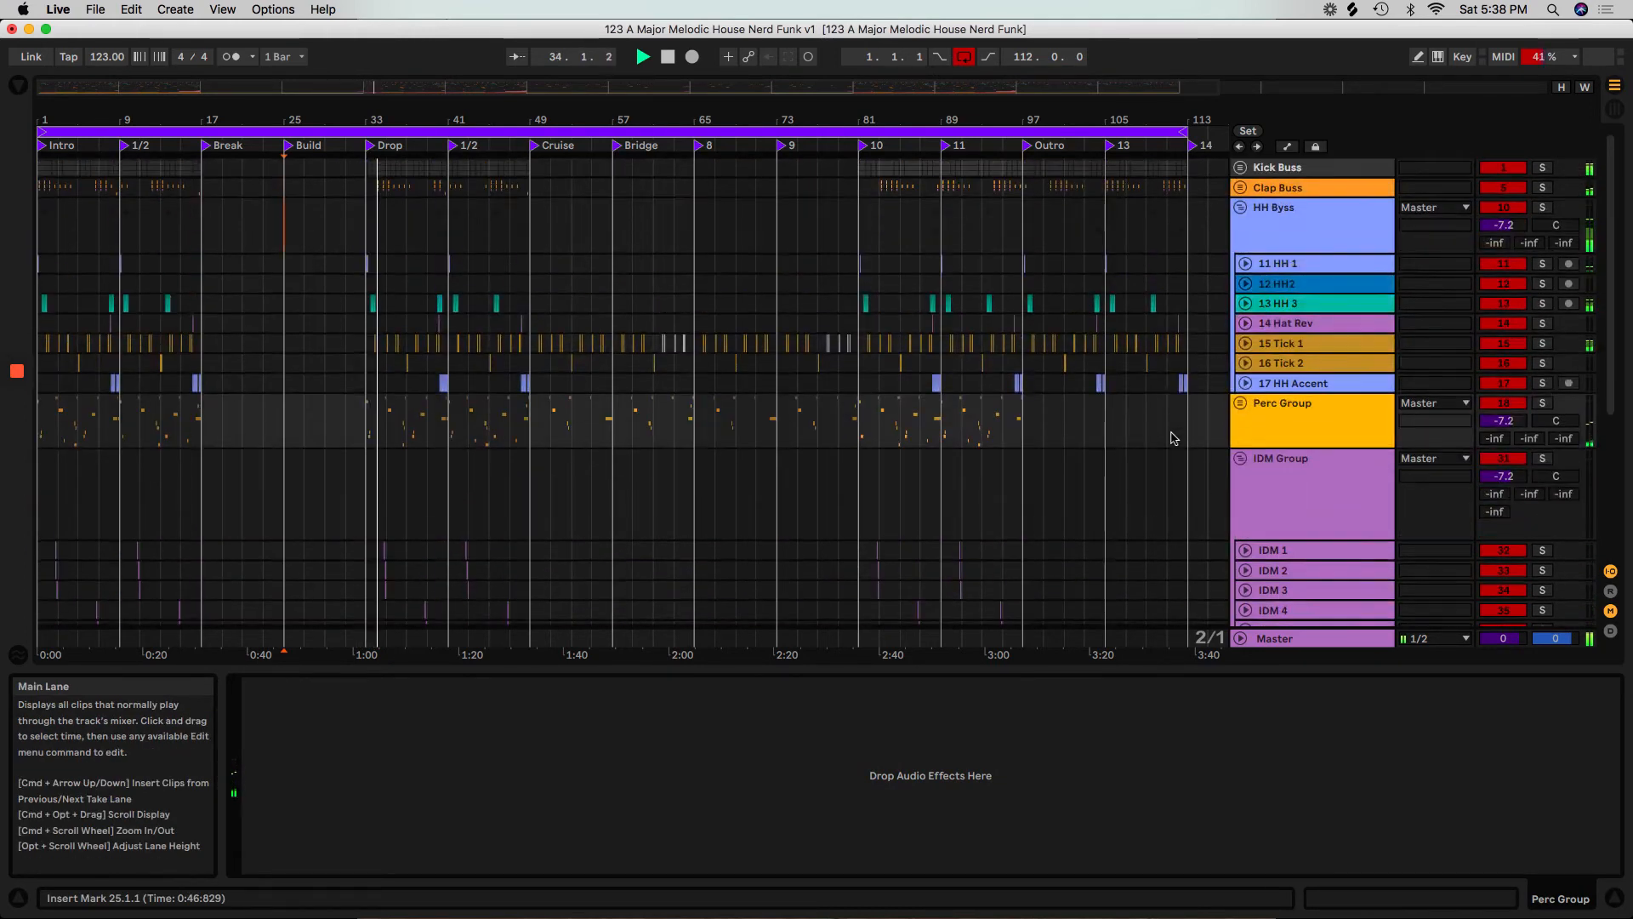
# Hide the device view, focus on the Drop section, and unfold the Perc Group to examine its percussion clips.
pyautogui.scroll(-3, 1173, 438)
pyautogui.click(729, 671)
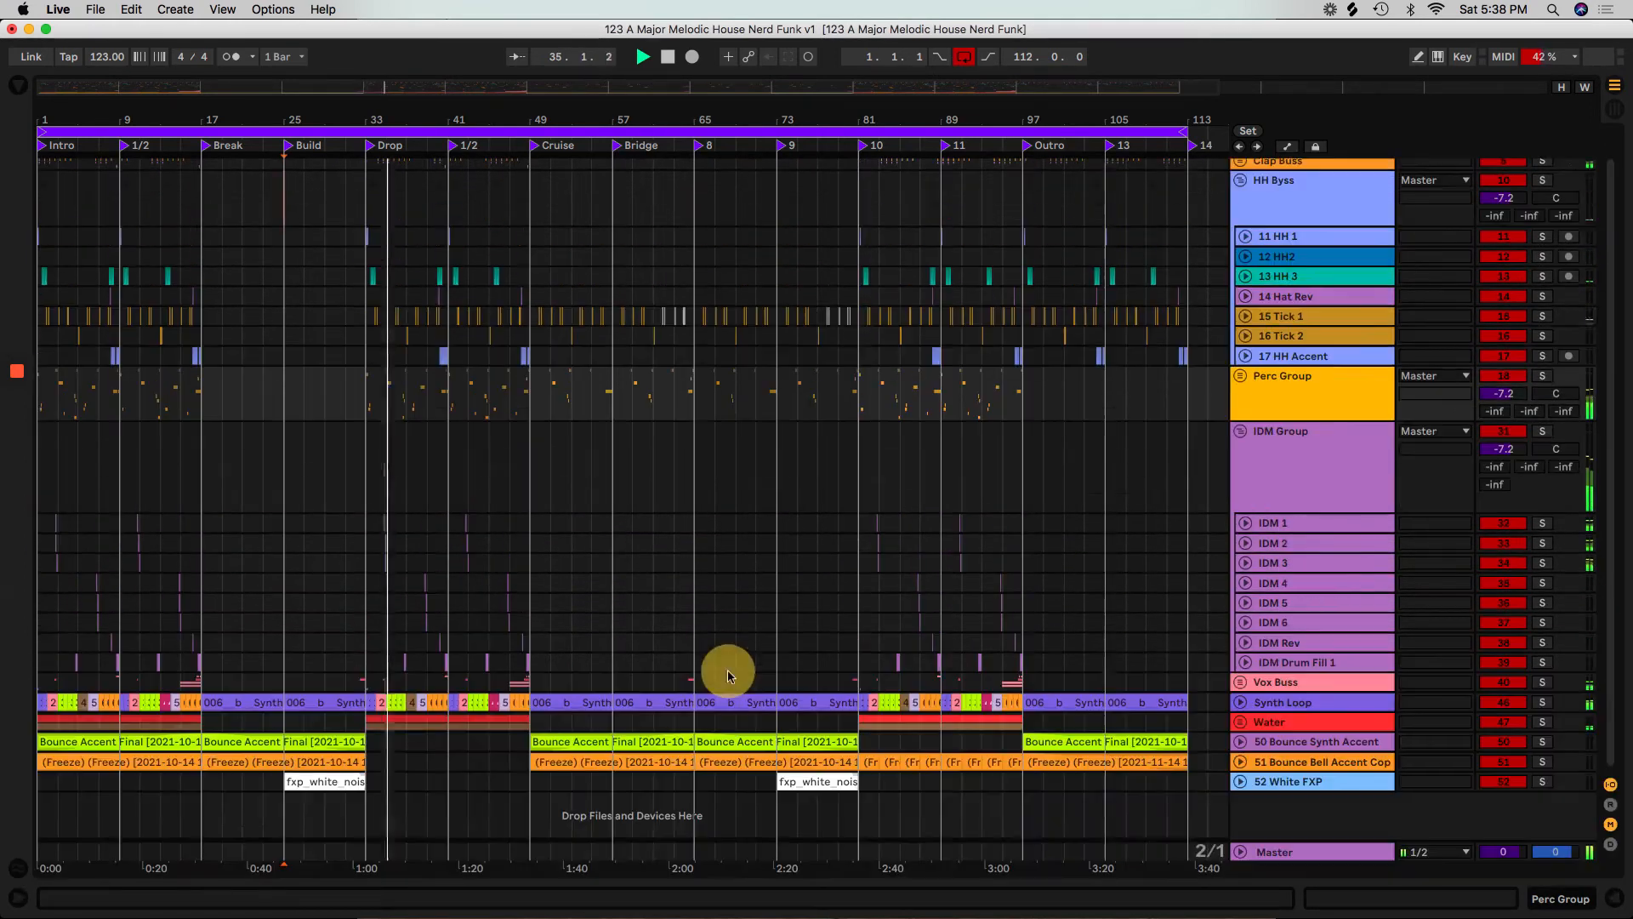
pyautogui.scroll(1, 730, 676)
pyautogui.click(415, 115)
pyautogui.moveTo(415, 114); pyautogui.dragTo(419, 116)
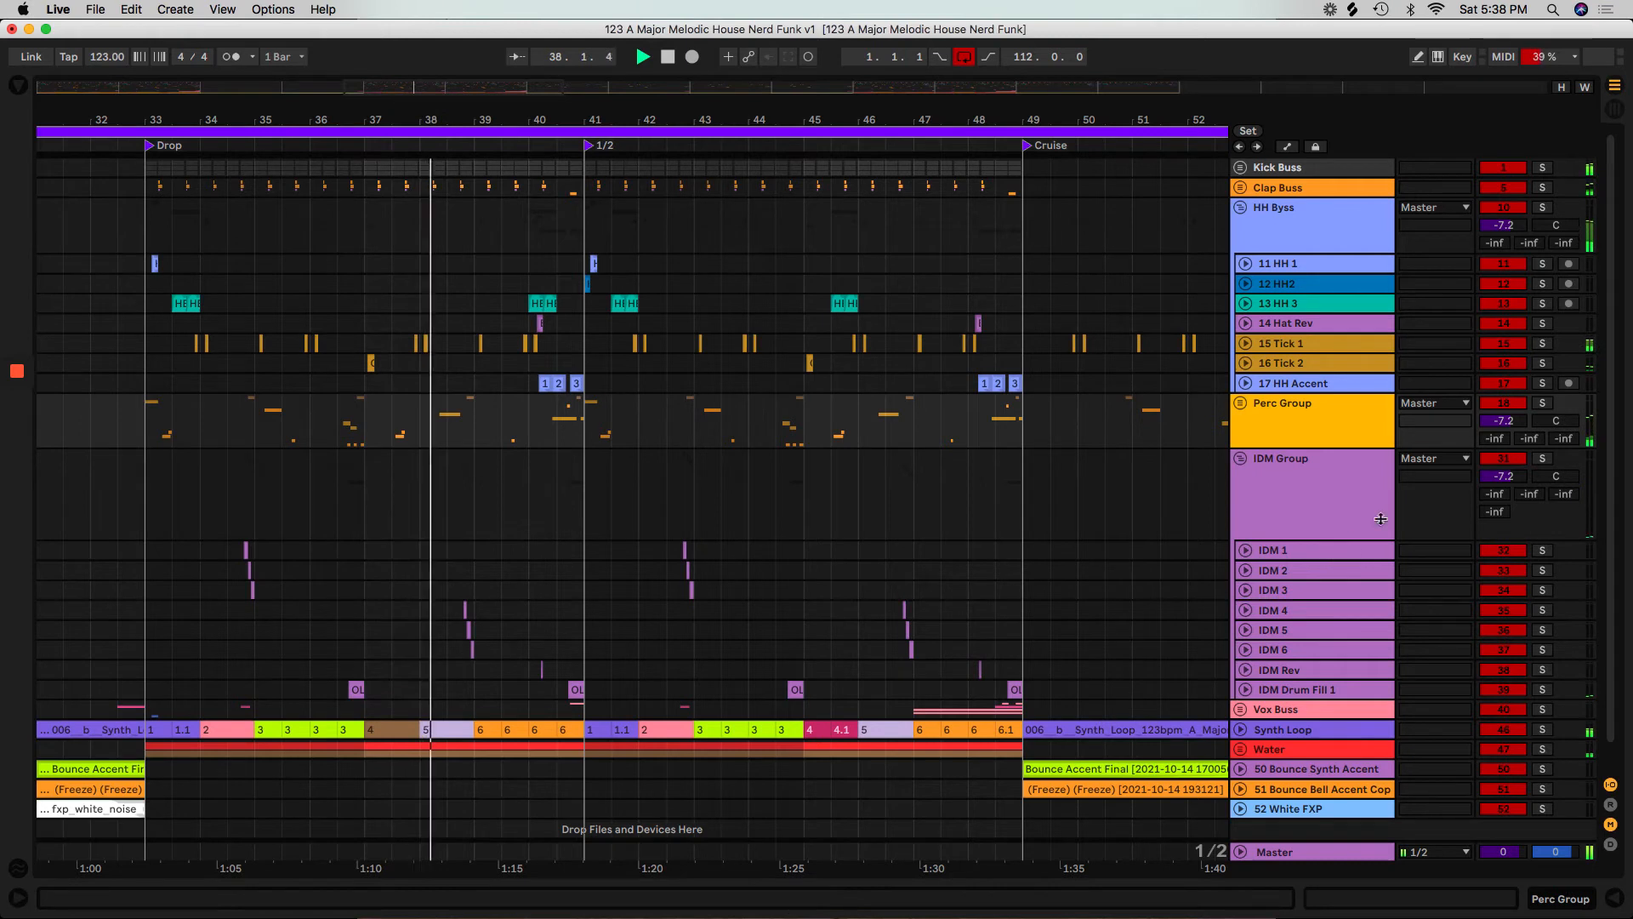
pyautogui.click(1242, 403)
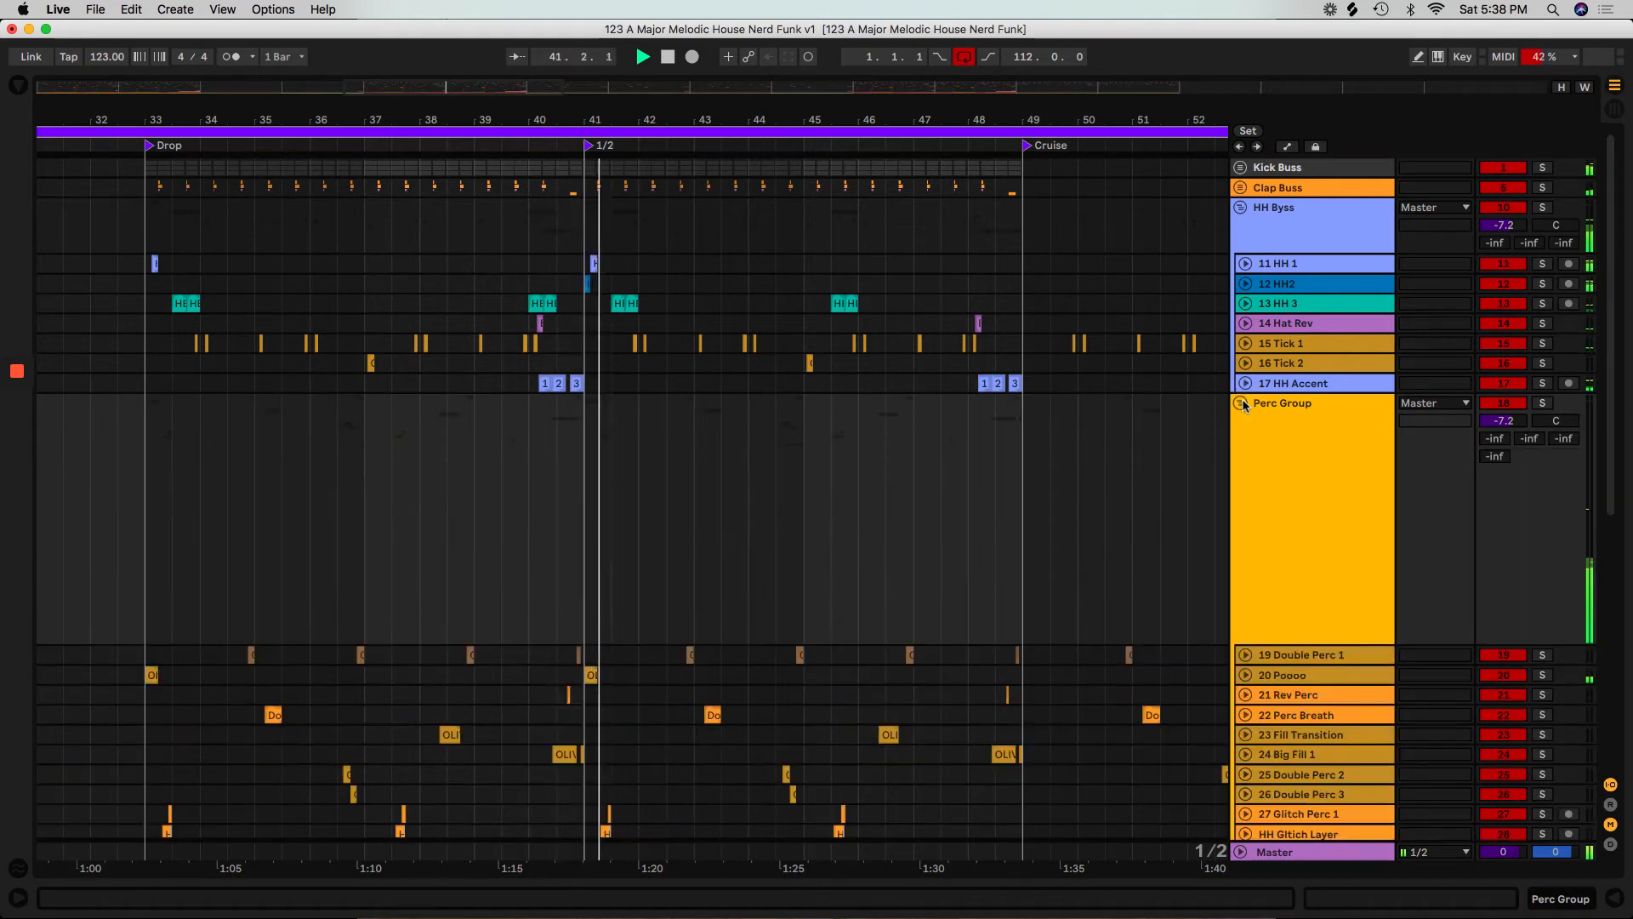
pyautogui.scroll(-3, 1123, 532)
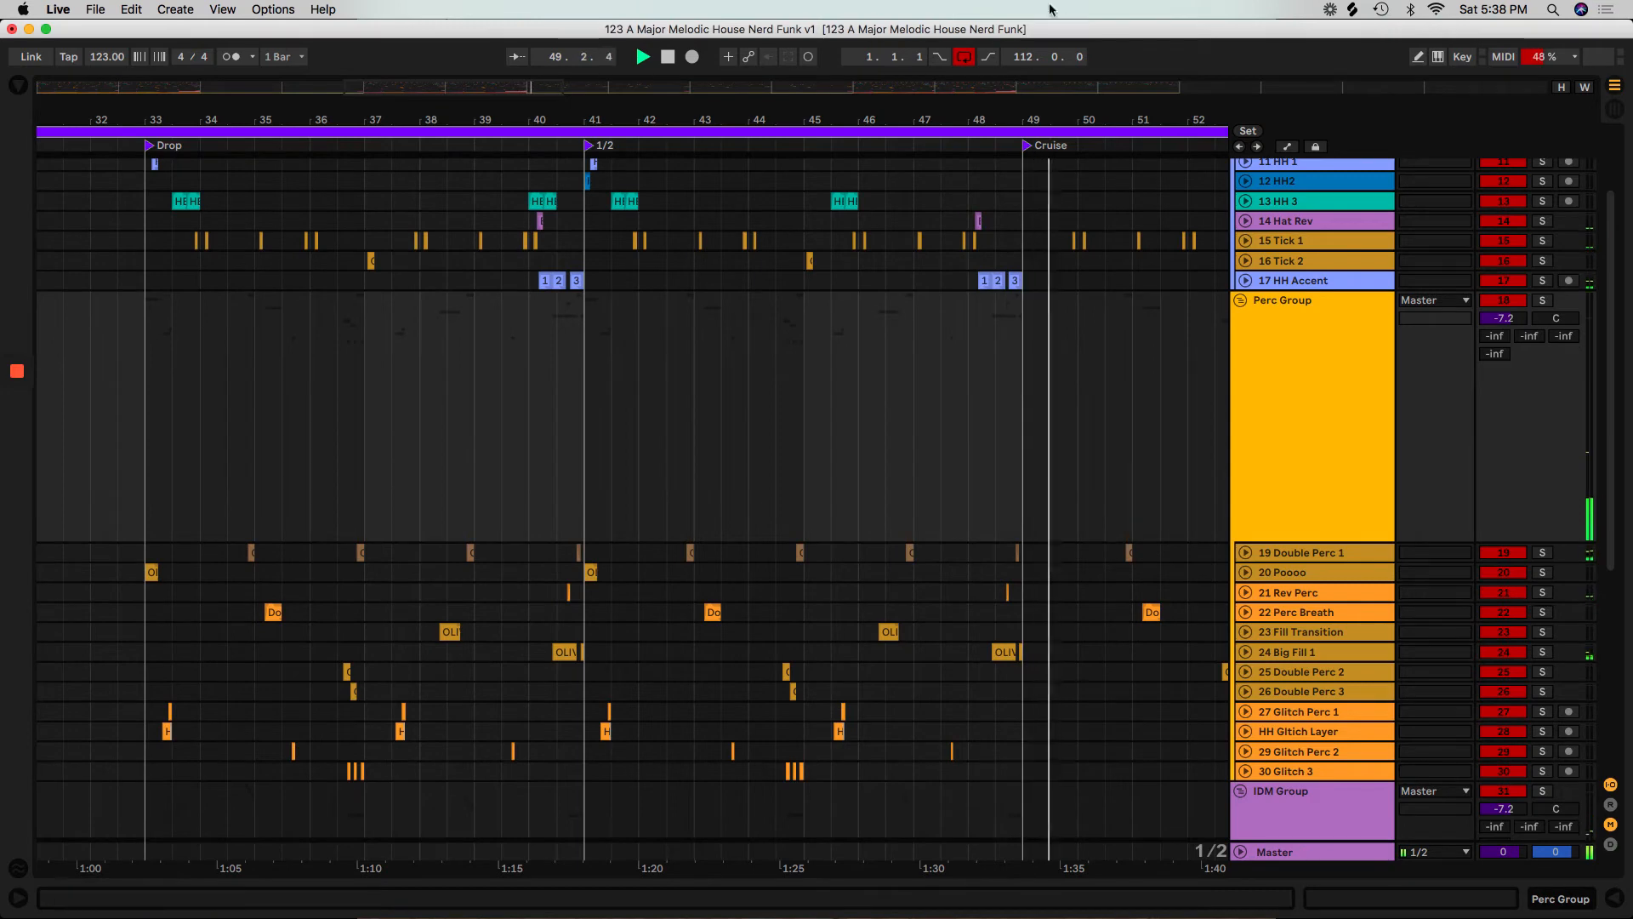
# Show the whole arrangement and fold the Perc Group, IDM Group and HH Byss tracks.
pyautogui.doubleClick(1035, 109)
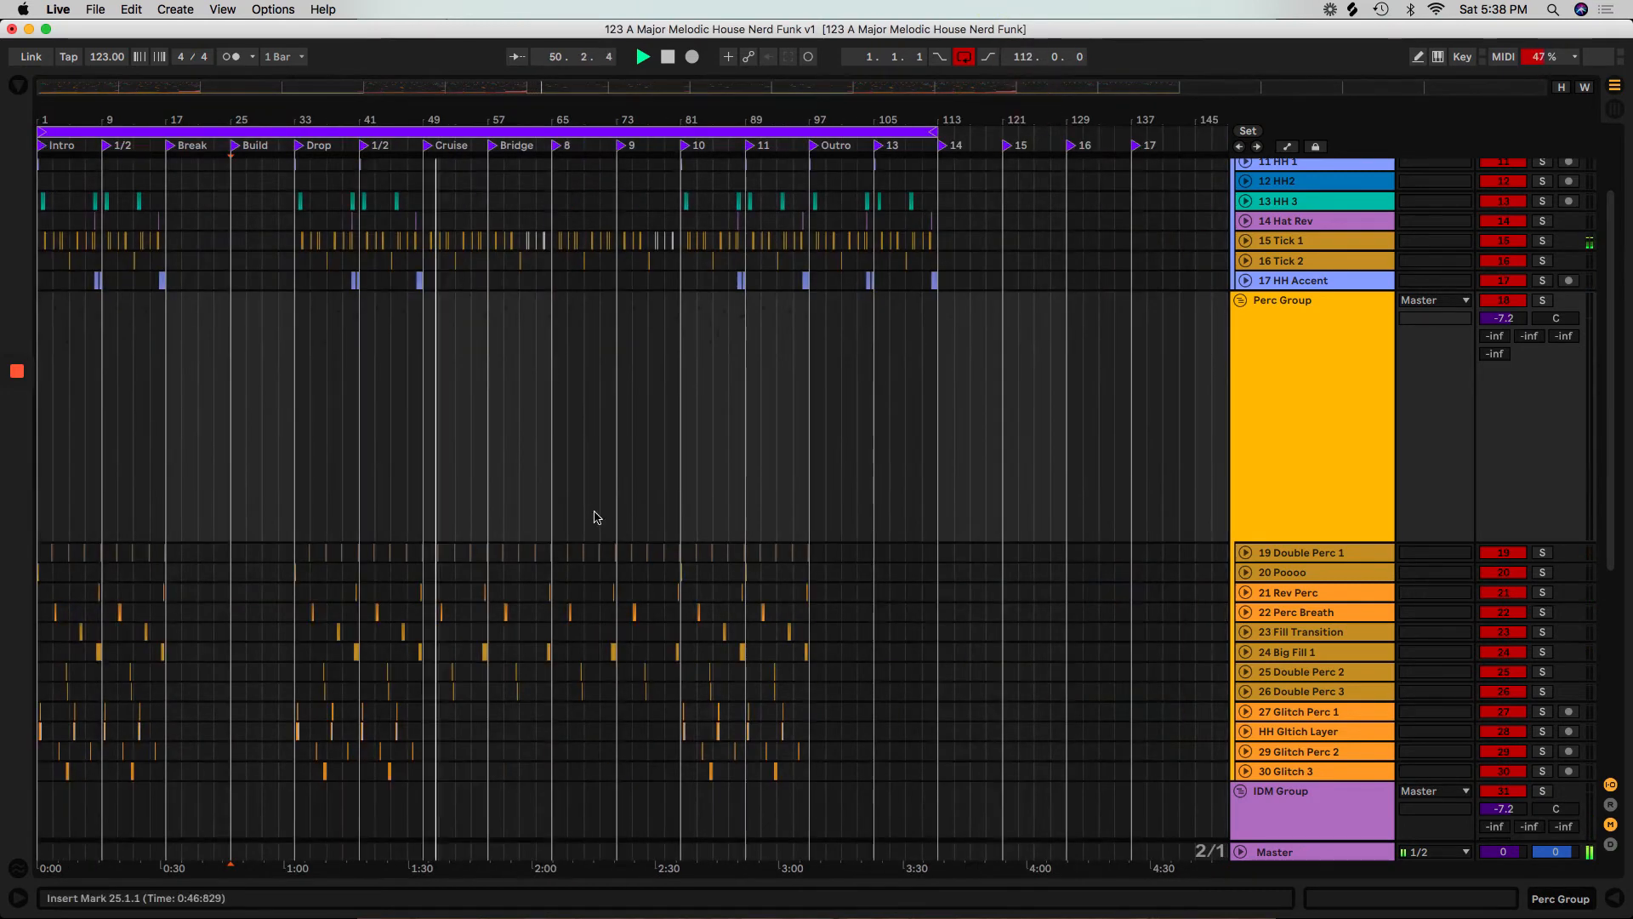
pyautogui.click(1240, 300)
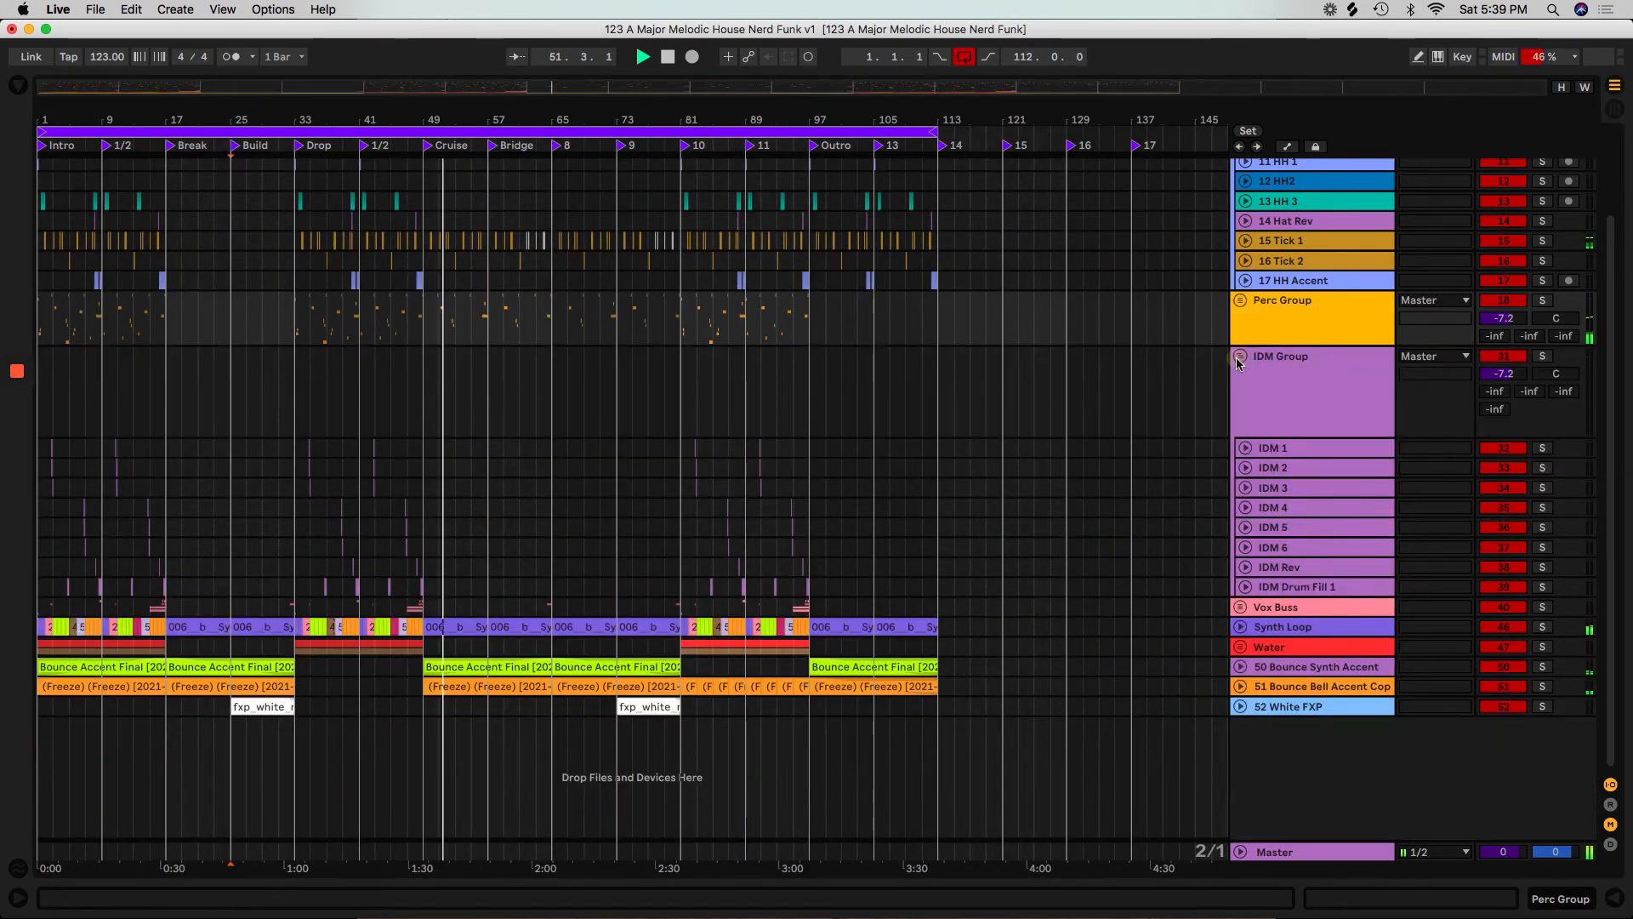
pyautogui.click(1240, 357)
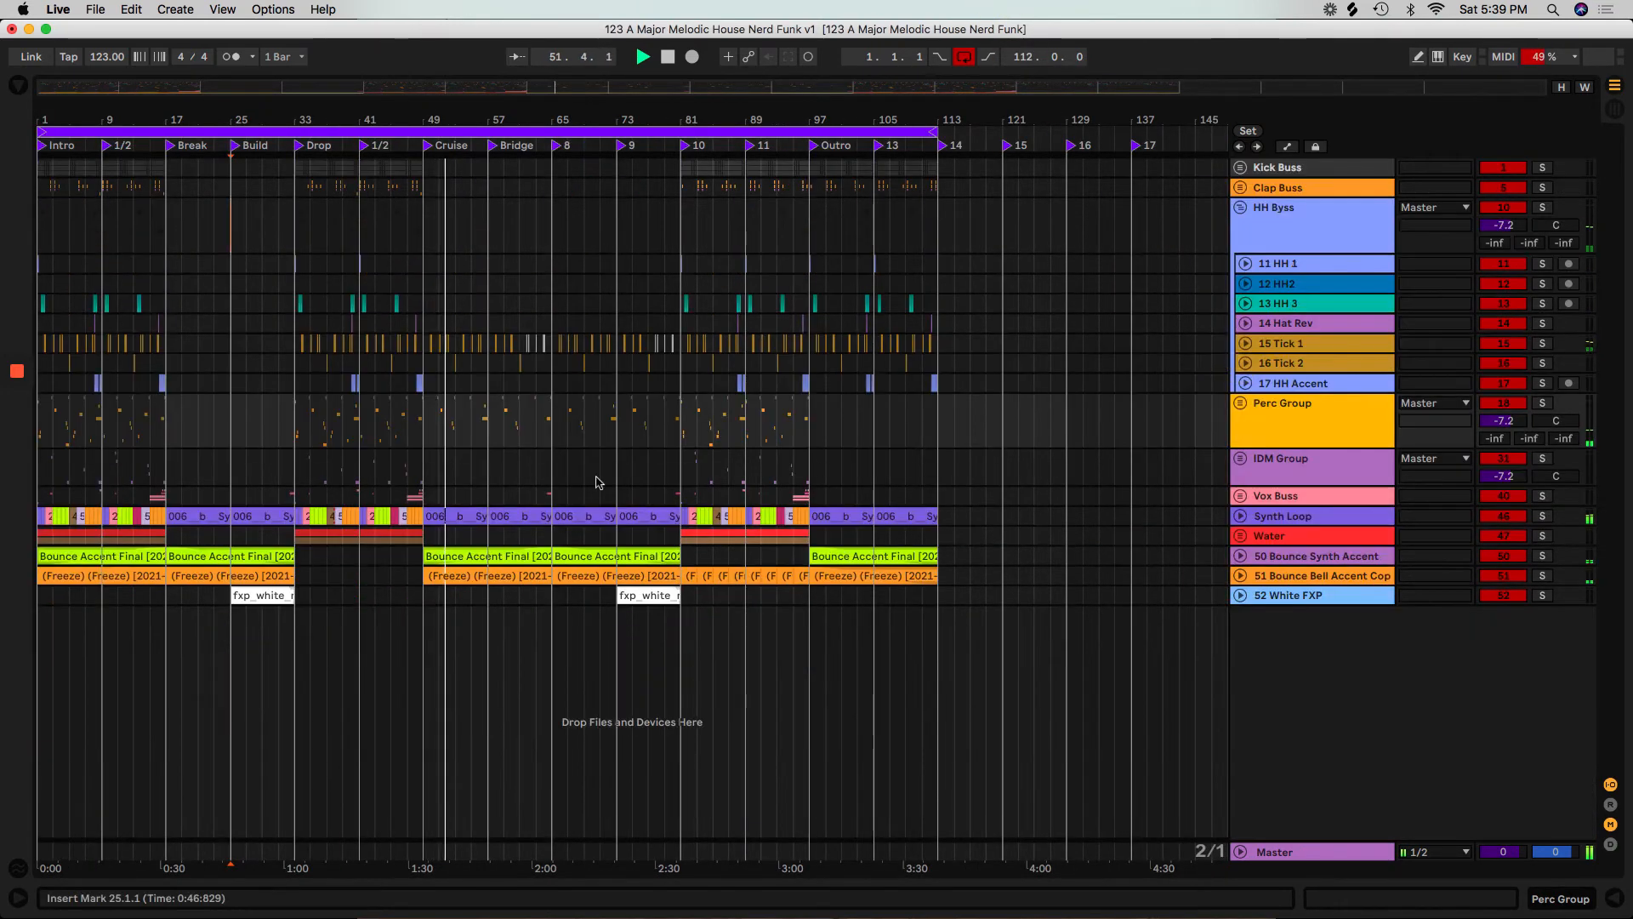
pyautogui.click(1240, 207)
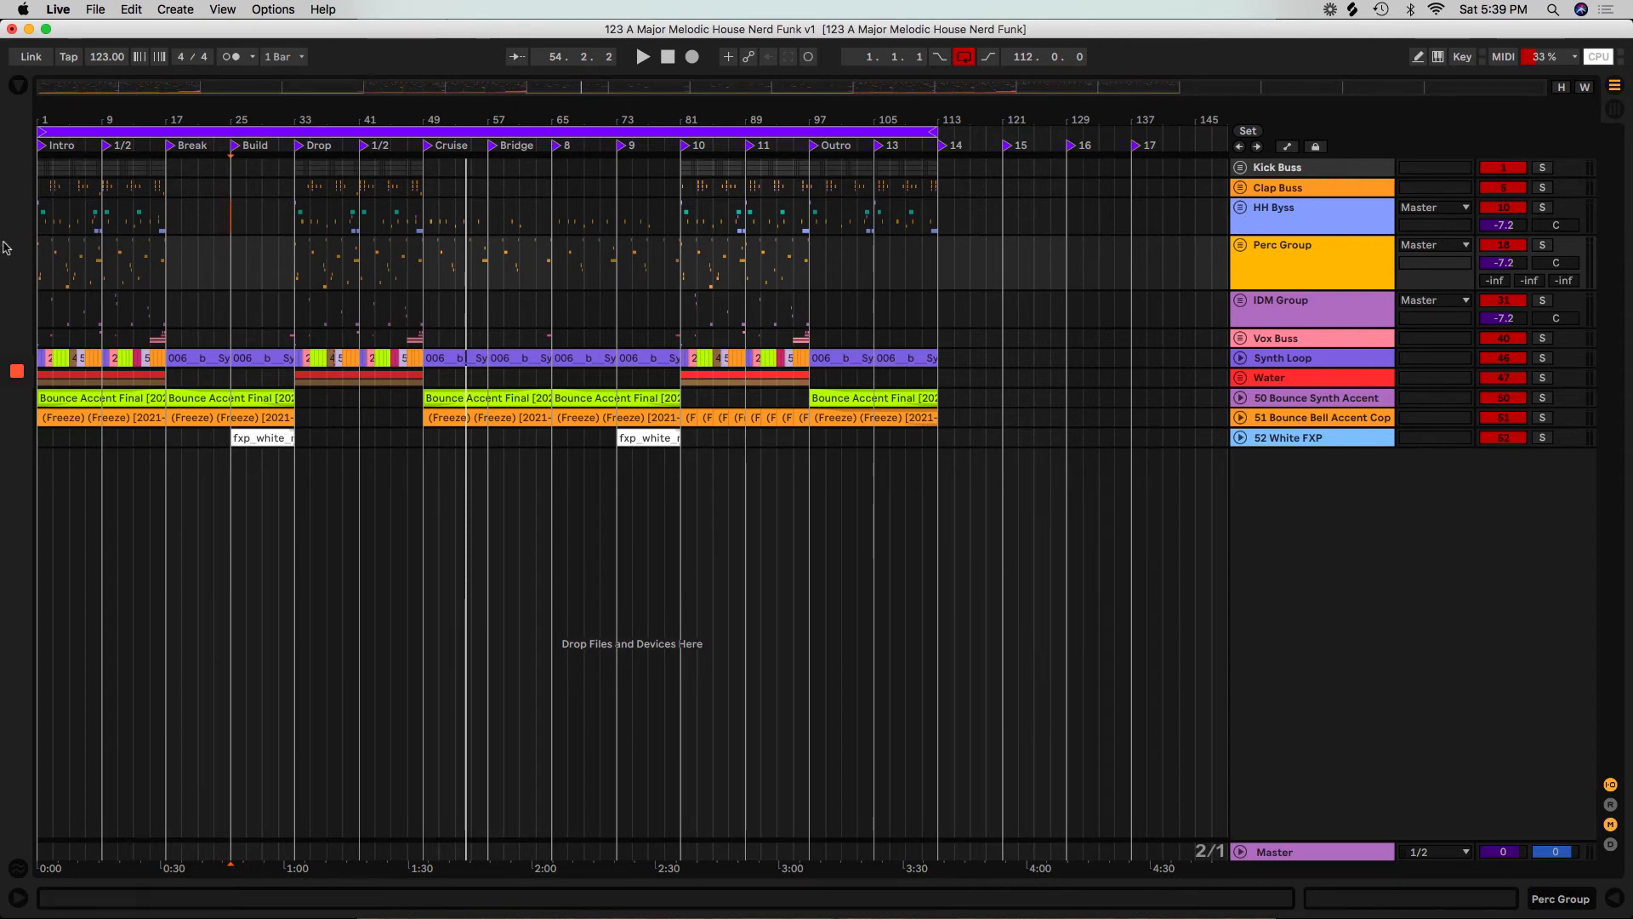
# Solo Kick Buss through Vox Buss and play the Drop, with bars 33 to 49 selected and filling the timeline.
pyautogui.moveTo(296, 187); pyautogui.dragTo(426, 323)
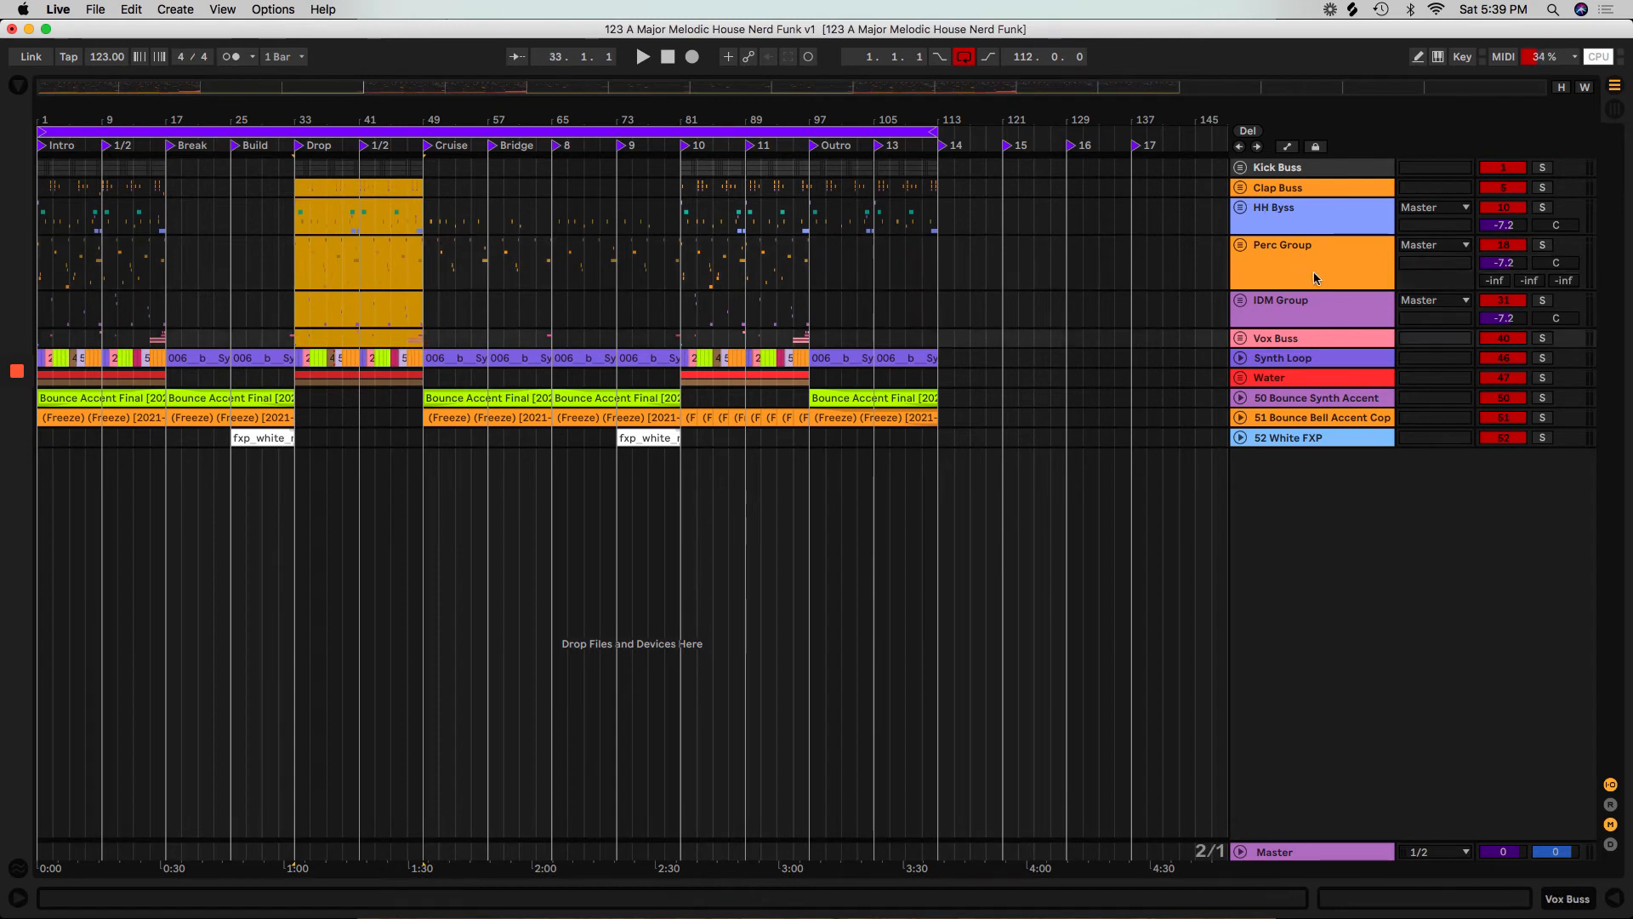
pyautogui.click(1542, 169)
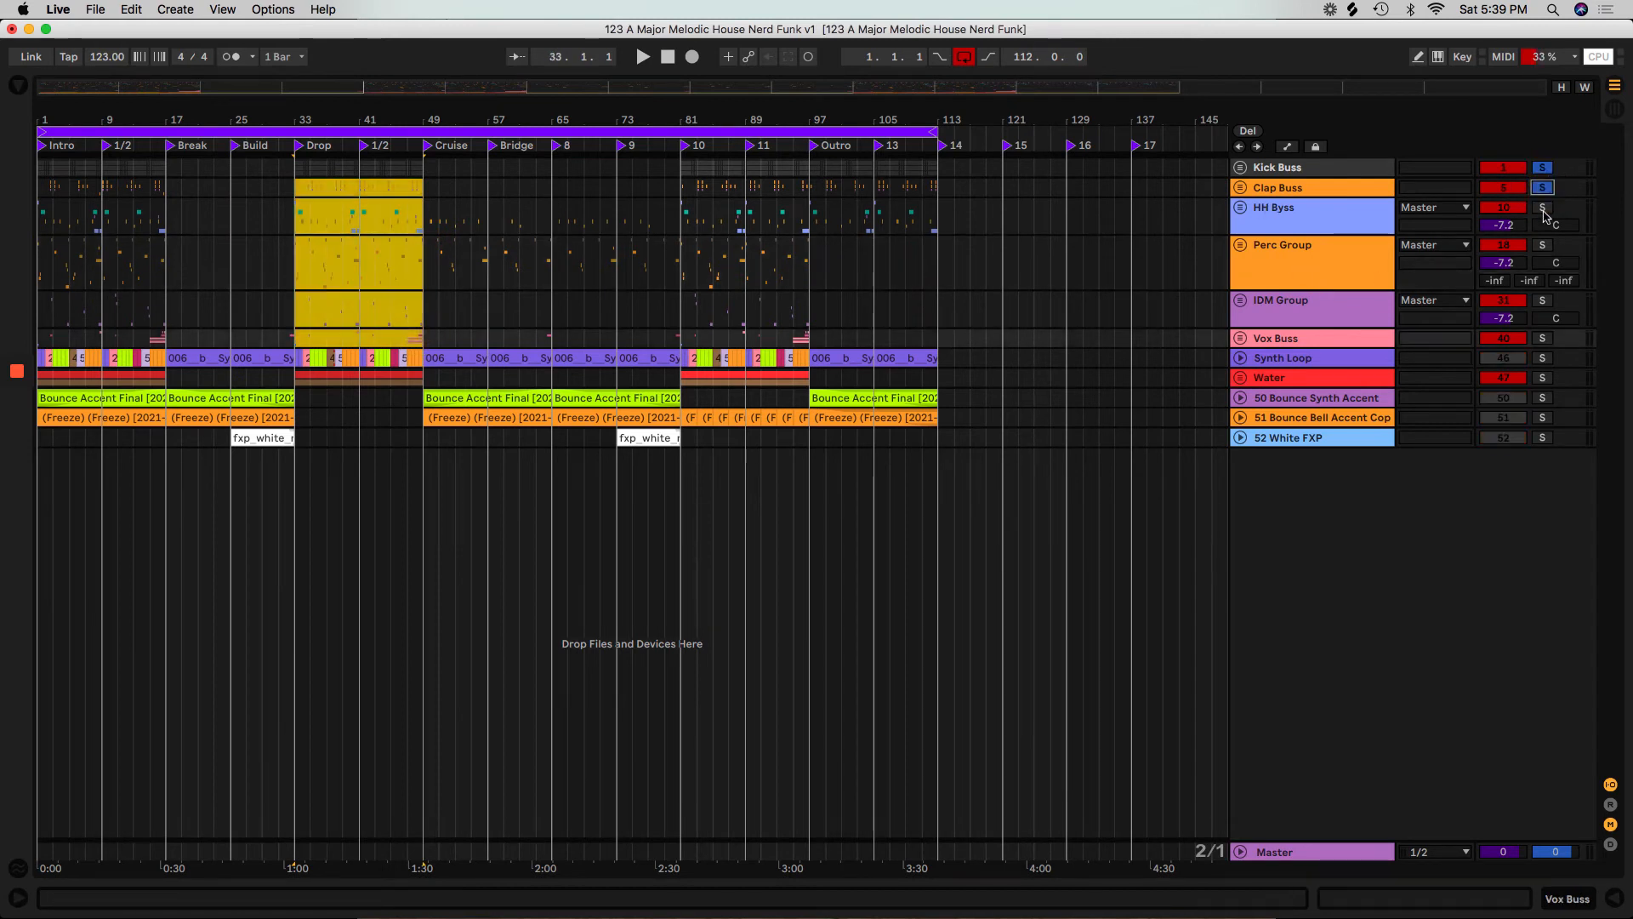
pyautogui.click(1539, 302)
pyautogui.click(1543, 340)
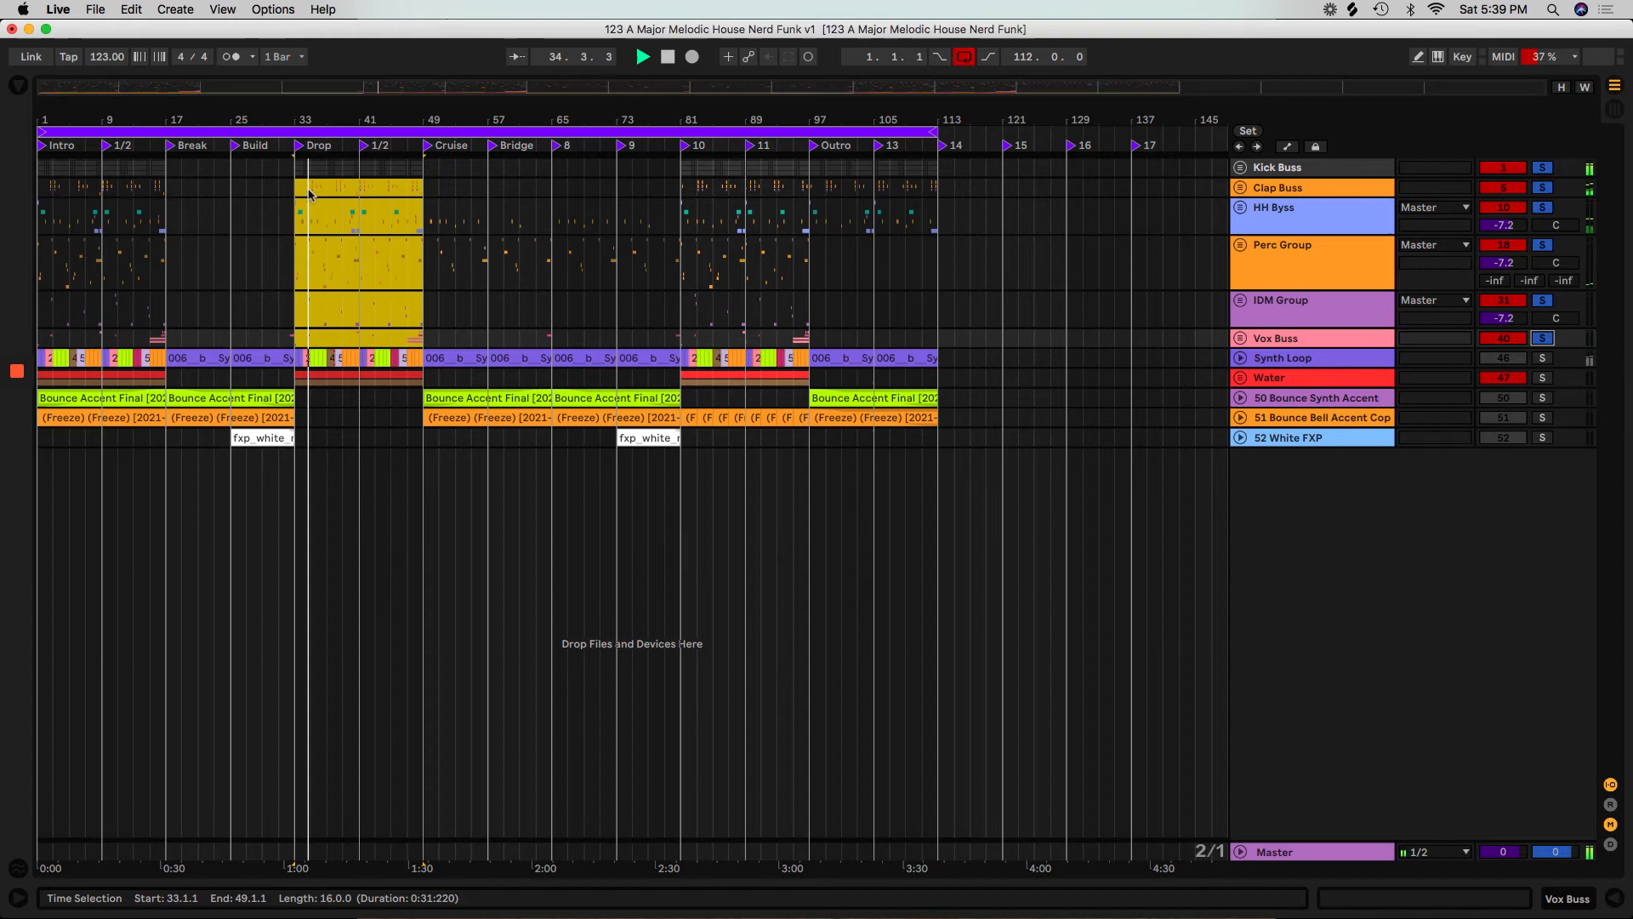
pyautogui.press('z')
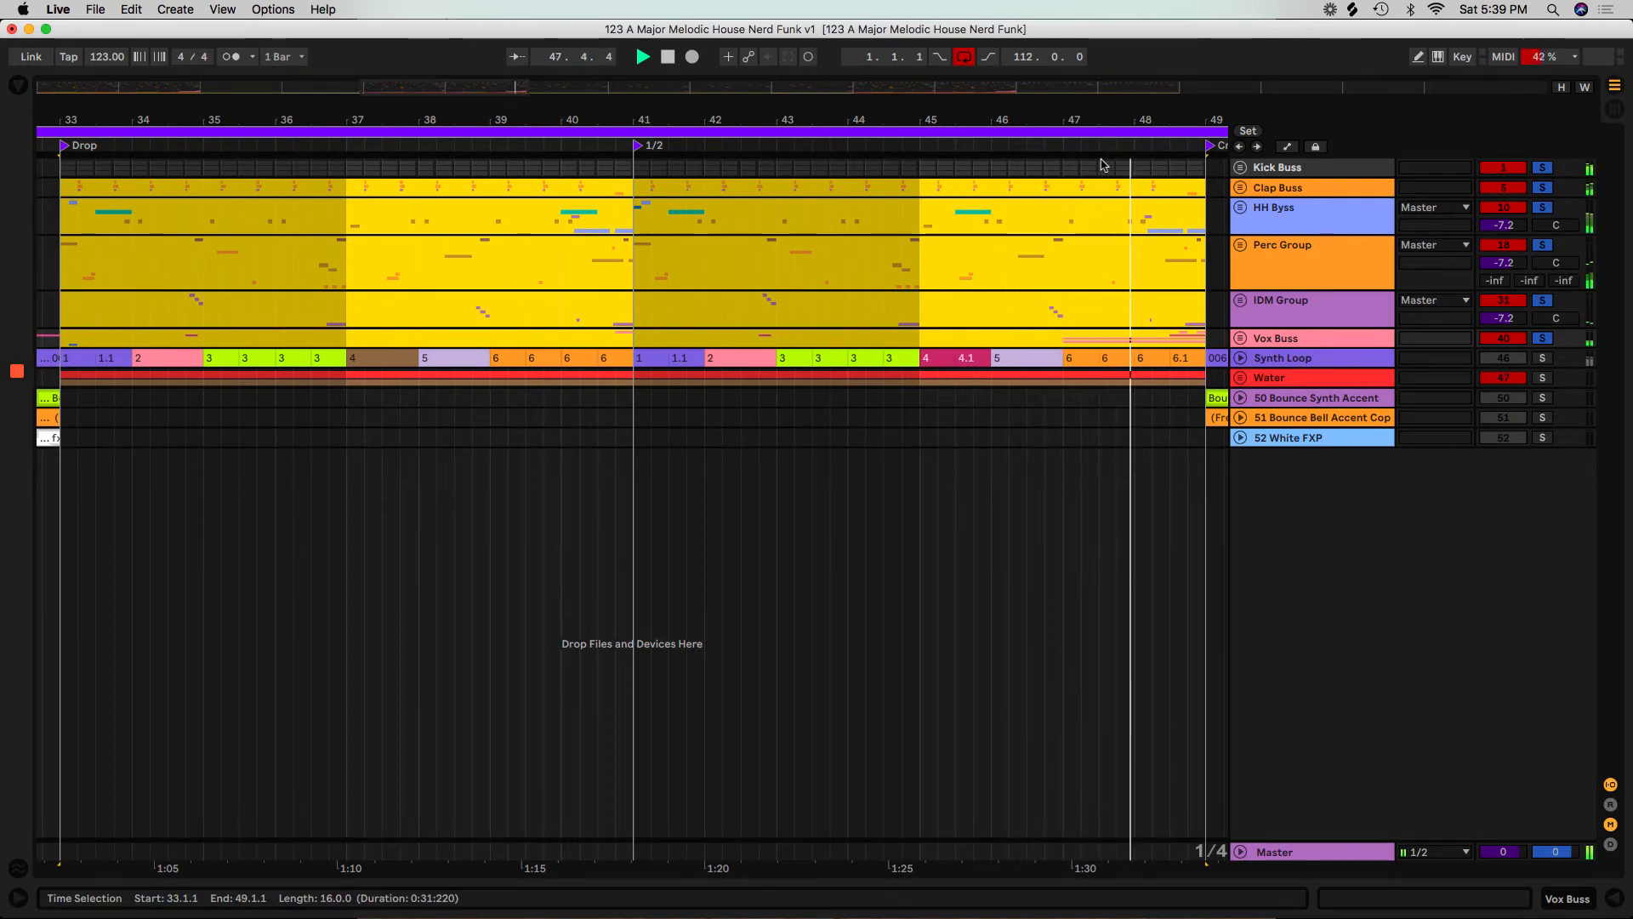
# Cut the solos back to the Kick Buss and Clap Buss, and audition from the Drop while adding HH Byss, Perc Group and IDM Group.
pyautogui.click(1188, 417)
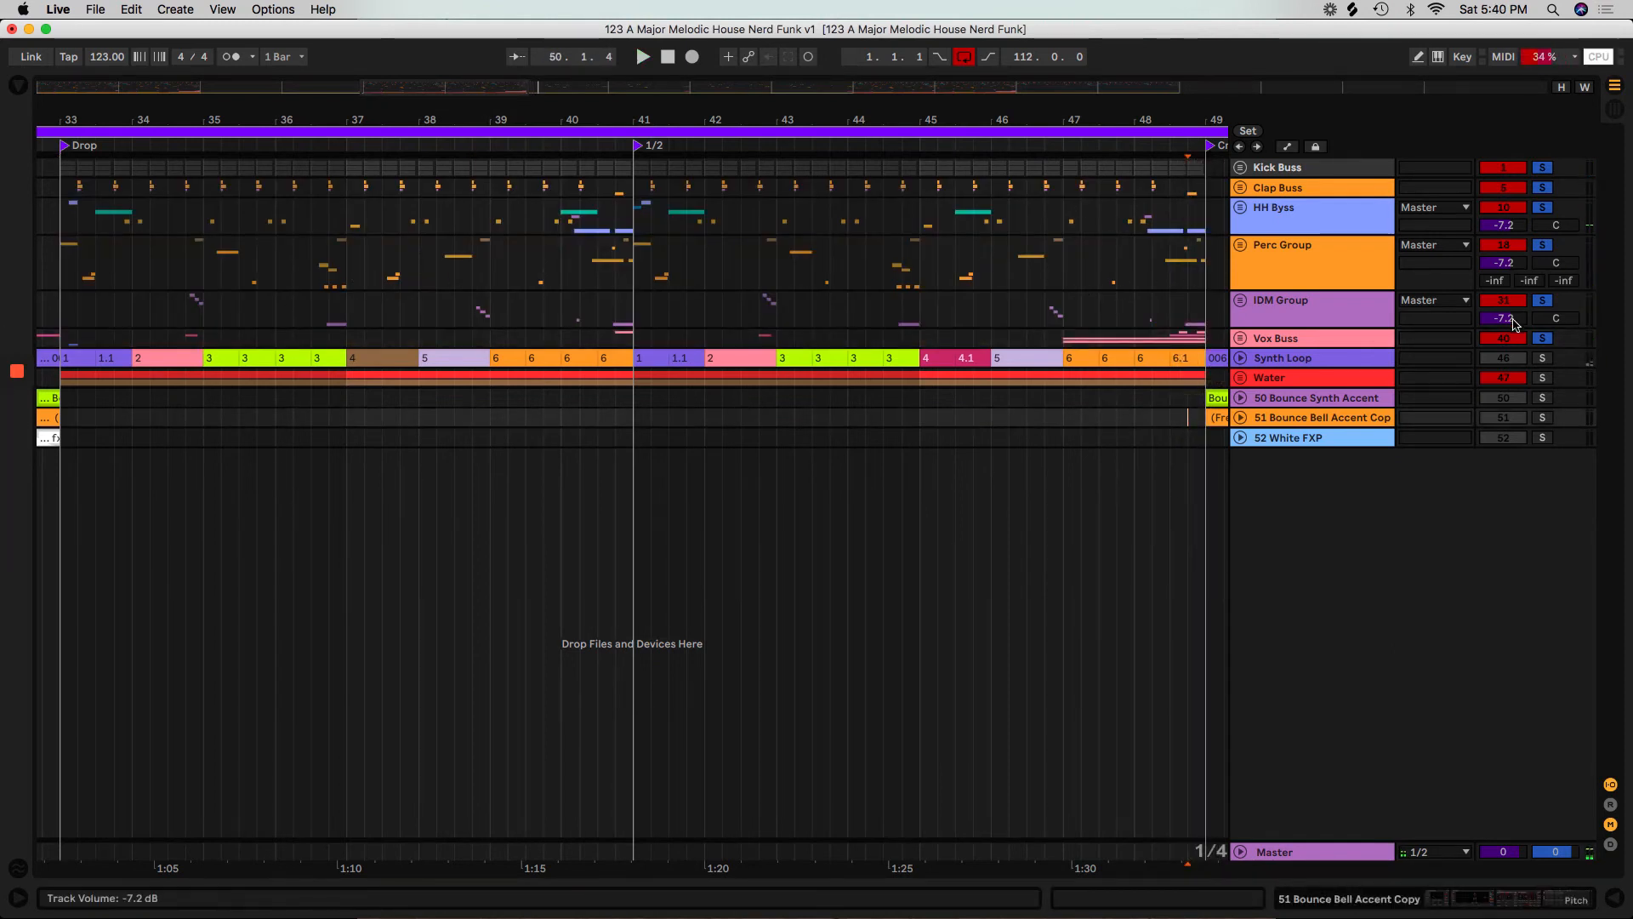
pyautogui.click(1547, 340)
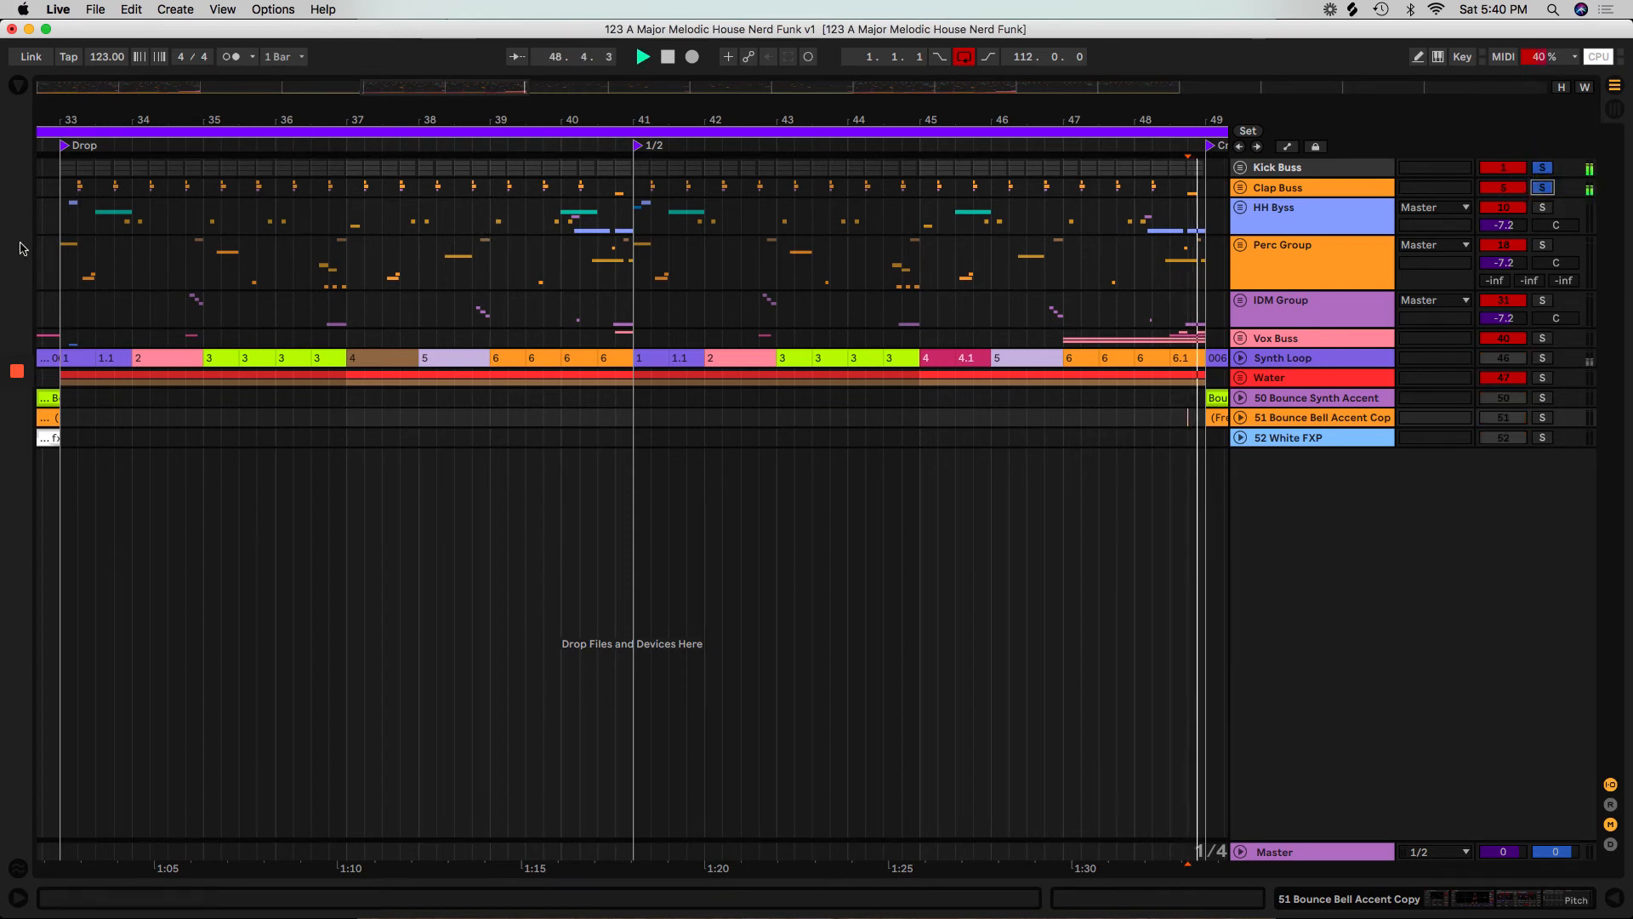
pyautogui.click(64, 147)
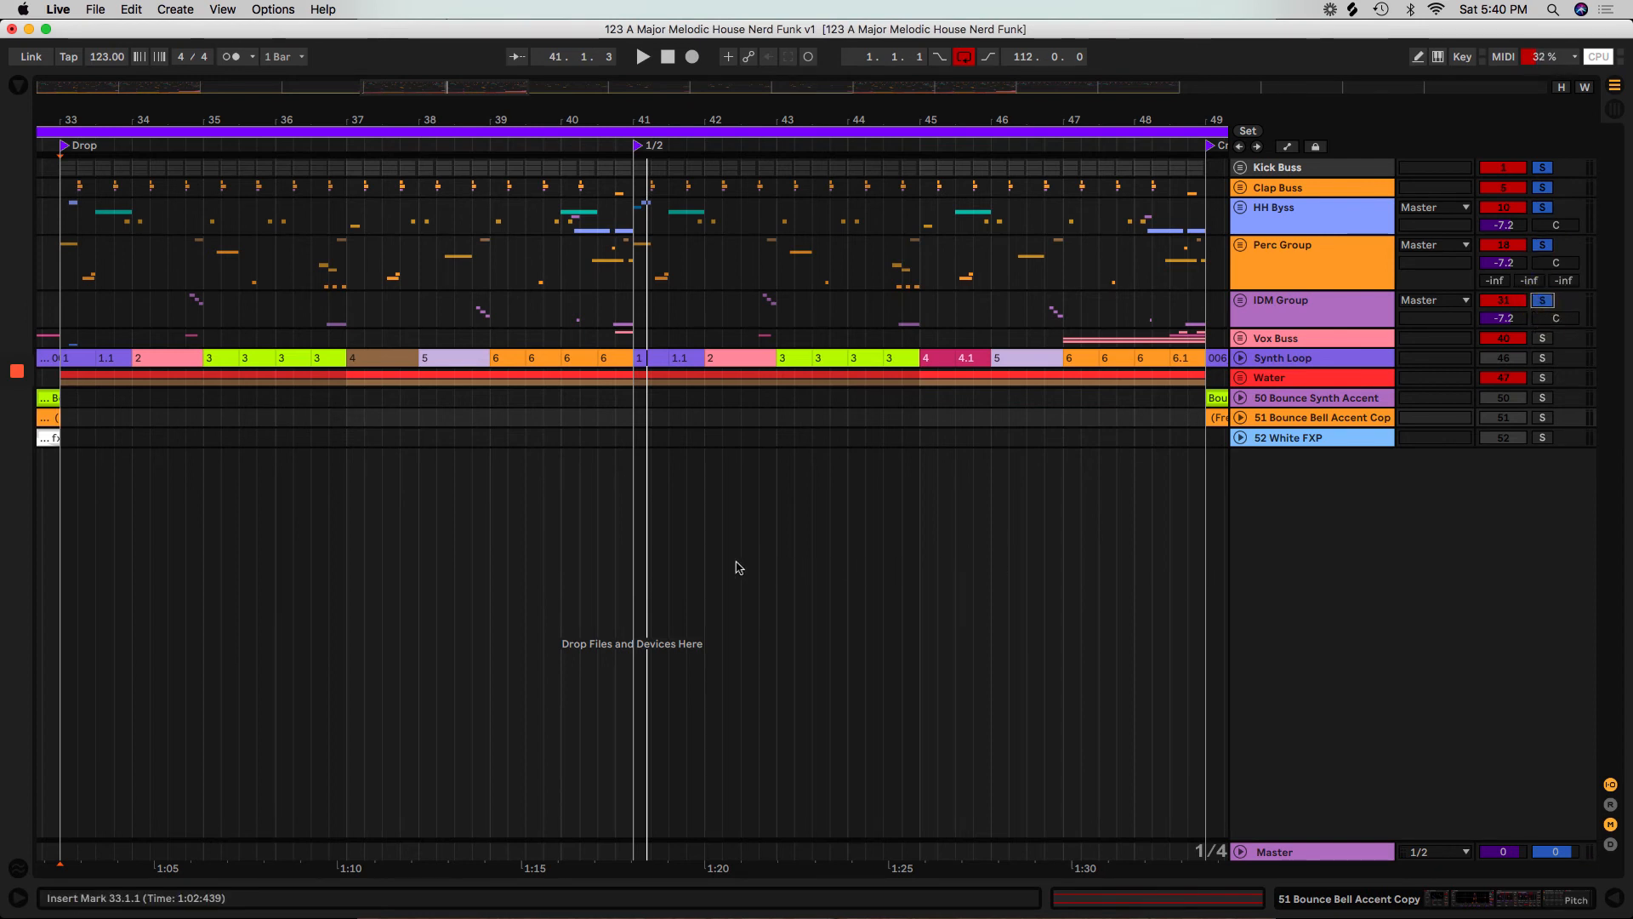
# Examine the IDM Group and nearby percussion fills across the Drop by highlighting short sections up to bar 49.
pyautogui.moveTo(132, 344); pyautogui.dragTo(104, 313)
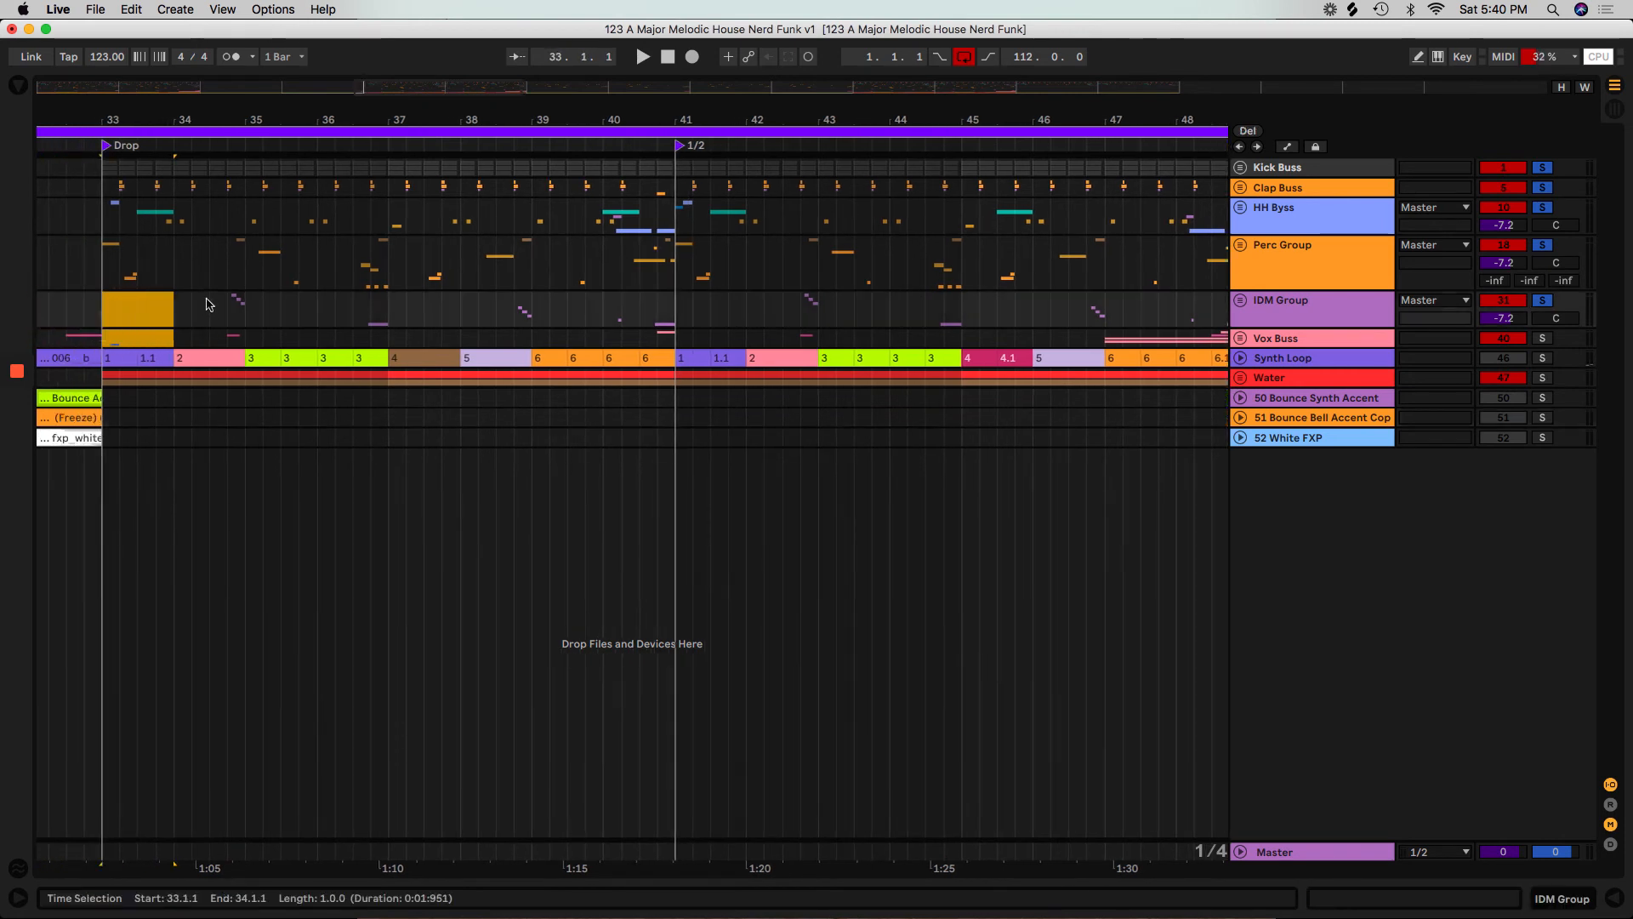
pyautogui.moveTo(208, 304); pyautogui.dragTo(253, 337)
pyautogui.moveTo(388, 340); pyautogui.dragTo(345, 300)
pyautogui.moveTo(502, 300); pyautogui.dragTo(546, 348)
pyautogui.moveTo(676, 352)
pyautogui.mouseDown()
pyautogui.moveTo(602, 296)
pyautogui.moveTo(672, 355)
pyautogui.mouseUp()
pyautogui.click(687, 318)
pyautogui.moveTo(822, 338); pyautogui.dragTo(776, 277)
pyautogui.moveTo(979, 340); pyautogui.dragTo(905, 273)
pyautogui.moveTo(1030, 273); pyautogui.dragTo(1130, 311)
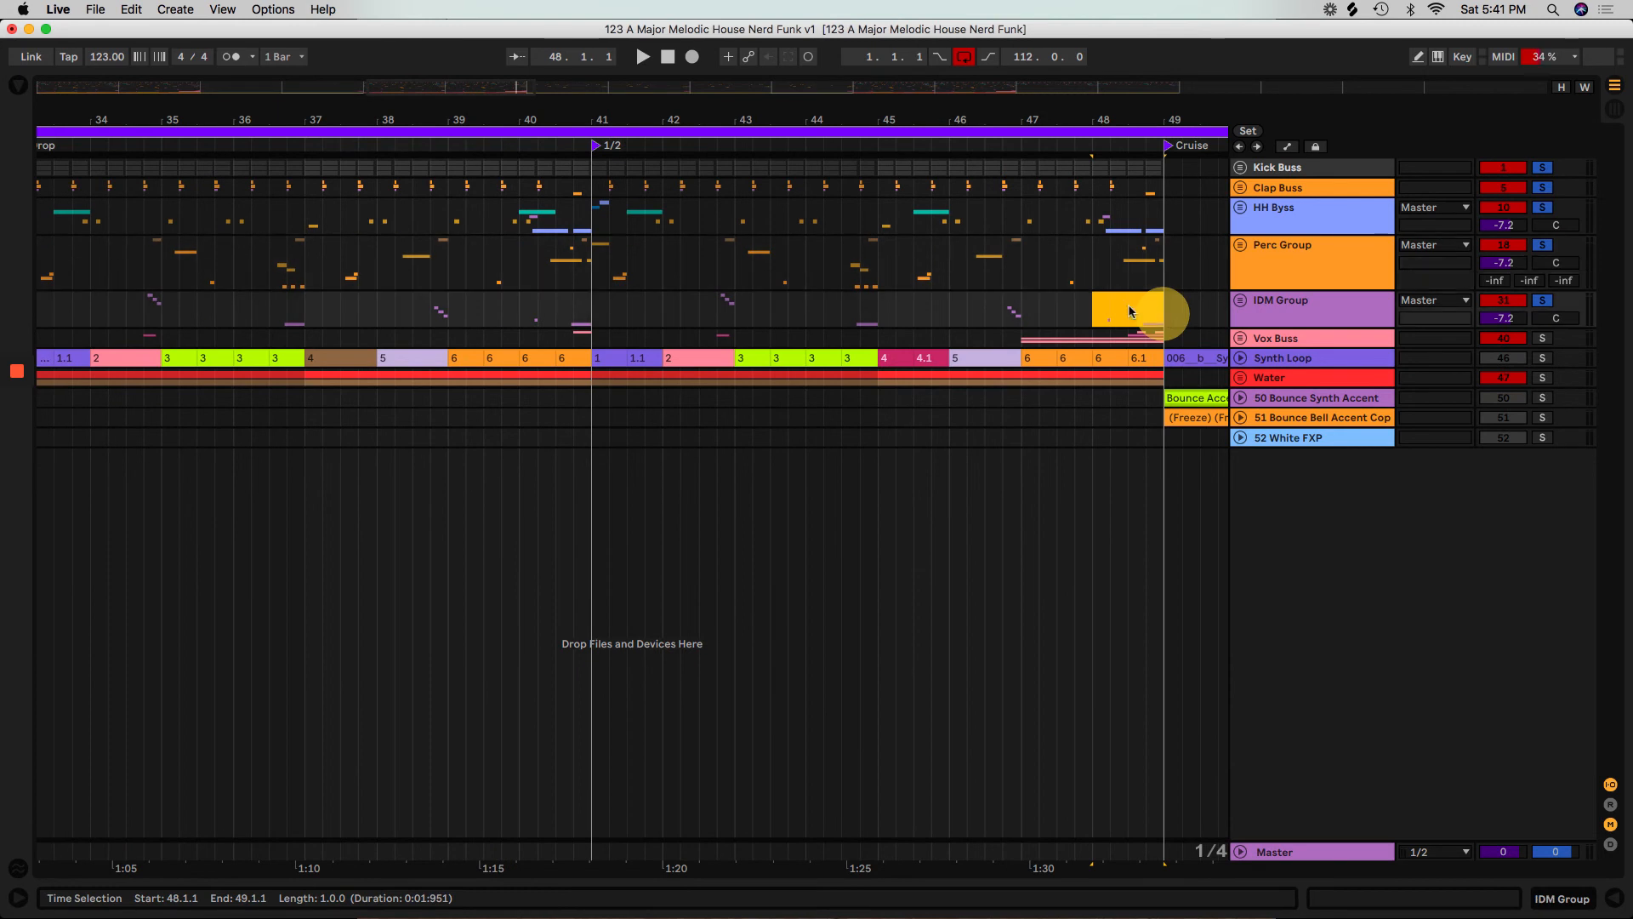
# Play the soloed drum groups from the start of the Drop at bar 33 into the Cruise section, and stop playback.
pyautogui.moveTo(698, 88); pyautogui.dragTo(691, 96)
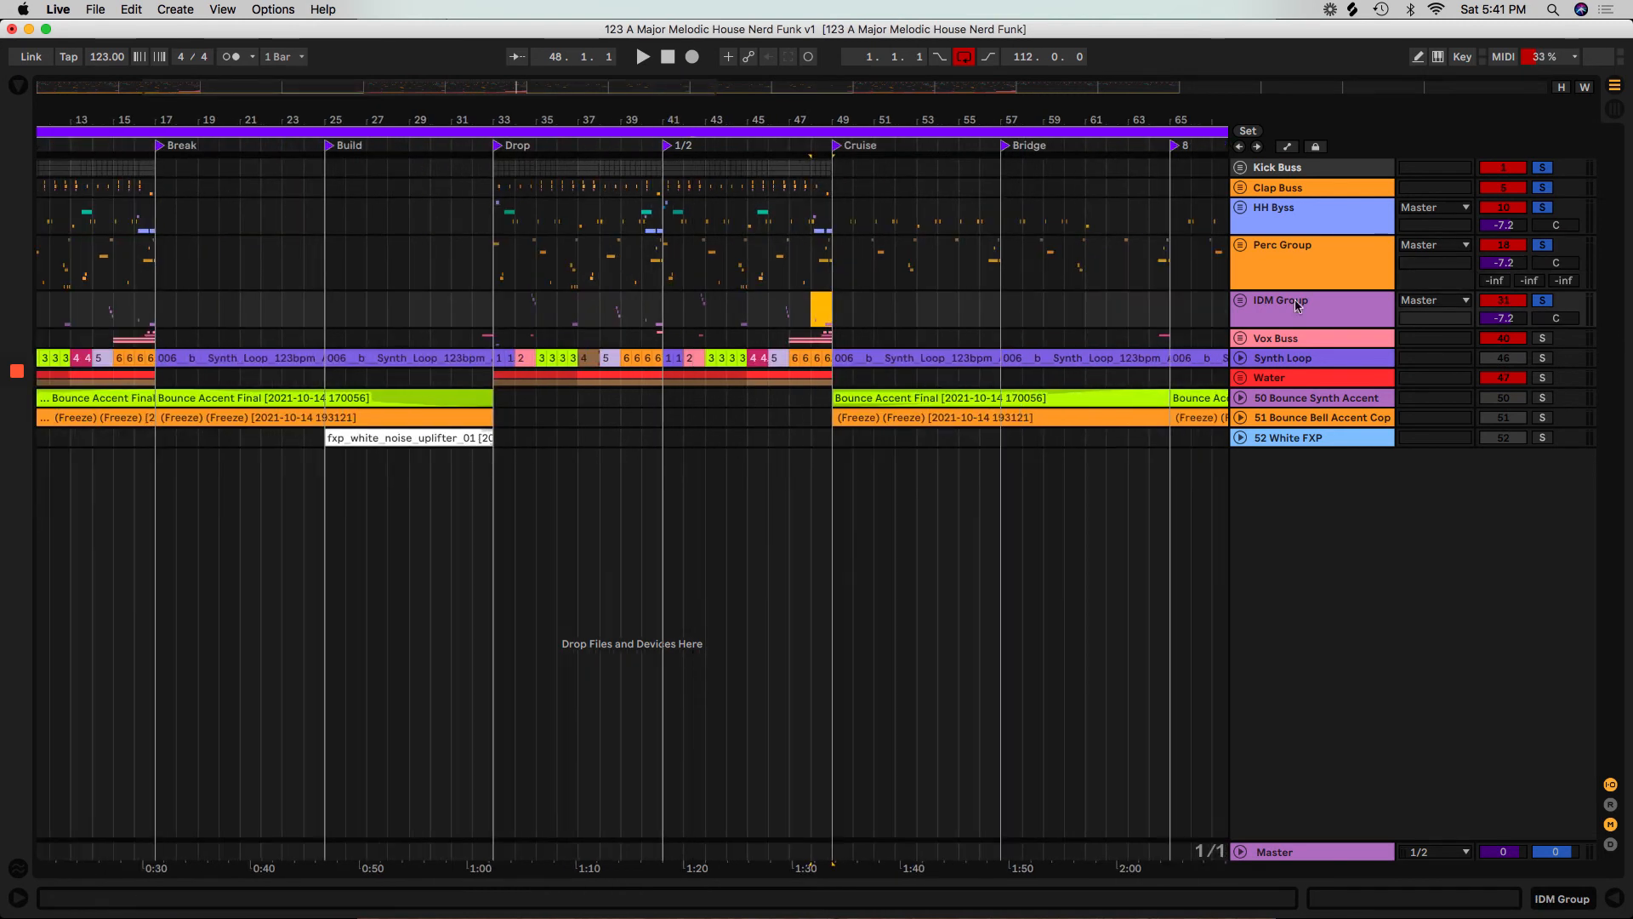
pyautogui.click(492, 147)
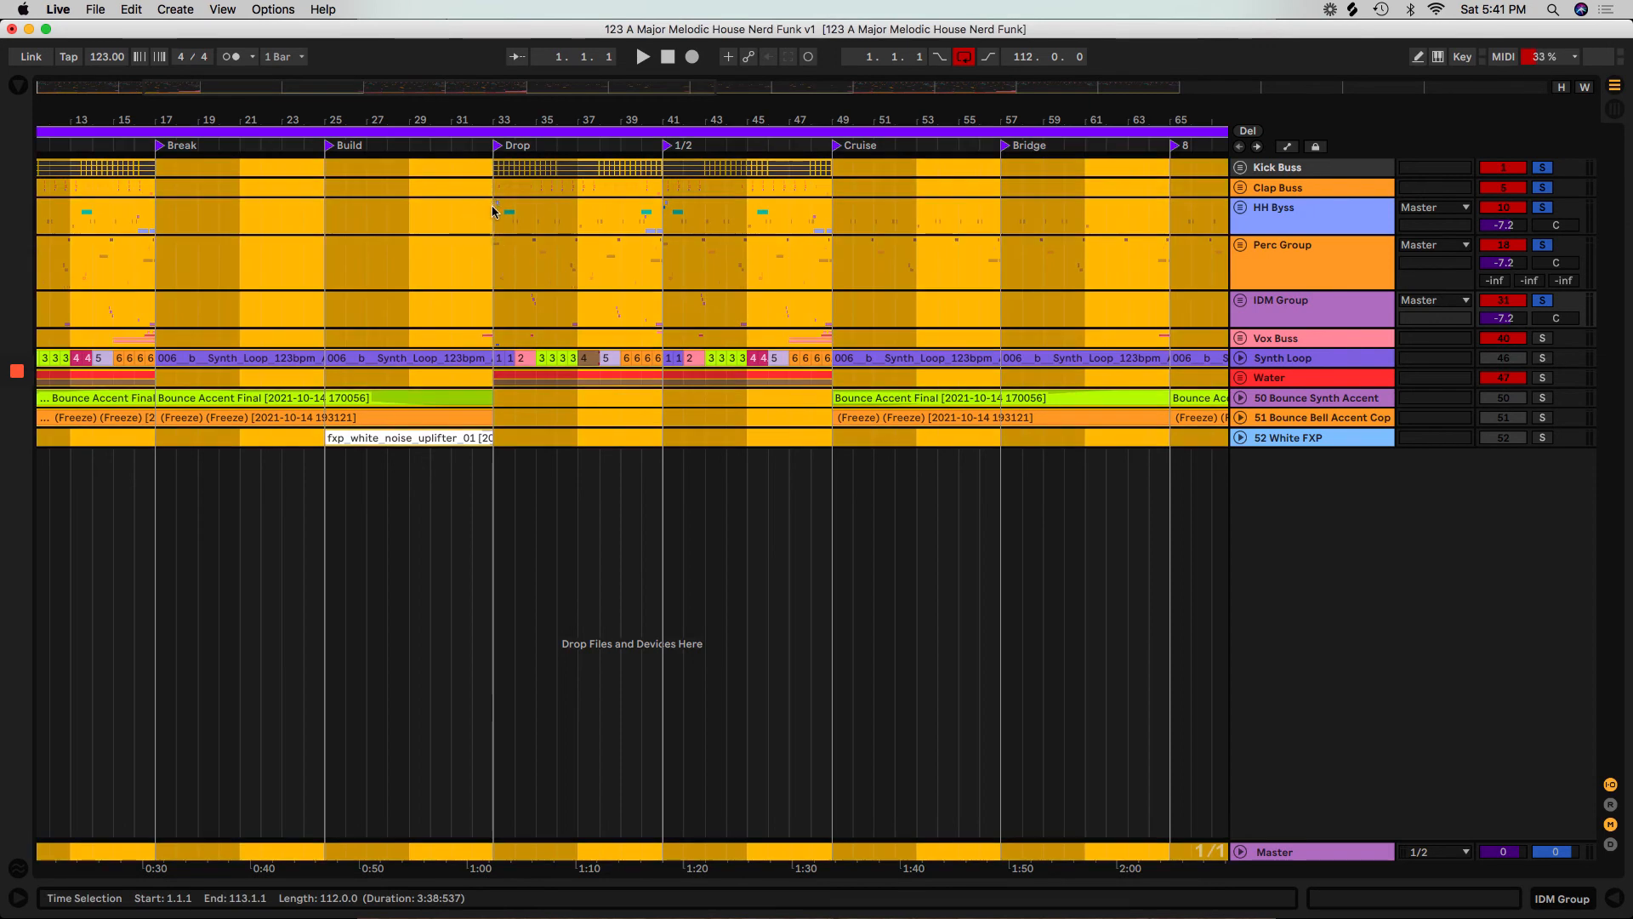
pyautogui.click(492, 211)
pyautogui.press('space')
pyautogui.moveTo(602, 110); pyautogui.dragTo(602, 107)
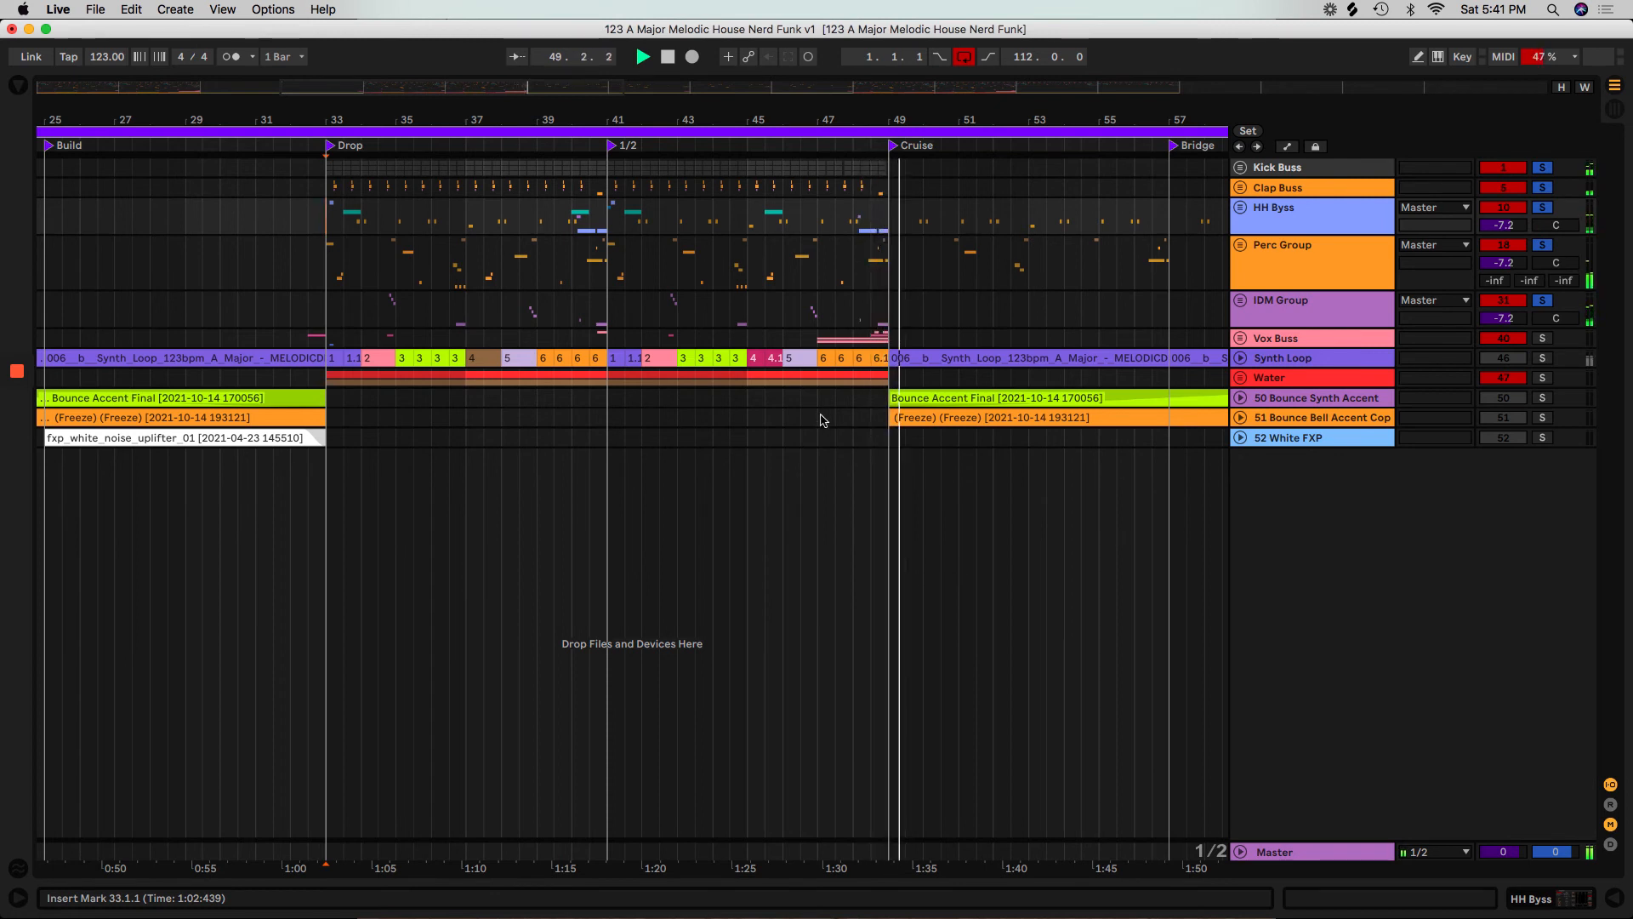
pyautogui.press('space')
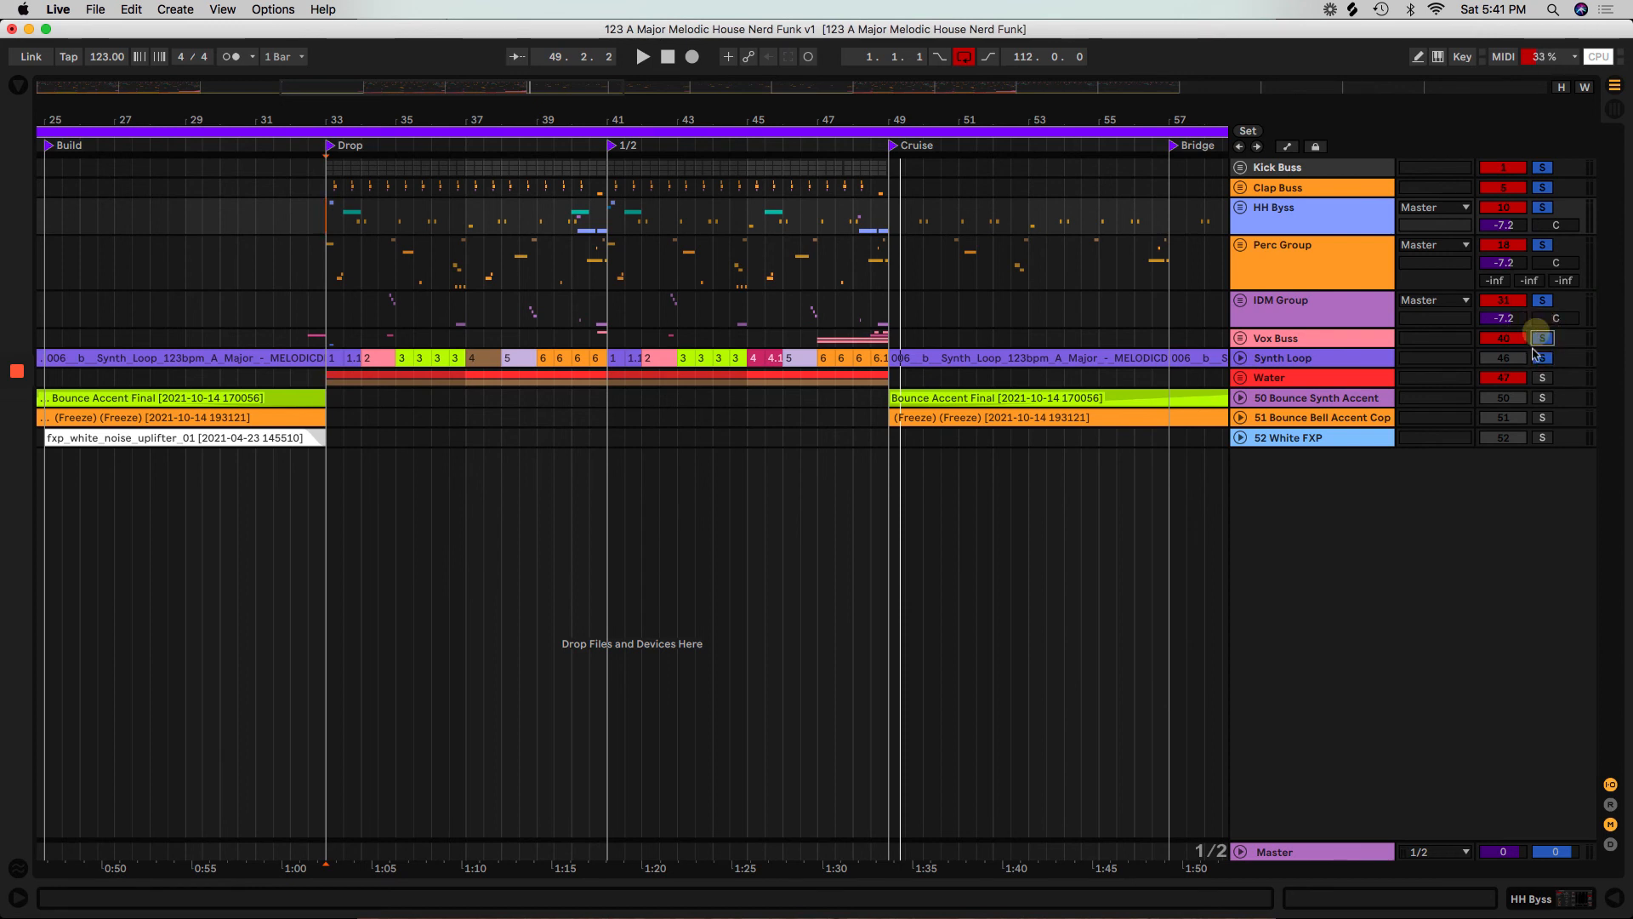
# Solo the Vox Buss and Synth Loop, play from the Drop at bar 33, and unfold the Water and Synth Loop tracks.
pyautogui.click(328, 321)
pyautogui.press('space')
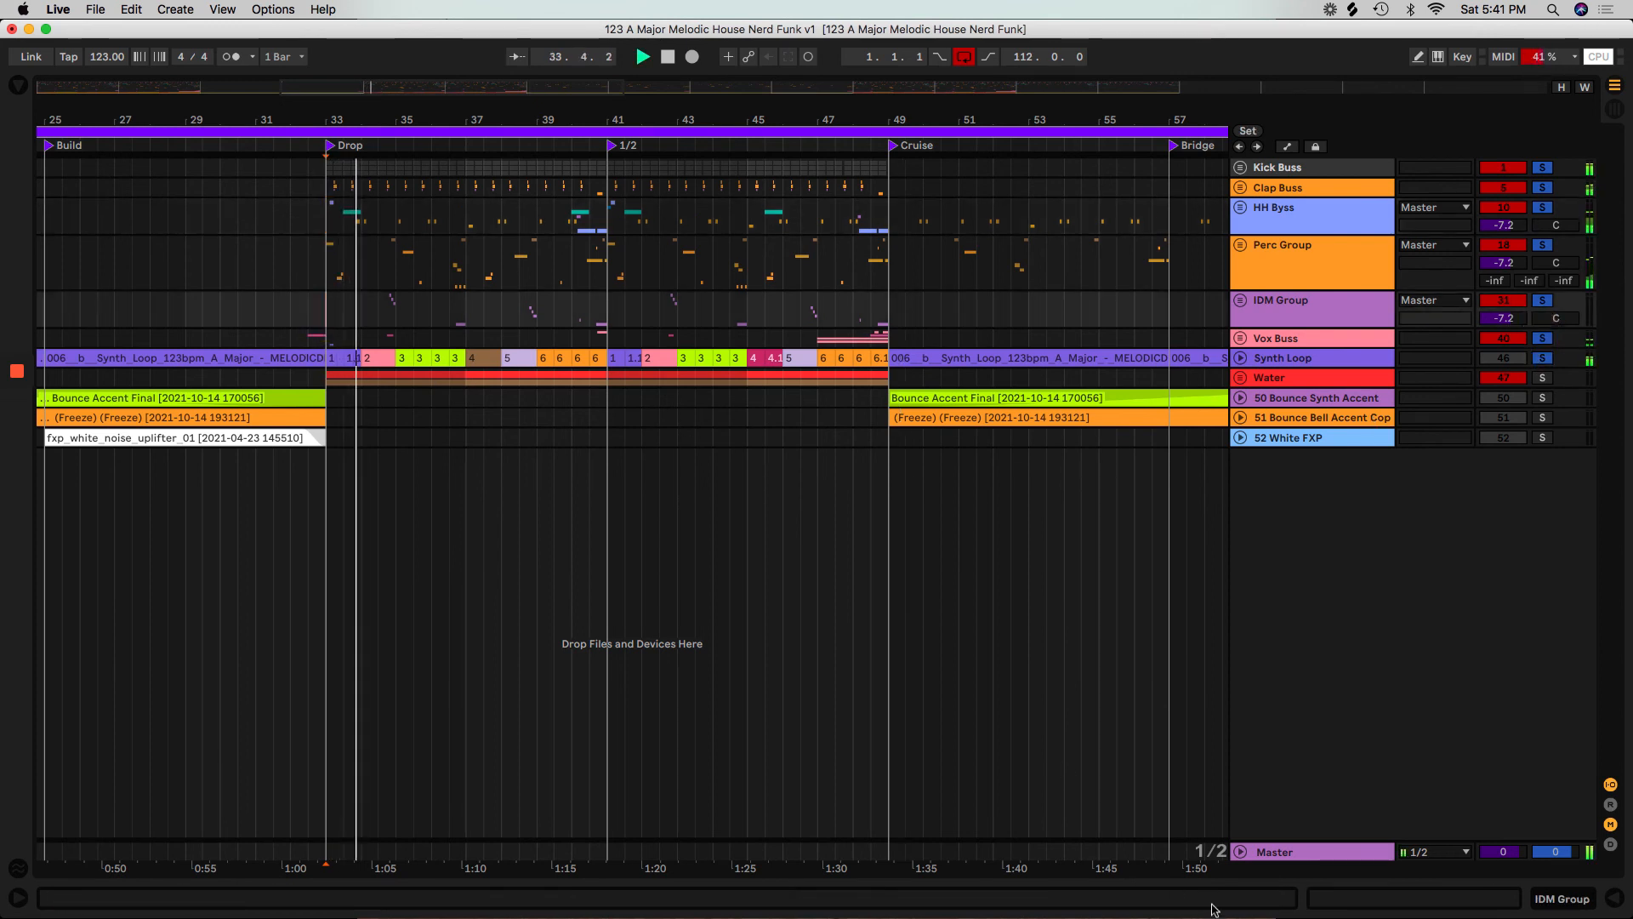
pyautogui.click(1240, 377)
pyautogui.click(1240, 358)
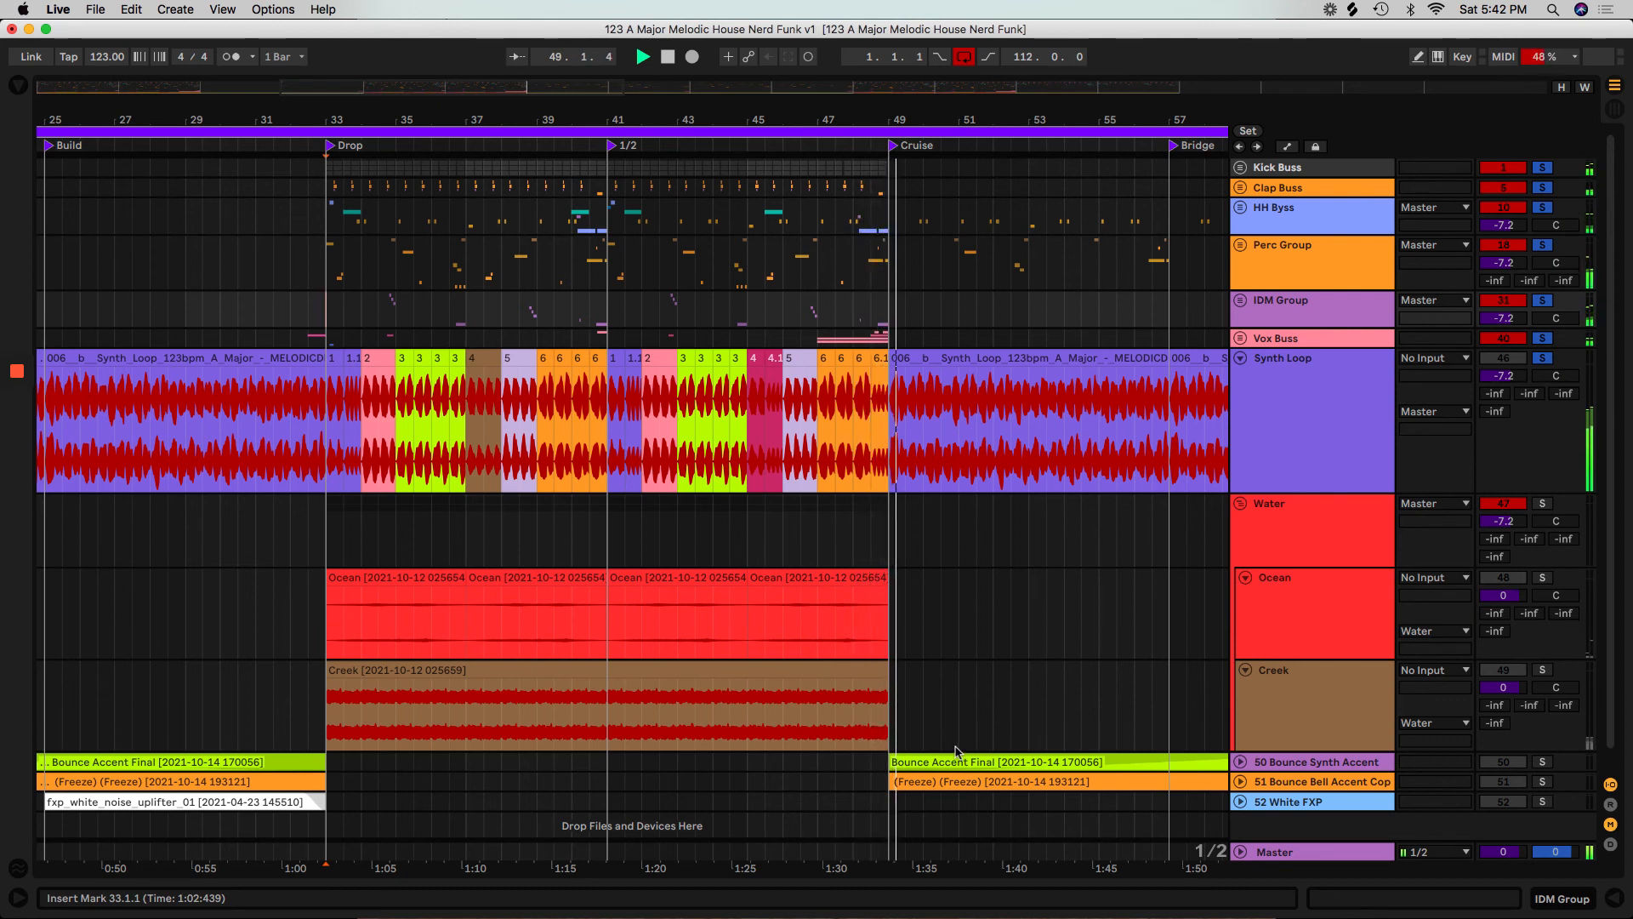
# Clear the Synth Loop solo, select the tracks from Kick Buss to Vox Buss, and solo them together.
pyautogui.click(1541, 359)
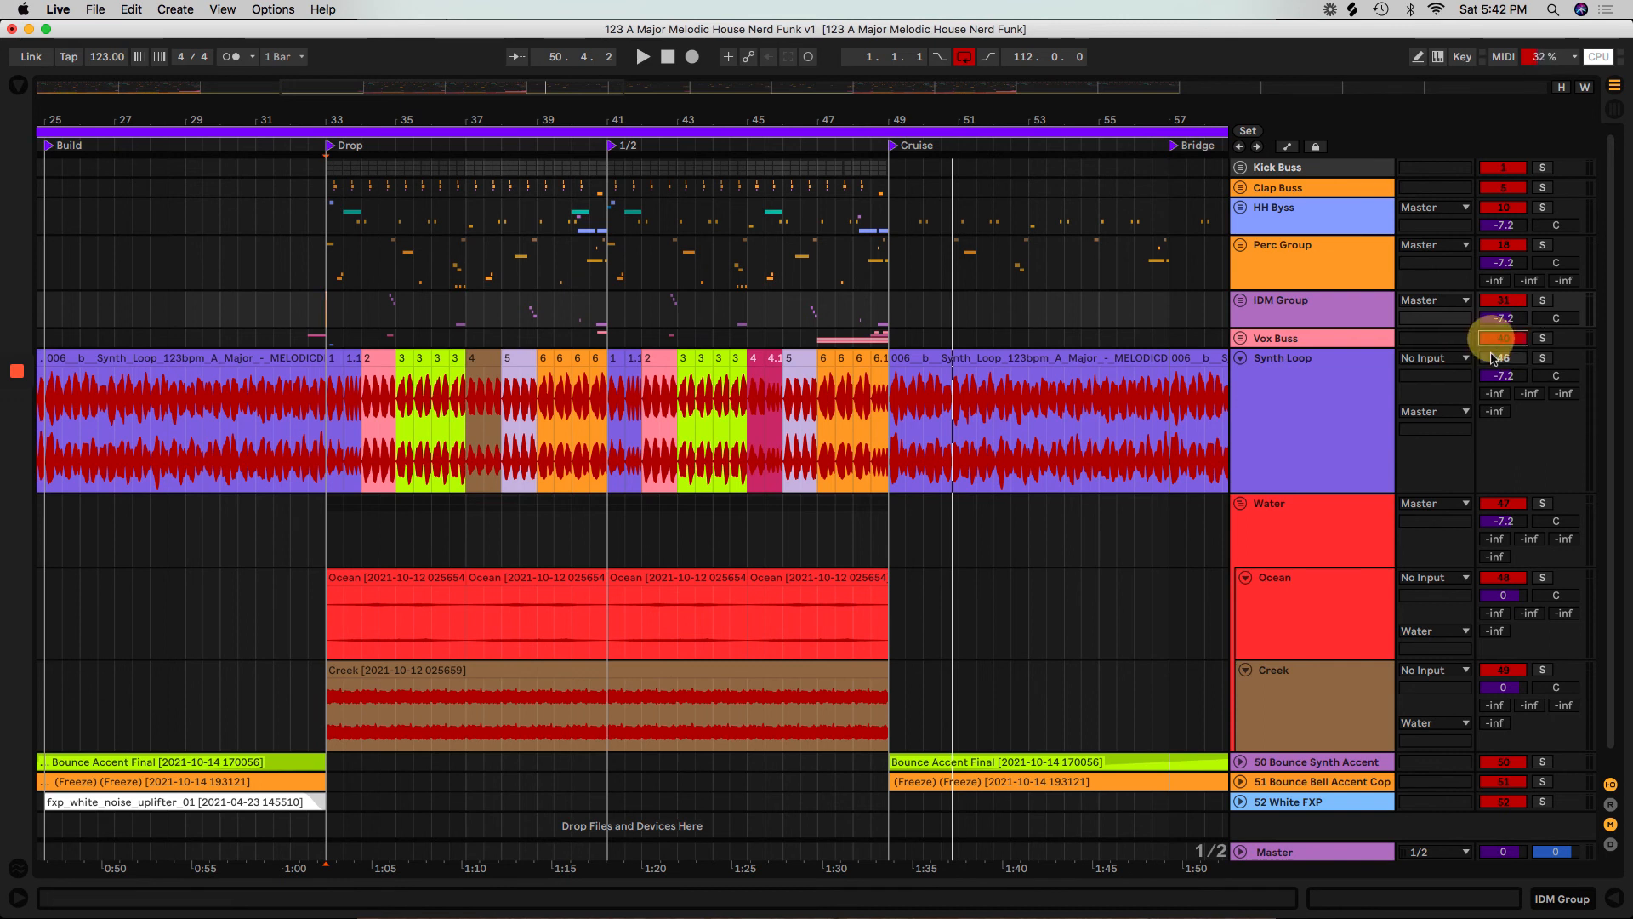
pyautogui.click(1284, 302)
pyautogui.click(1276, 340)
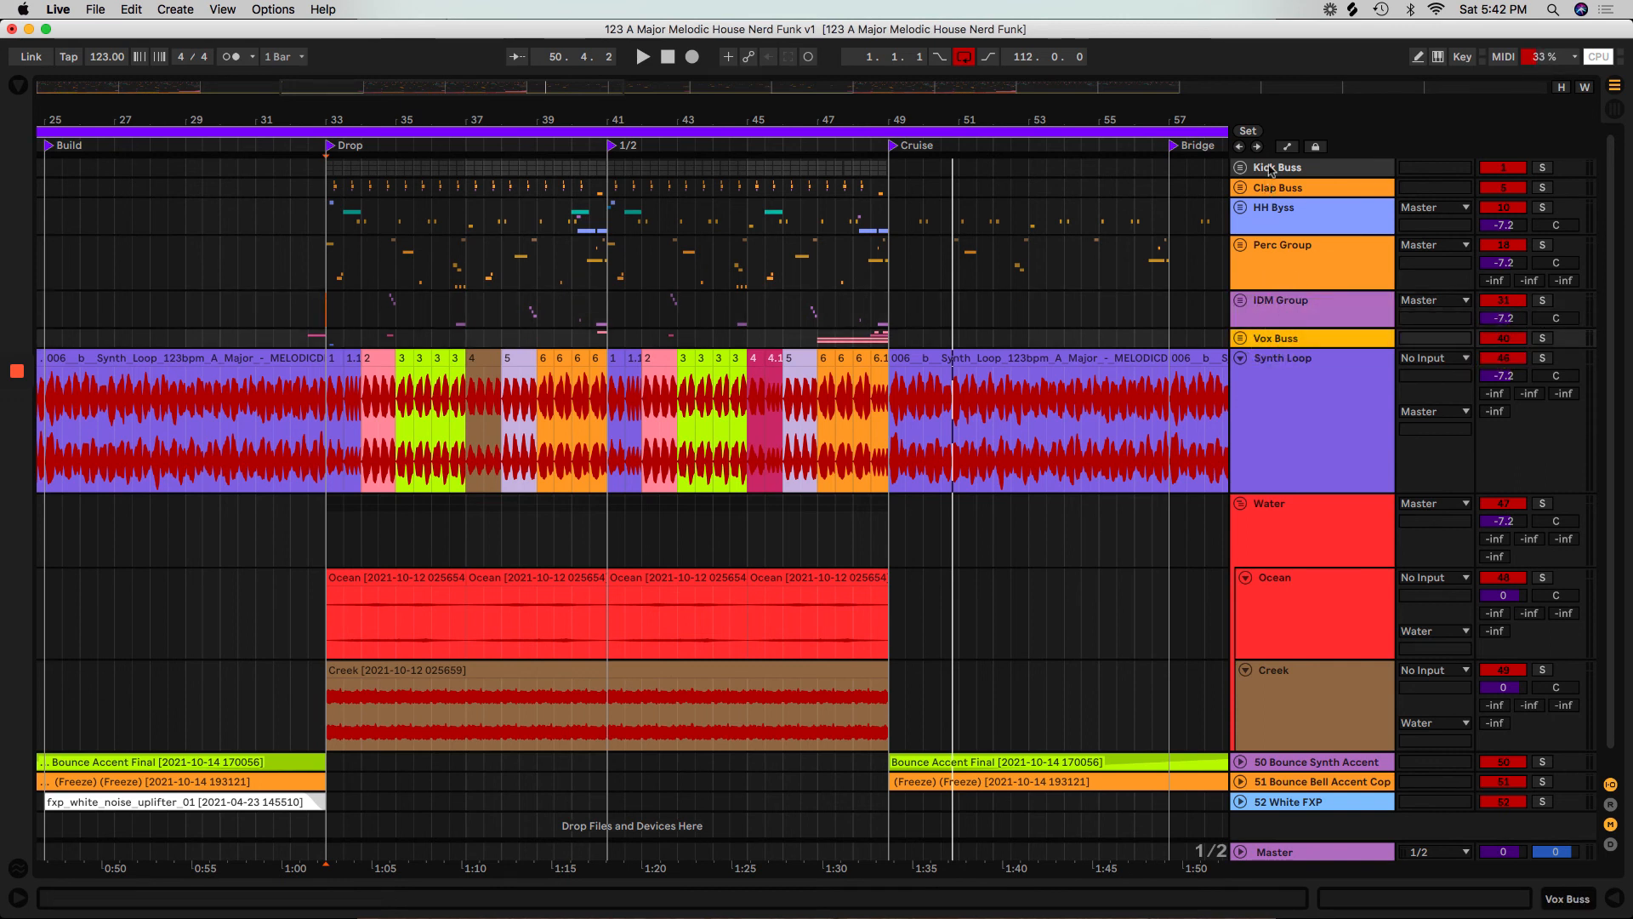
pyautogui.keyDown('shift'); pyautogui.click(1270, 169); pyautogui.keyUp('shift')
pyautogui.click(1543, 167)
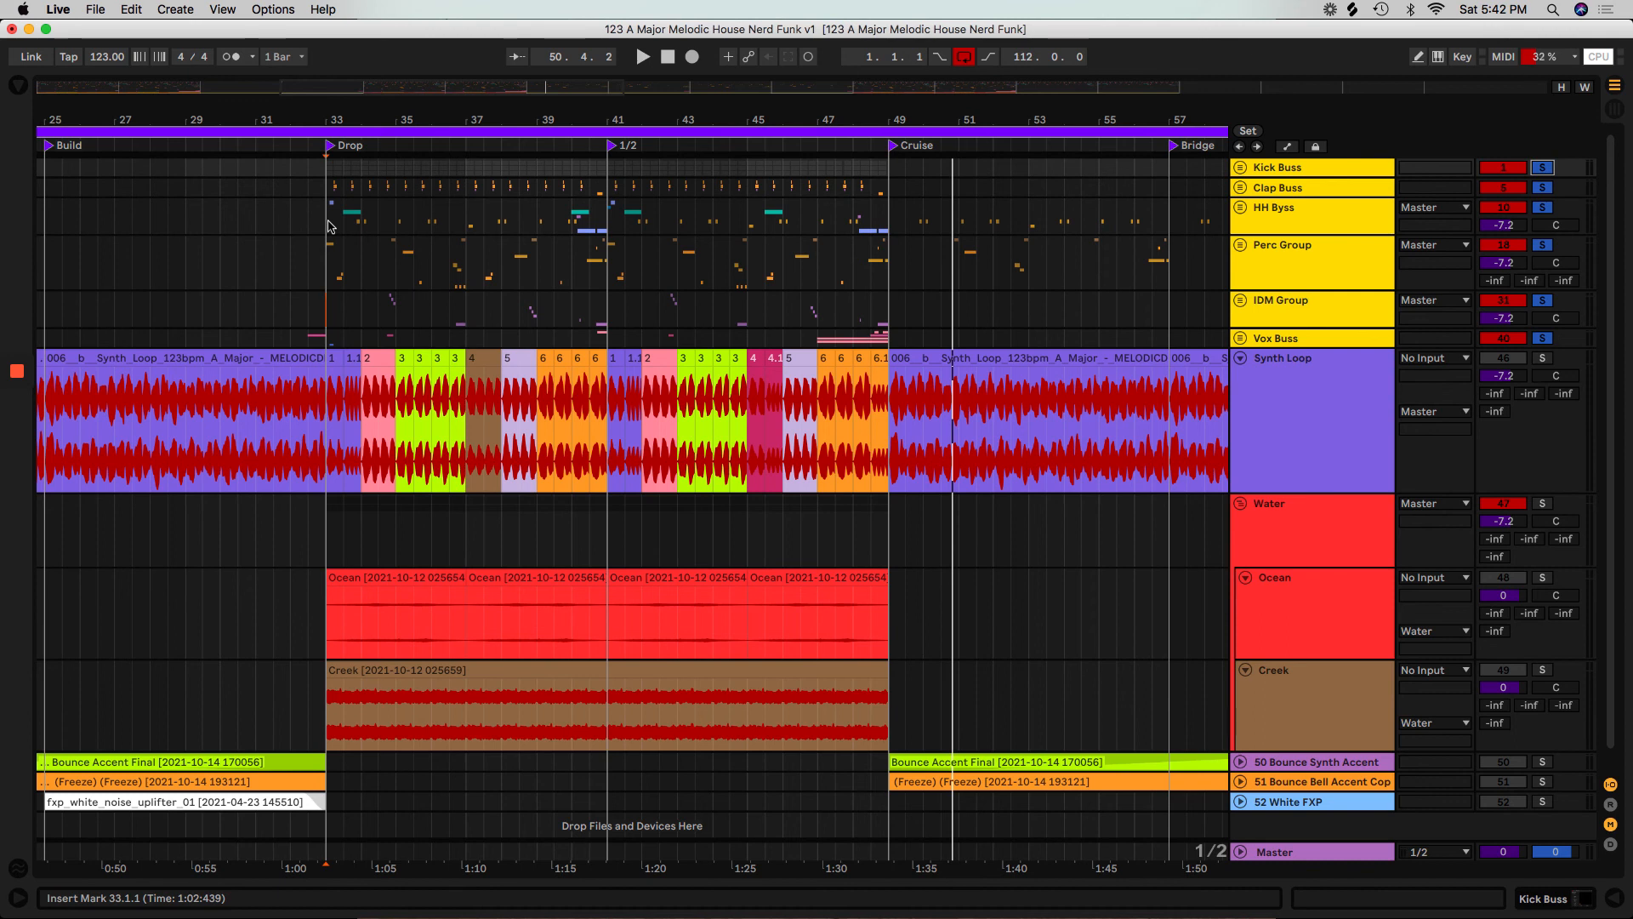
# Set the loop region to the 16-bar Drop section from bar 33 to bar 49.
pyautogui.moveTo(328, 225); pyautogui.dragTo(611, 359)
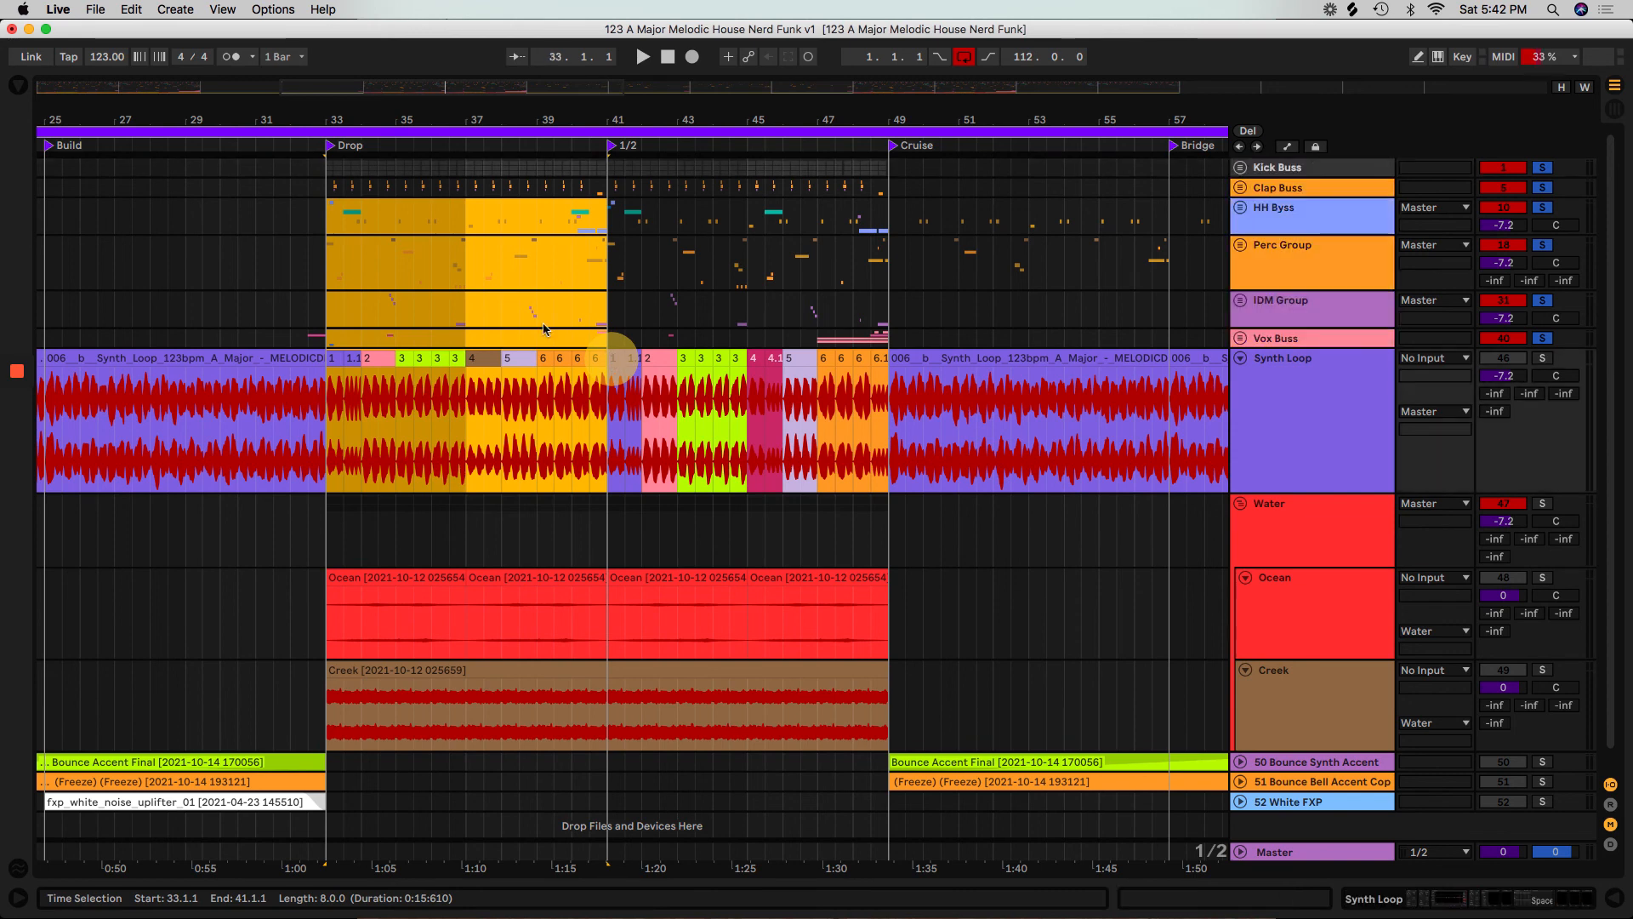
pyautogui.click(422, 129)
pyautogui.moveTo(428, 115); pyautogui.dragTo(427, 95)
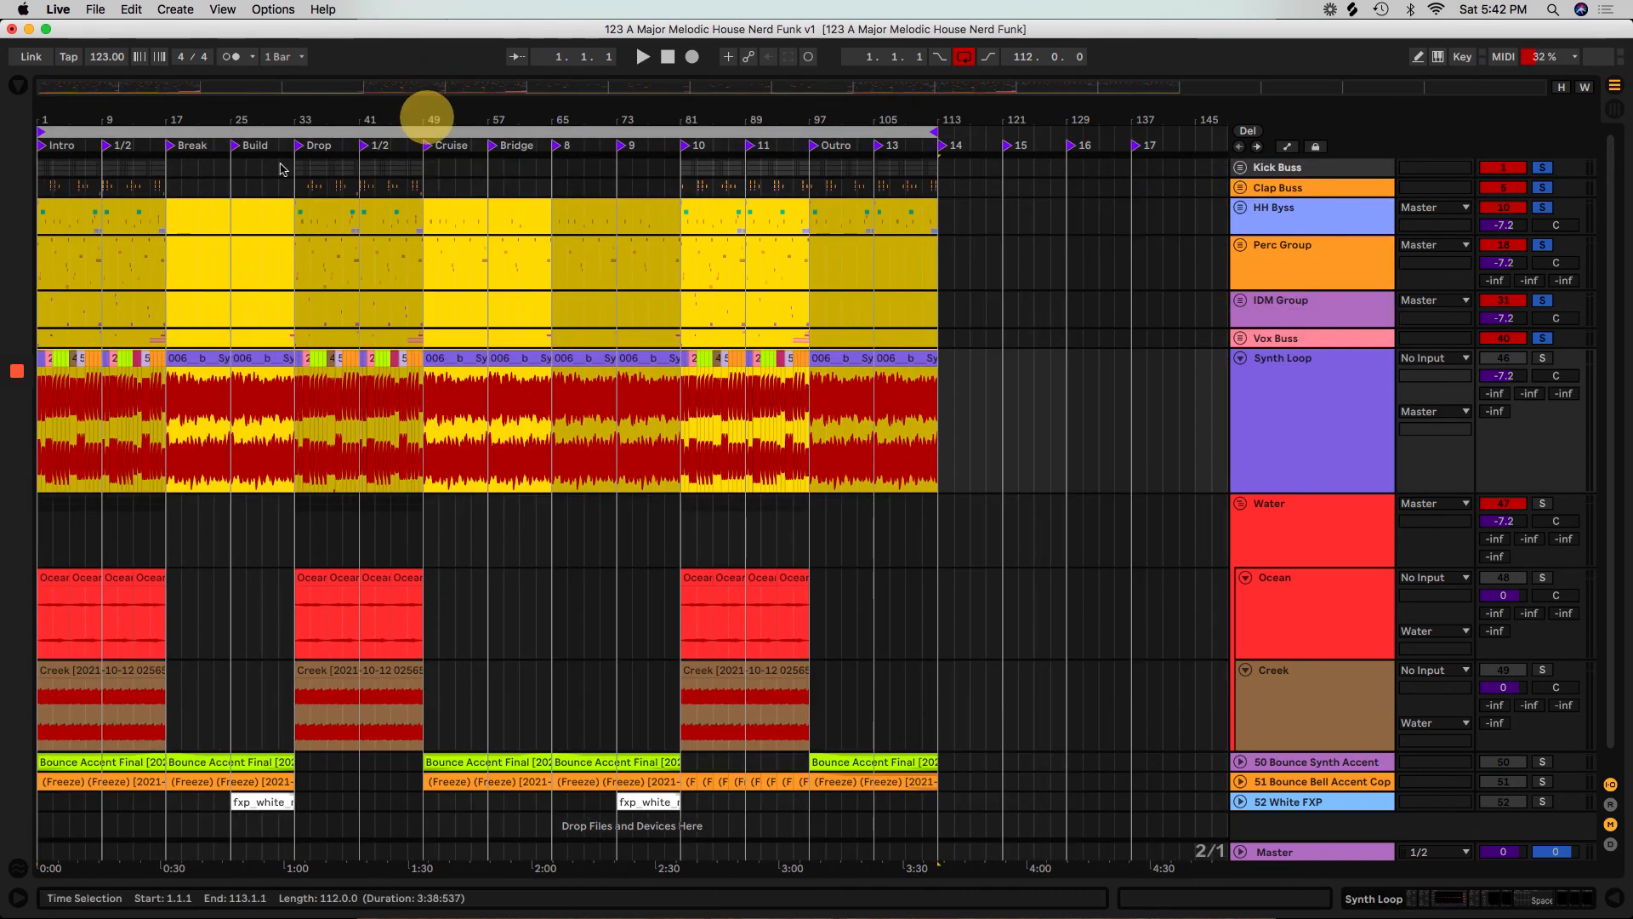
pyautogui.moveTo(928, 129); pyautogui.dragTo(99, 197)
pyautogui.moveTo(72, 129); pyautogui.dragTo(330, 192)
pyautogui.moveTo(319, 109); pyautogui.dragTo(319, 119)
pyautogui.moveTo(598, 134); pyautogui.dragTo(1087, 185)
pyautogui.rightClick(1089, 189)
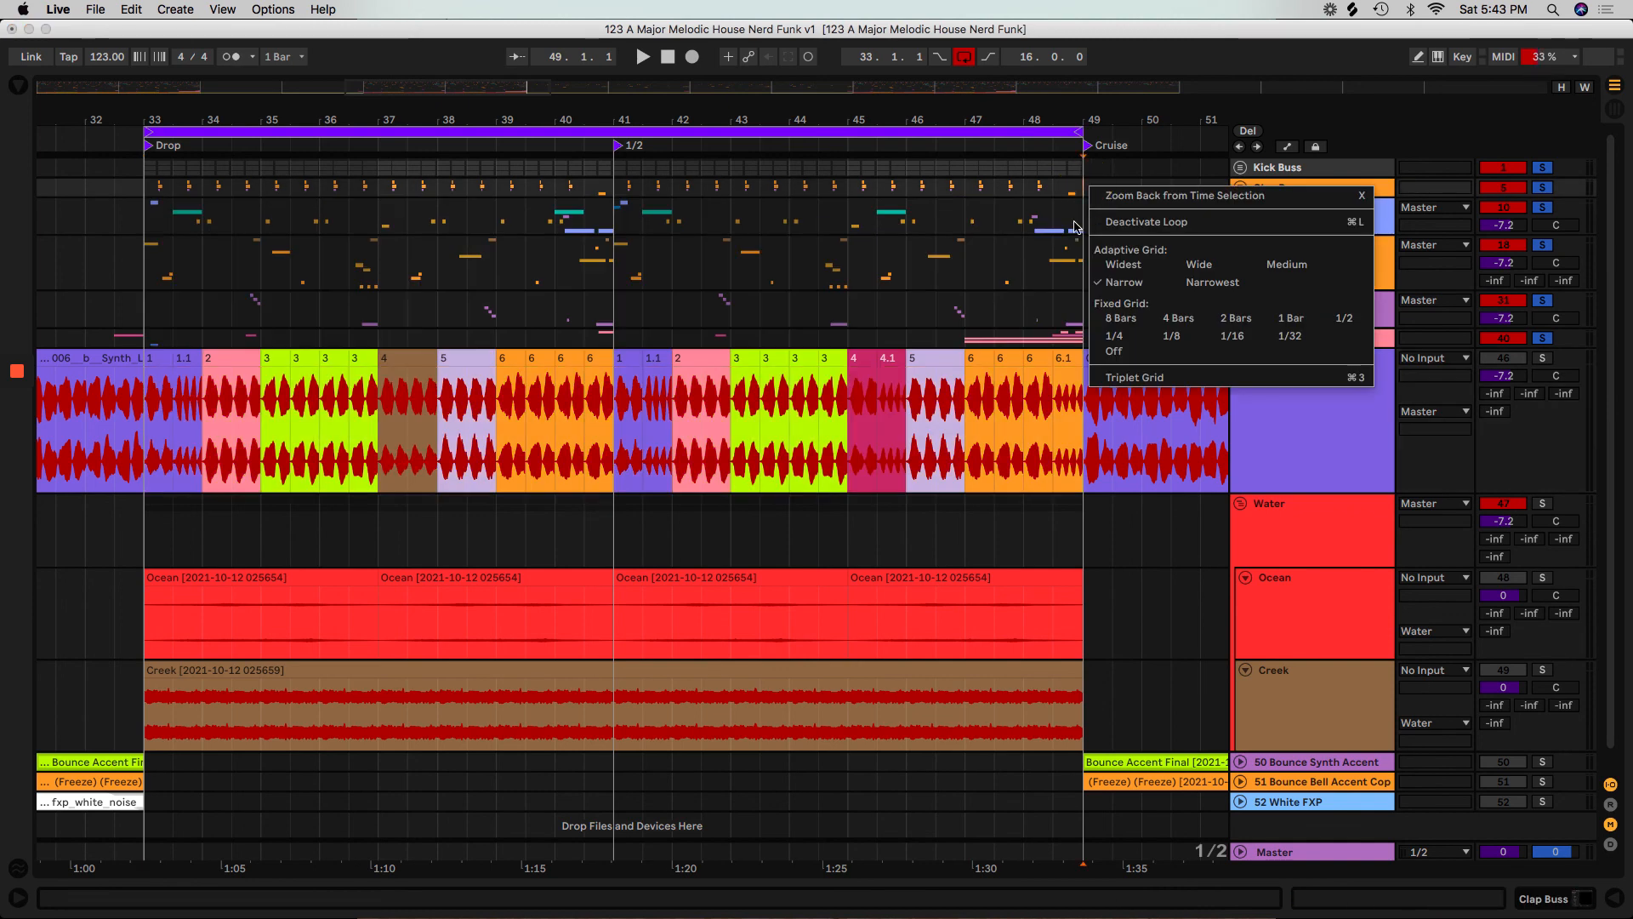
pyautogui.click(1074, 221)
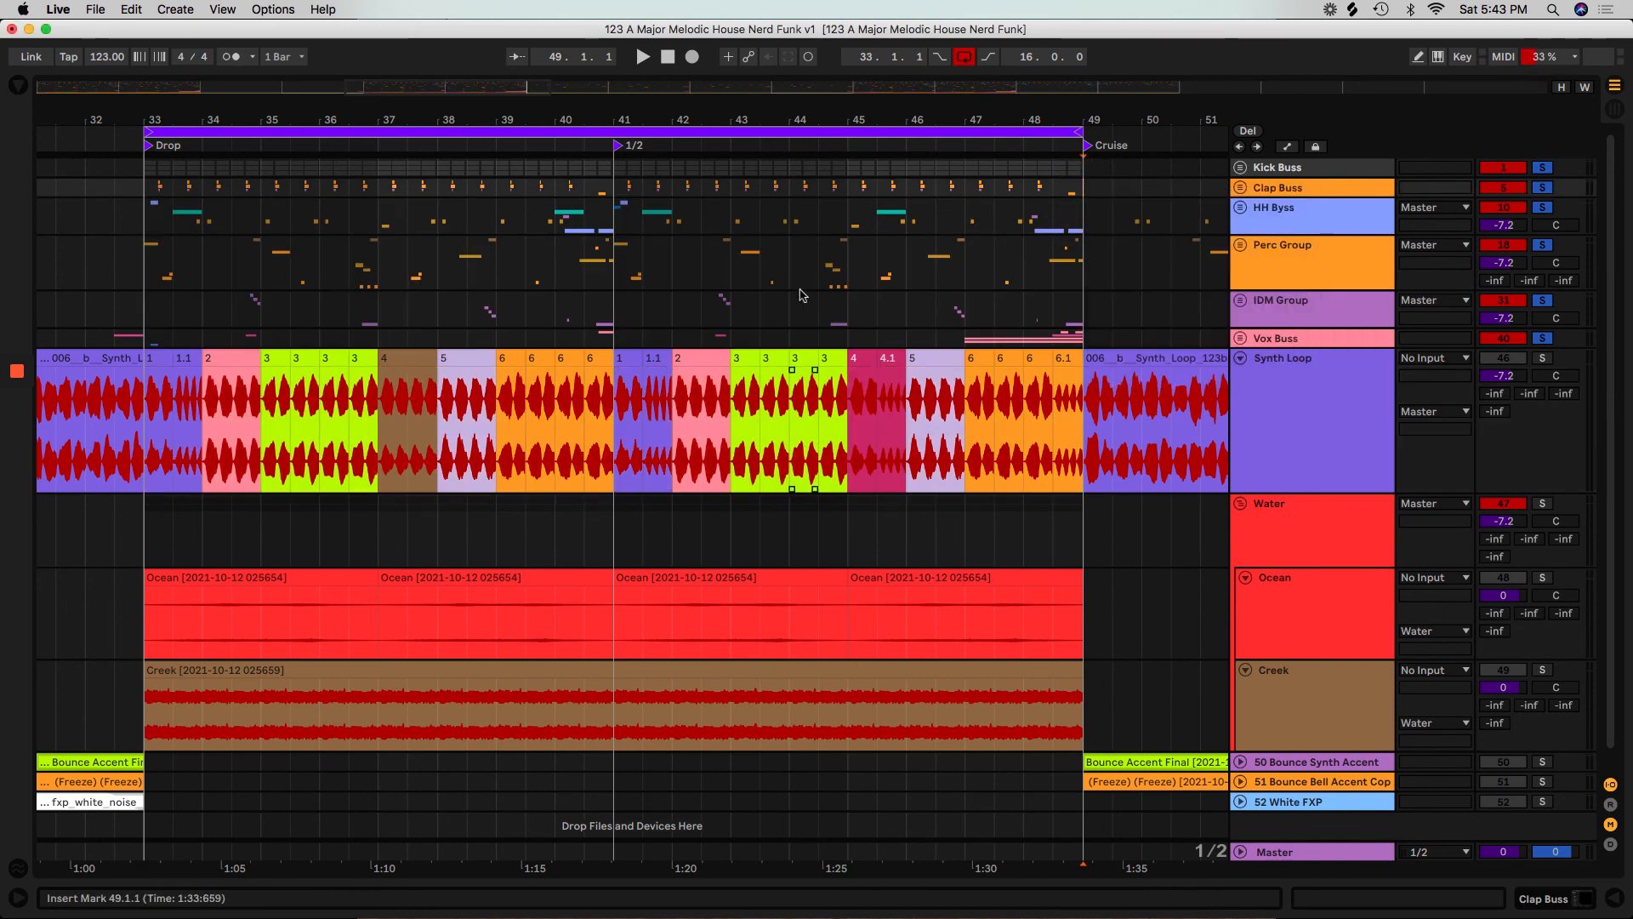
# Unfold the Vox Buss and highlight the Dale Vocal Riser clip in bars 47 to 49.
pyautogui.moveTo(959, 319); pyautogui.dragTo(1083, 364)
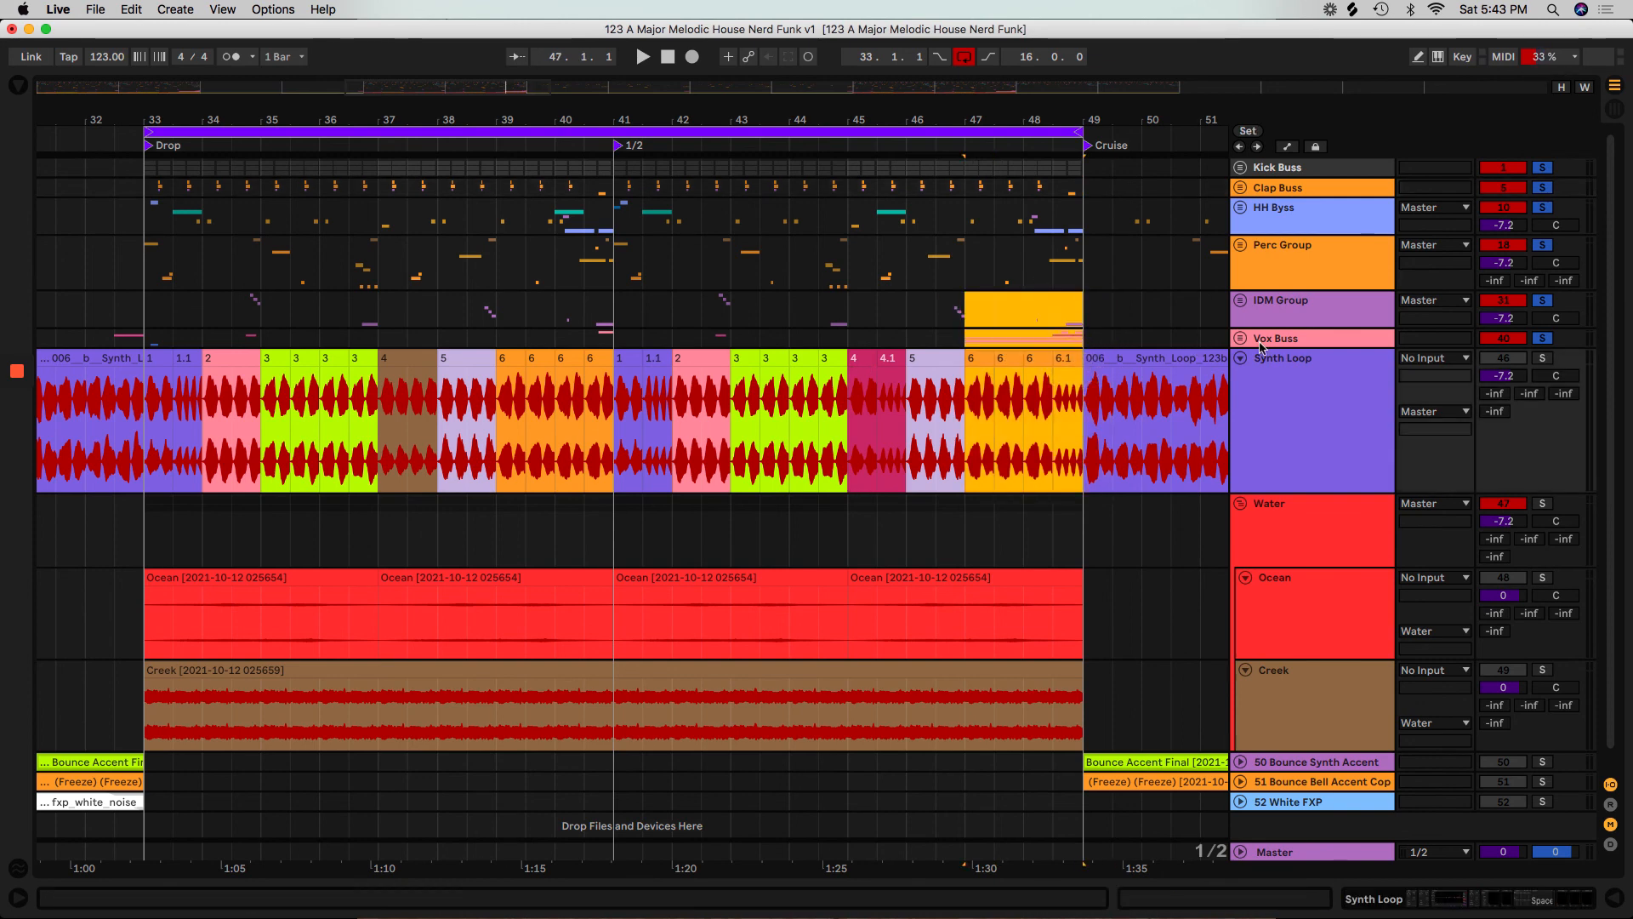
pyautogui.click(1238, 338)
pyautogui.moveTo(961, 466); pyautogui.dragTo(1072, 509)
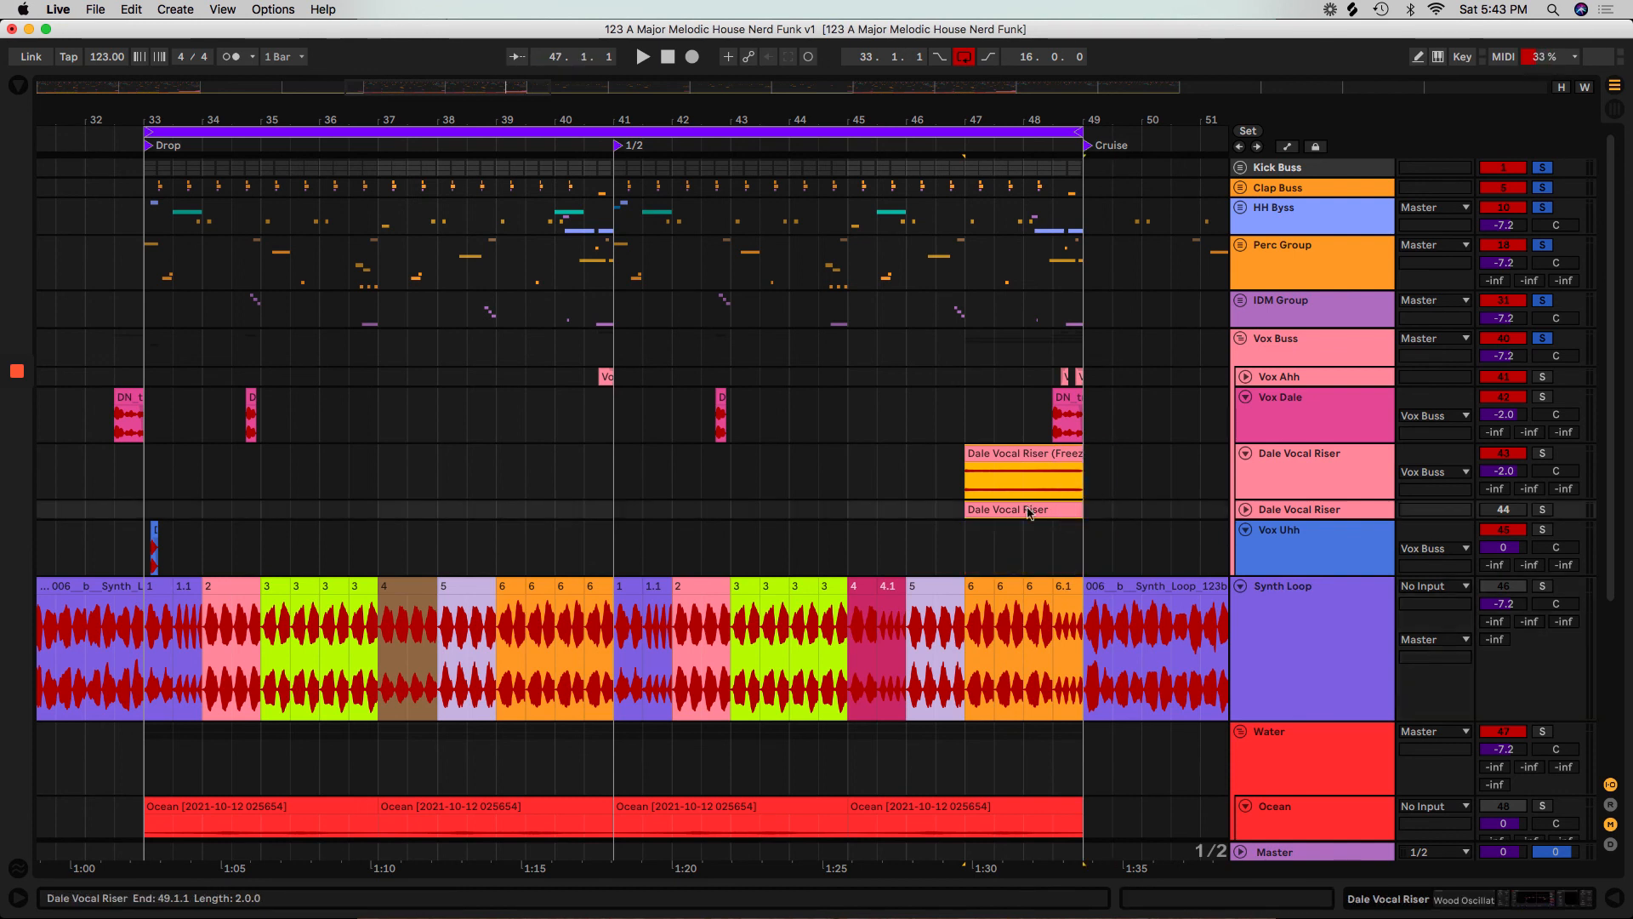
# Audition the Vox Uhh clip at the Drop and the Vox Dale clips from bars 33.3, 42 and 48.
pyautogui.click(145, 533)
pyautogui.press('space')
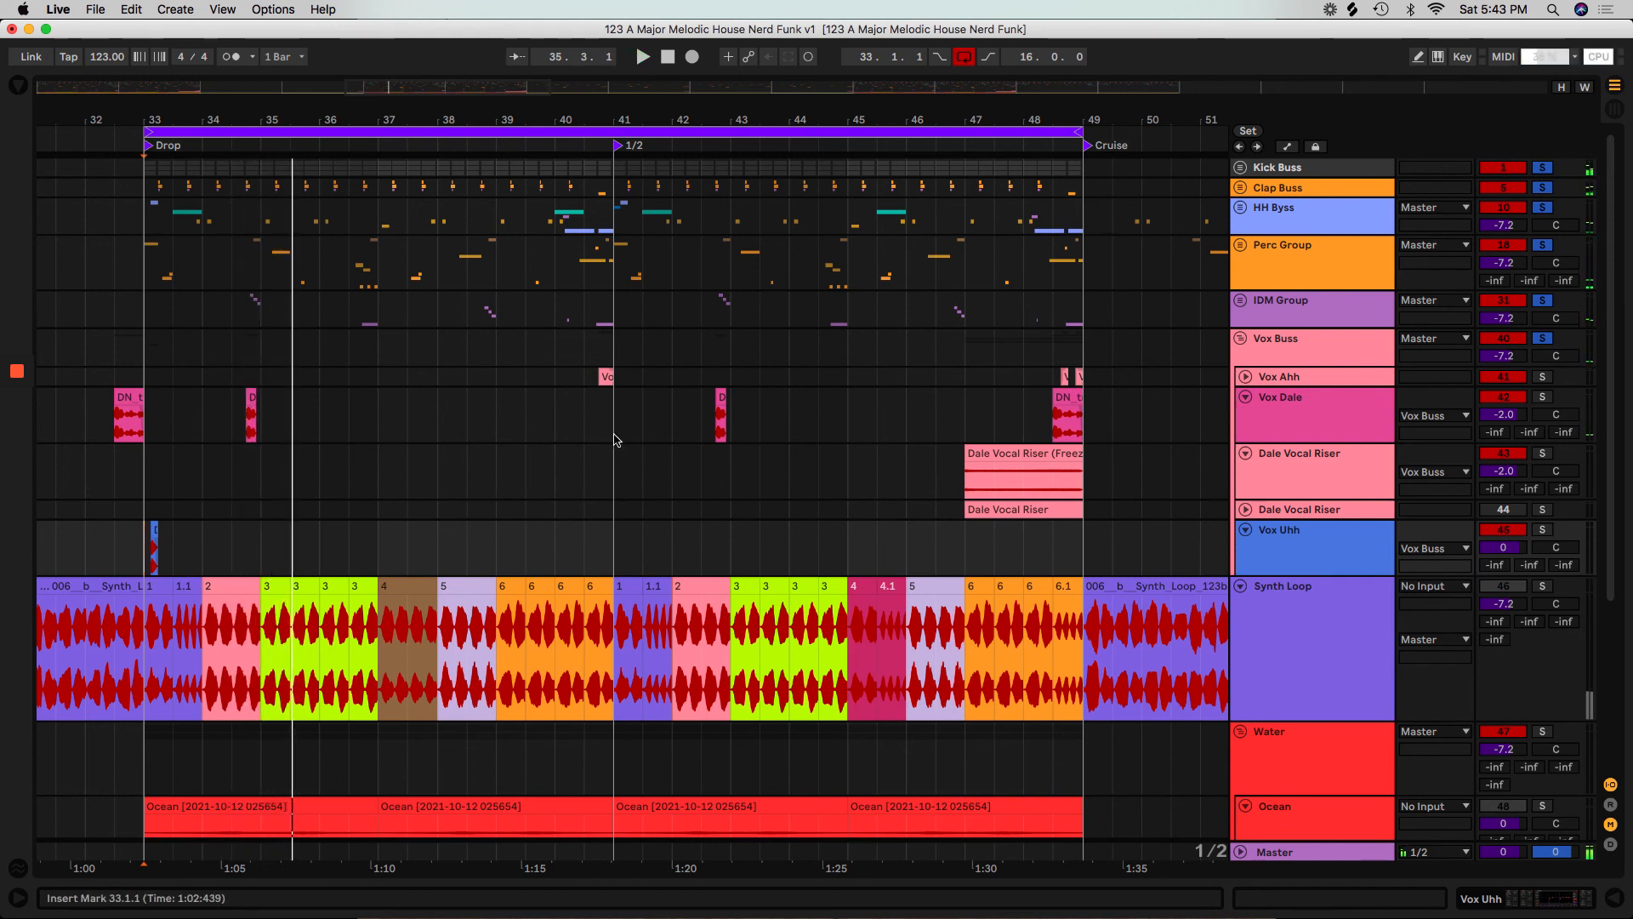
pyautogui.moveTo(181, 426); pyautogui.dragTo(366, 419)
pyautogui.press('space')
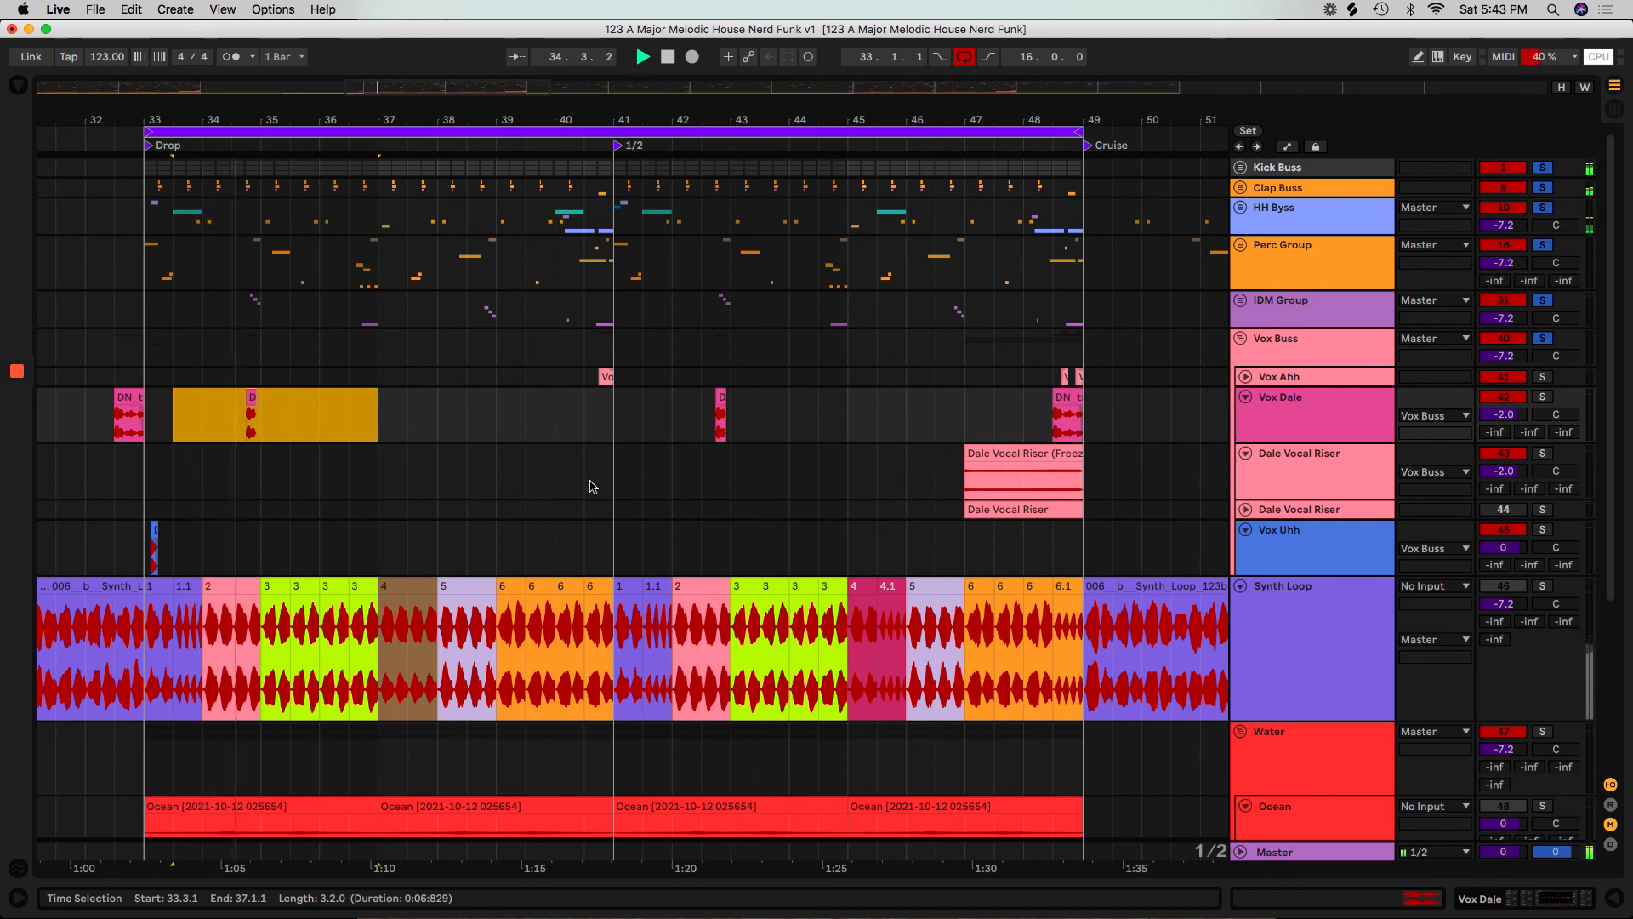
pyautogui.click(681, 428)
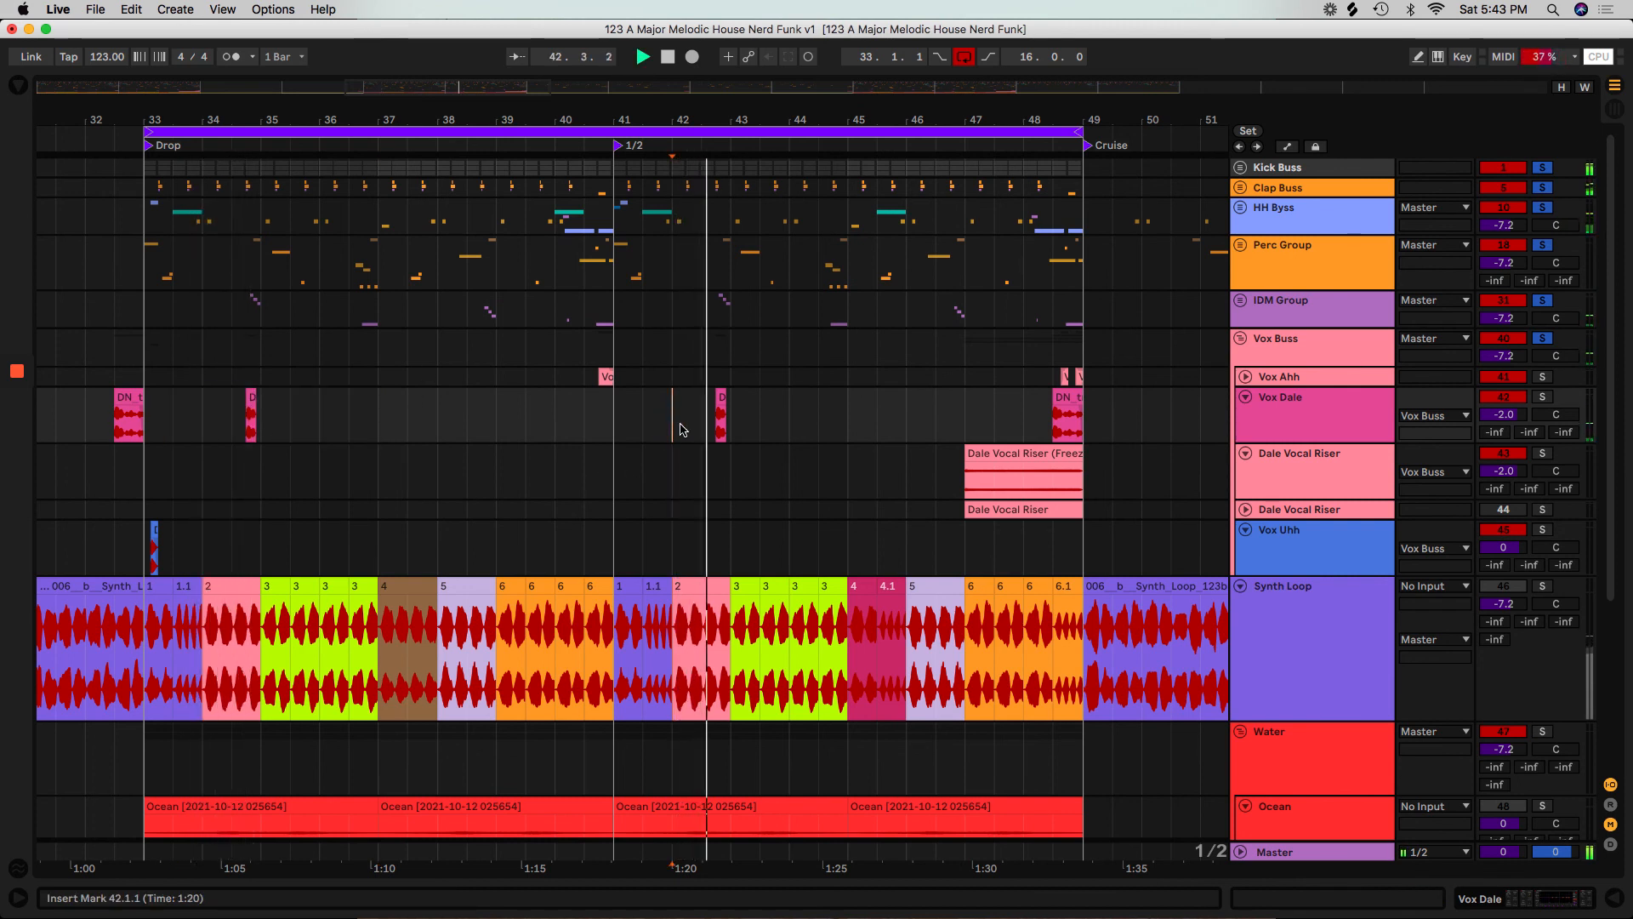
pyautogui.press('space')
pyautogui.click(1012, 417)
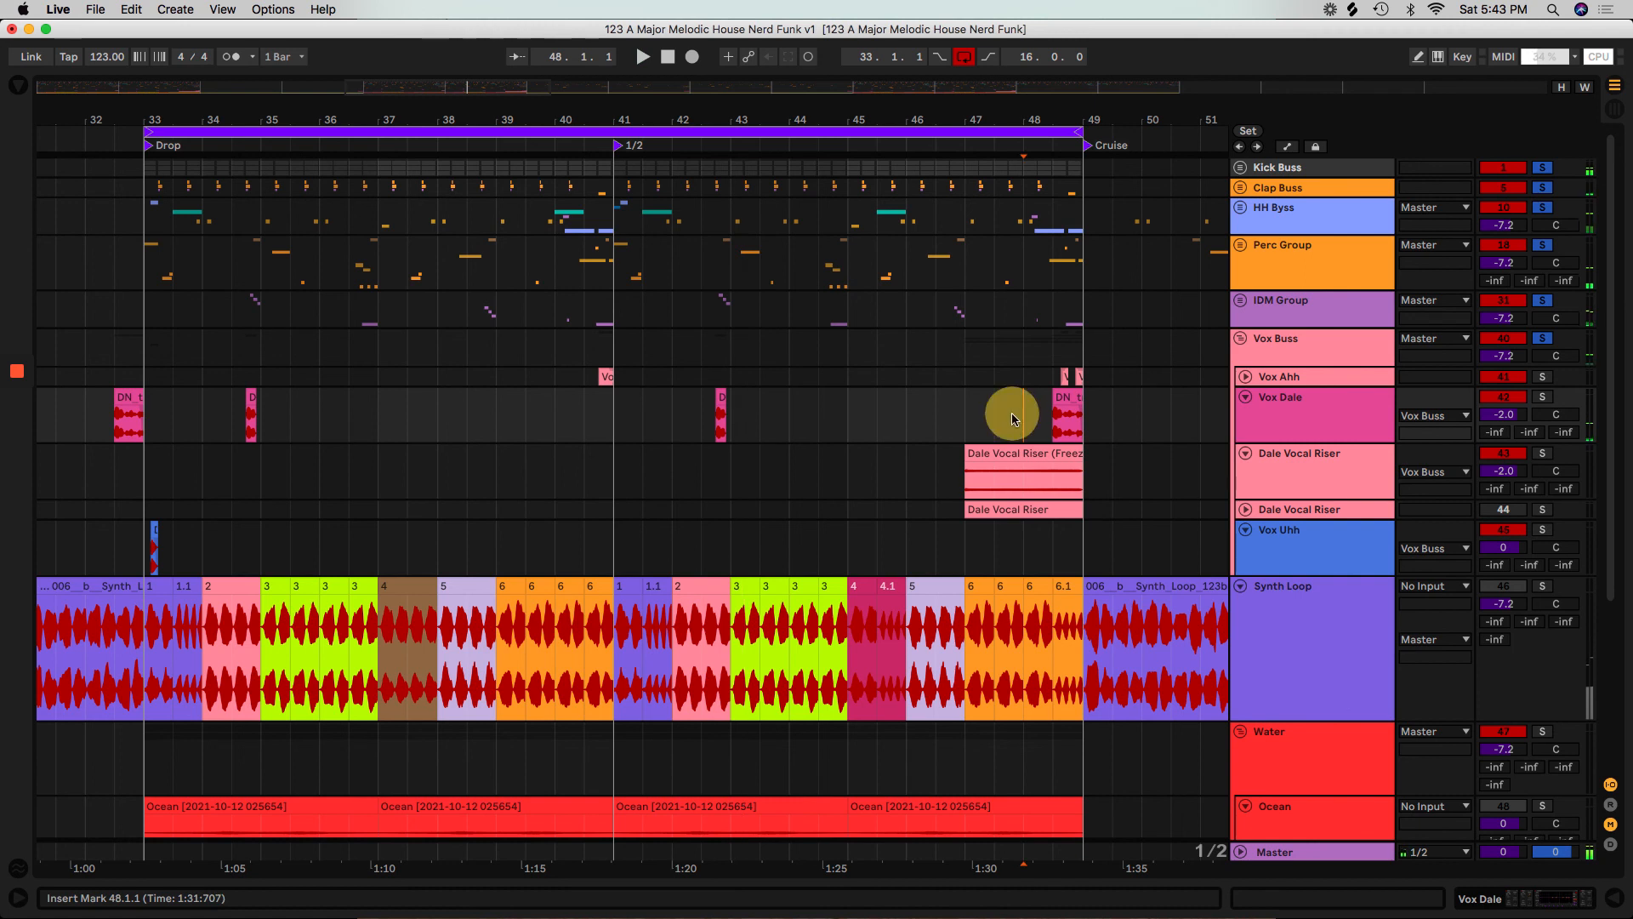